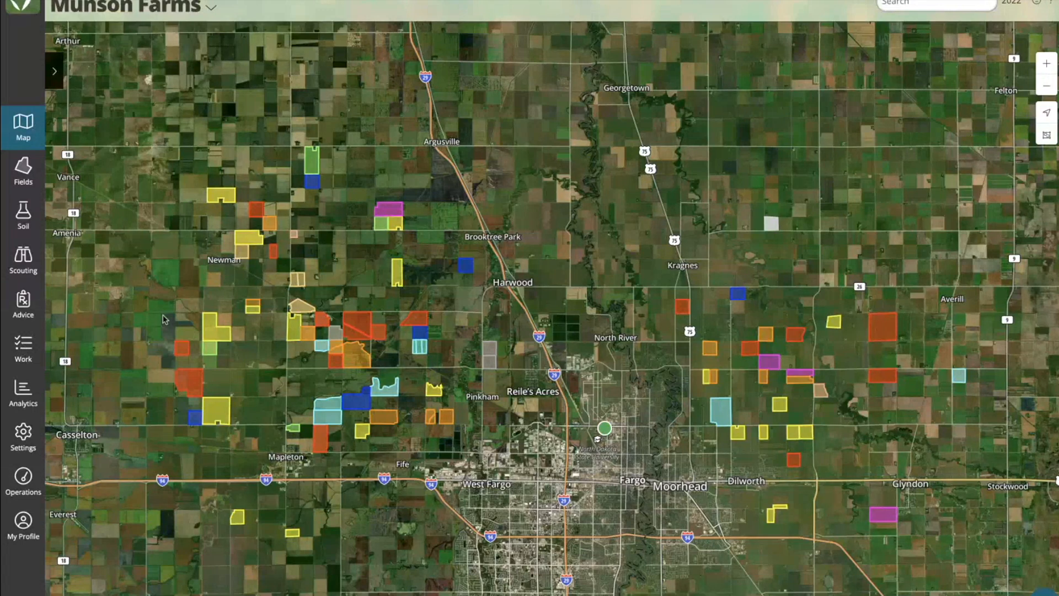
Step: Open the work task list, widen its State column and review the columns across the table
{"action": "left_click", "coordinate": [24, 349]}
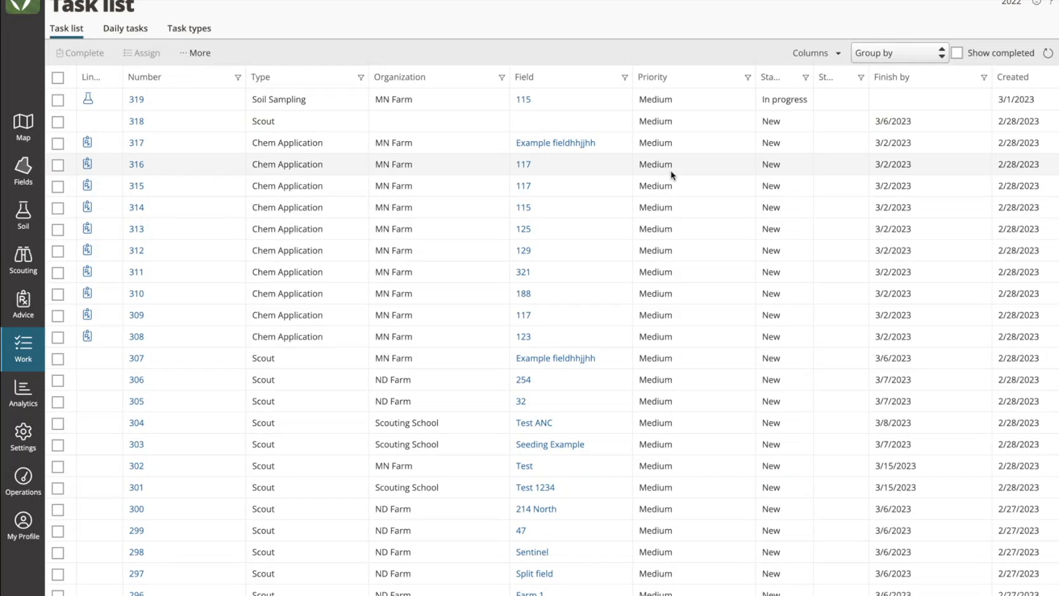
{"action": "scroll", "coordinate": [716, 180], "scroll_direction": "right", "scroll_amount": 3}
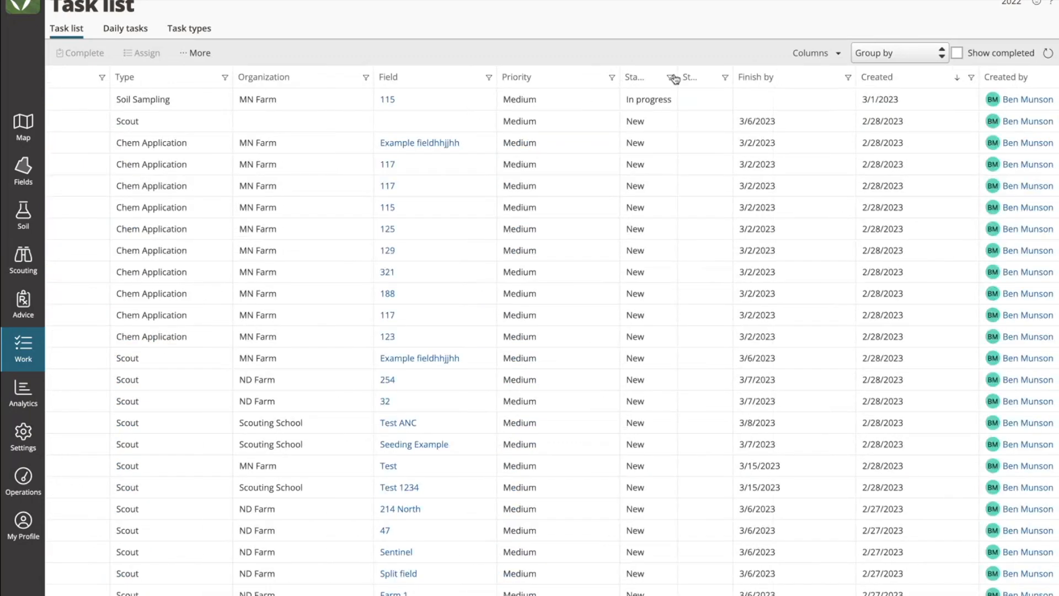
{"action": "left_click_drag", "start_coordinate": [676, 77], "coordinate": [727, 77]}
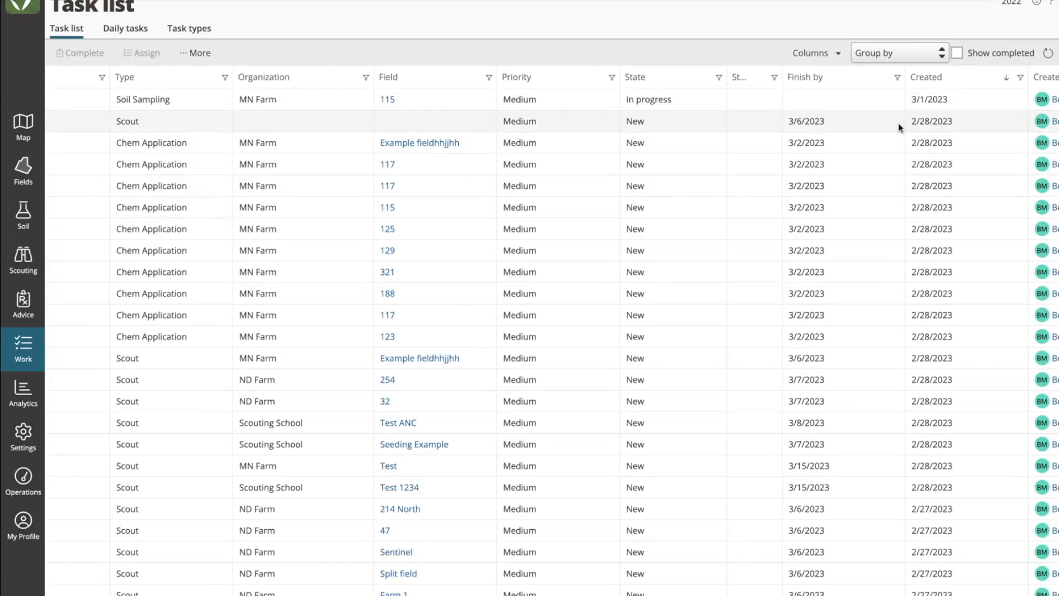
{"action": "scroll", "coordinate": [882, 124], "scroll_direction": "right", "scroll_amount": 5}
{"action": "scroll", "coordinate": [900, 128], "scroll_direction": "right", "scroll_amount": 3}
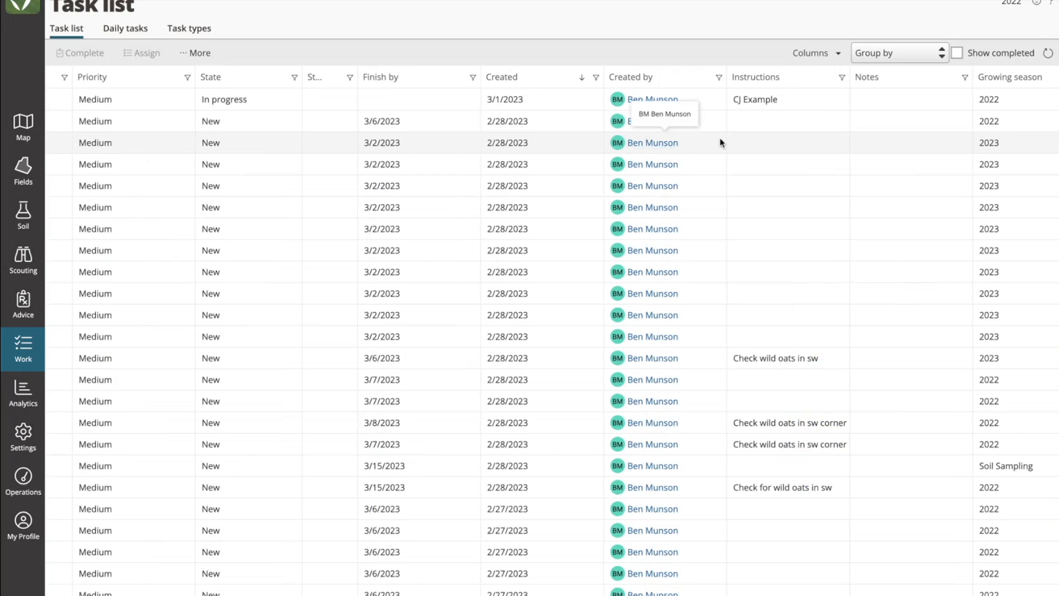
{"action": "scroll", "coordinate": [531, 235], "scroll_direction": "left", "scroll_amount": 3}
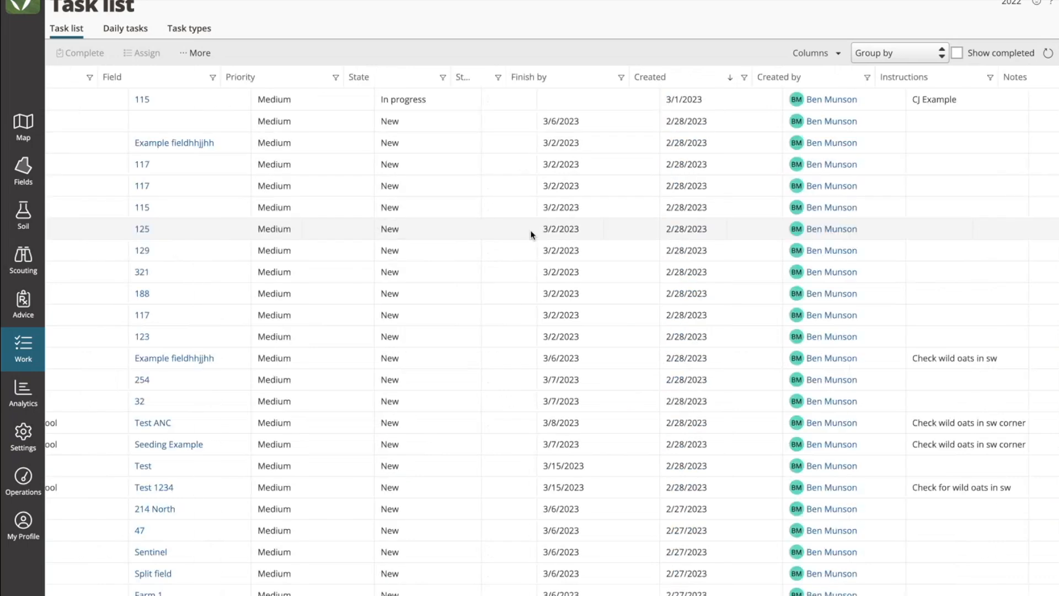
{"action": "scroll", "coordinate": [532, 234], "scroll_direction": "left", "scroll_amount": 7}
Step: Group the task list by Priority, collapse the Medium group and toggle the High group
{"action": "left_click", "coordinate": [896, 53]}
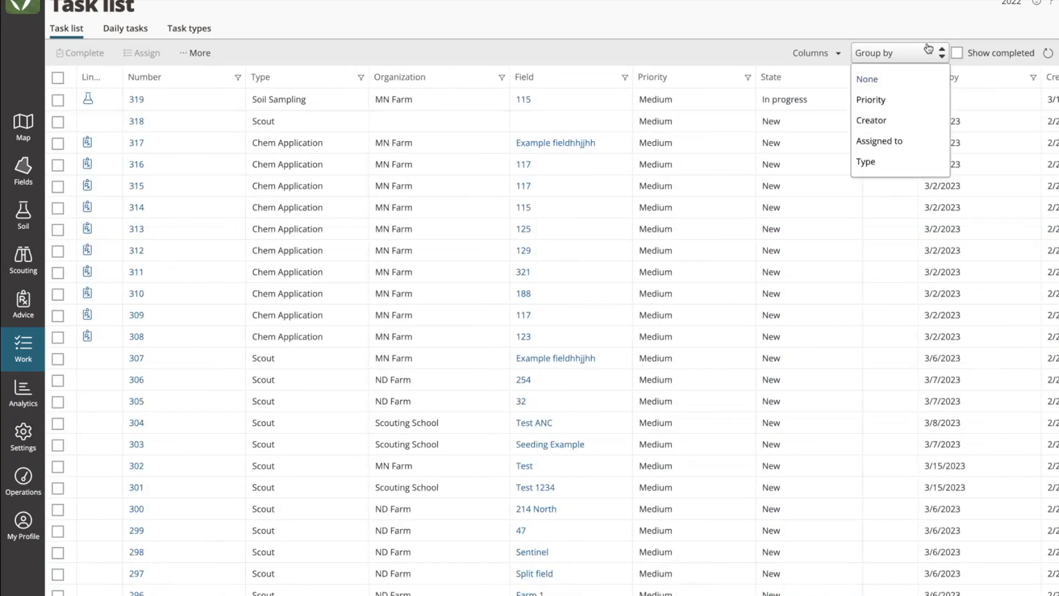
{"action": "left_click", "coordinate": [890, 104]}
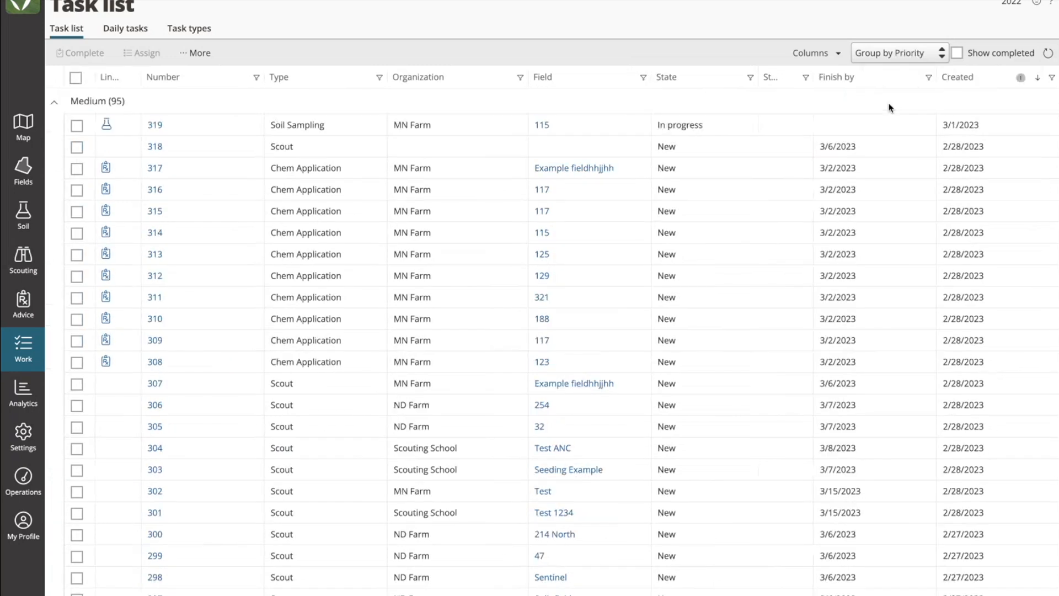
{"action": "left_click", "coordinate": [56, 111]}
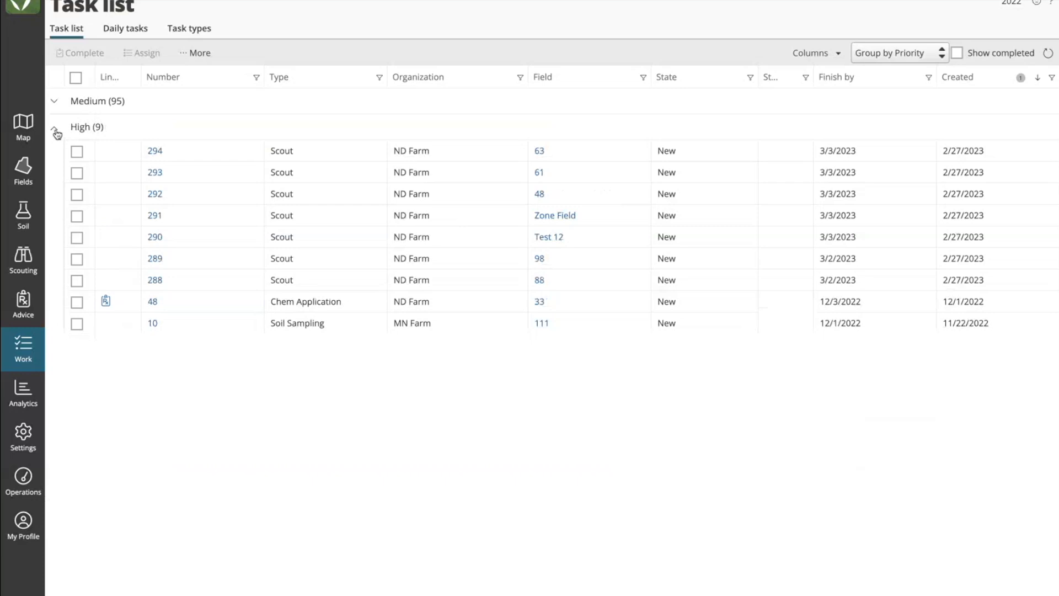
{"action": "left_click", "coordinate": [55, 130]}
{"action": "left_click", "coordinate": [55, 129]}
Step: Group the task list by Assigned to and select all tasks to check the additional bulk actions
{"action": "left_click", "coordinate": [906, 51]}
{"action": "left_click", "coordinate": [881, 141]}
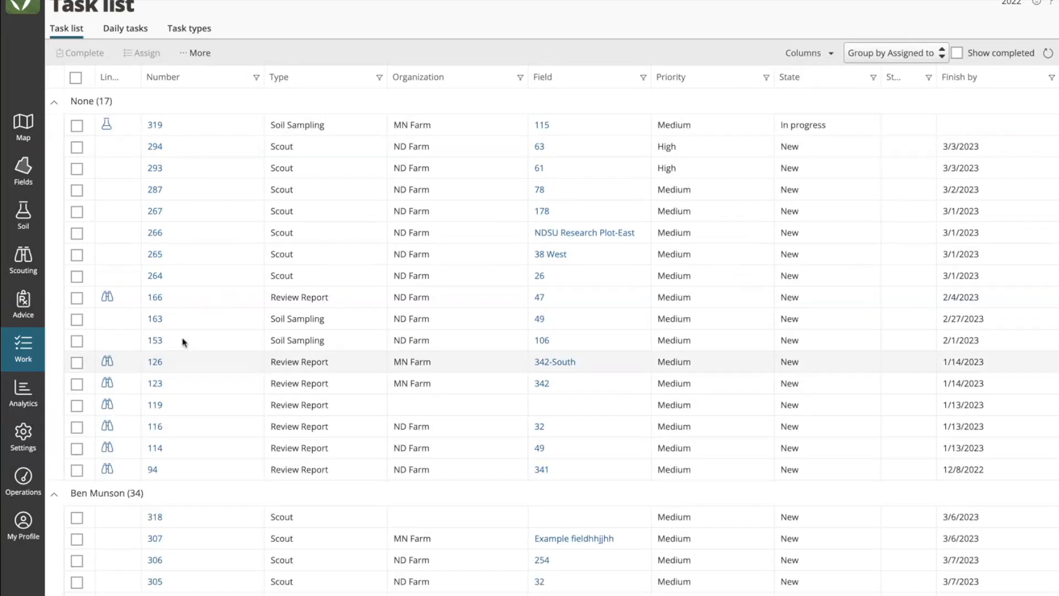
{"action": "left_click", "coordinate": [75, 78]}
{"action": "left_click", "coordinate": [195, 53]}
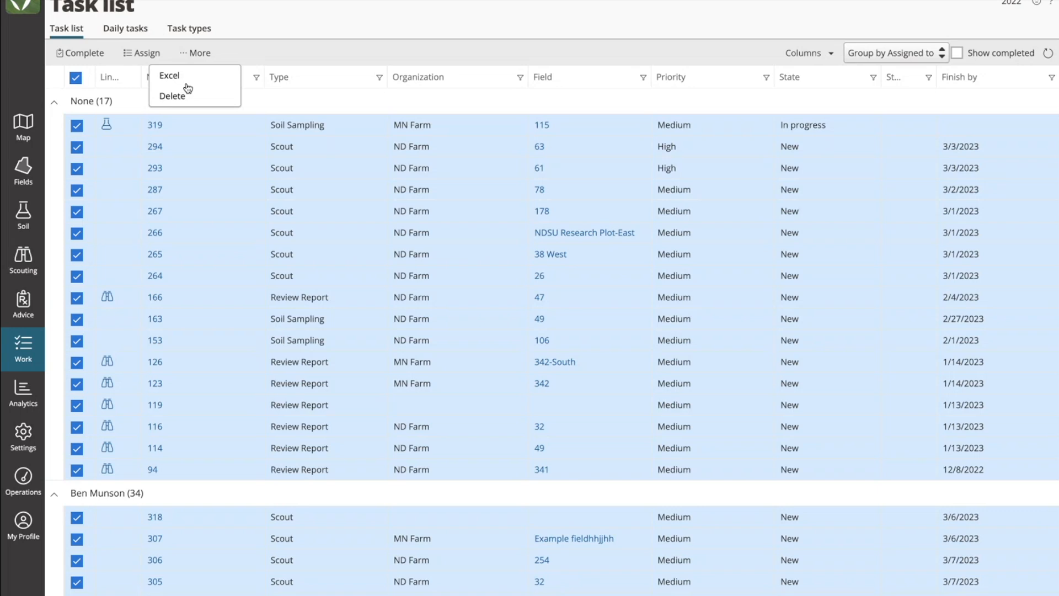
{"action": "left_click", "coordinate": [638, 16]}
Step: Add the Completed by column to the task list
{"action": "scroll", "coordinate": [828, 138], "scroll_direction": "right", "scroll_amount": 6}
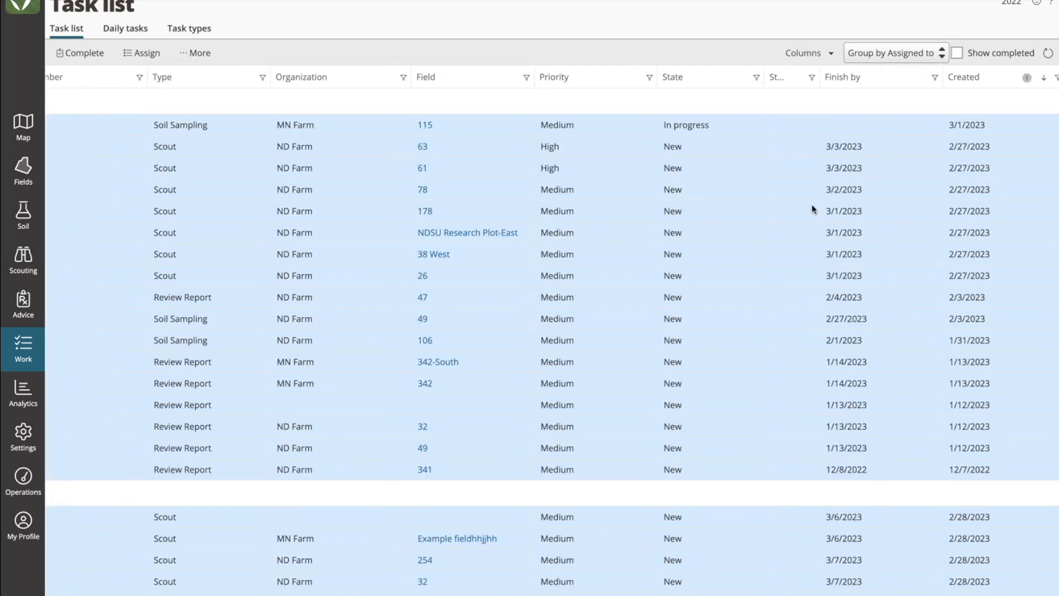
{"action": "left_click", "coordinate": [823, 61]}
{"action": "scroll", "coordinate": [756, 230], "scroll_direction": "down", "scroll_amount": 5}
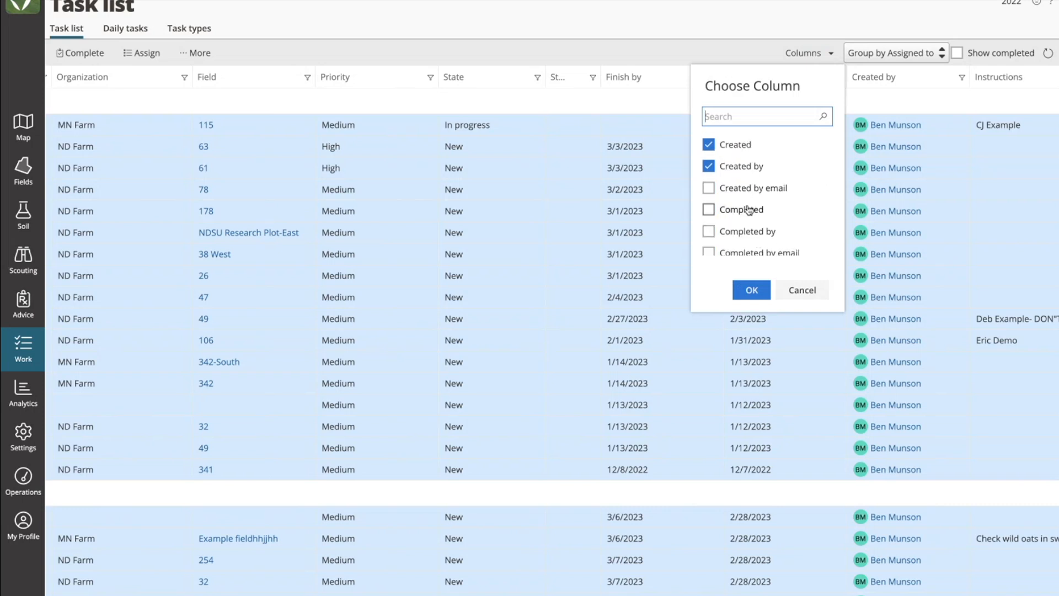
{"action": "left_click", "coordinate": [708, 231]}
{"action": "scroll", "coordinate": [740, 234], "scroll_direction": "down", "scroll_amount": 1}
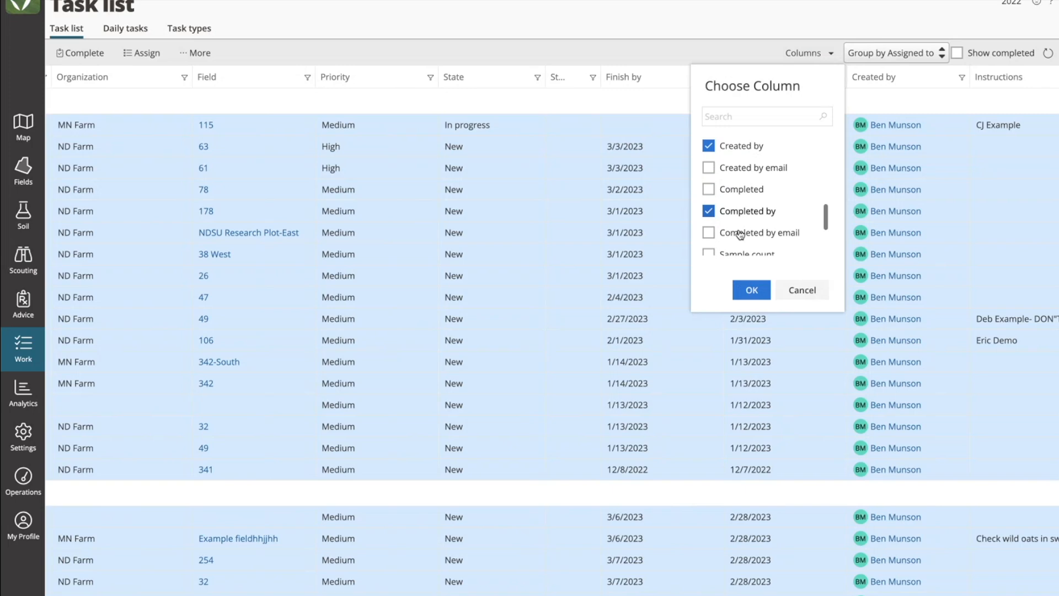
{"action": "left_click", "coordinate": [748, 289]}
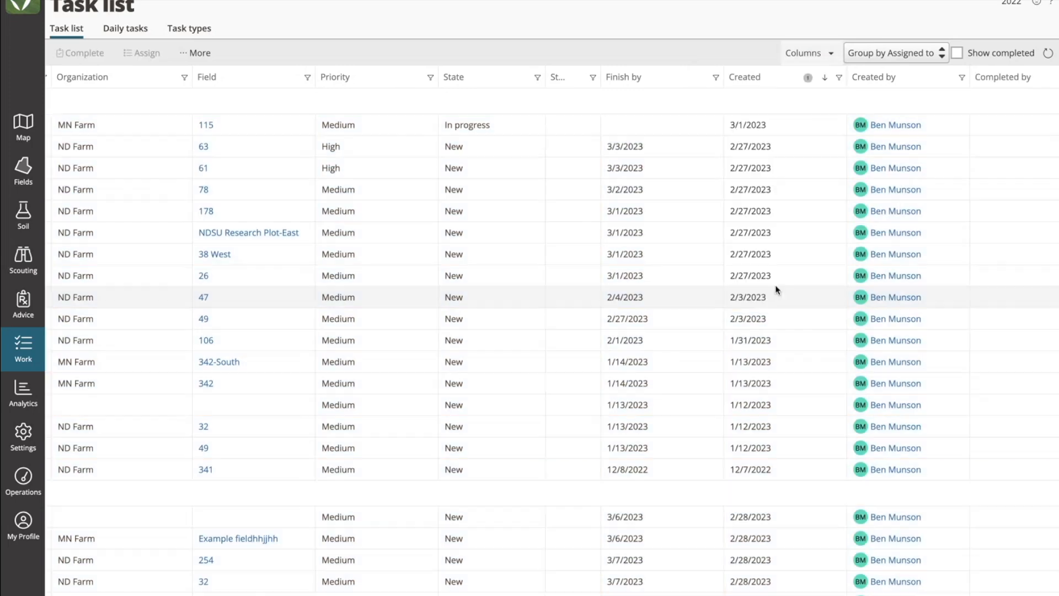
Step: Sort the task list ascending by Completed by and look at that column's filter options without applying a filter
{"action": "scroll", "coordinate": [850, 286], "scroll_direction": "right", "scroll_amount": 5}
{"action": "left_click", "coordinate": [753, 82]}
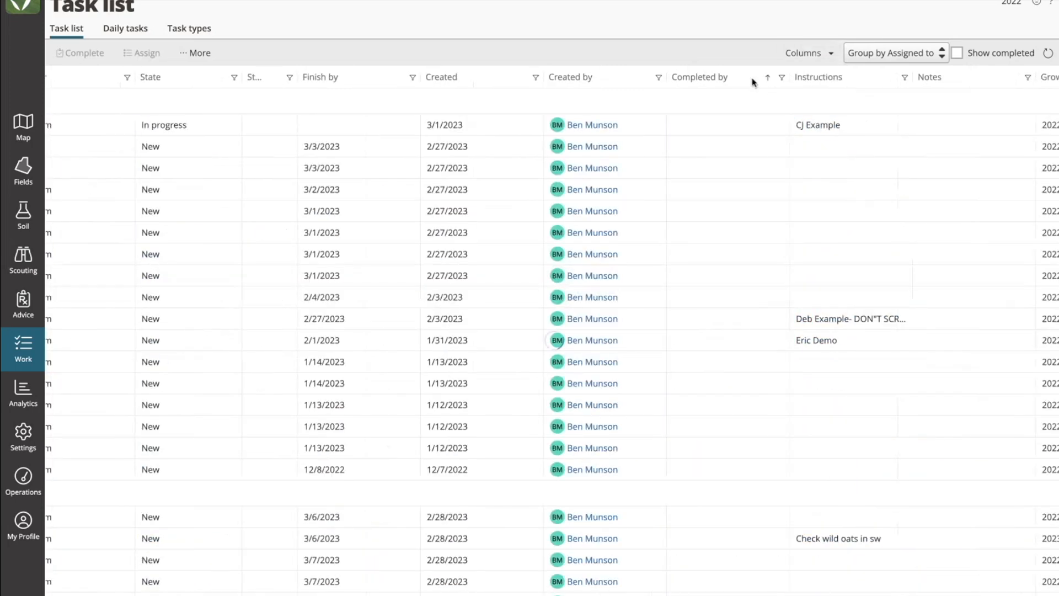
{"action": "left_click", "coordinate": [780, 79]}
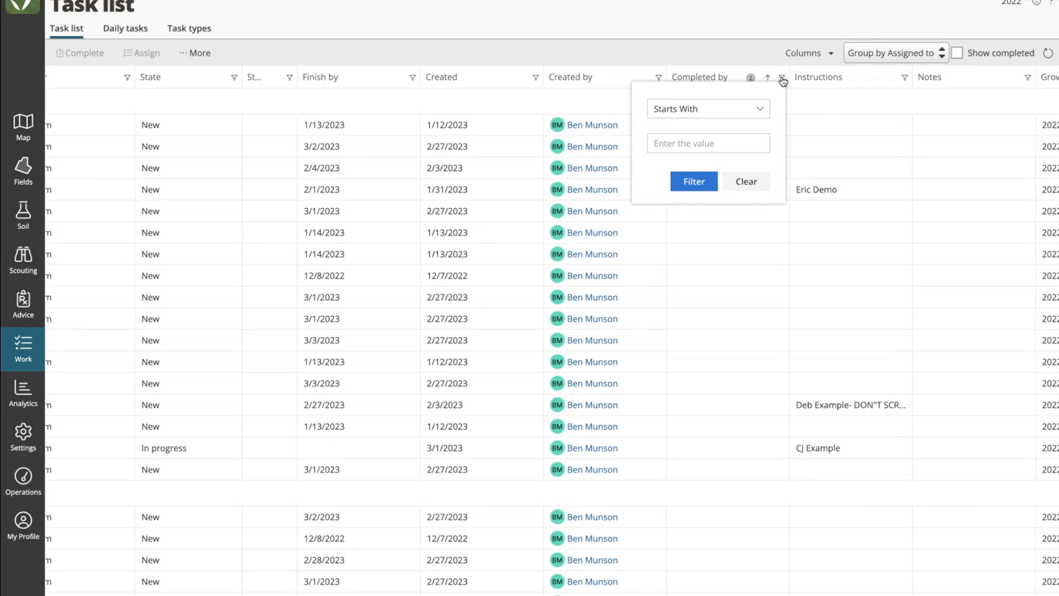
{"action": "left_click", "coordinate": [693, 34]}
{"action": "scroll", "coordinate": [500, 209], "scroll_direction": "left", "scroll_amount": 1}
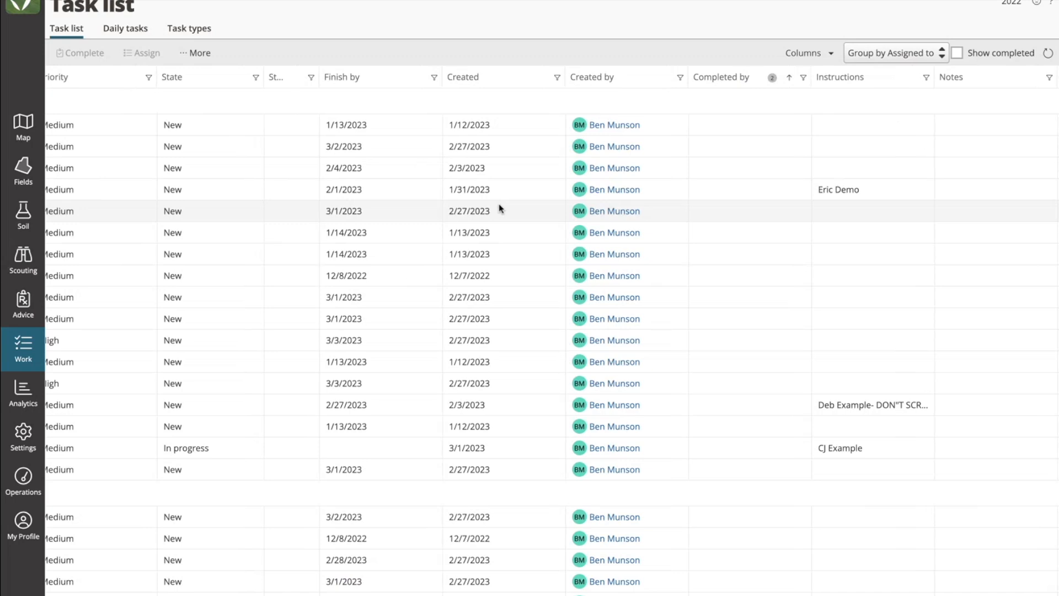
{"action": "scroll", "coordinate": [499, 208], "scroll_direction": "left", "scroll_amount": 10}
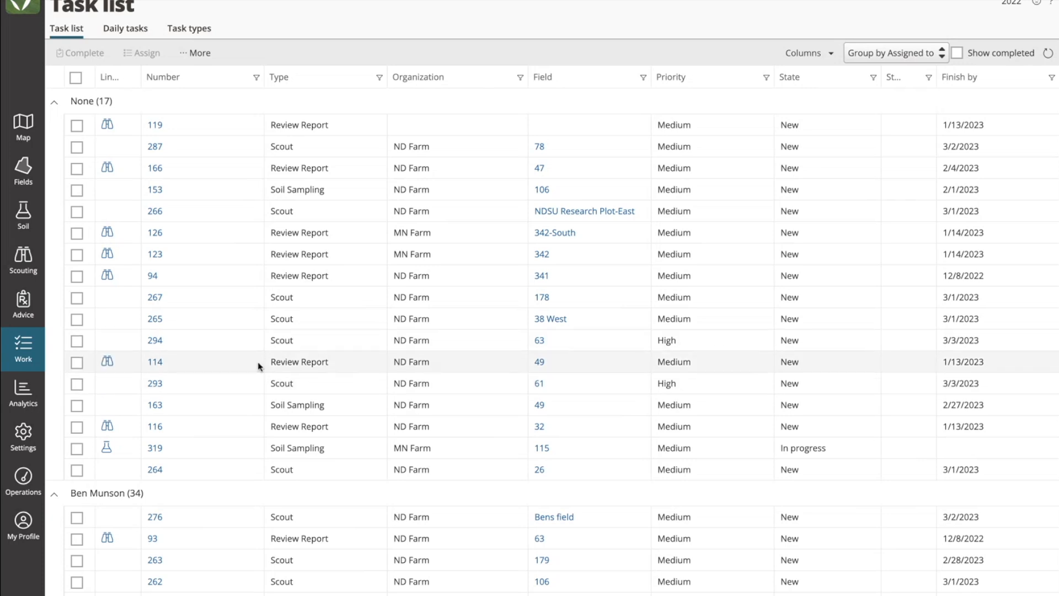
Step: Collapse all assignee groups on the daily tasks board and re-expand only ND Driver 1 and the second-listed assignee
{"action": "left_click", "coordinate": [127, 31]}
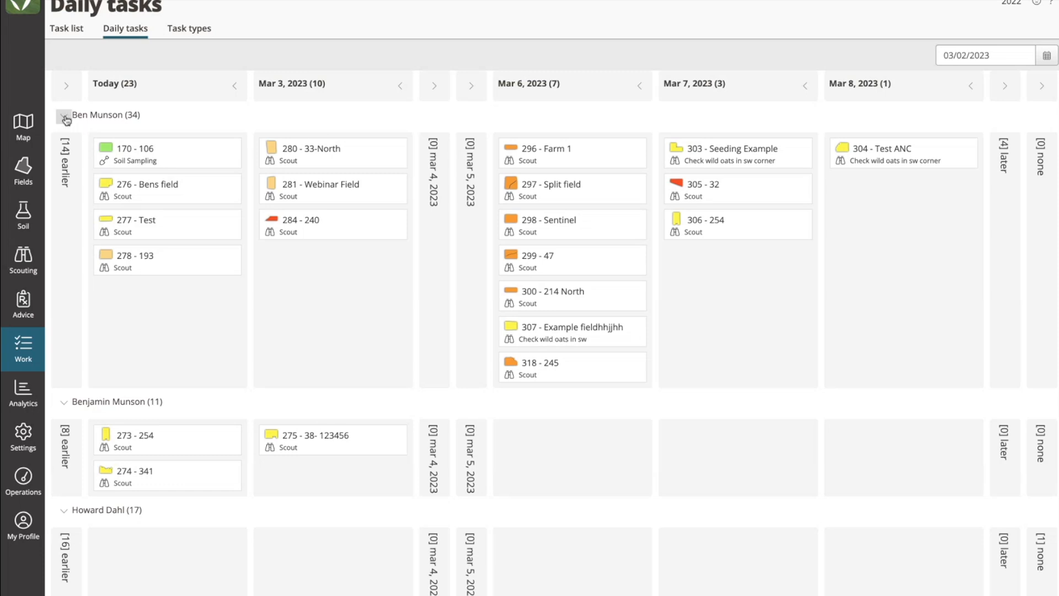
{"action": "left_click", "coordinate": [64, 117]}
{"action": "left_click", "coordinate": [63, 146]}
{"action": "left_click", "coordinate": [64, 178]}
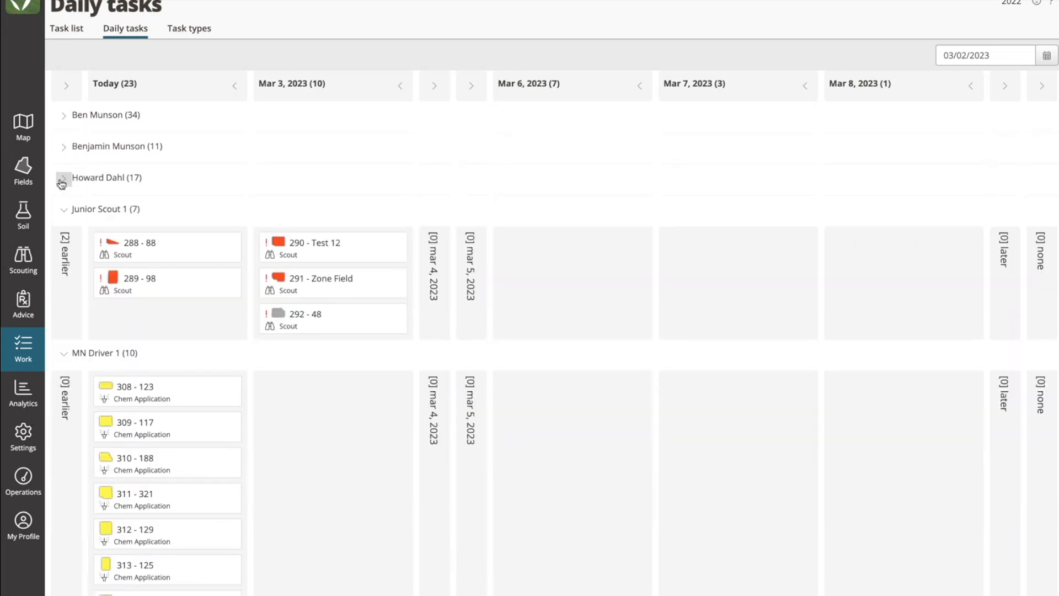
{"action": "left_click", "coordinate": [62, 210]}
{"action": "left_click", "coordinate": [64, 241]}
{"action": "left_click", "coordinate": [63, 272]}
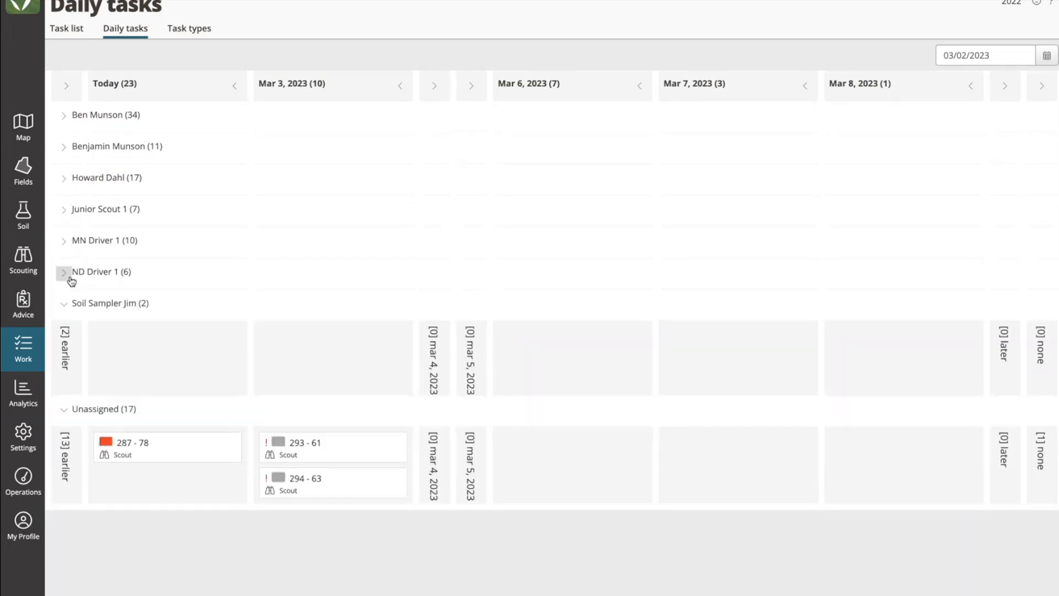
{"action": "left_click", "coordinate": [64, 303]}
{"action": "left_click", "coordinate": [63, 334]}
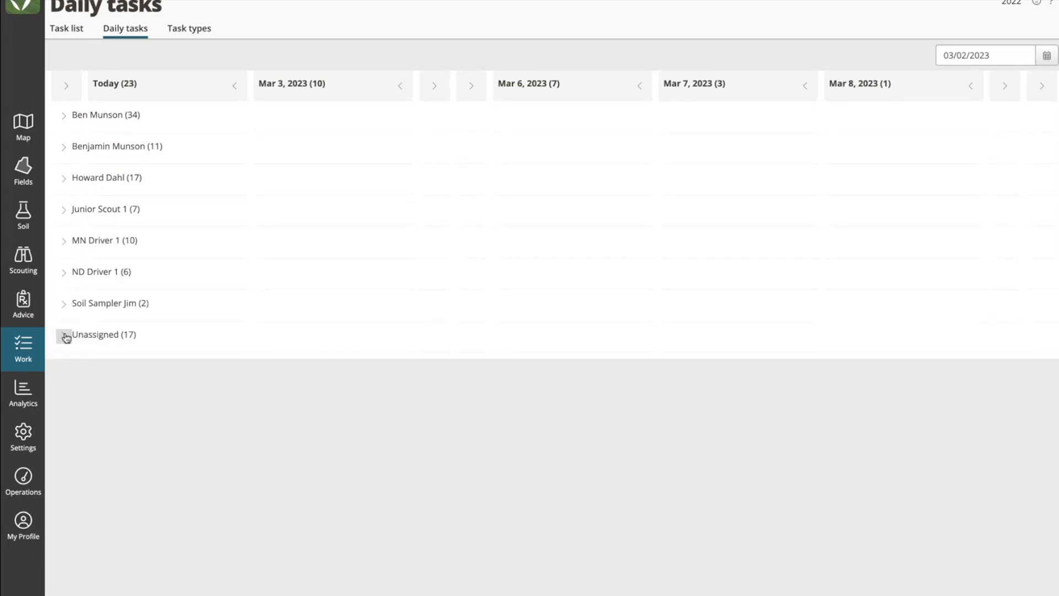
{"action": "left_click", "coordinate": [63, 272]}
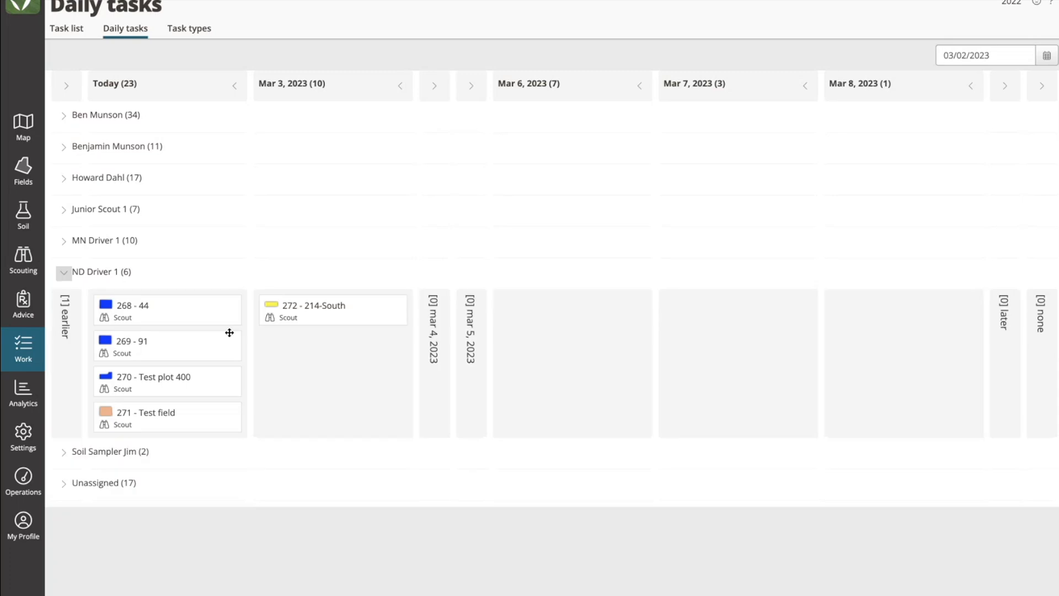
{"action": "left_click", "coordinate": [64, 148]}
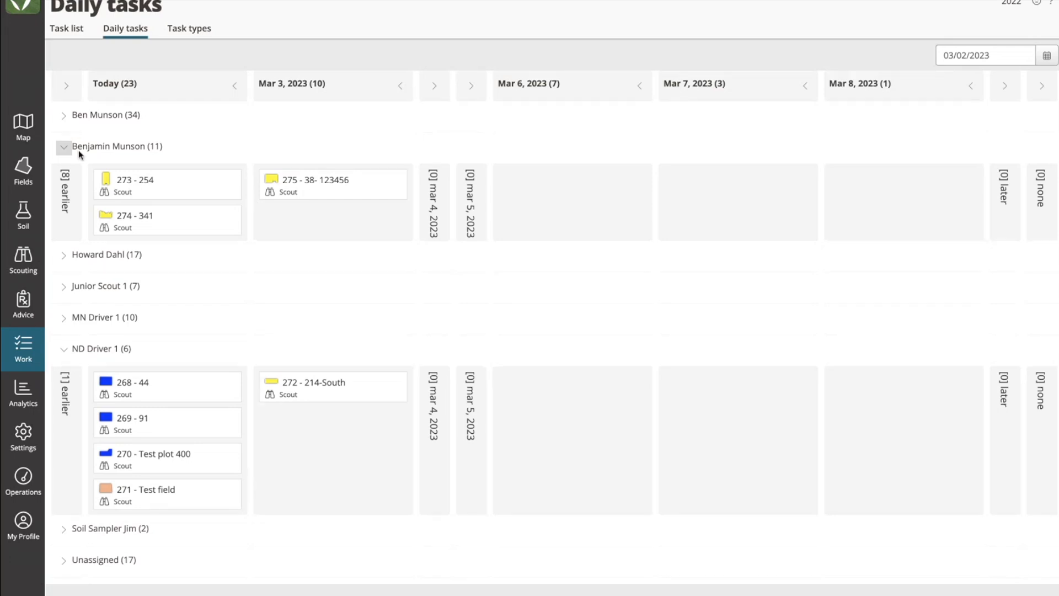
Step: Open the fields list, group it by Crop and select the Soy Beans fields from 125-East through 245
{"action": "left_click", "coordinate": [23, 172]}
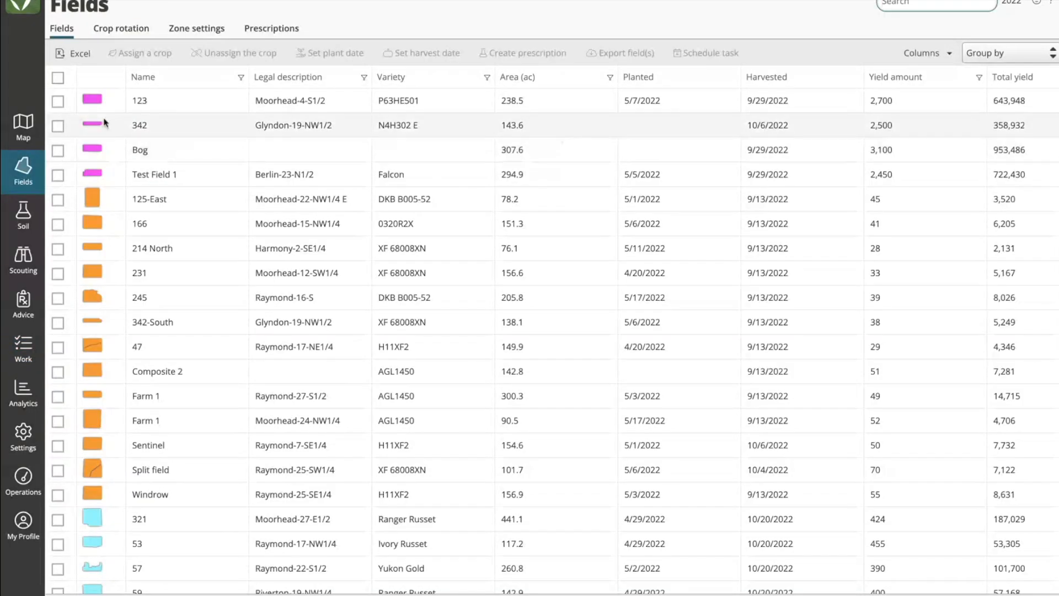
{"action": "left_click", "coordinate": [987, 53]}
{"action": "left_click", "coordinate": [987, 102]}
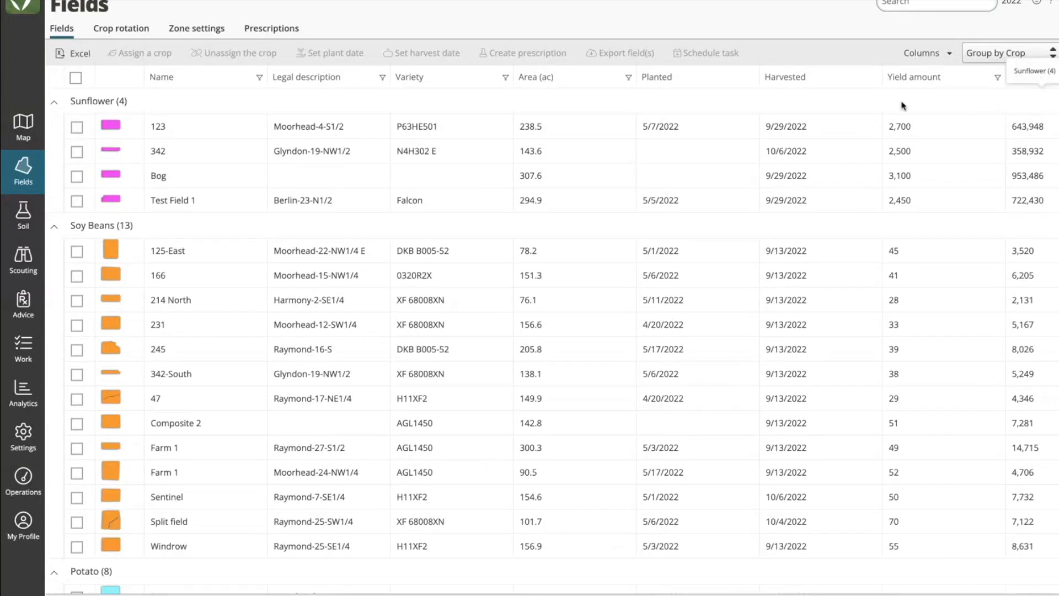
{"action": "left_click", "coordinate": [76, 252]}
{"action": "left_click", "coordinate": [77, 350], "text": "shift"}
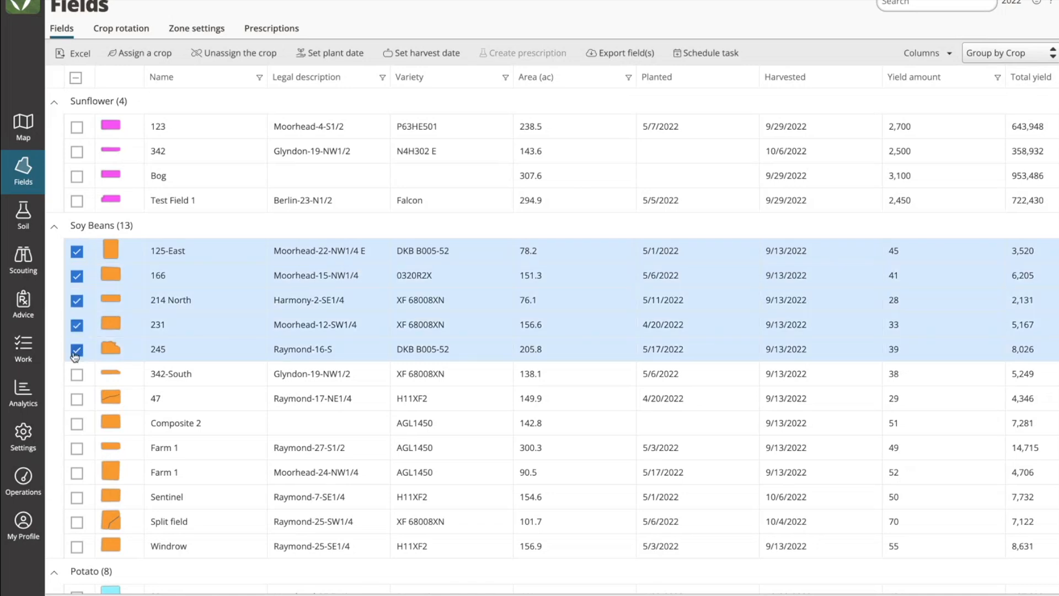
Step: Switch the organization to MN Farm and extend the Soy Beans selection to include 342-South and Farm 1
{"action": "left_click", "coordinate": [106, 1]}
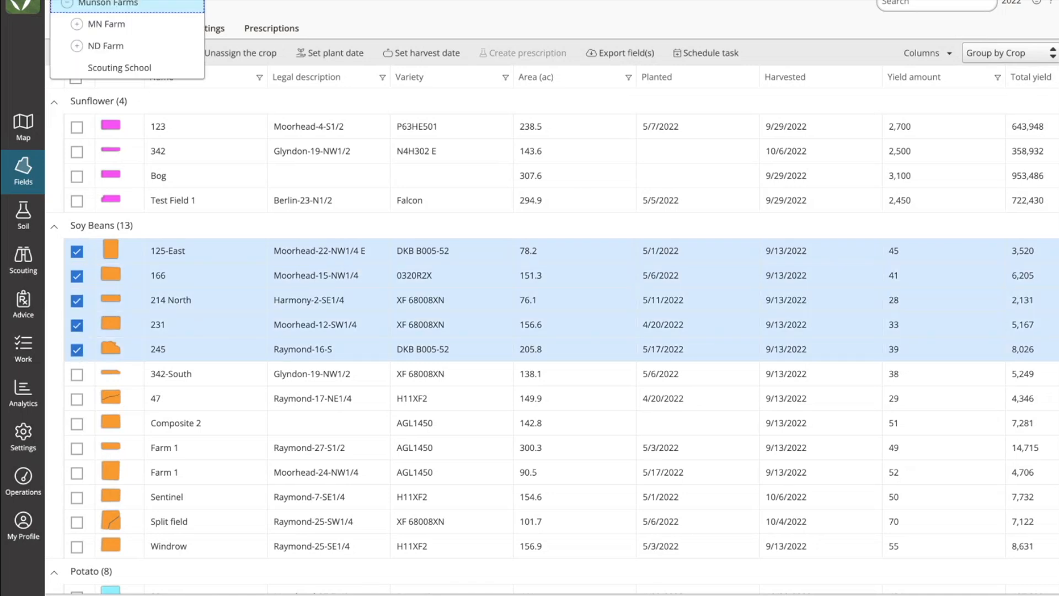
{"action": "left_click", "coordinate": [107, 23]}
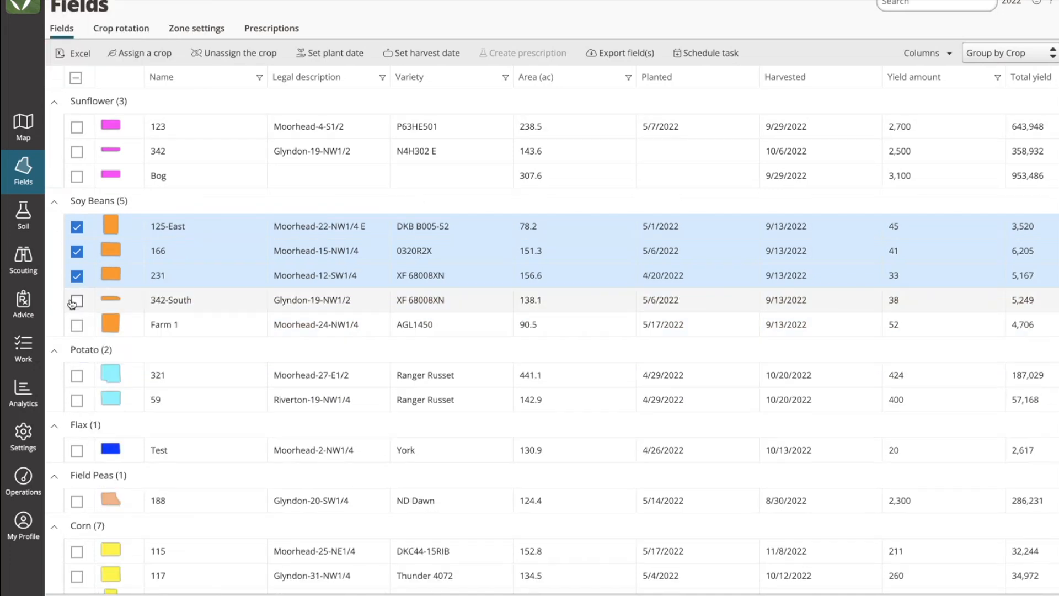
{"action": "left_click", "coordinate": [77, 325], "text": "shift"}
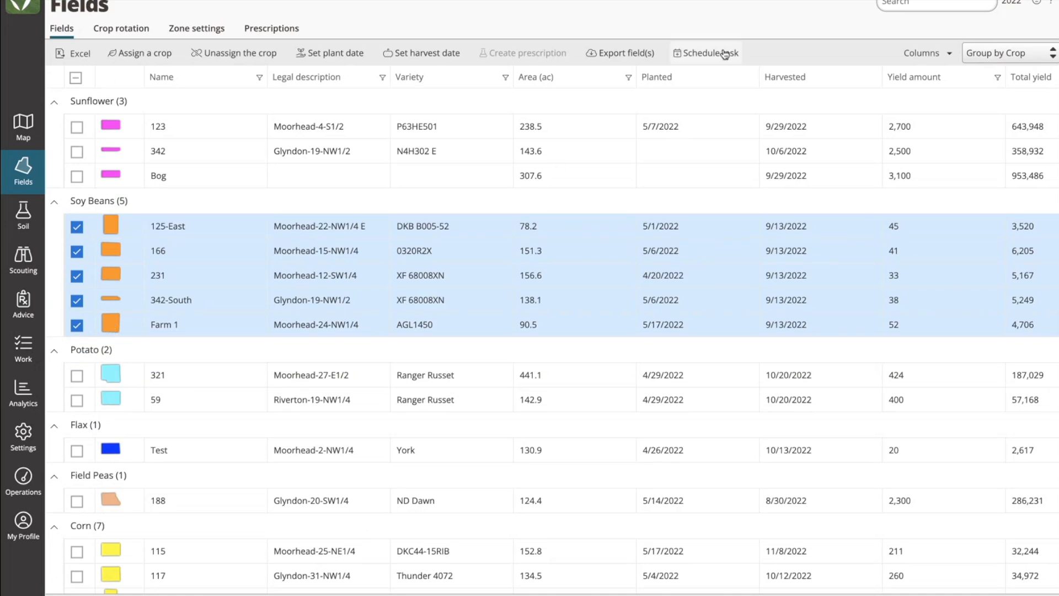
Step: Create Scout tasks for the selected Soy Beans fields with finish-by date 03/03/2023, the first-listed assignee and the instructions "Webinar Example"
{"action": "left_click", "coordinate": [698, 54]}
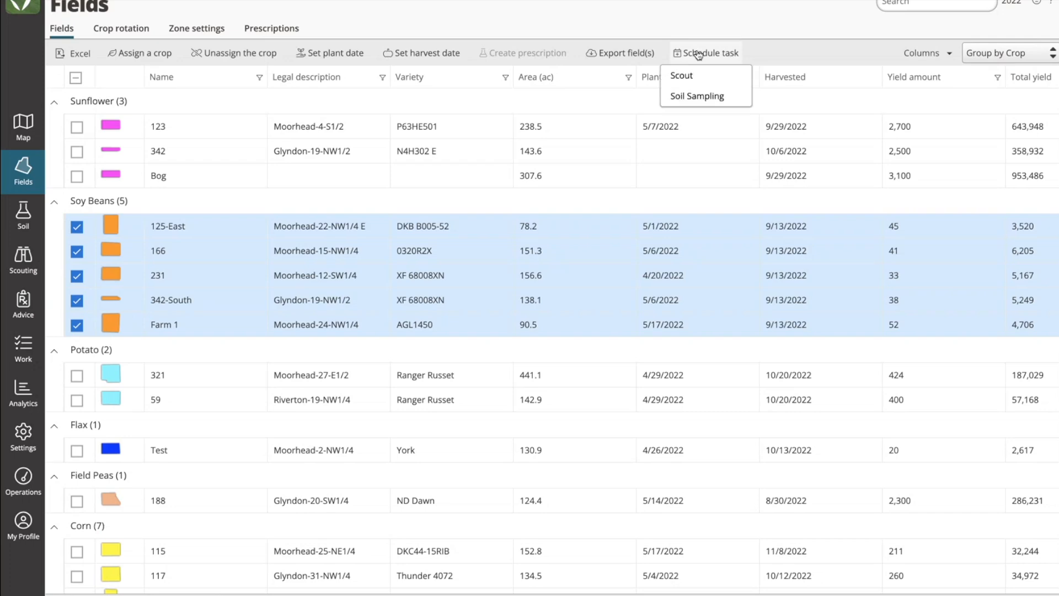
{"action": "left_click", "coordinate": [682, 75]}
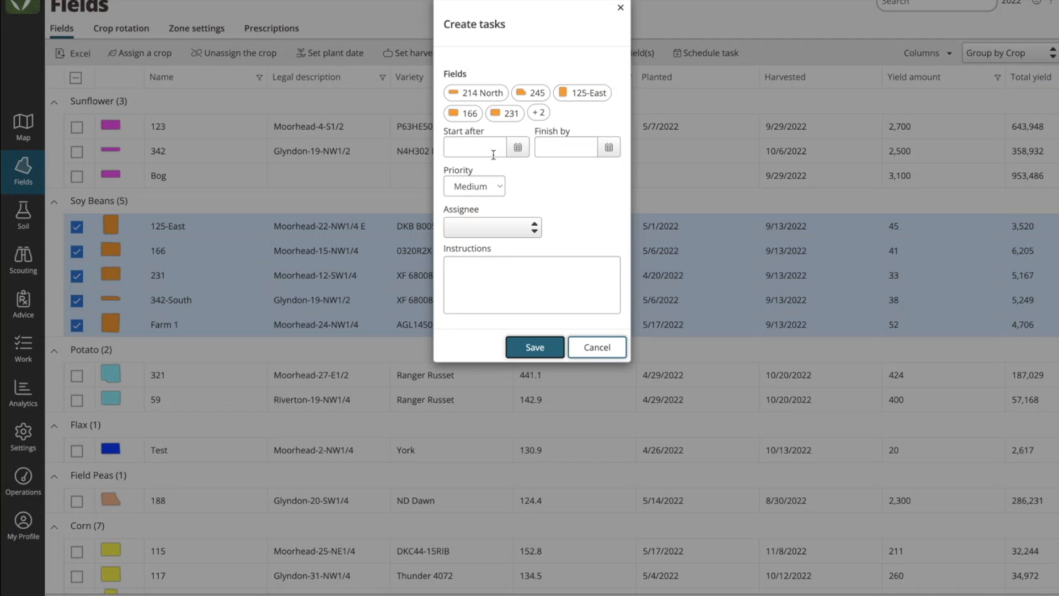
{"action": "left_click", "coordinate": [608, 147]}
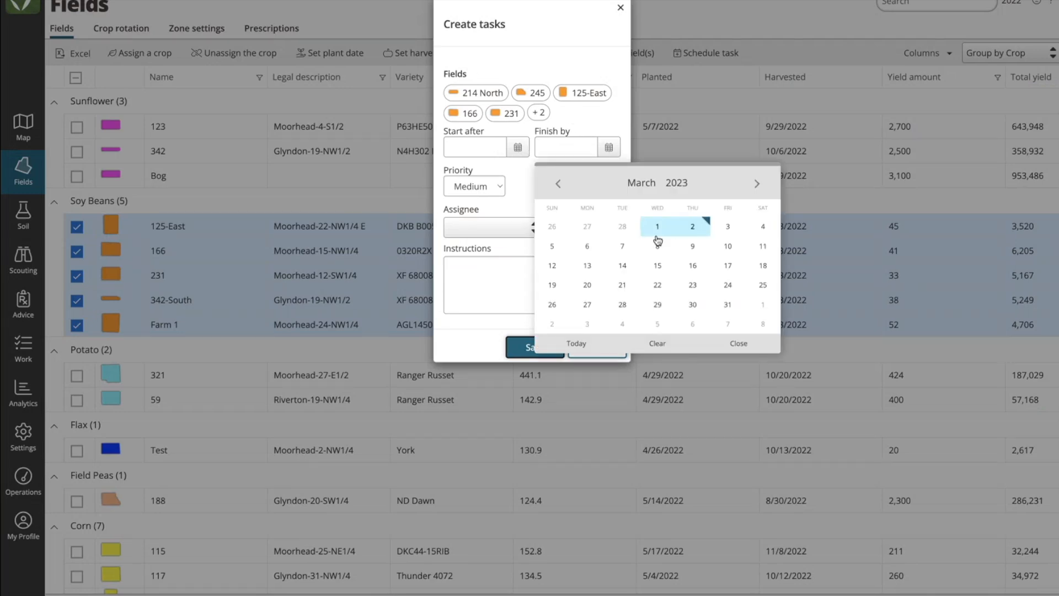
{"action": "left_click", "coordinate": [728, 229]}
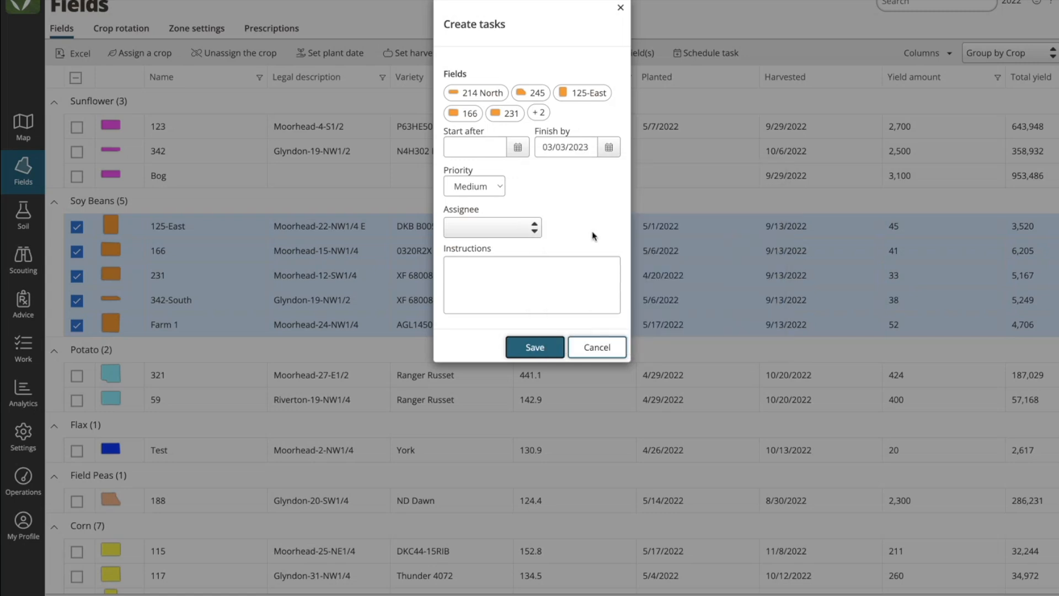
{"action": "left_click", "coordinate": [522, 224]}
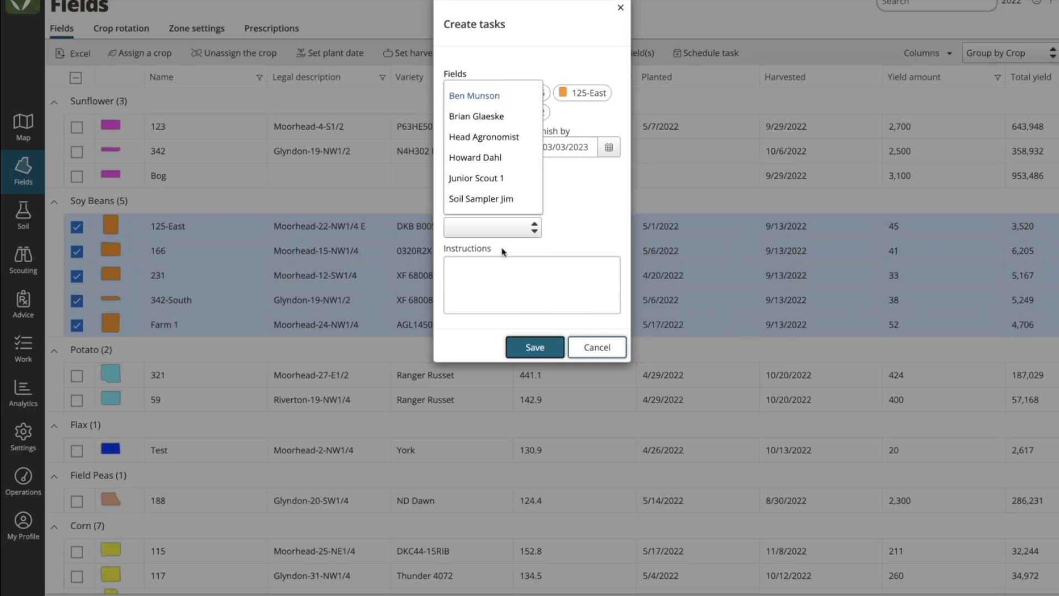
{"action": "left_click", "coordinate": [486, 102]}
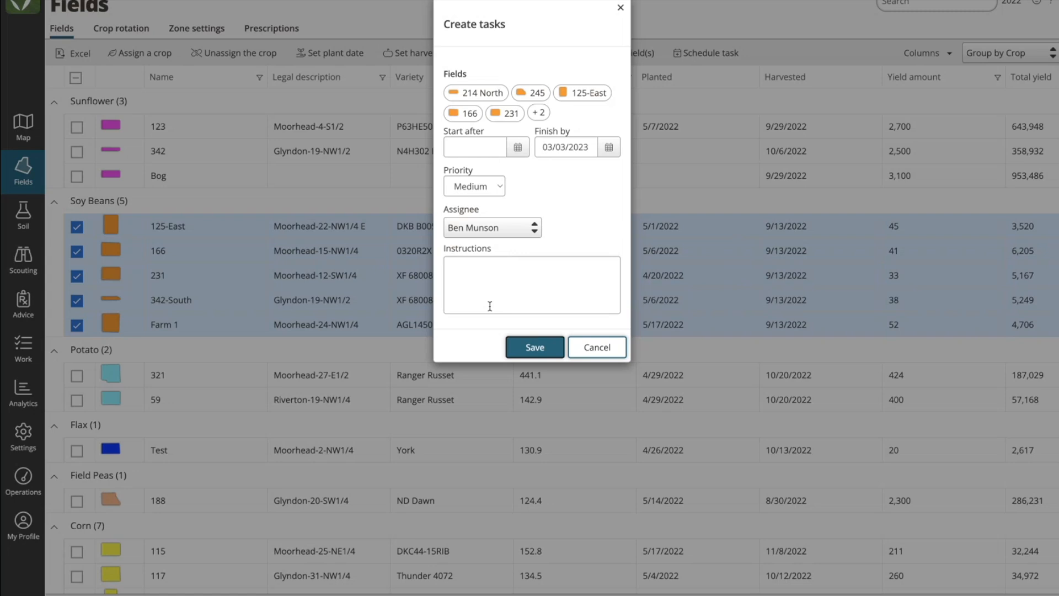
{"action": "left_click", "coordinate": [477, 276]}
{"action": "type", "text": "Webi"}
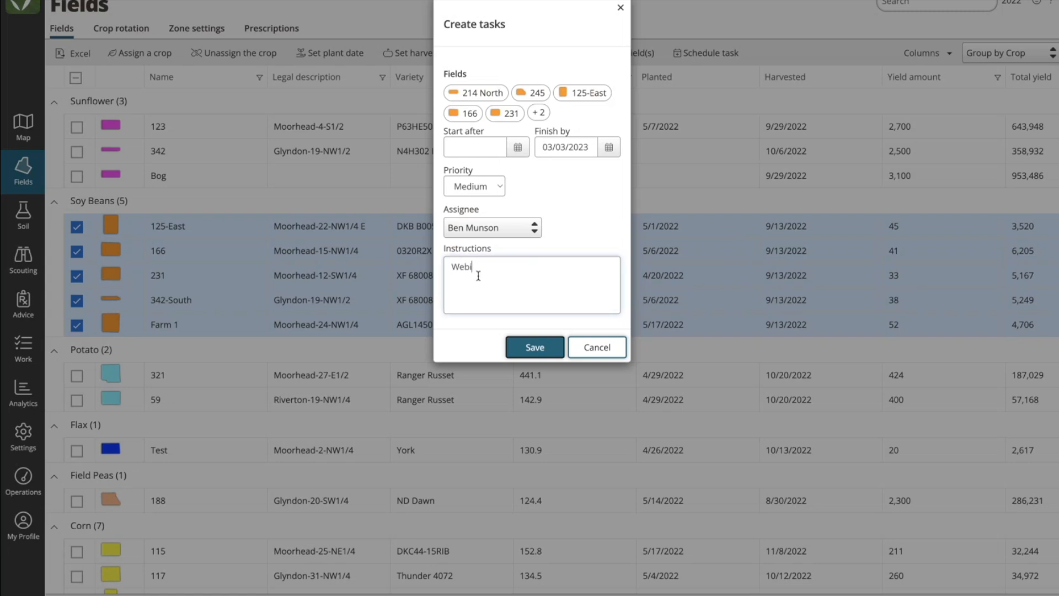
{"action": "type", "text": "nar Example"}
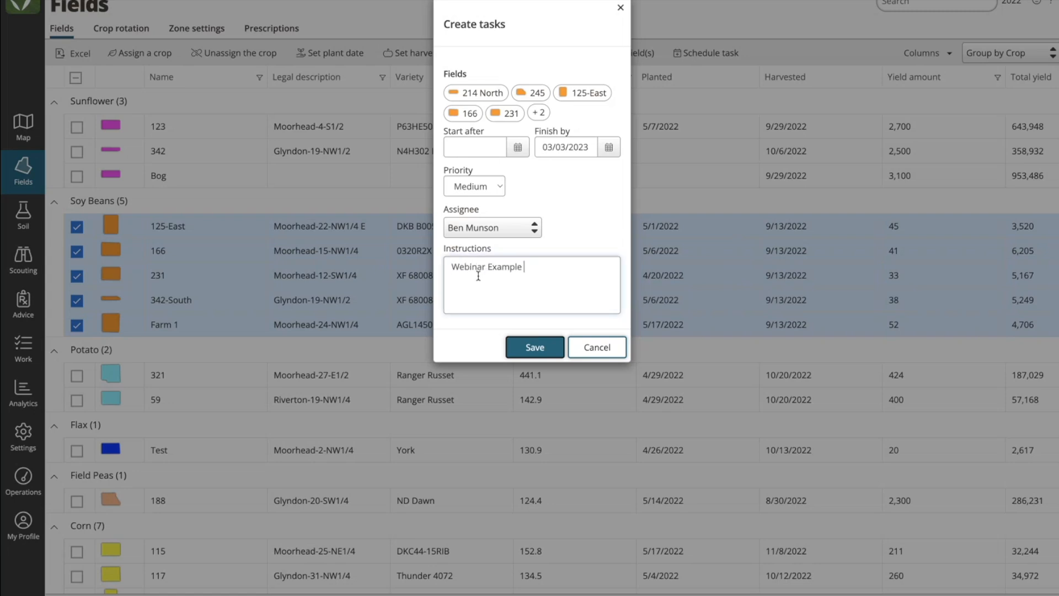
{"action": "left_click", "coordinate": [534, 350]}
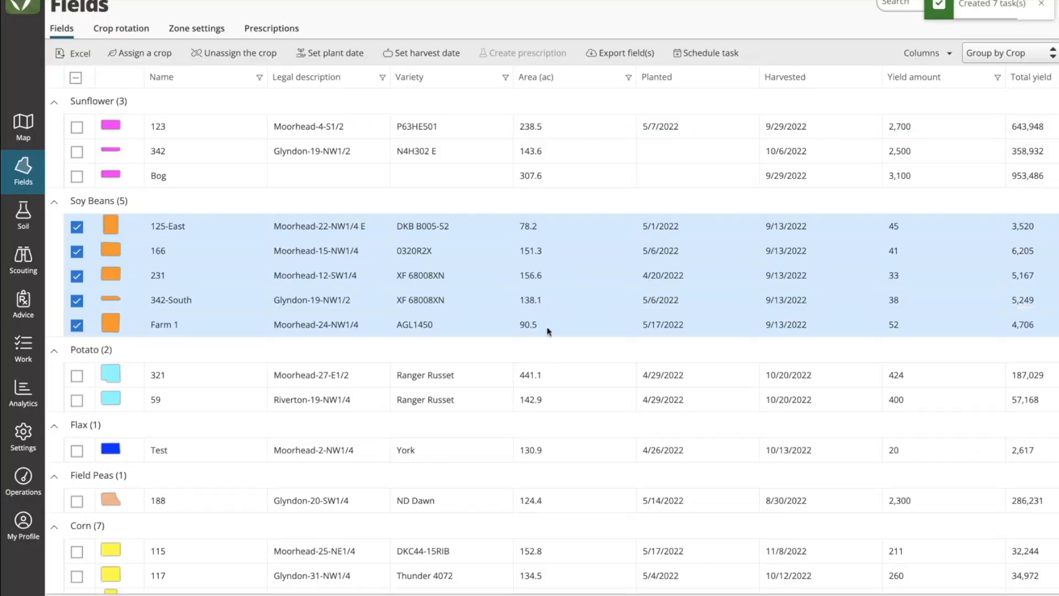
Step: Open the daily tasks board and collapse every assignee group except the first-listed one
{"action": "left_click", "coordinate": [24, 347]}
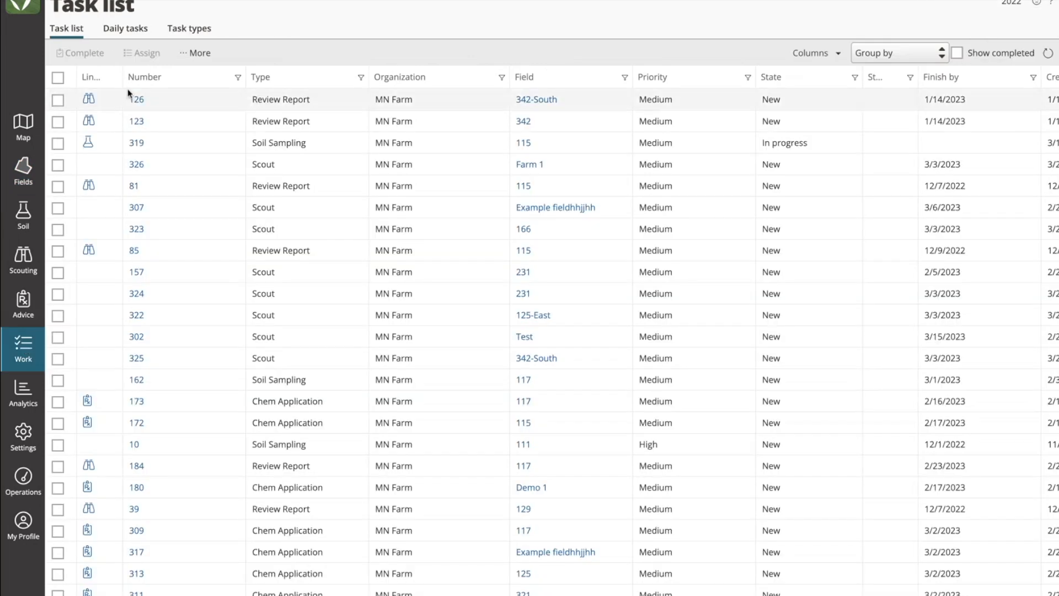
{"action": "left_click", "coordinate": [135, 34]}
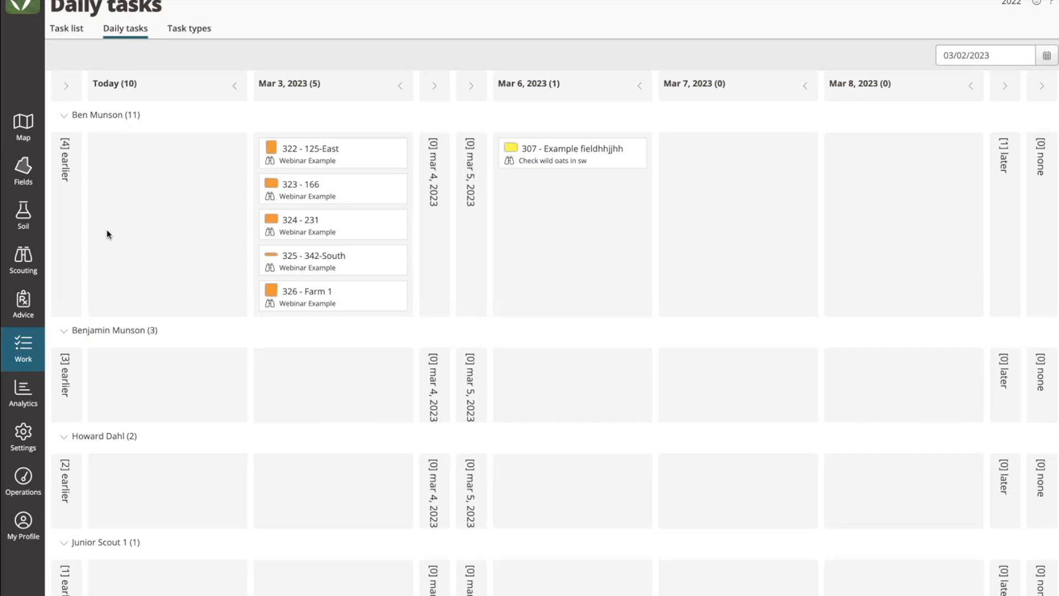
{"action": "left_click", "coordinate": [63, 331]}
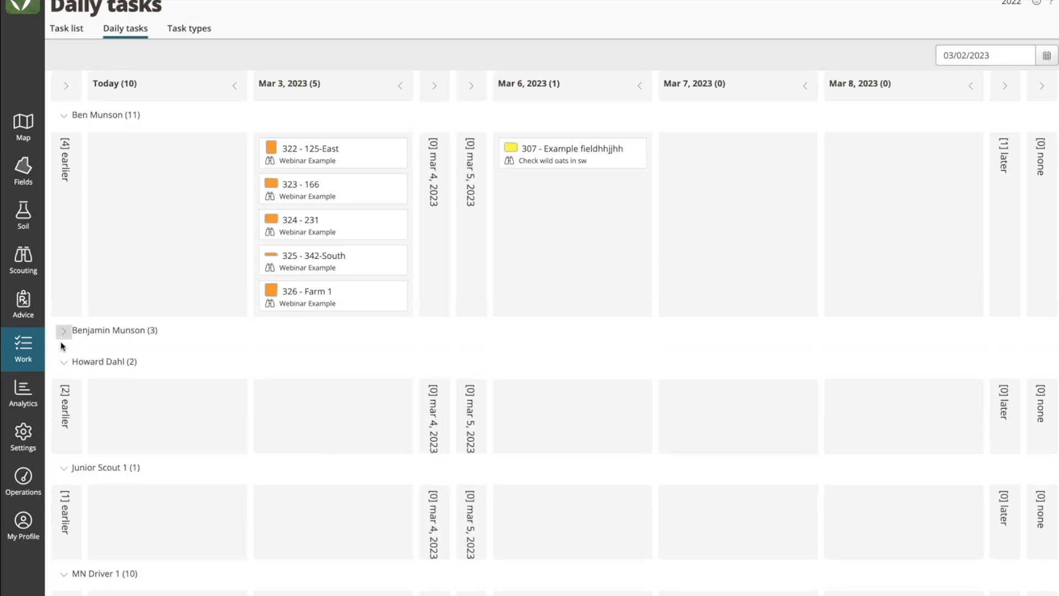
{"action": "left_click", "coordinate": [63, 362]}
{"action": "left_click", "coordinate": [63, 393]}
{"action": "left_click", "coordinate": [63, 424]}
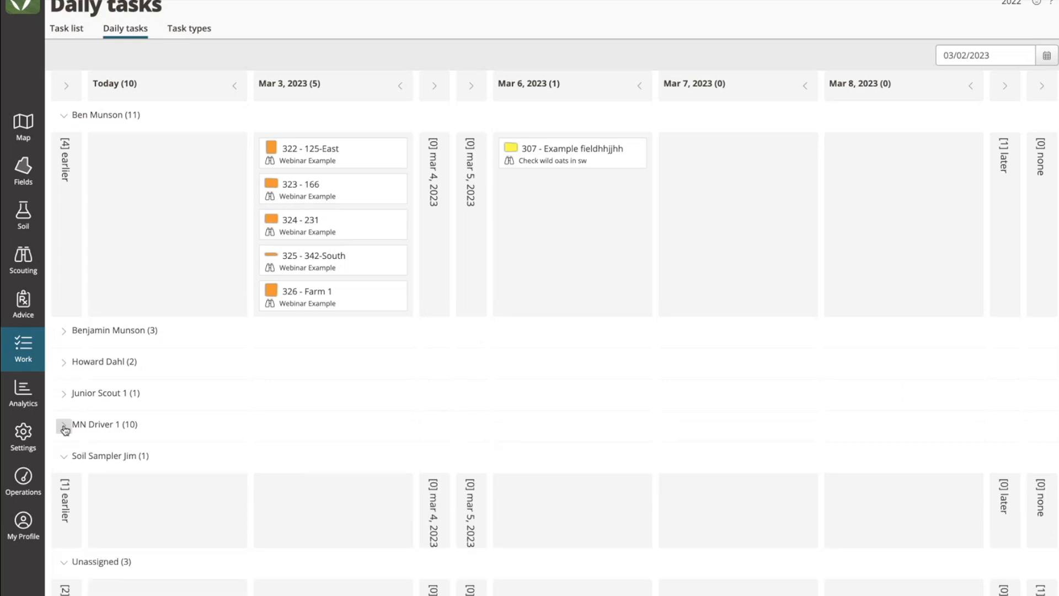
{"action": "left_click", "coordinate": [63, 455]}
{"action": "left_click", "coordinate": [63, 487]}
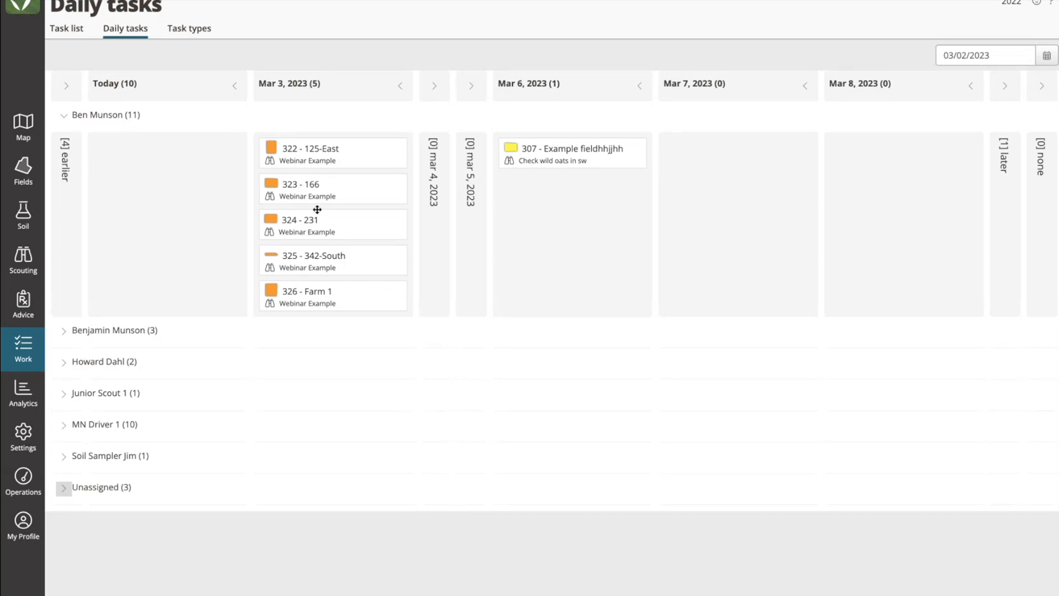
Step: Add the note "Couldn't make it rained" to task 322 for field 125-East and save it
{"action": "left_click", "coordinate": [314, 156]}
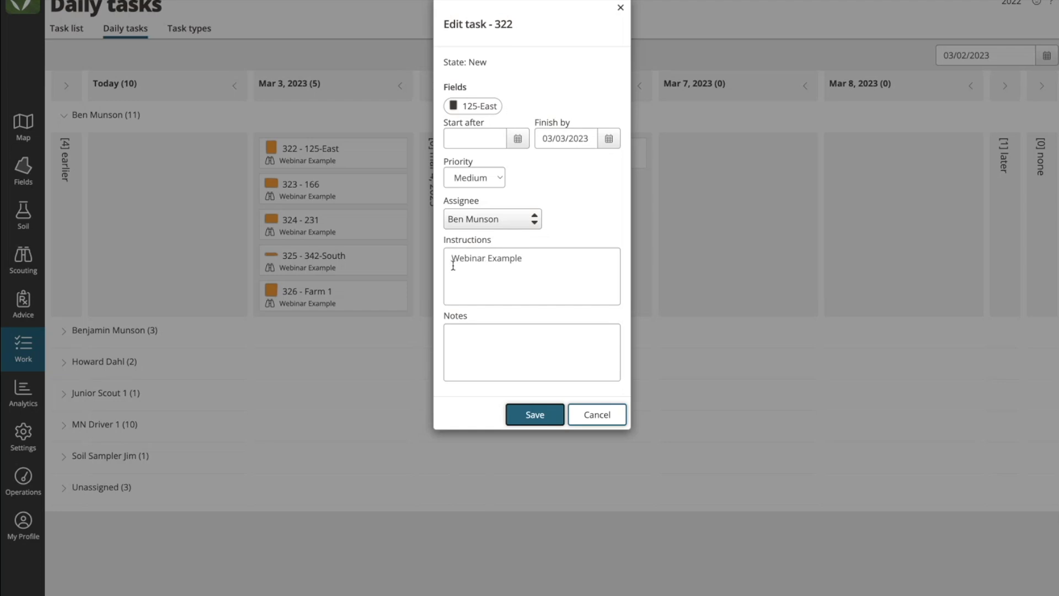
{"action": "left_click", "coordinate": [481, 340]}
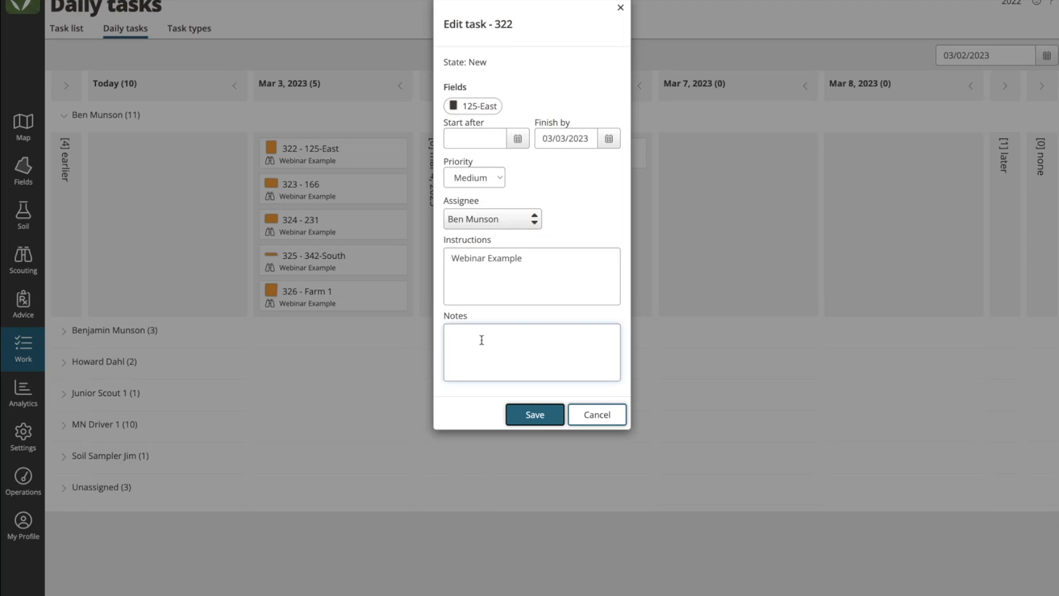
{"action": "type", "text": "Couldn't make it rained"}
{"action": "left_click", "coordinate": [538, 414]}
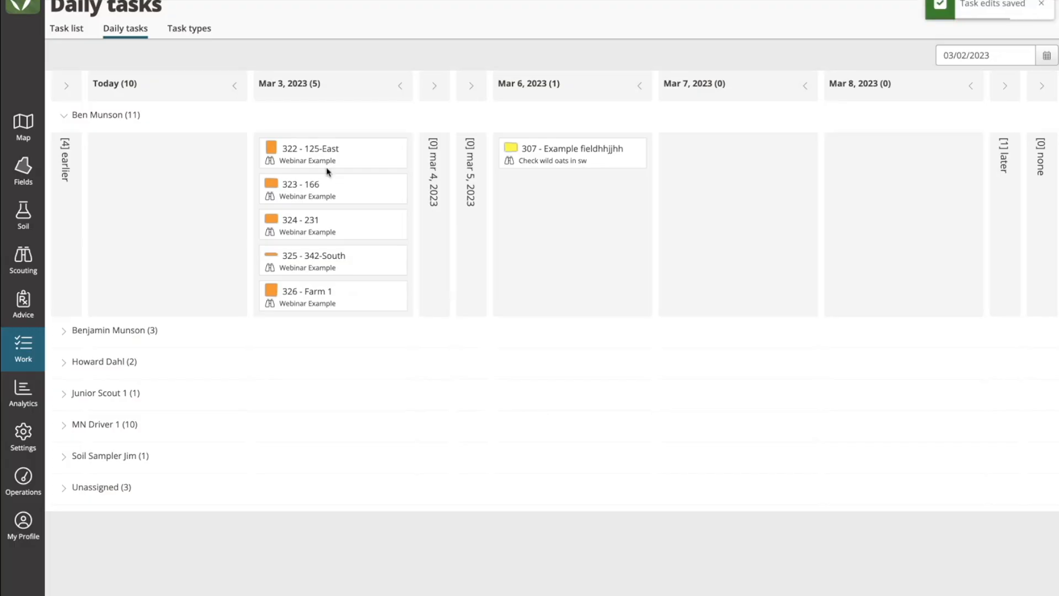
Step: Reschedule task 322 (125-East) to Mar 6, 2023 and tasks 323 (166) and 324 (231) to Mar 7, 2023
{"action": "left_click_drag", "start_coordinate": [299, 149], "coordinate": [574, 182]}
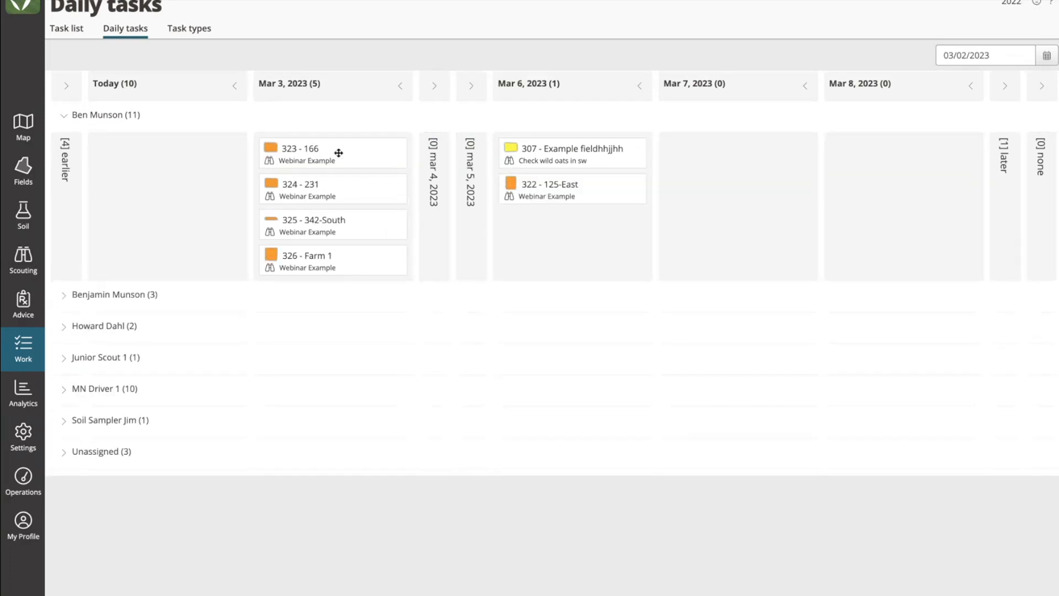
{"action": "left_click_drag", "start_coordinate": [306, 152], "coordinate": [664, 173]}
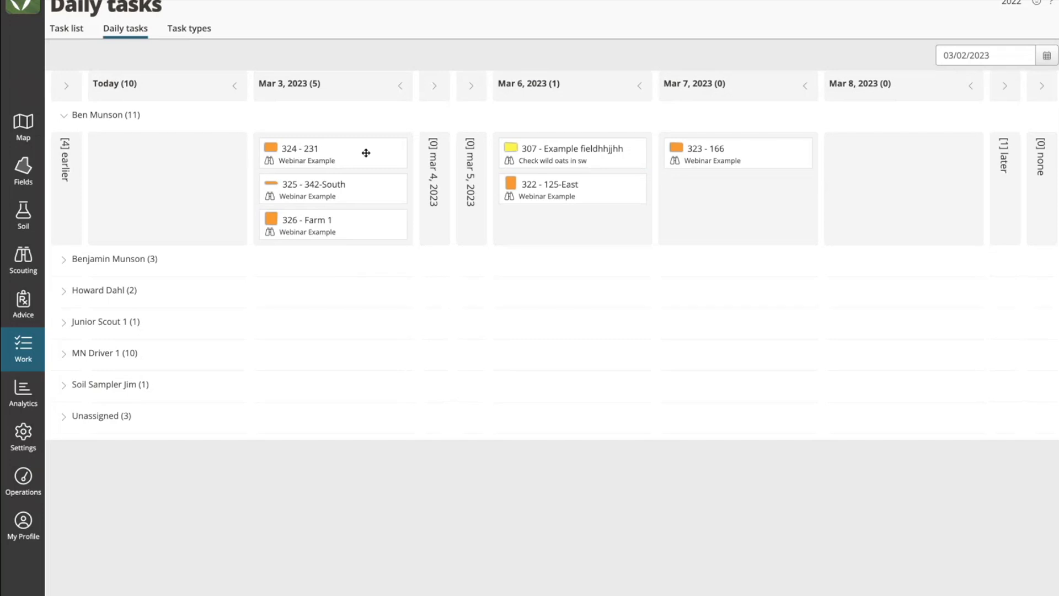
{"action": "left_click_drag", "start_coordinate": [364, 151], "coordinate": [626, 165]}
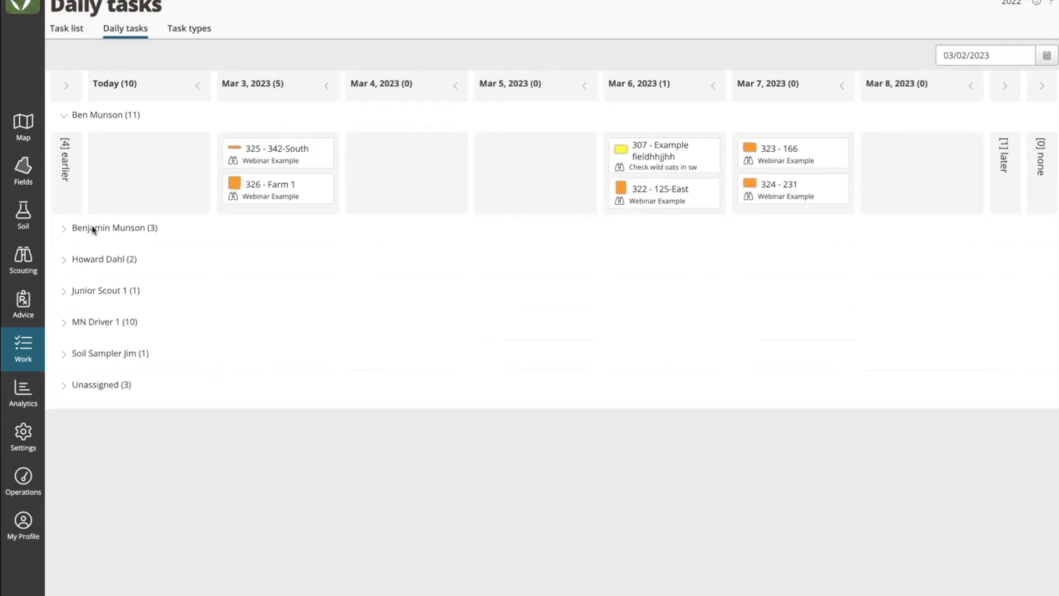
Step: Reassign task 307 to the second-listed assignee, 322 to the third, and 323 and 324 to Junior Scout 1, all on Mar 3, 2023
{"action": "left_click", "coordinate": [64, 228]}
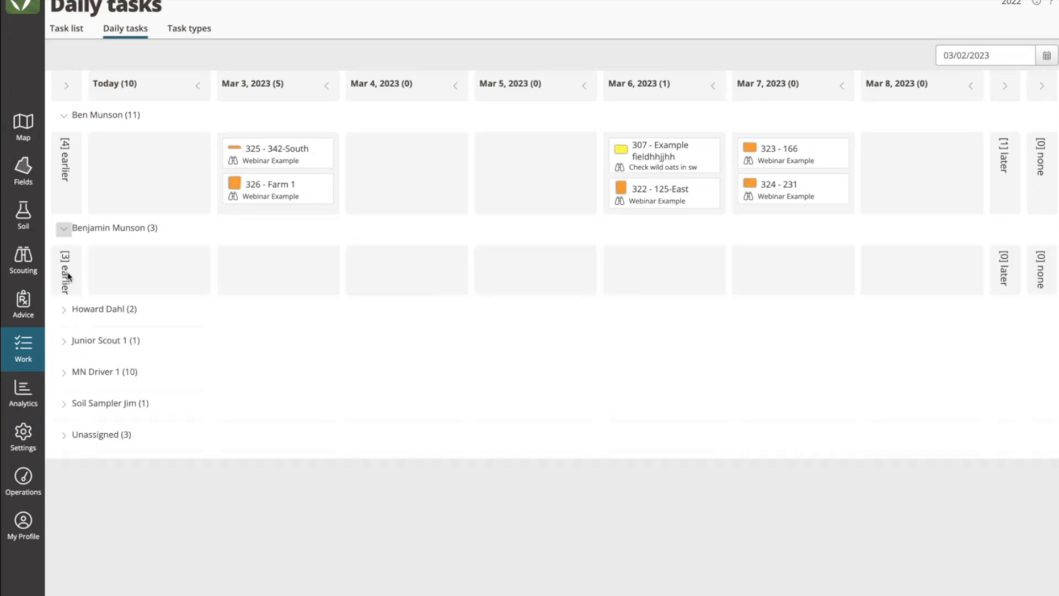
{"action": "left_click", "coordinate": [63, 310]}
{"action": "left_click", "coordinate": [64, 390]}
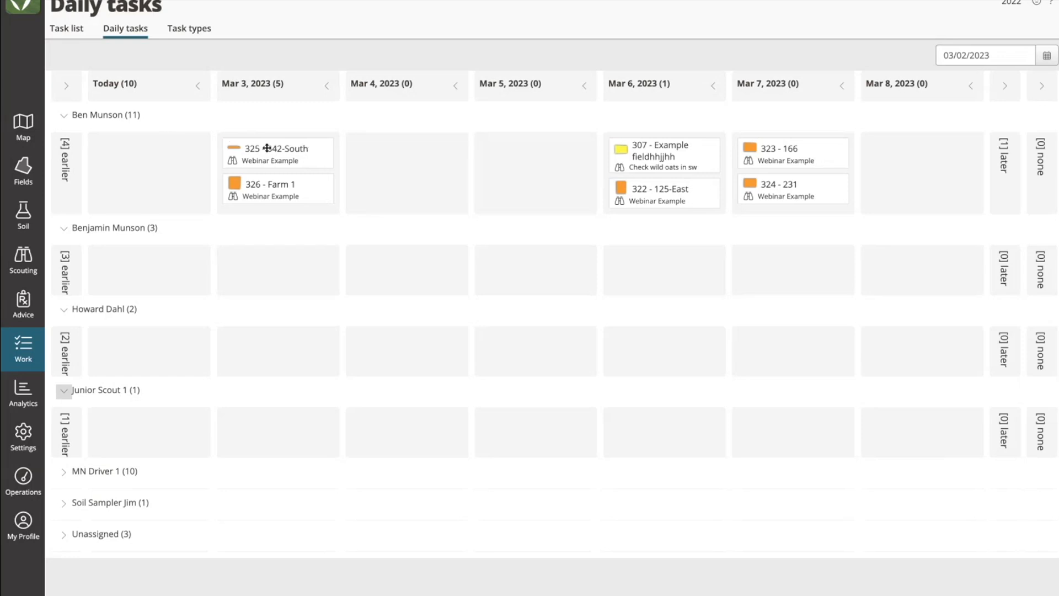
{"action": "left_click_drag", "start_coordinate": [620, 148], "coordinate": [272, 255]}
{"action": "left_click_drag", "start_coordinate": [686, 154], "coordinate": [435, 359]}
{"action": "left_click_drag", "start_coordinate": [790, 184], "coordinate": [310, 417]}
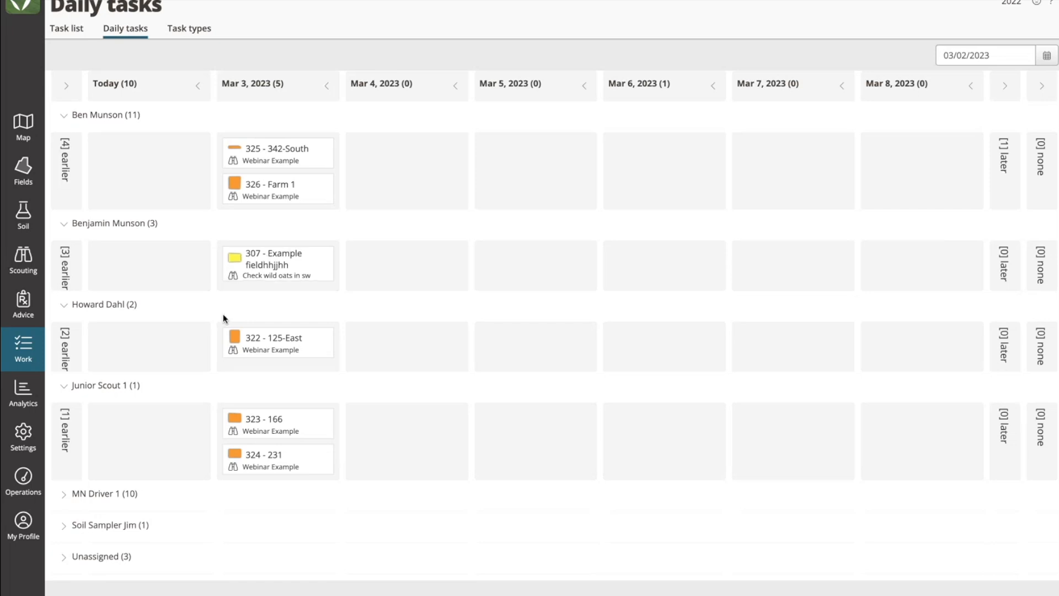
Step: Open the fields list, group it by Crop and select all Corn fields from 115 through Trdff
{"action": "left_click", "coordinate": [31, 184]}
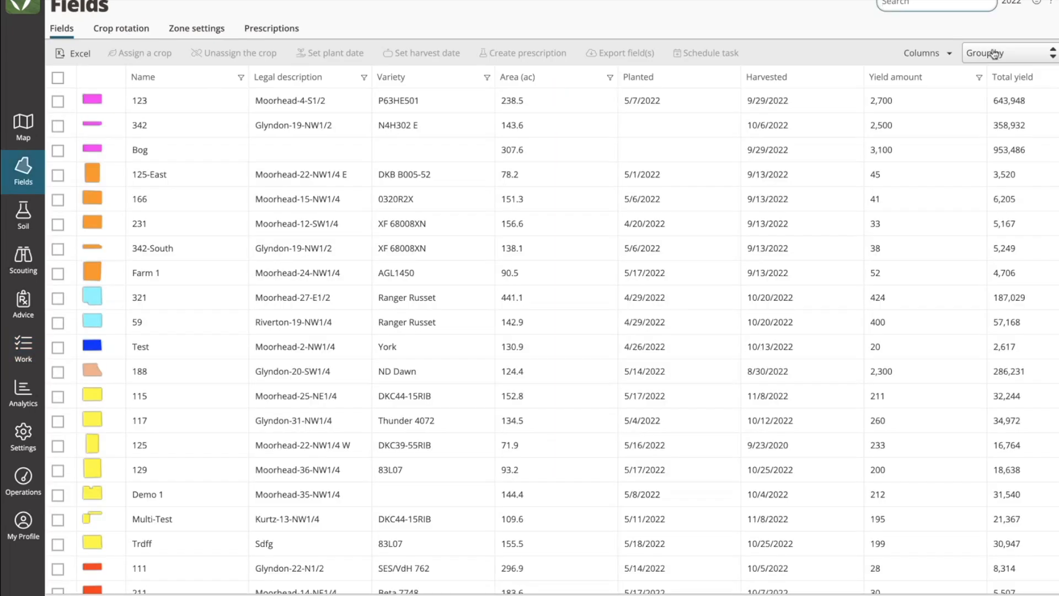
{"action": "left_click", "coordinate": [991, 53]}
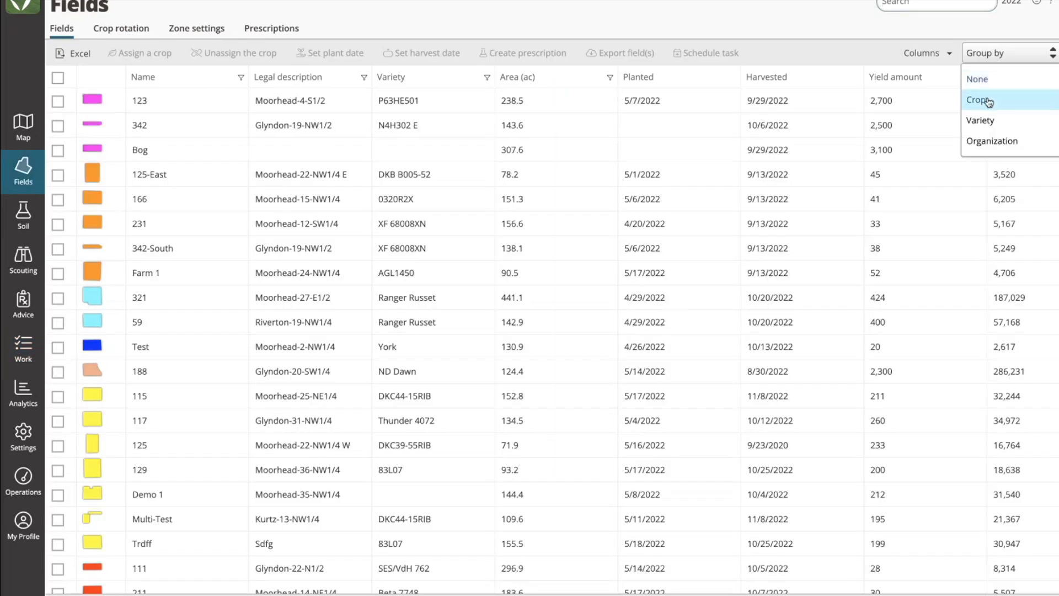
{"action": "left_click", "coordinate": [991, 98]}
{"action": "scroll", "coordinate": [158, 277], "scroll_direction": "down", "scroll_amount": 4}
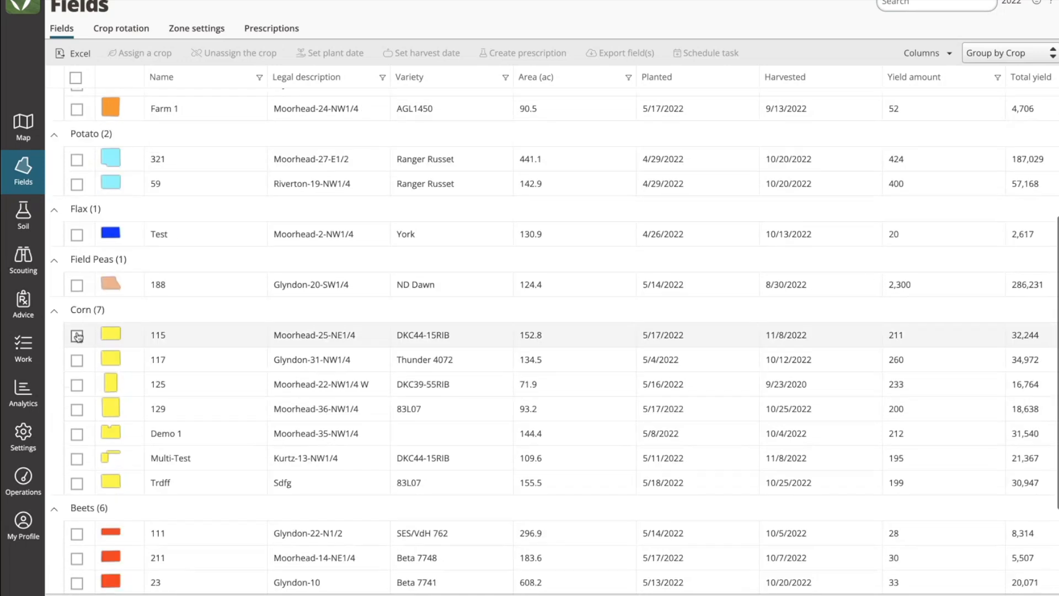
{"action": "left_click", "coordinate": [76, 335]}
{"action": "left_click", "coordinate": [77, 483], "text": "shift"}
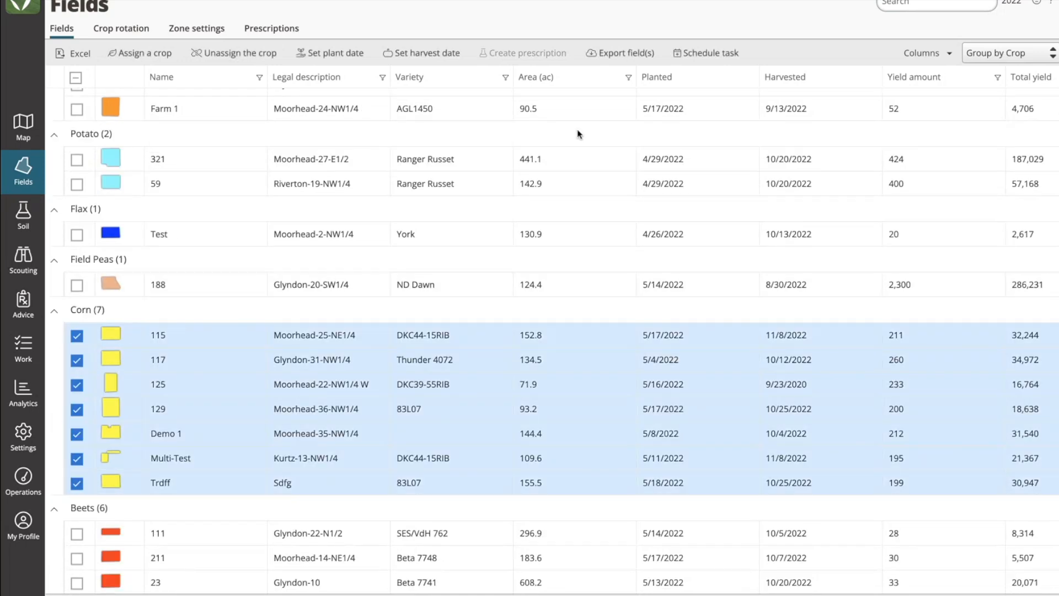
Step: Start creating soil sampling tasks for the selected Corn fields with instructions "Webinar Example 2" and sample depth 0-24
{"action": "left_click", "coordinate": [690, 52]}
{"action": "left_click", "coordinate": [700, 96]}
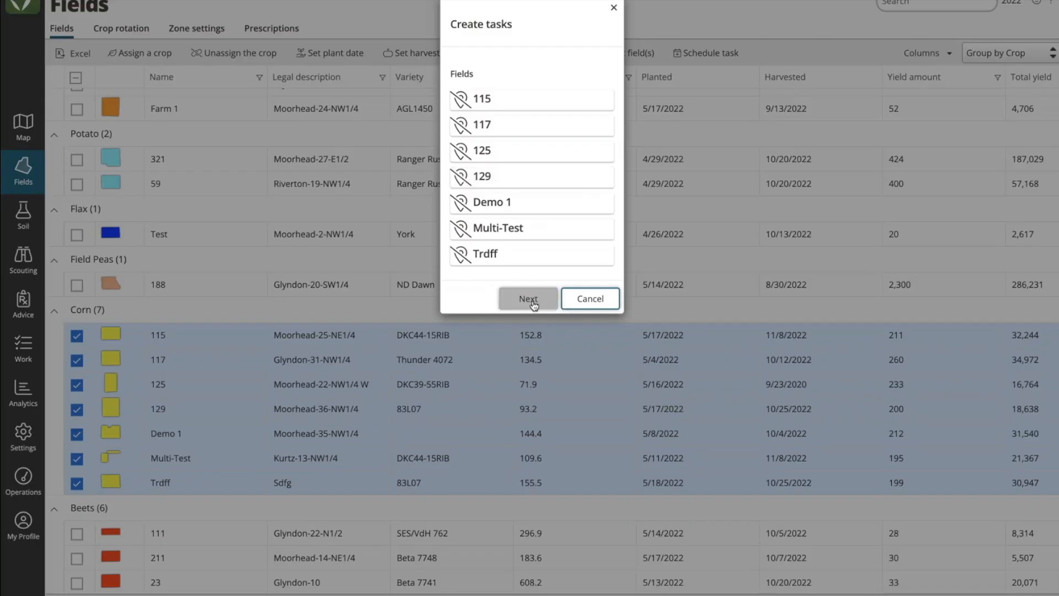
{"action": "left_click", "coordinate": [533, 299]}
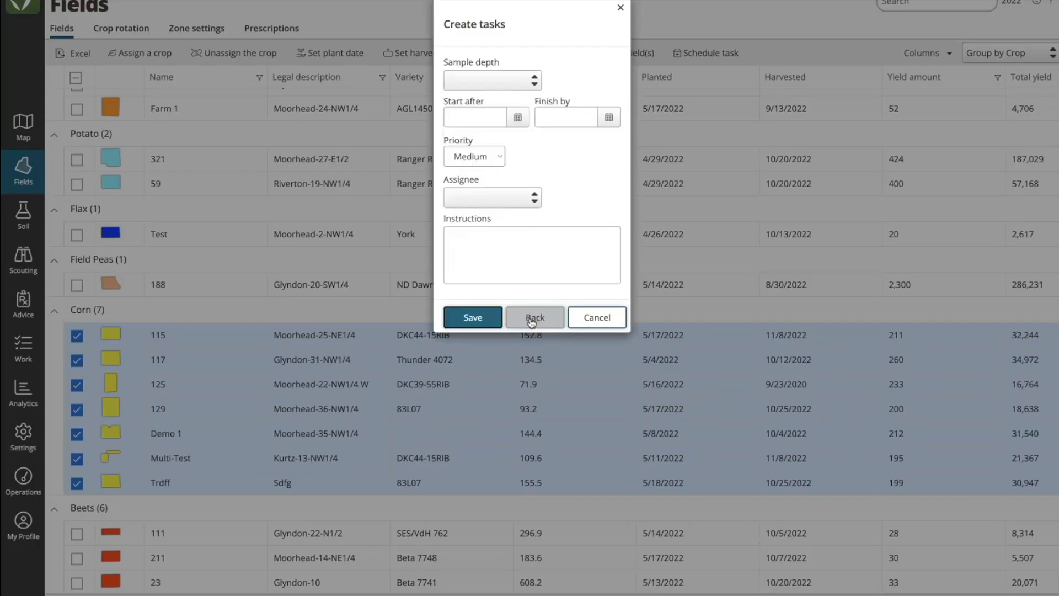
{"action": "left_click", "coordinate": [510, 237]}
{"action": "type", "text": "Webina"}
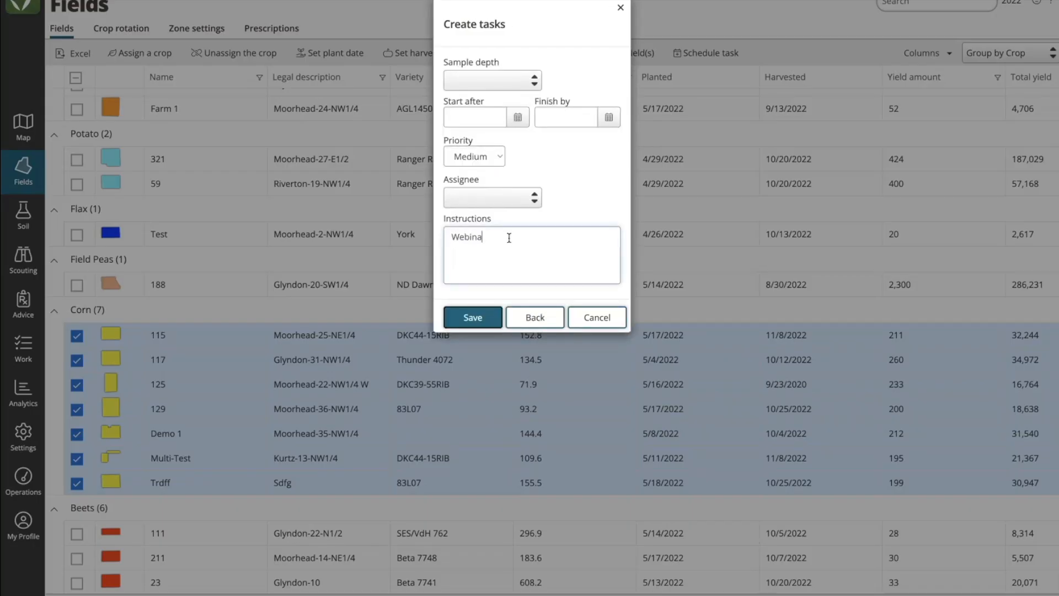
{"action": "type", "text": "r Example 2"}
{"action": "left_click", "coordinate": [502, 84]}
{"action": "left_click", "coordinate": [480, 148]}
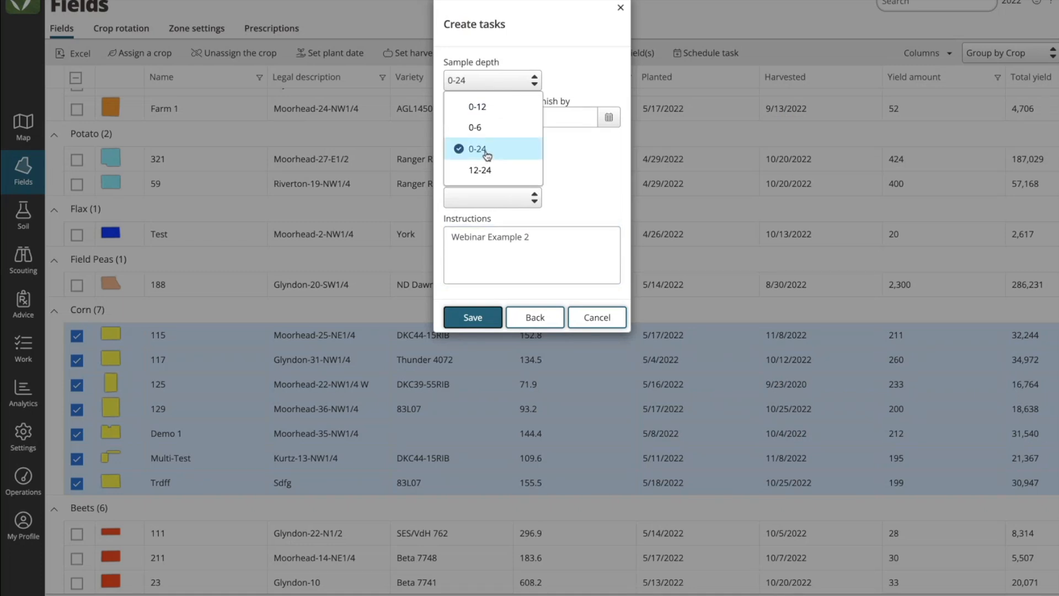
{"action": "left_click", "coordinate": [581, 178]}
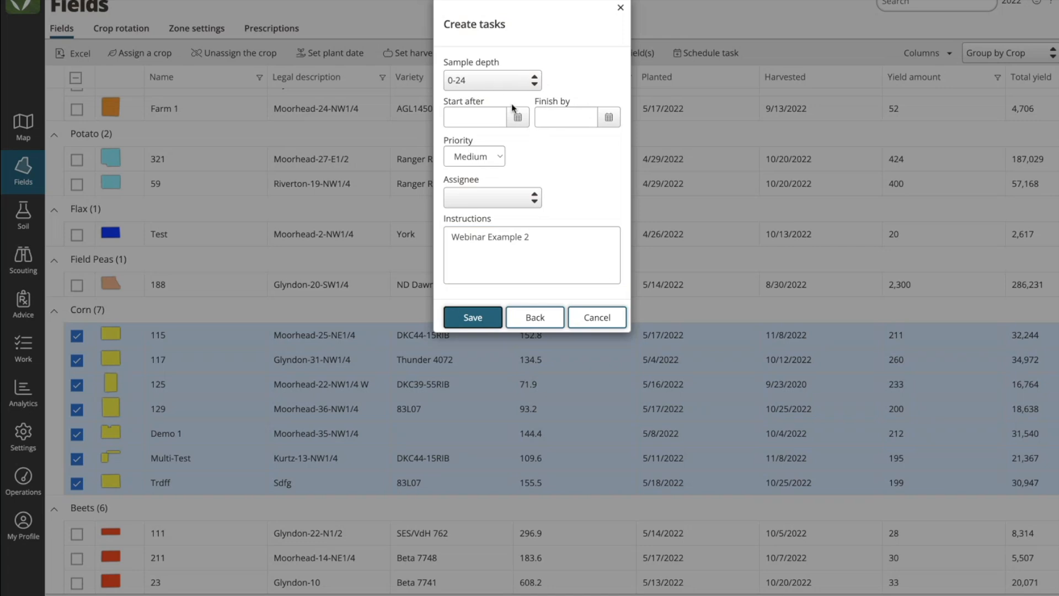
Step: Set the tasks' finish-by date to 03/10/2023, leave the assignee empty and save them
{"action": "left_click", "coordinate": [607, 124]}
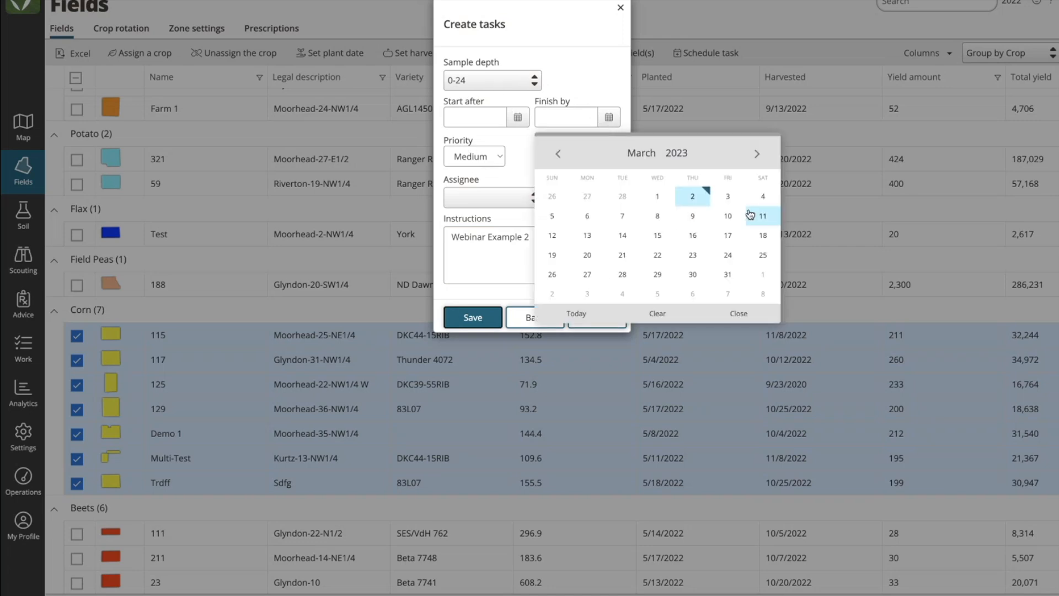
{"action": "left_click", "coordinate": [727, 217]}
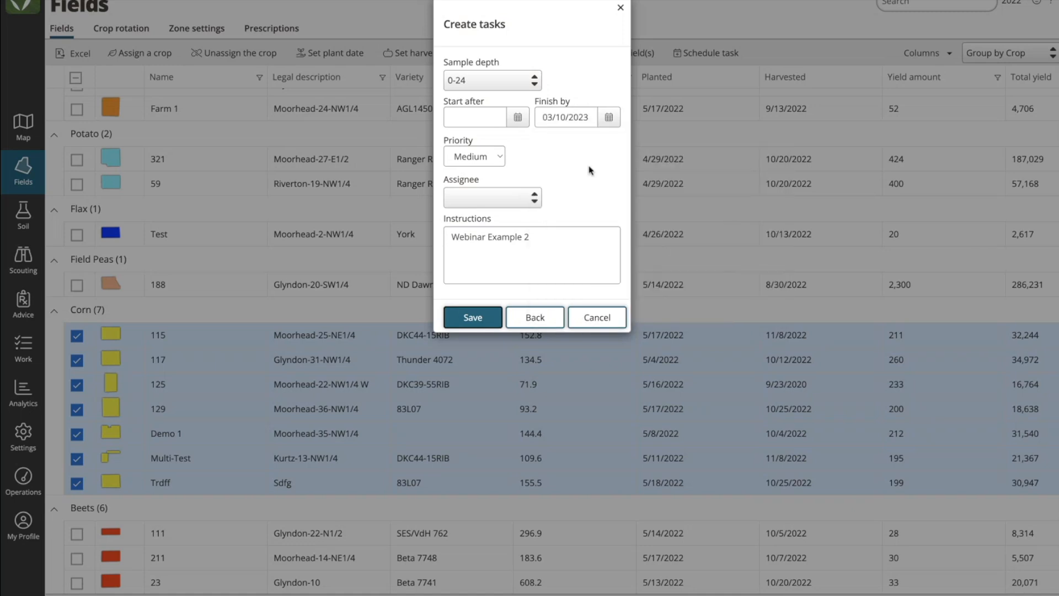
{"action": "left_click", "coordinate": [534, 199]}
{"action": "left_click", "coordinate": [579, 191]}
{"action": "left_click", "coordinate": [473, 318]}
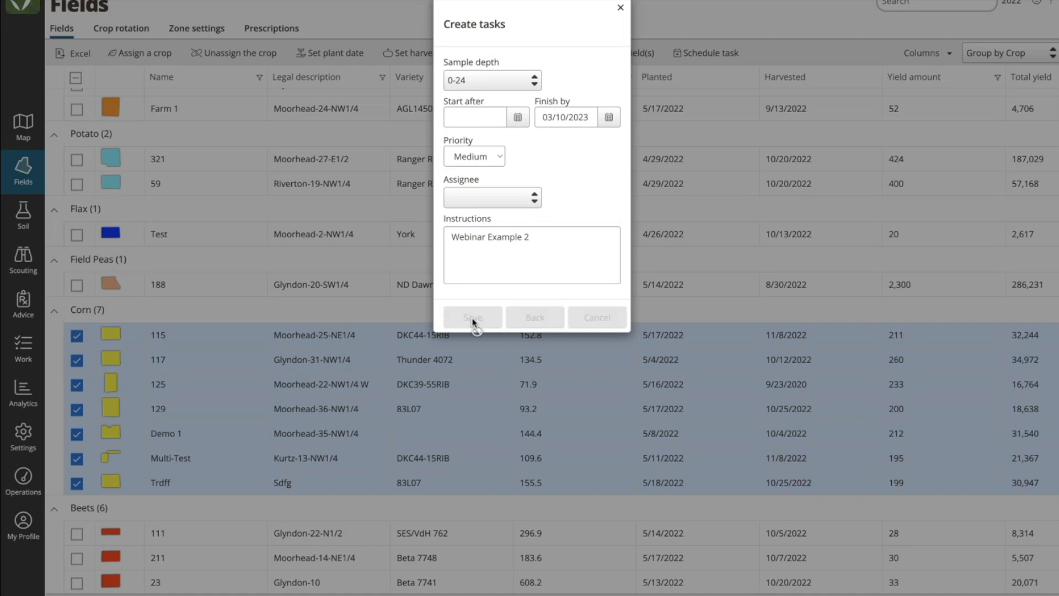
Step: Open the daily tasks board and set its start date to 03/06/2023
{"action": "left_click", "coordinate": [23, 348]}
{"action": "left_click", "coordinate": [138, 31]}
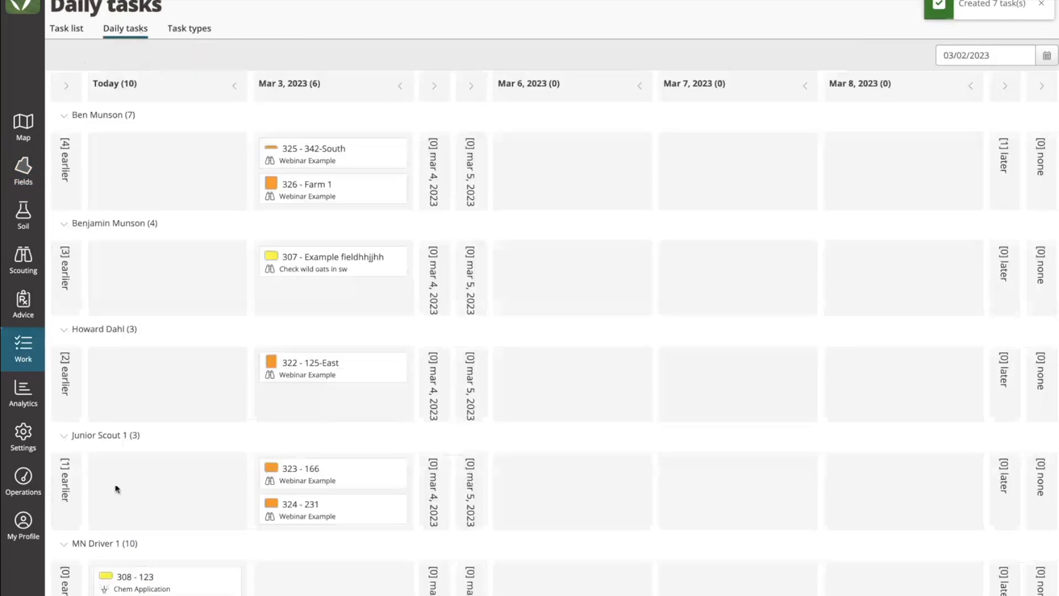
{"action": "scroll", "coordinate": [91, 342], "scroll_direction": "down", "scroll_amount": 9}
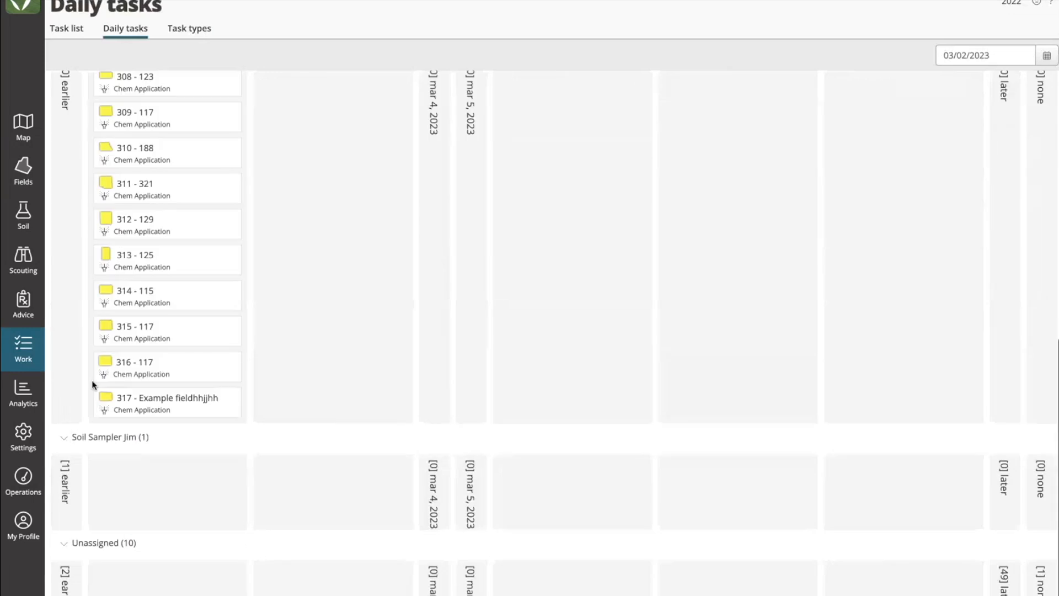
{"action": "left_click", "coordinate": [63, 545]}
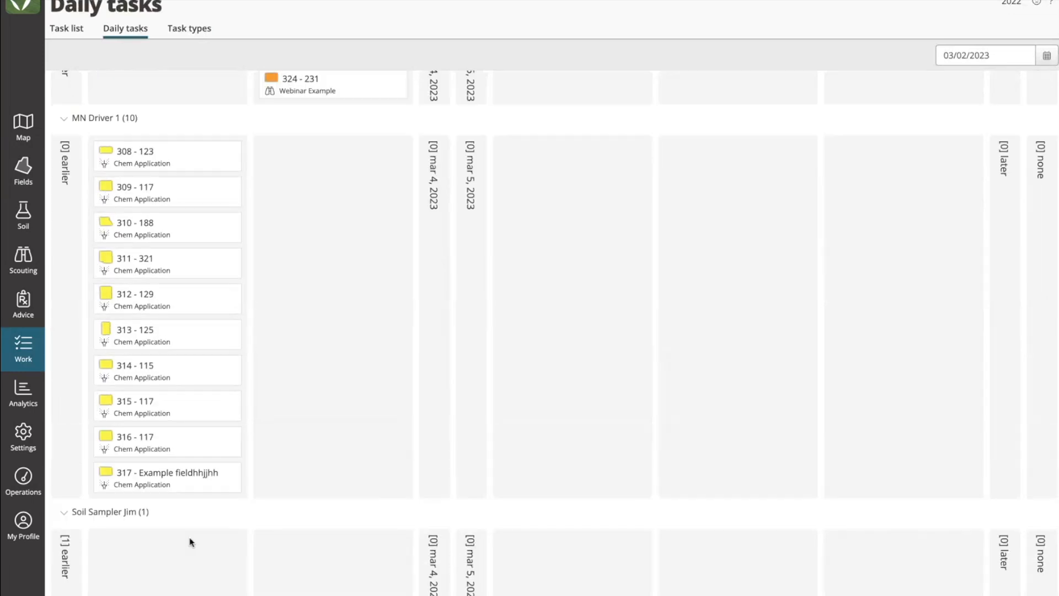
{"action": "left_click", "coordinate": [1046, 54]}
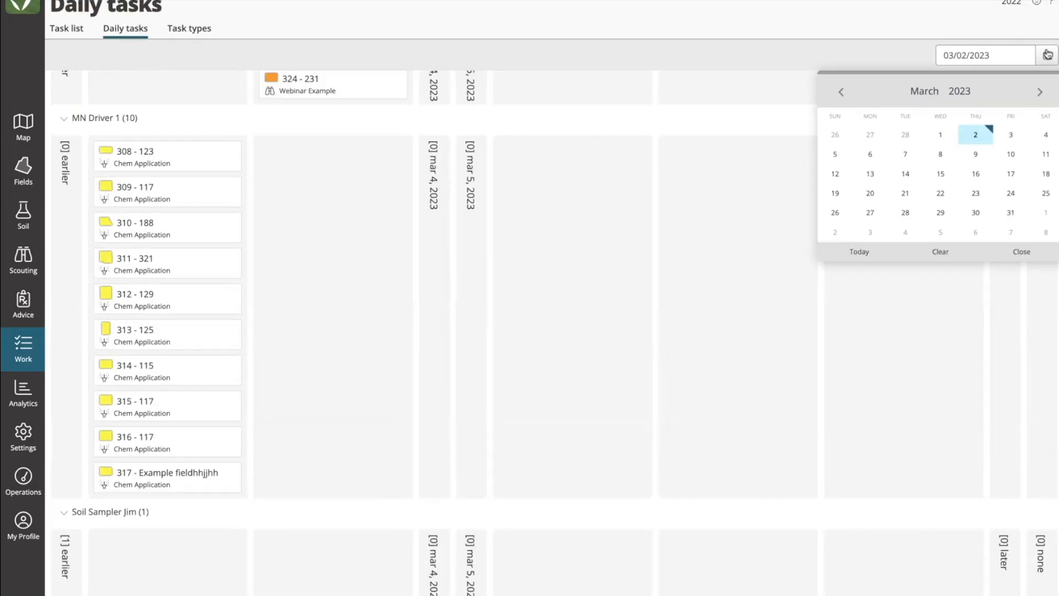
{"action": "left_click", "coordinate": [1014, 157]}
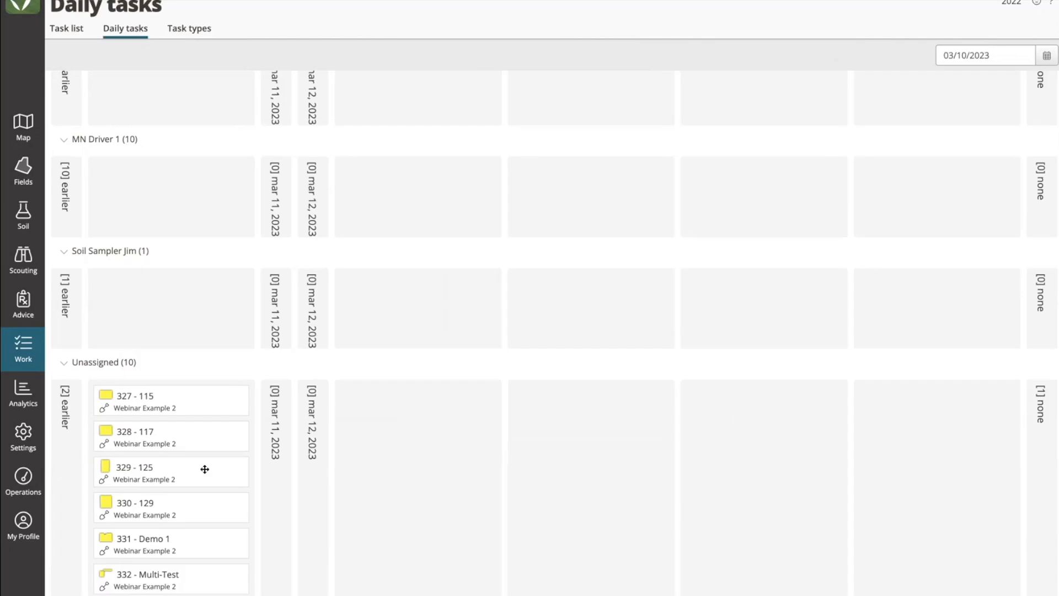
{"action": "left_click", "coordinate": [1047, 55]}
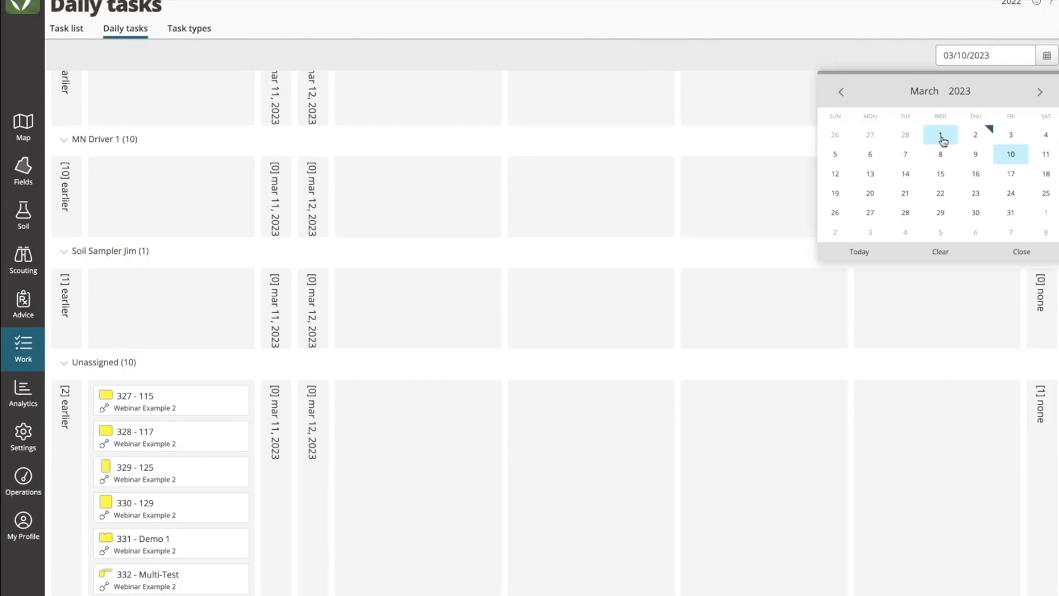
{"action": "left_click", "coordinate": [879, 159]}
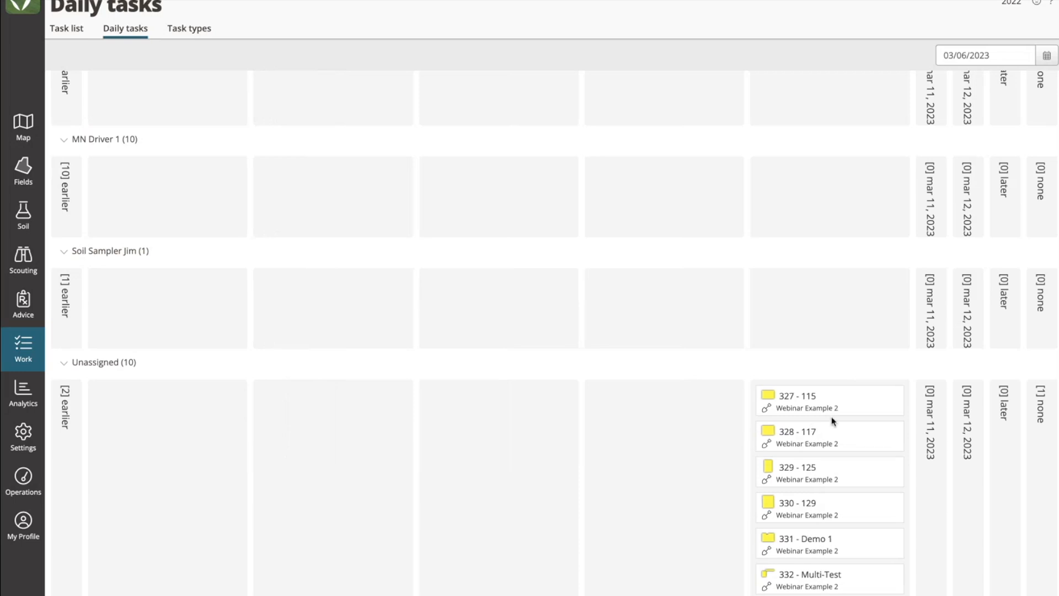
Step: Assign tasks 327 (115) and 329 (125) to Soil Sampler Jim and 328 (117) to MN Driver 1, all on Mar 9, 2023
{"action": "scroll", "coordinate": [658, 441], "scroll_direction": "up", "scroll_amount": 1}
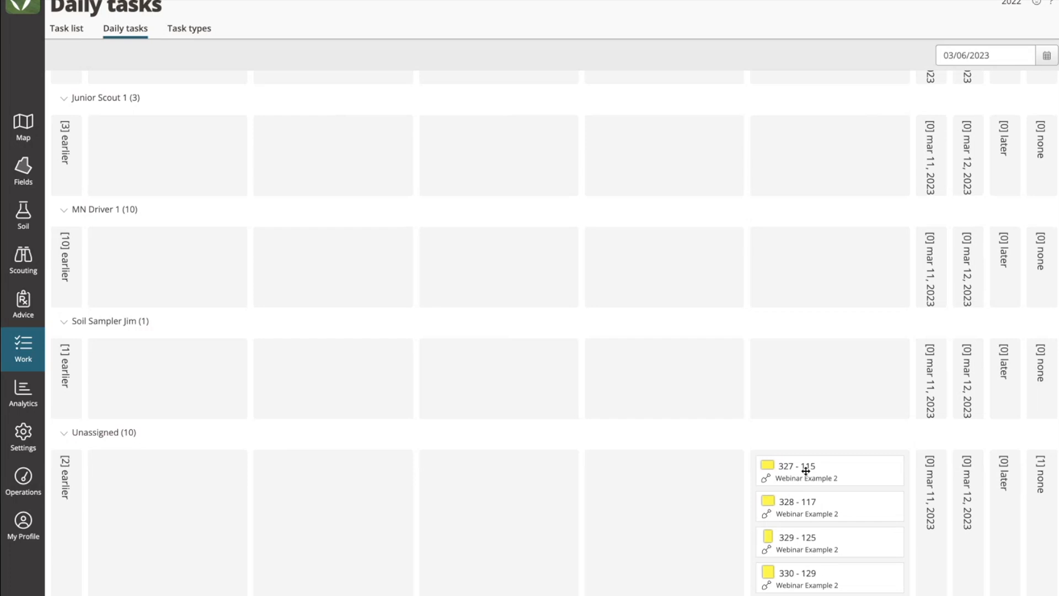
{"action": "left_click_drag", "start_coordinate": [806, 471], "coordinate": [716, 386]}
{"action": "left_click_drag", "start_coordinate": [825, 480], "coordinate": [696, 293]}
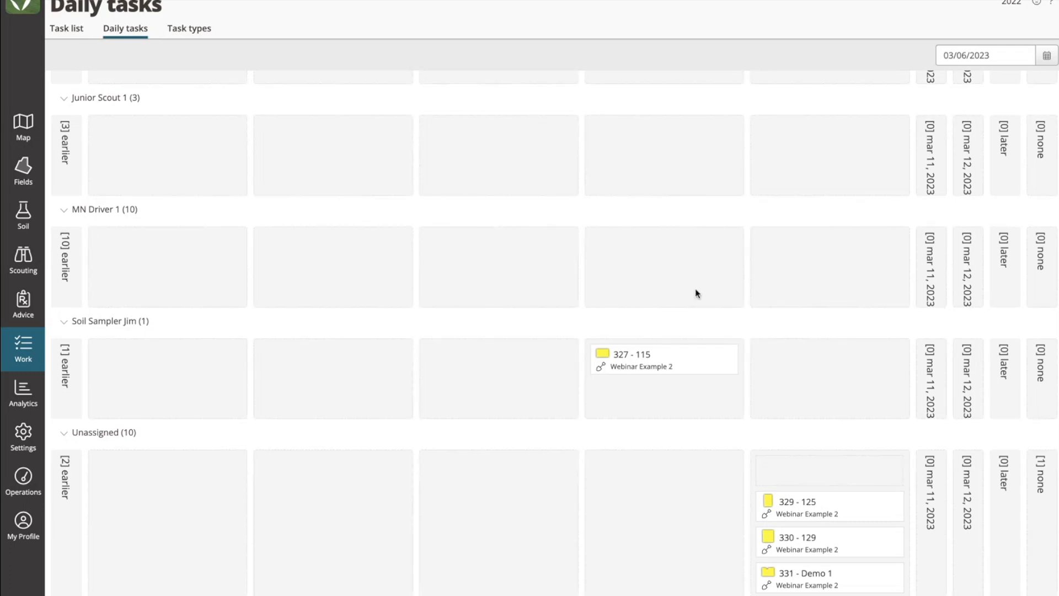
{"action": "left_click_drag", "start_coordinate": [792, 480], "coordinate": [664, 395]}
Step: Assign tasks 330 (129) and 332 (Multi-Test) to Junior Scout 1 on Mar 9, 2023, and 331 (Demo 1) to the same assignee on Mar 8
{"action": "left_click_drag", "start_coordinate": [796, 524], "coordinate": [665, 185]}
{"action": "left_click_drag", "start_coordinate": [762, 541], "coordinate": [501, 233]}
{"action": "left_click_drag", "start_coordinate": [825, 571], "coordinate": [626, 275]}
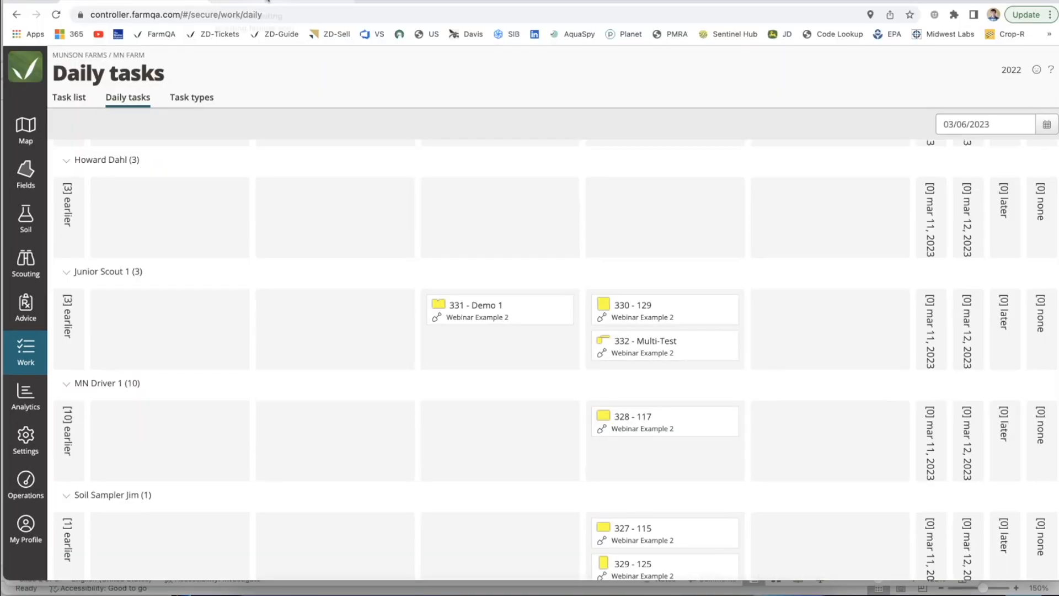
Step: Switch to the FarmQA scouting app and show it full screen in an iPhone SE-sized view
{"action": "left_click", "coordinate": [268, 1]}
{"action": "key", "text": "super+alt+i"}
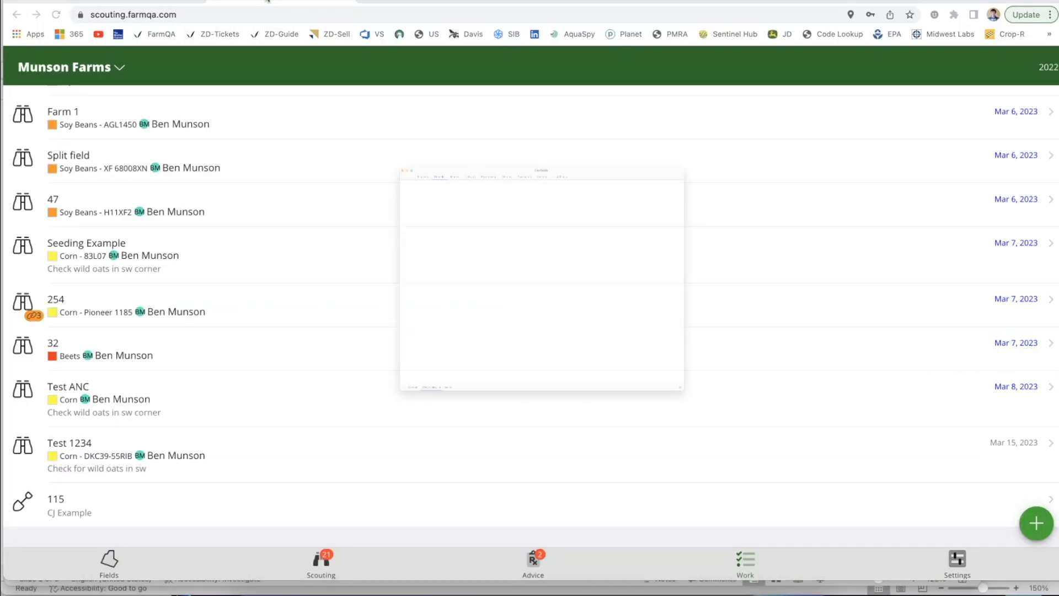
{"action": "left_click", "coordinate": [110, 115]}
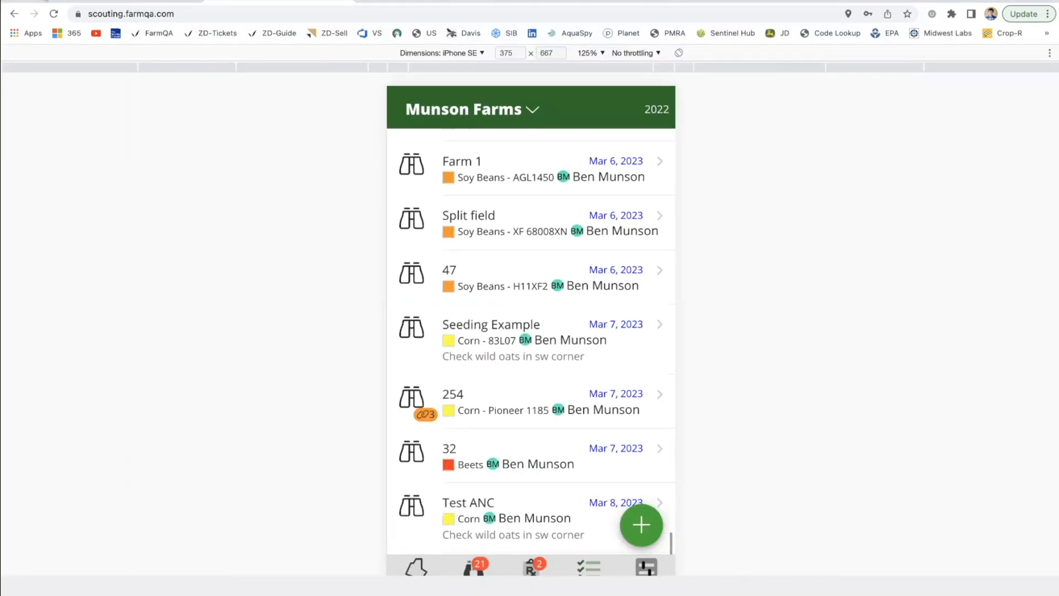
{"action": "key", "text": "ctrl+super+f"}
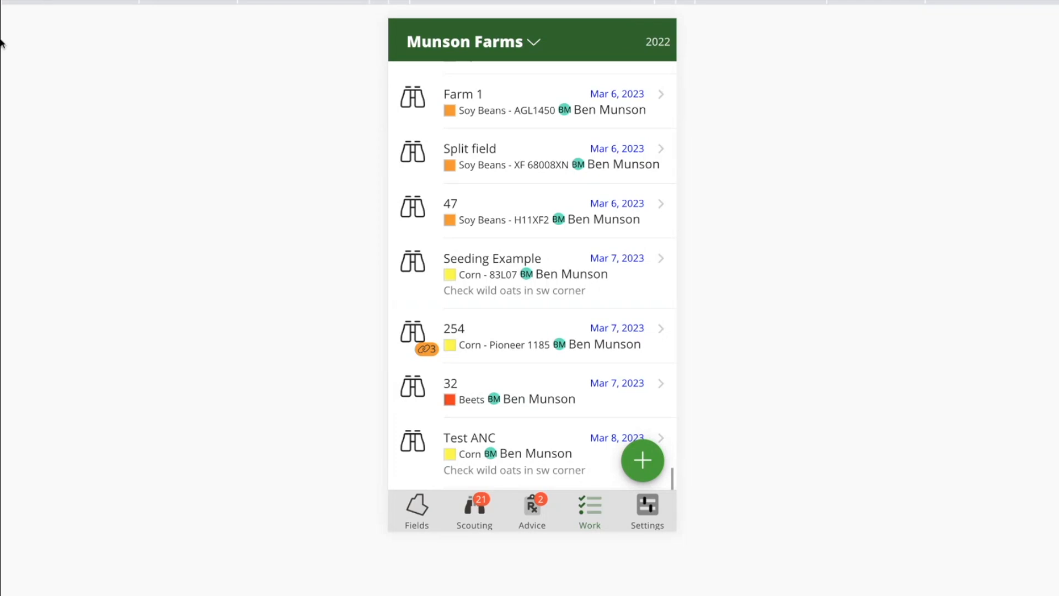
Step: Look through the work list, the task types offered for a new task and the farm or organization choices
{"action": "scroll", "coordinate": [503, 371], "scroll_direction": "down", "scroll_amount": 3}
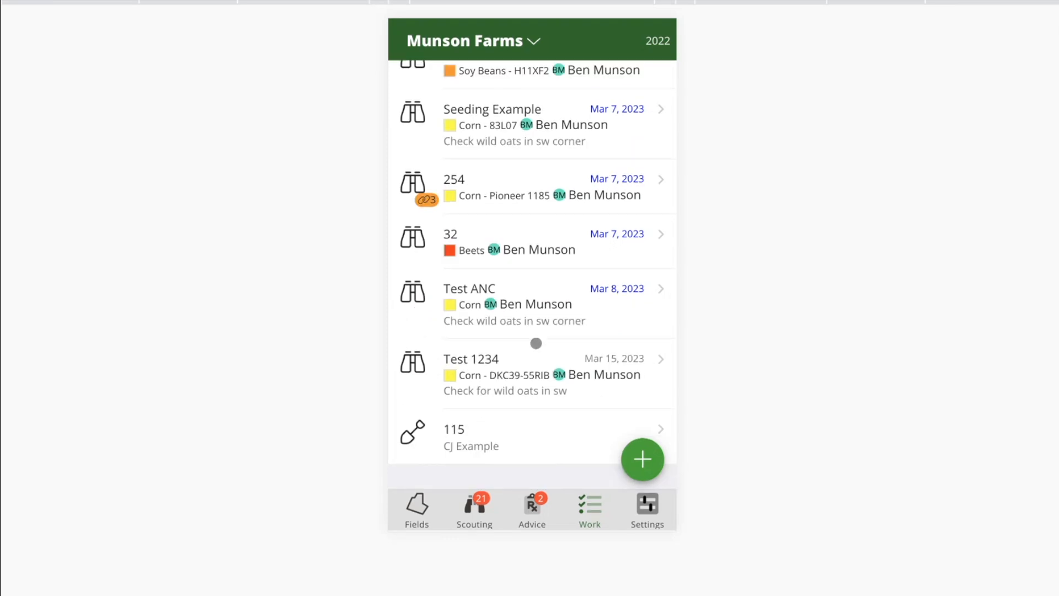
{"action": "scroll", "coordinate": [536, 343], "scroll_direction": "up", "scroll_amount": 7}
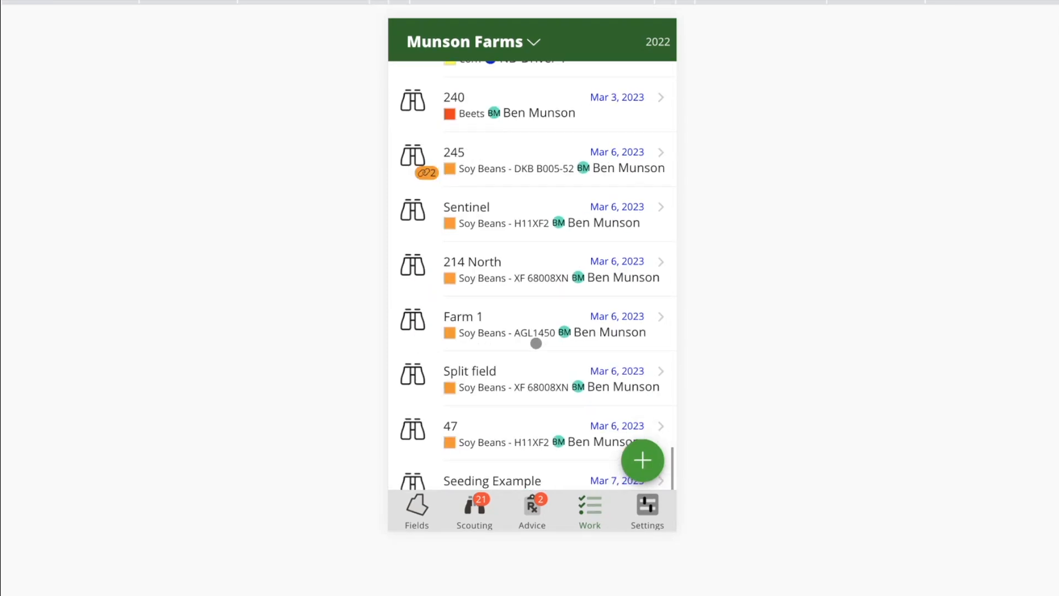
{"action": "scroll", "coordinate": [536, 343], "scroll_direction": "up", "scroll_amount": 3}
{"action": "left_click", "coordinate": [642, 466]}
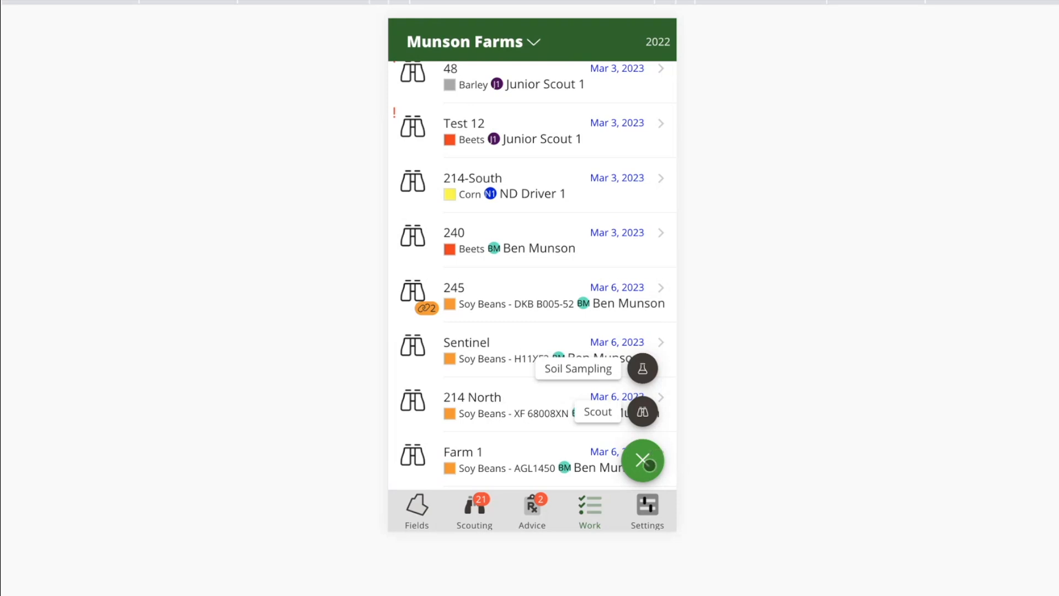
{"action": "left_click", "coordinate": [643, 467]}
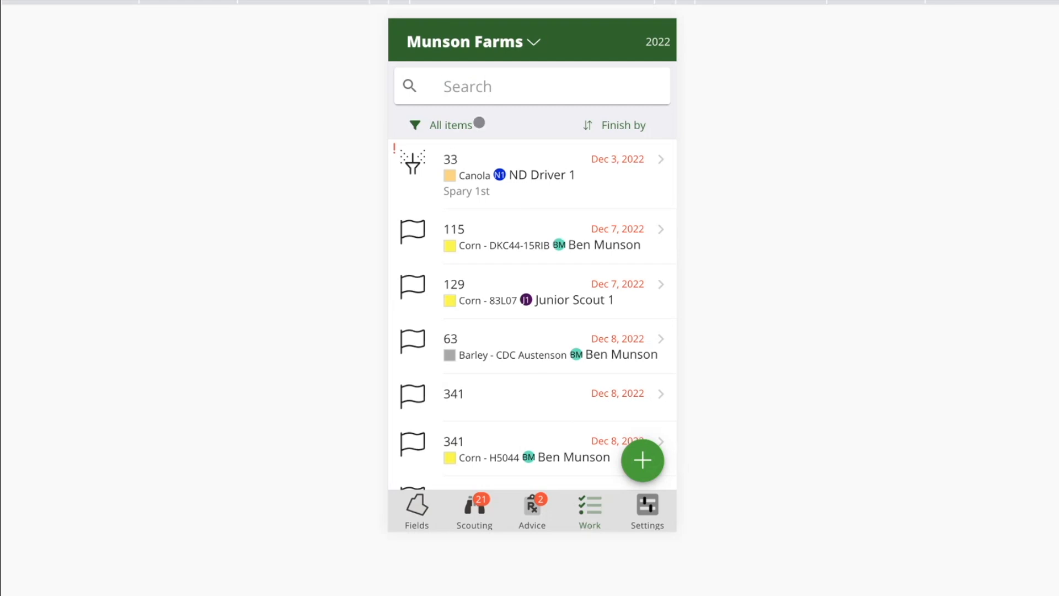
{"action": "left_click", "coordinate": [517, 44]}
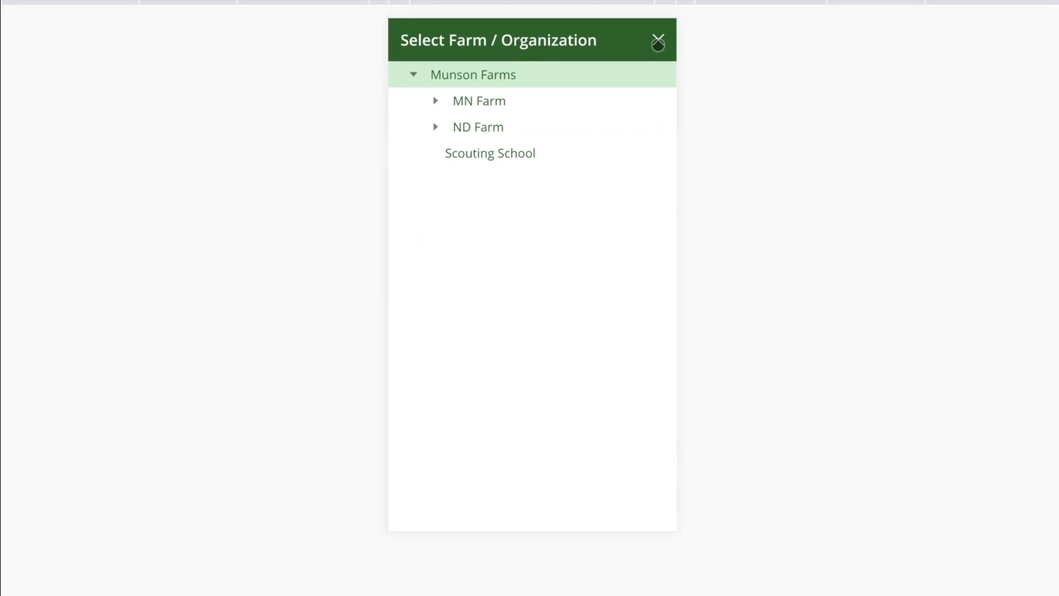
{"action": "left_click", "coordinate": [658, 45]}
Step: Search the work list for "115" and for "web", and clear the search
{"action": "left_click", "coordinate": [510, 81]}
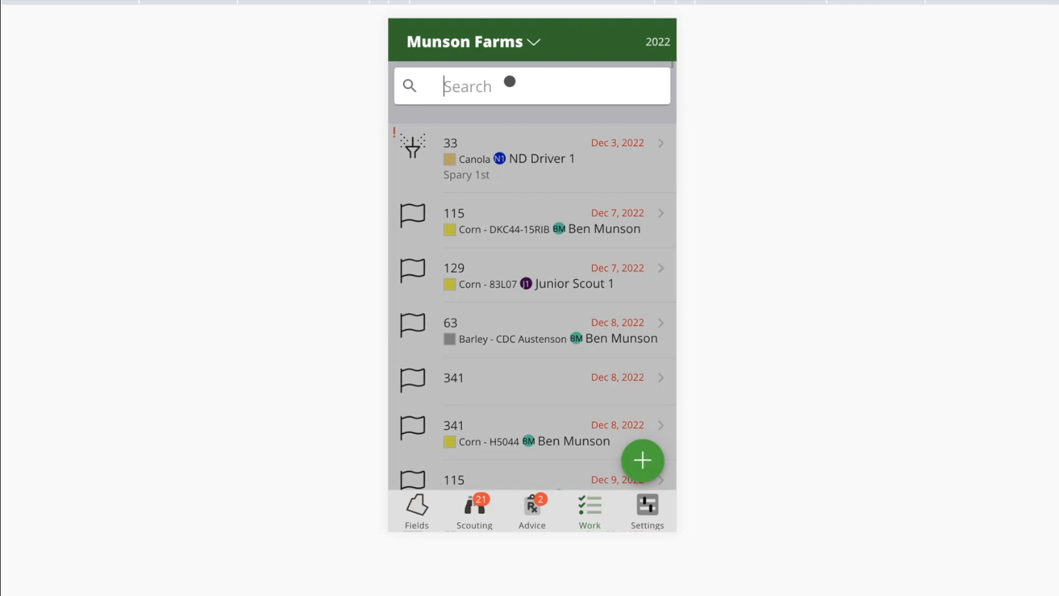
{"action": "type", "text": "115"}
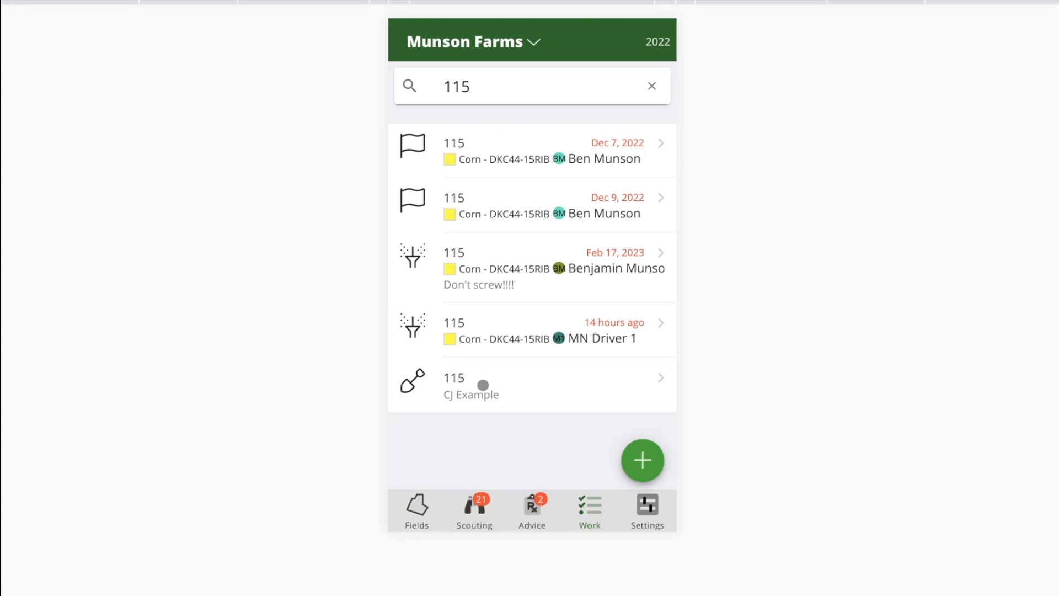
{"action": "key", "text": "ctrl+a"}
{"action": "key", "text": "BackSpace"}
{"action": "type", "text": "web"}
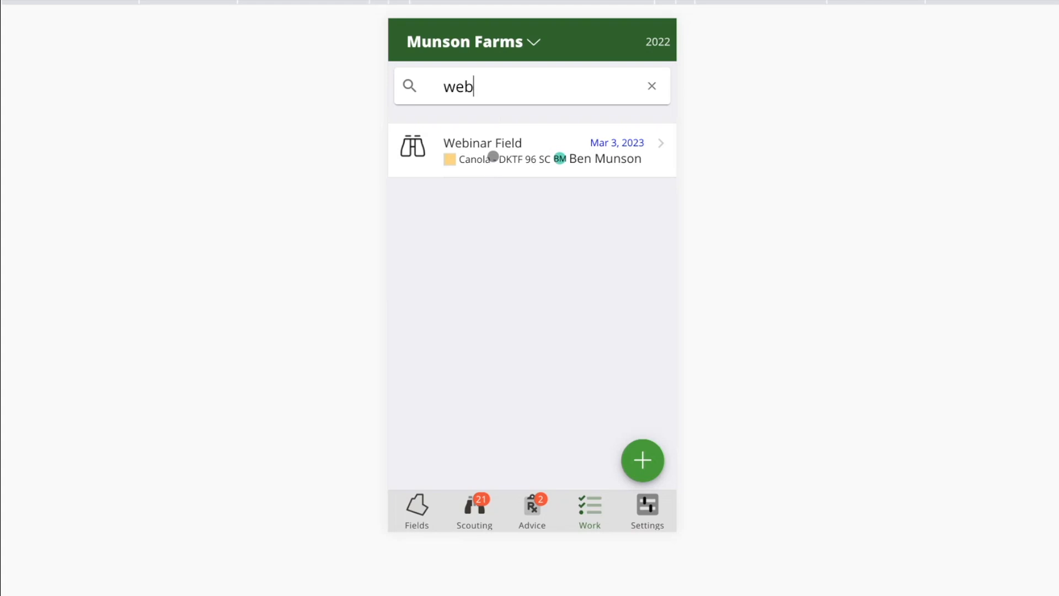
{"action": "key", "text": "ctrl+a"}
{"action": "key", "text": "BackSpace"}
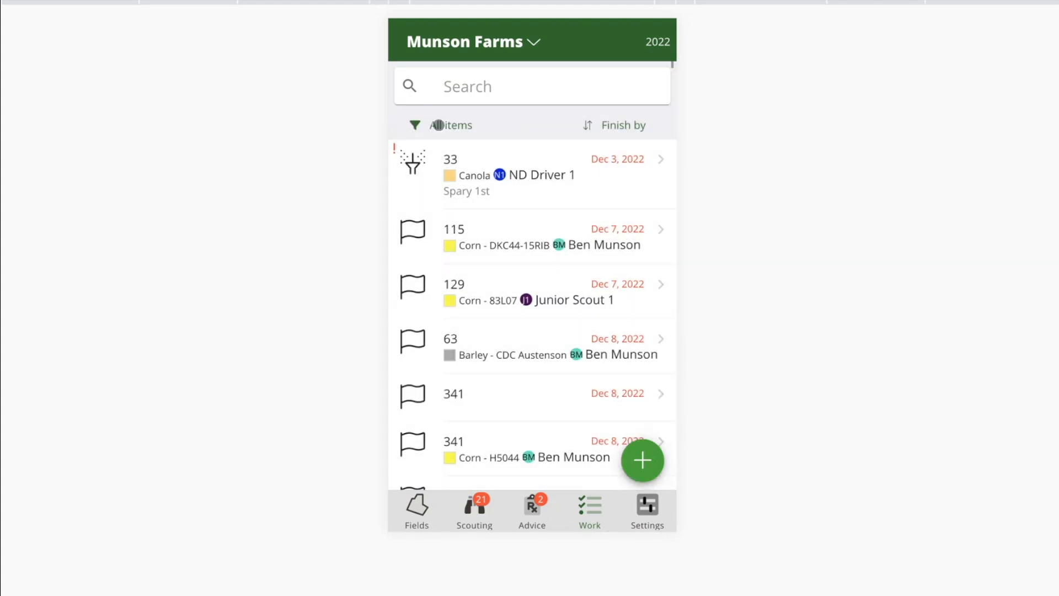
Step: Check the show-items filter, keeping All items, and view the details of the first tasks for fields 33 and 129
{"action": "left_click", "coordinate": [438, 125]}
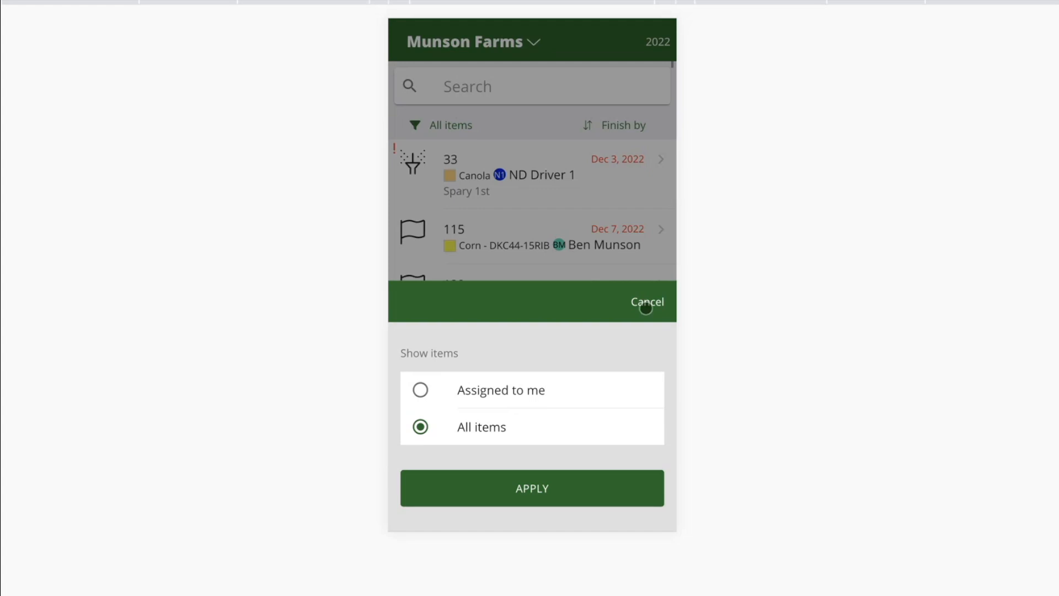
{"action": "left_click", "coordinate": [544, 486]}
{"action": "left_click", "coordinate": [530, 201]}
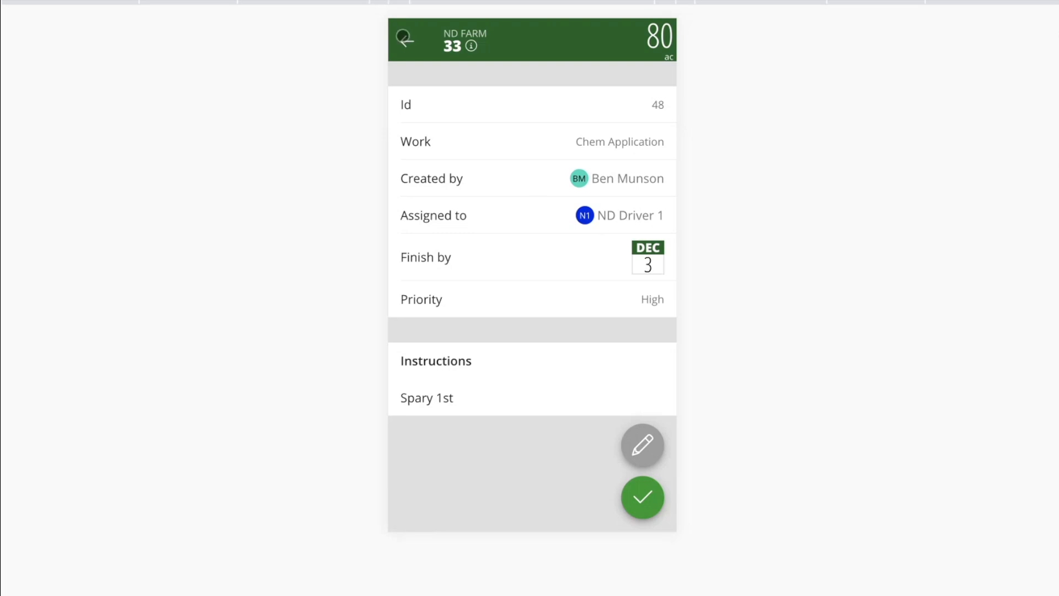
{"action": "left_click", "coordinate": [403, 39]}
{"action": "left_click", "coordinate": [486, 299]}
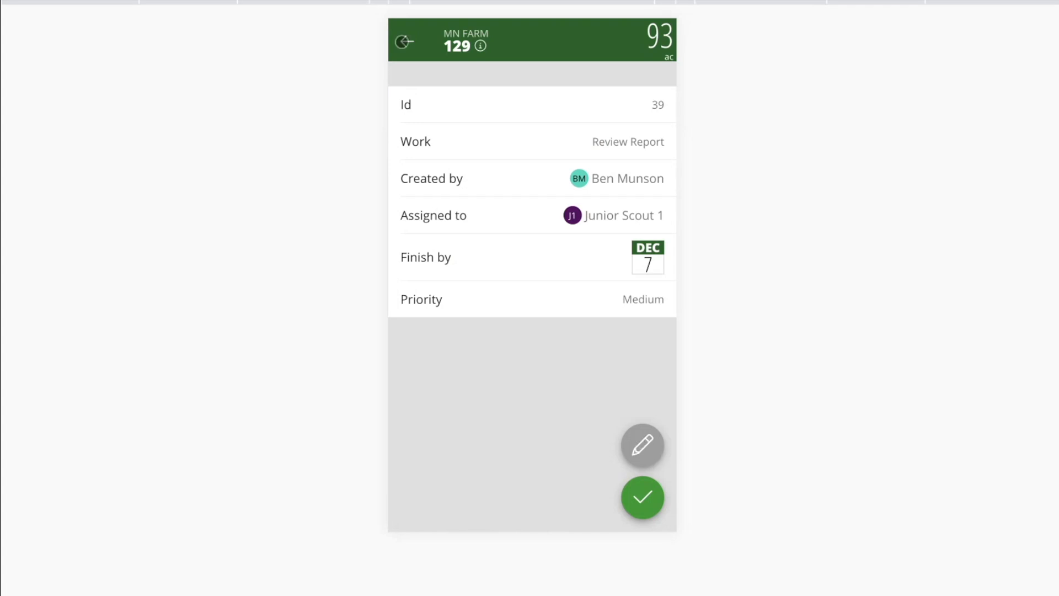
{"action": "left_click", "coordinate": [404, 41]}
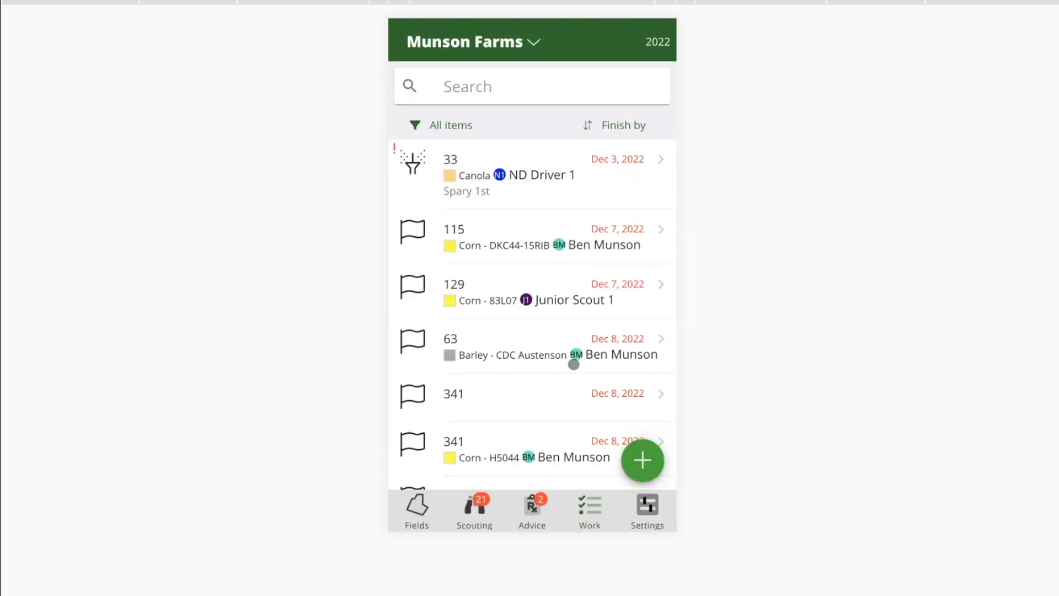
{"action": "scroll", "coordinate": [564, 389], "scroll_direction": "down", "scroll_amount": 10}
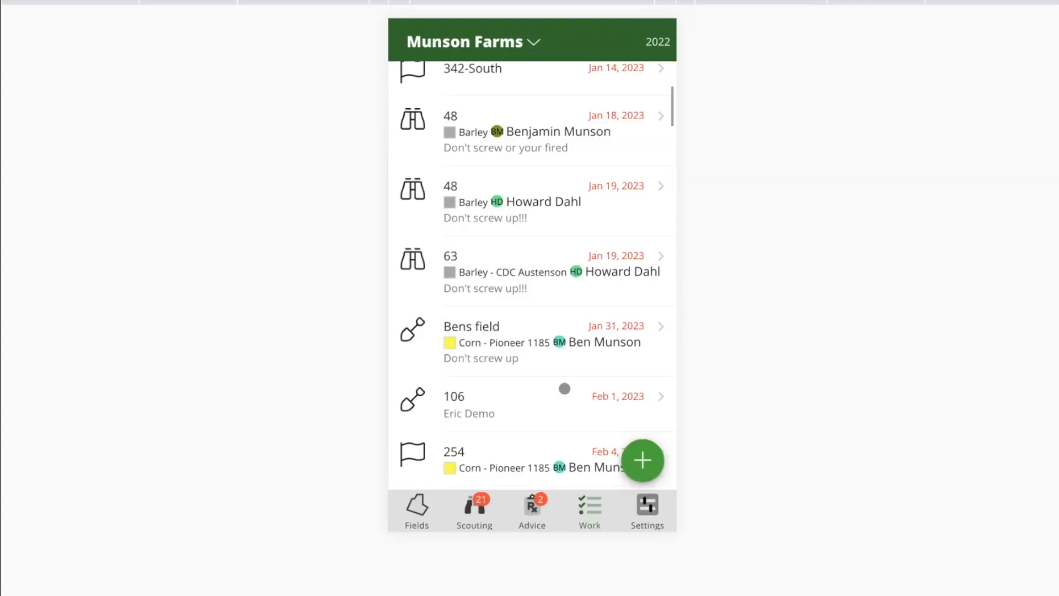
Step: View the details of the field 48 scout task due Jan 19, 2023, and return to the start of the work list
{"action": "left_click", "coordinate": [520, 195]}
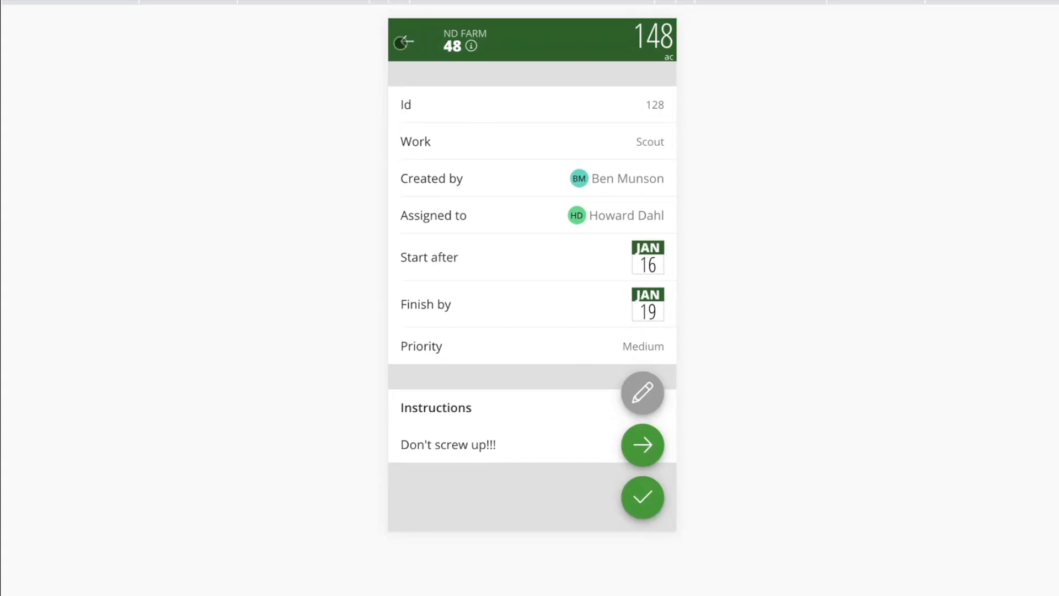
{"action": "left_click", "coordinate": [407, 41]}
{"action": "scroll", "coordinate": [473, 145], "scroll_direction": "up", "scroll_amount": 15}
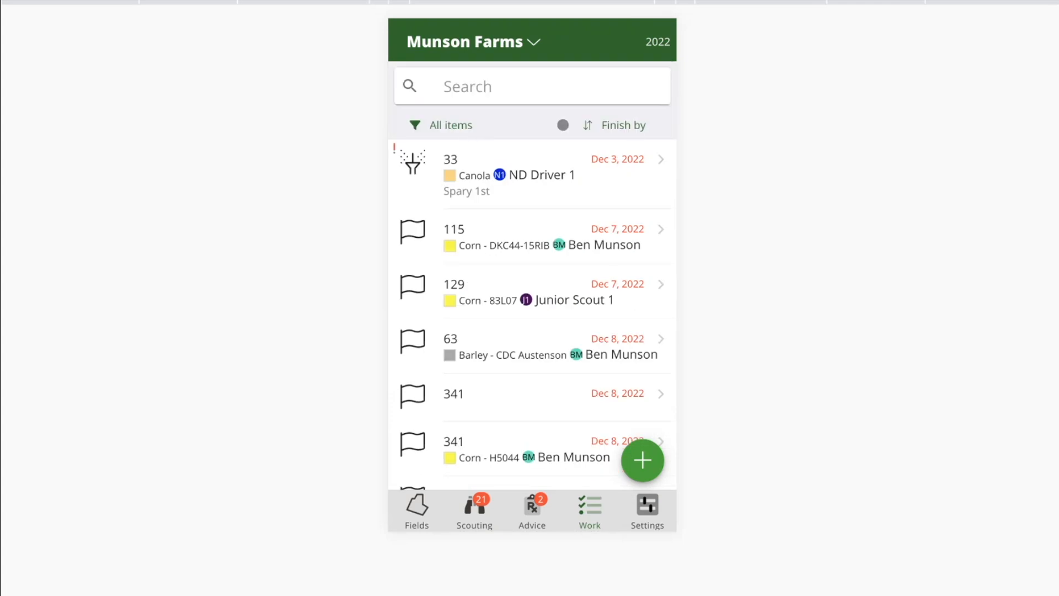
Step: Sort the work list by Task type and look through the grouped tasks
{"action": "left_click", "coordinate": [614, 127]}
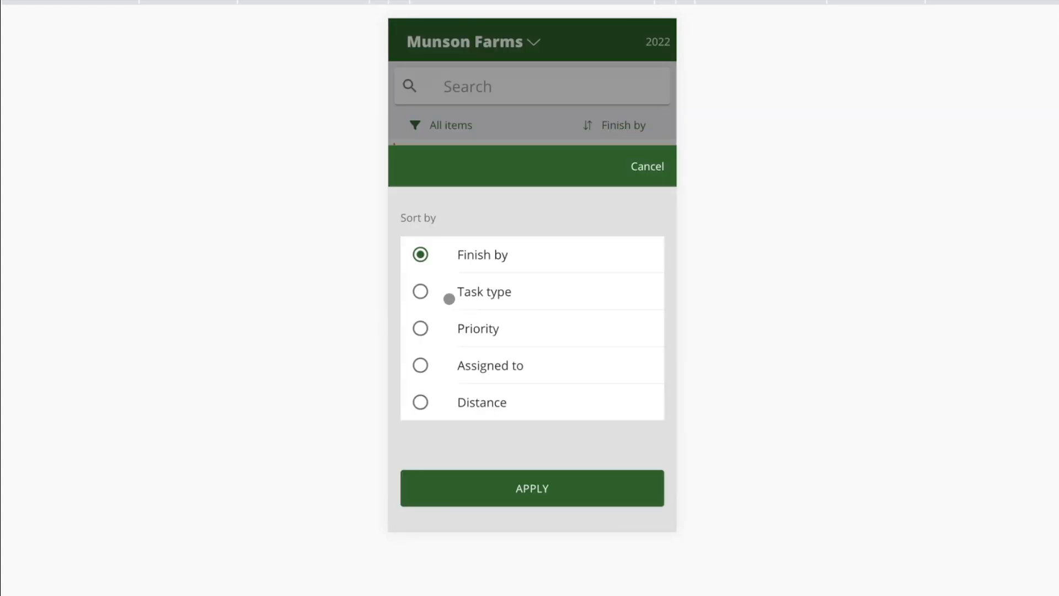
{"action": "left_click", "coordinate": [498, 300]}
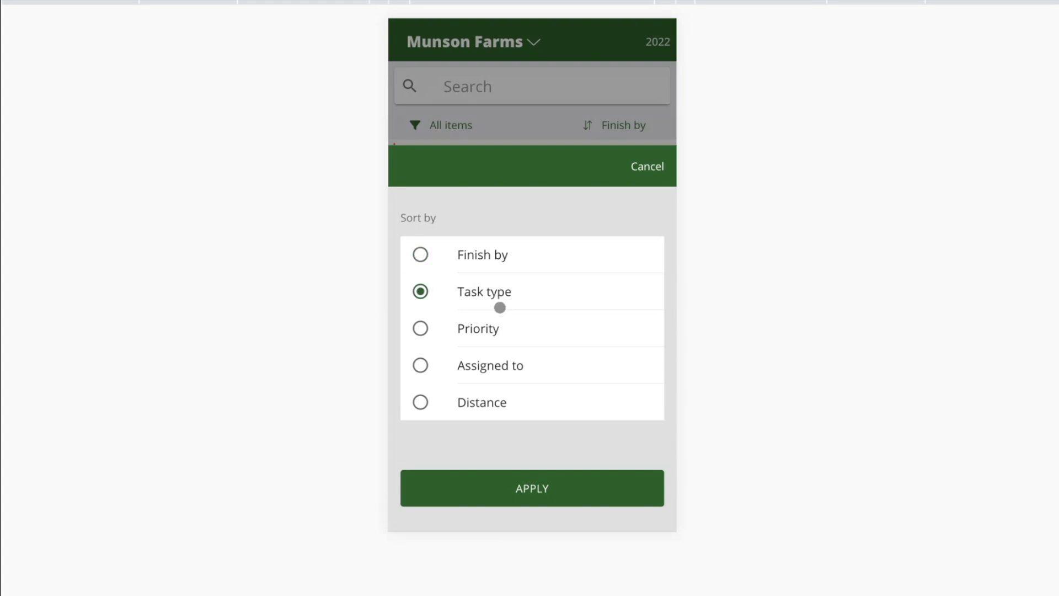
{"action": "left_click", "coordinate": [491, 493]}
{"action": "scroll", "coordinate": [458, 322], "scroll_direction": "down", "scroll_amount": 2}
{"action": "scroll", "coordinate": [458, 322], "scroll_direction": "down", "scroll_amount": 2}
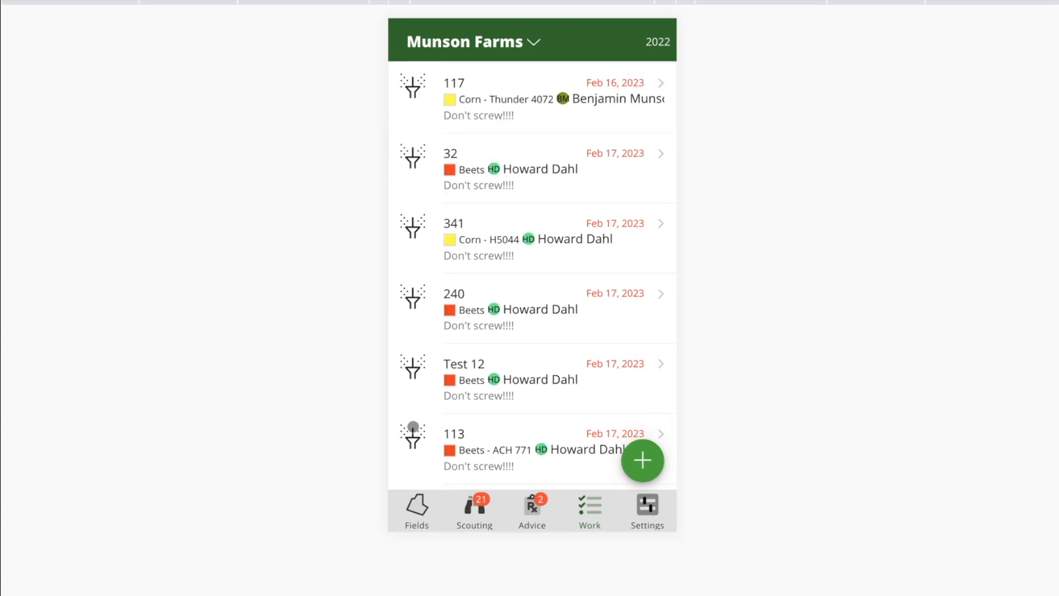
{"action": "scroll", "coordinate": [405, 458], "scroll_direction": "down", "scroll_amount": 1}
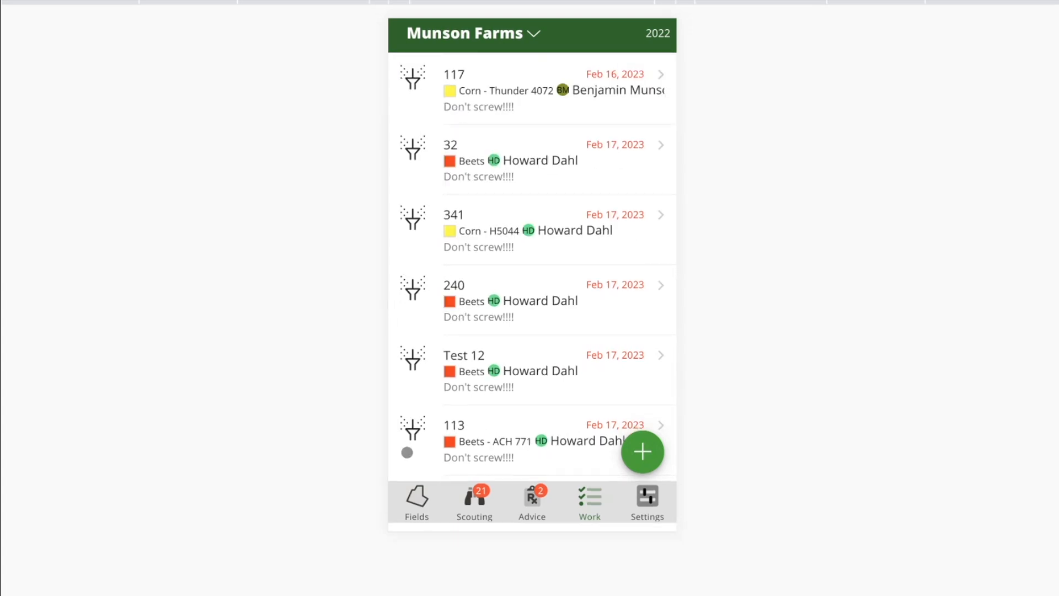
{"action": "scroll", "coordinate": [488, 324], "scroll_direction": "down", "scroll_amount": 15}
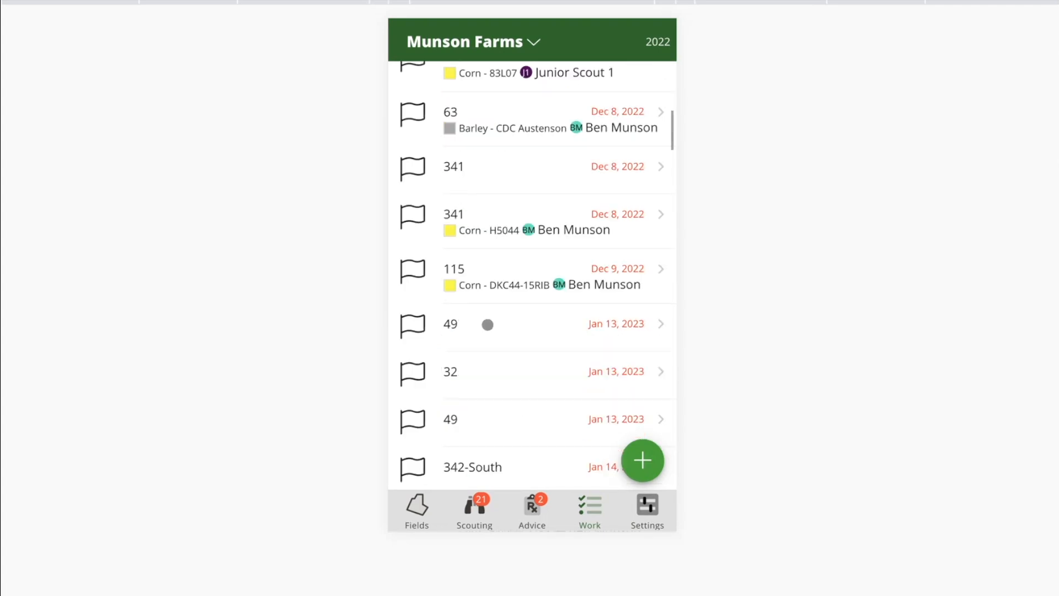
{"action": "scroll", "coordinate": [454, 388], "scroll_direction": "down", "scroll_amount": 5}
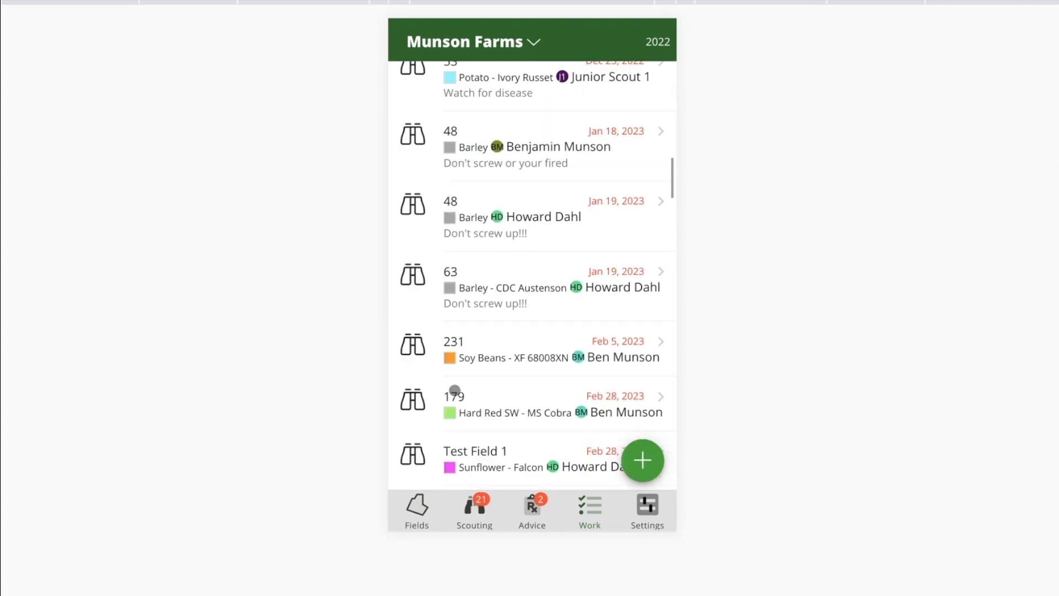
{"action": "scroll", "coordinate": [454, 389], "scroll_direction": "down", "scroll_amount": 1}
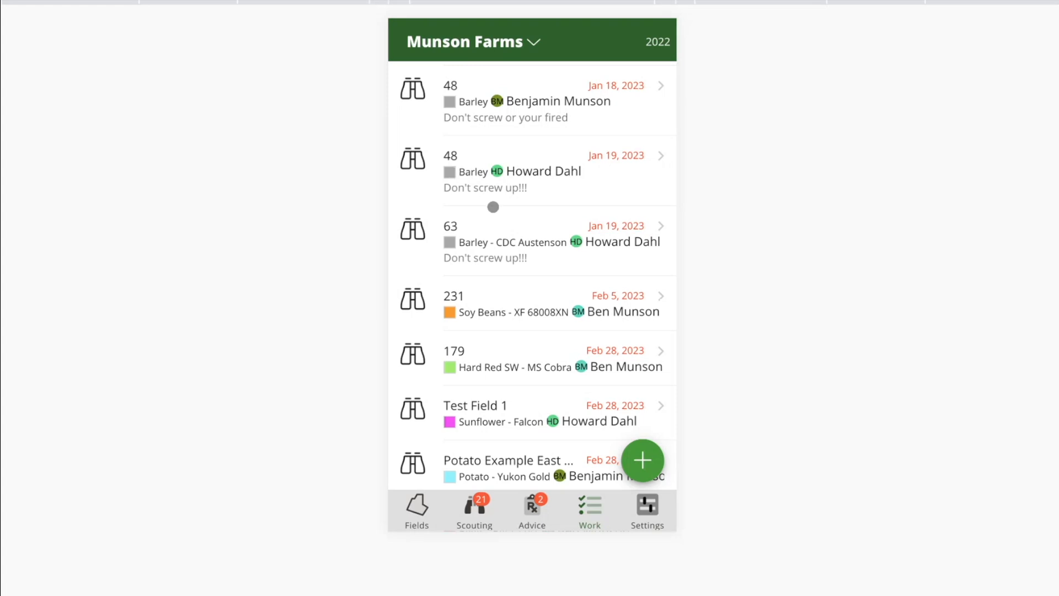
{"action": "scroll", "coordinate": [493, 207], "scroll_direction": "up", "scroll_amount": 20}
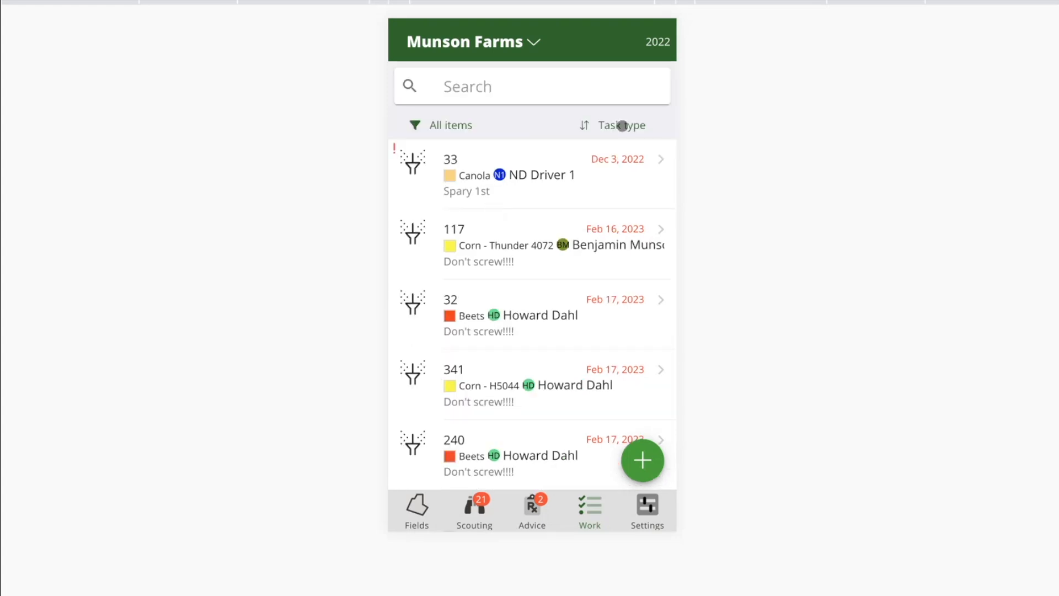
Step: Sort the work list by Distance and look over the nearest tasks
{"action": "left_click", "coordinate": [622, 125]}
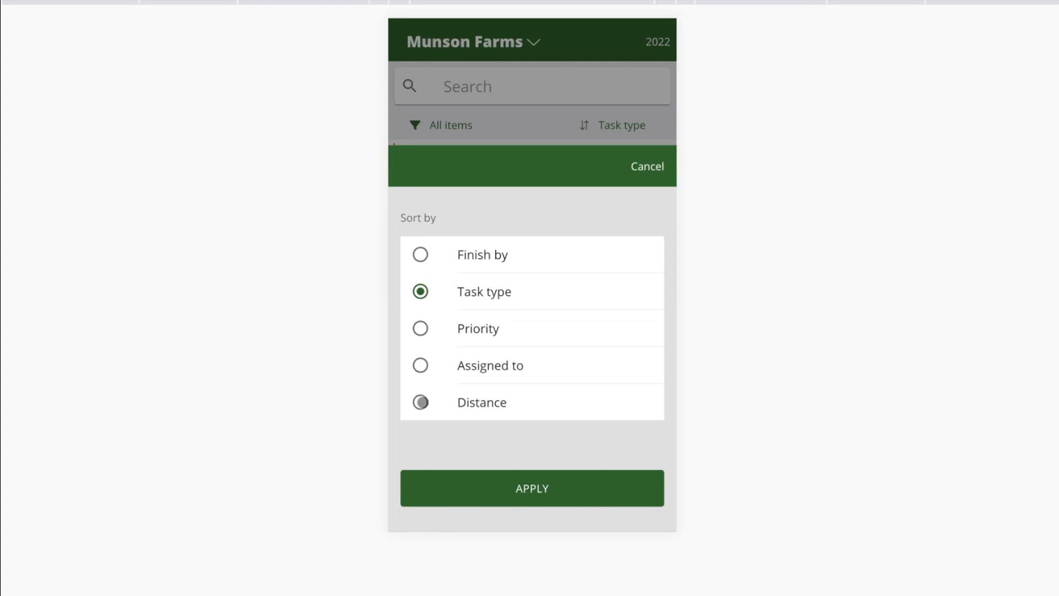
{"action": "left_click", "coordinate": [420, 402]}
{"action": "left_click", "coordinate": [518, 491]}
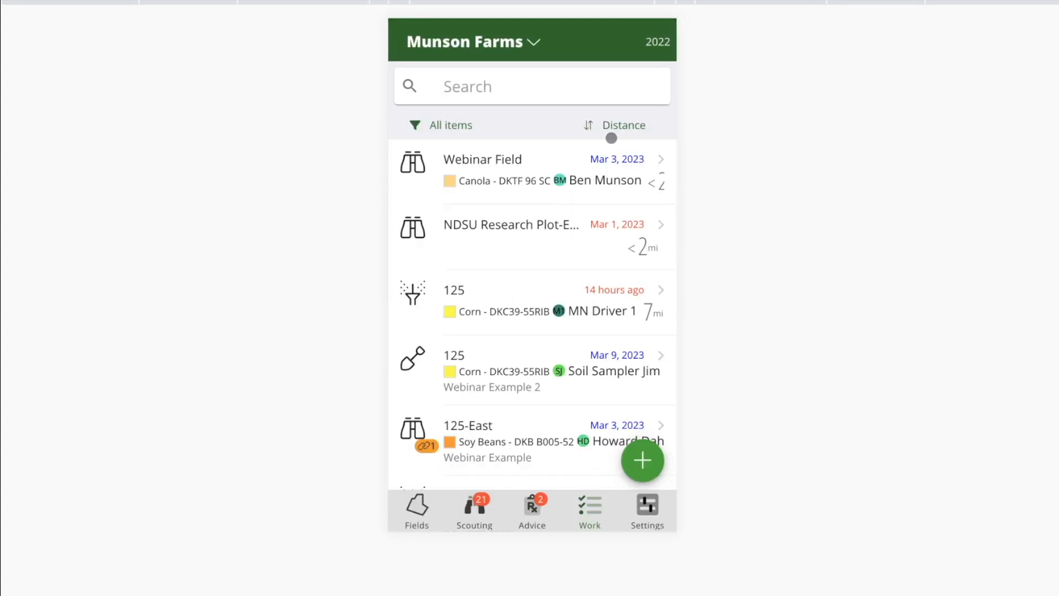
{"action": "scroll", "coordinate": [590, 339], "scroll_direction": "down", "scroll_amount": 1}
{"action": "scroll", "coordinate": [591, 339], "scroll_direction": "up", "scroll_amount": 1}
Step: Open the Webinar Field scout task and proceed to scouting on the field's map
{"action": "left_click", "coordinate": [530, 166]}
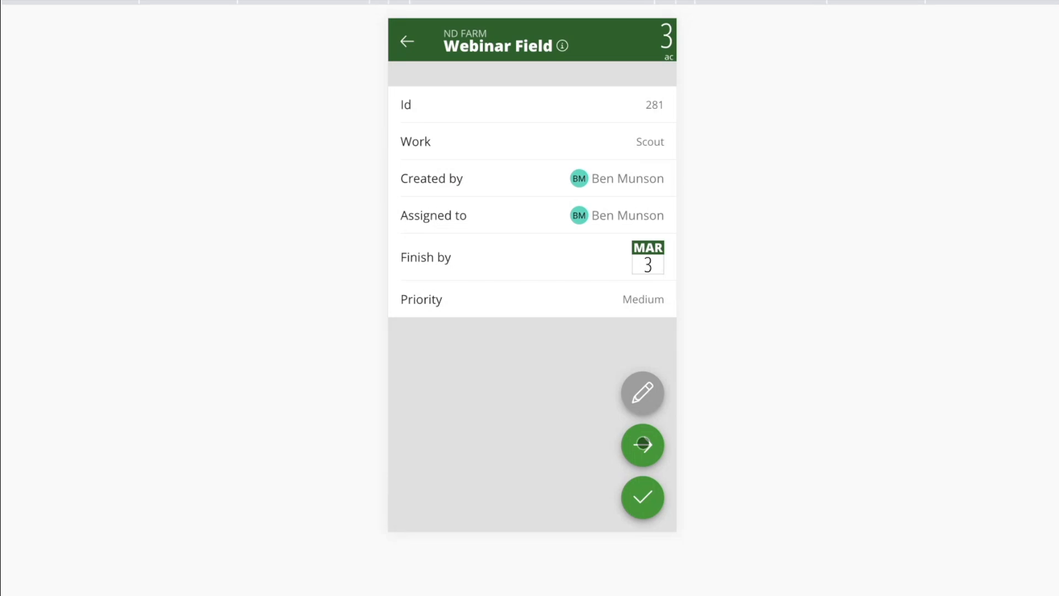
{"action": "left_click", "coordinate": [643, 444]}
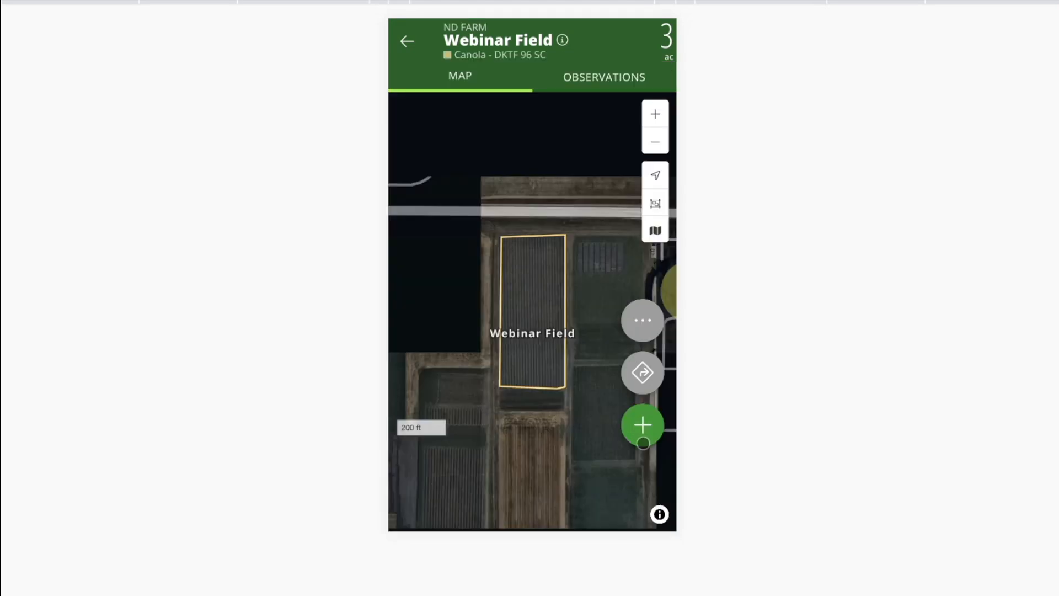
{"action": "scroll", "coordinate": [545, 329], "scroll_direction": "up", "scroll_amount": 1}
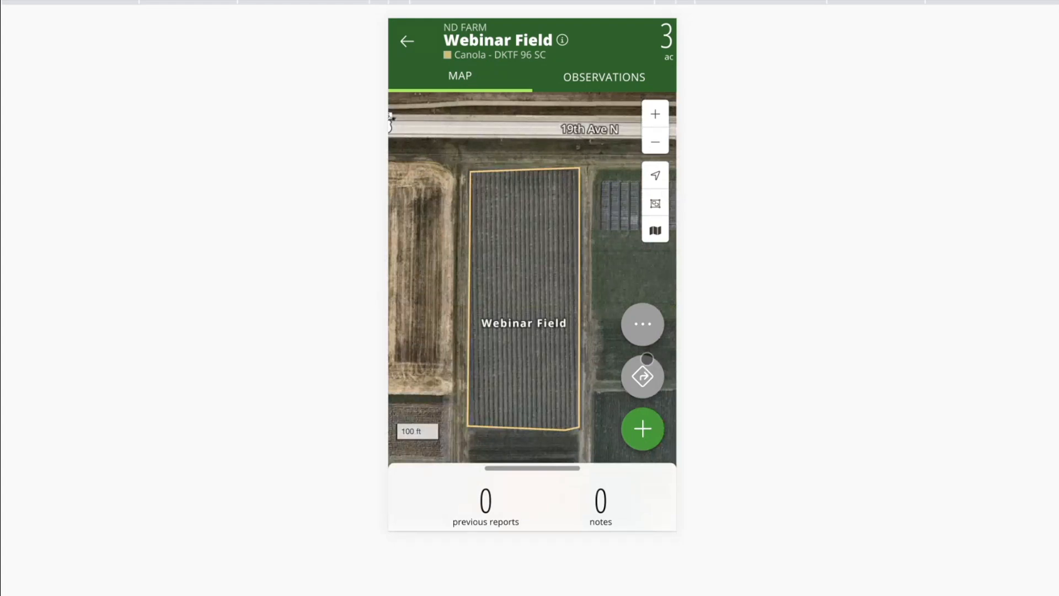
Step: Add a General Template observation to Webinar Field and enter "asdefas" as the field summary
{"action": "left_click", "coordinate": [527, 282]}
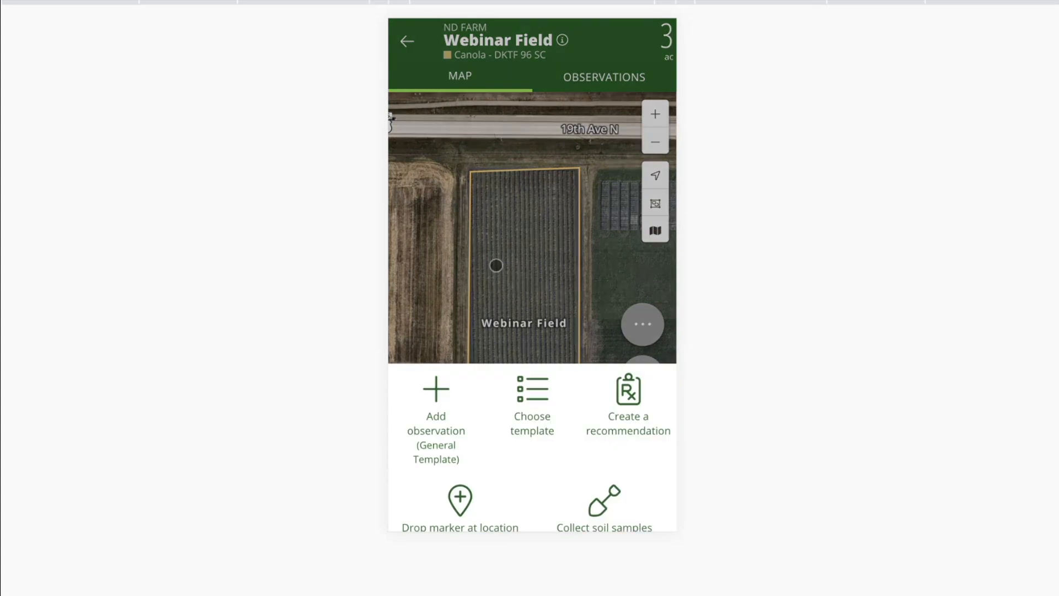
{"action": "left_click", "coordinate": [461, 367]}
{"action": "right_click", "coordinate": [508, 225]}
{"action": "left_click", "coordinate": [473, 219]}
{"action": "left_click", "coordinate": [472, 218]}
{"action": "type", "text": "asdefas"}
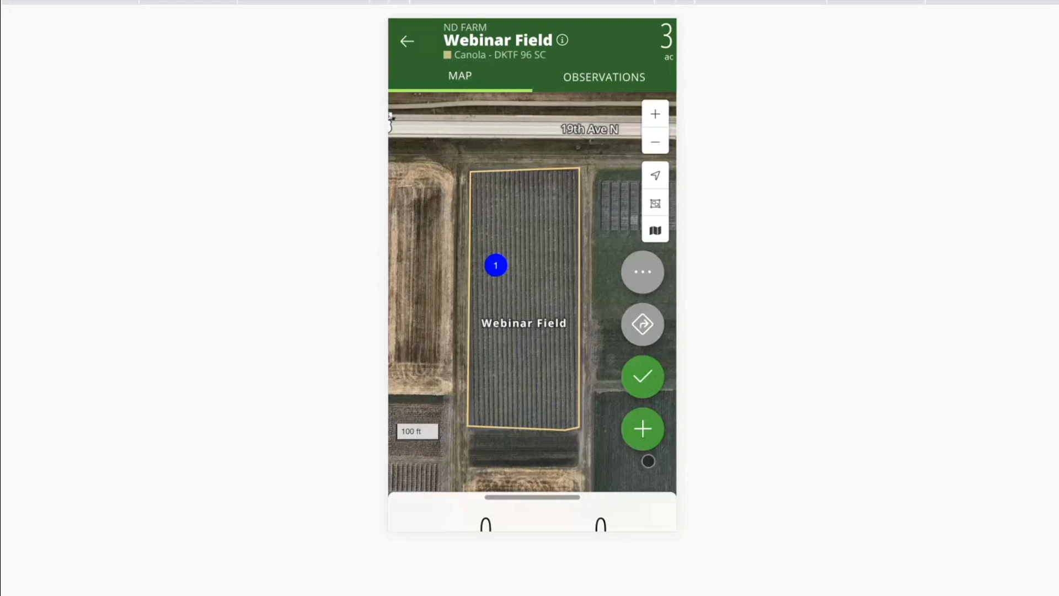
Step: Submit the report with a follow-up Scout task scheduled for March 7 and the instruction "Check wild oats in SW corner"
{"action": "left_click", "coordinate": [642, 373]}
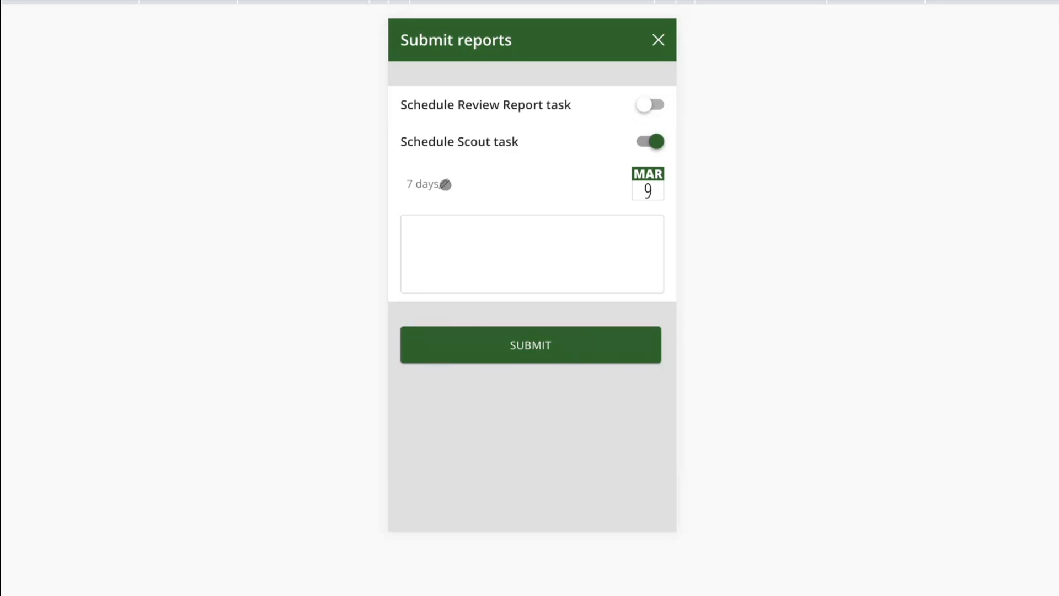
{"action": "left_click", "coordinate": [648, 186]}
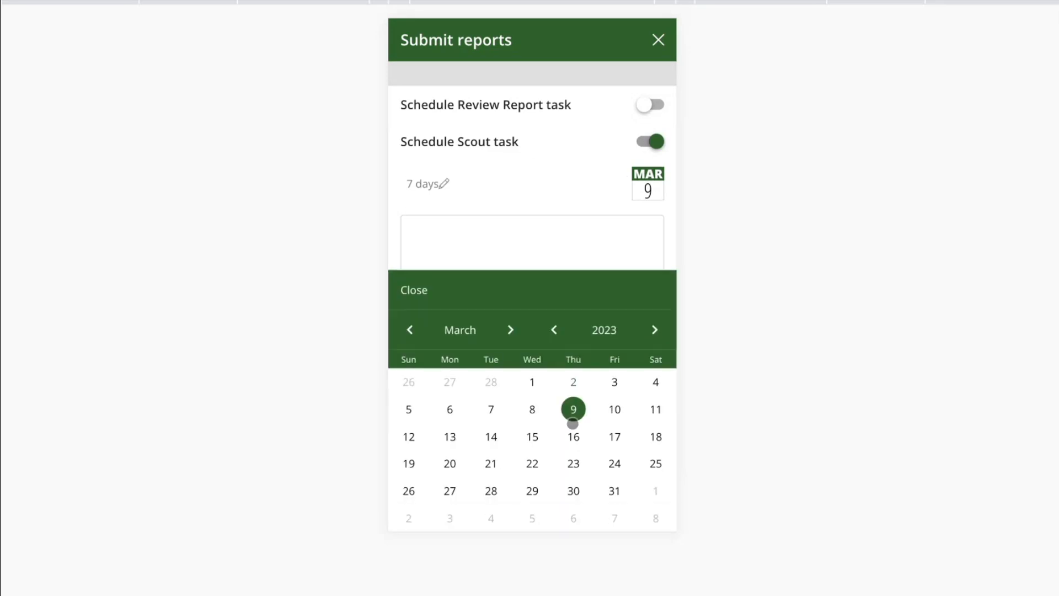
{"action": "left_click", "coordinate": [487, 411]}
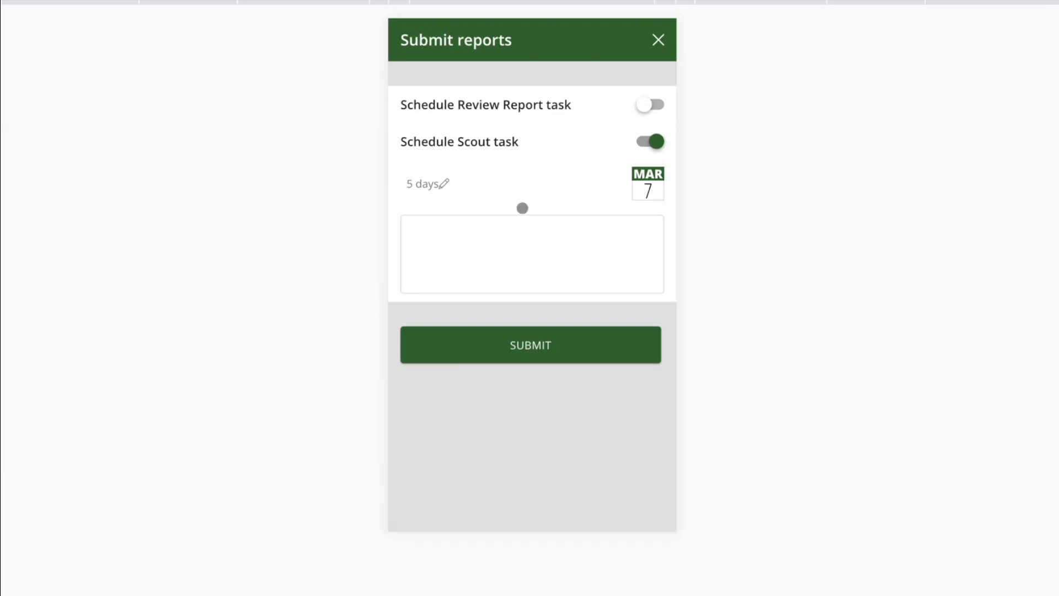
{"action": "left_click", "coordinate": [480, 237]}
{"action": "type", "text": "Check wild oats in SW corner"}
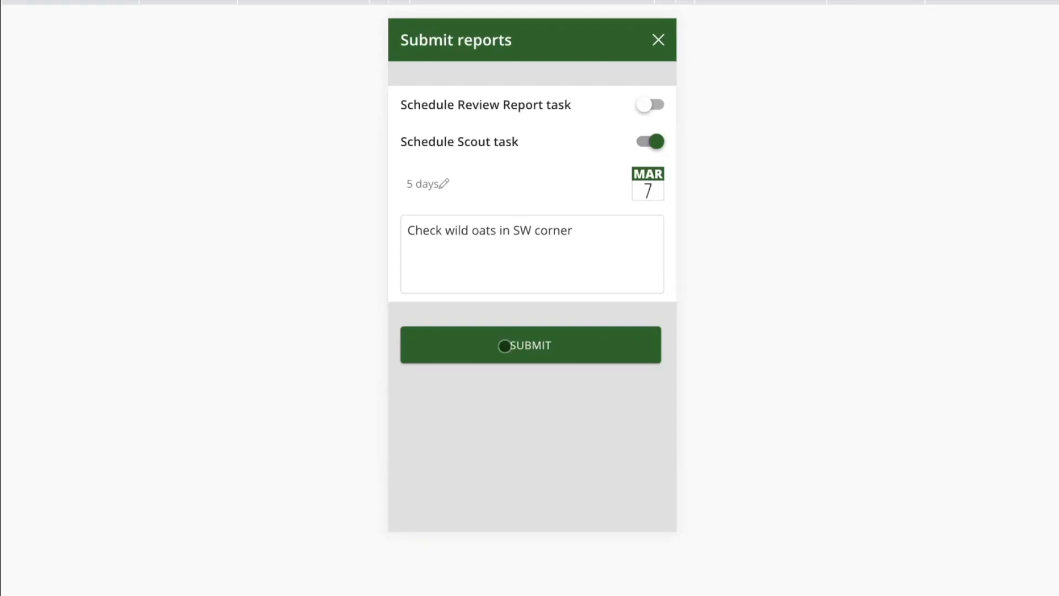
{"action": "left_click", "coordinate": [505, 346]}
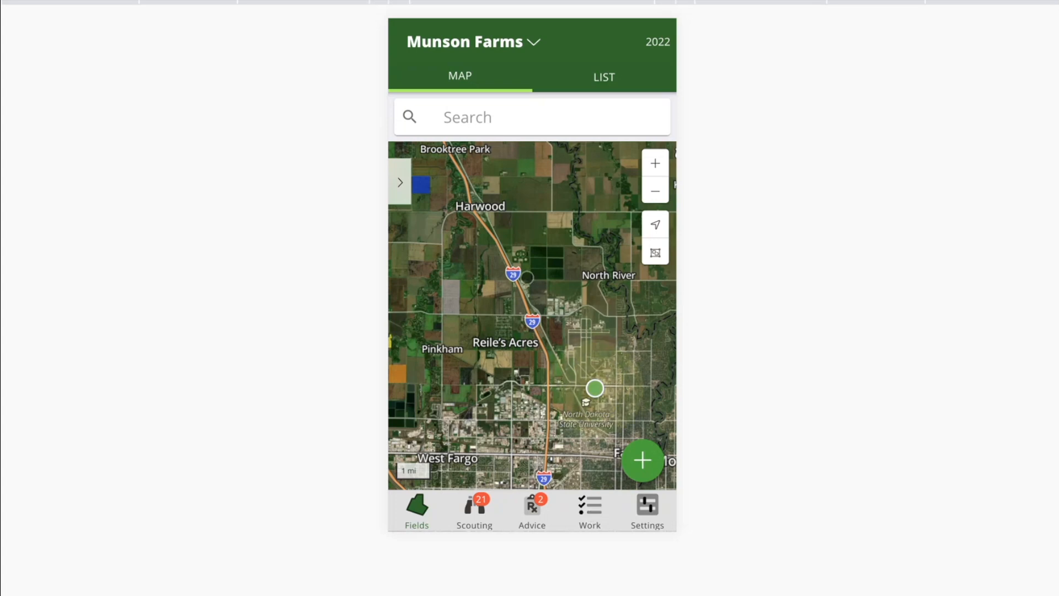
Step: Switch to the FarmQA web controller and display the field map for all of Munson Farms with the legend expanded
{"action": "scroll", "coordinate": [526, 273], "scroll_direction": "down", "scroll_amount": 2}
{"action": "scroll", "coordinate": [527, 273], "scroll_direction": "down", "scroll_amount": 2}
{"action": "left_click_drag", "start_coordinate": [526, 273], "coordinate": [595, 320]}
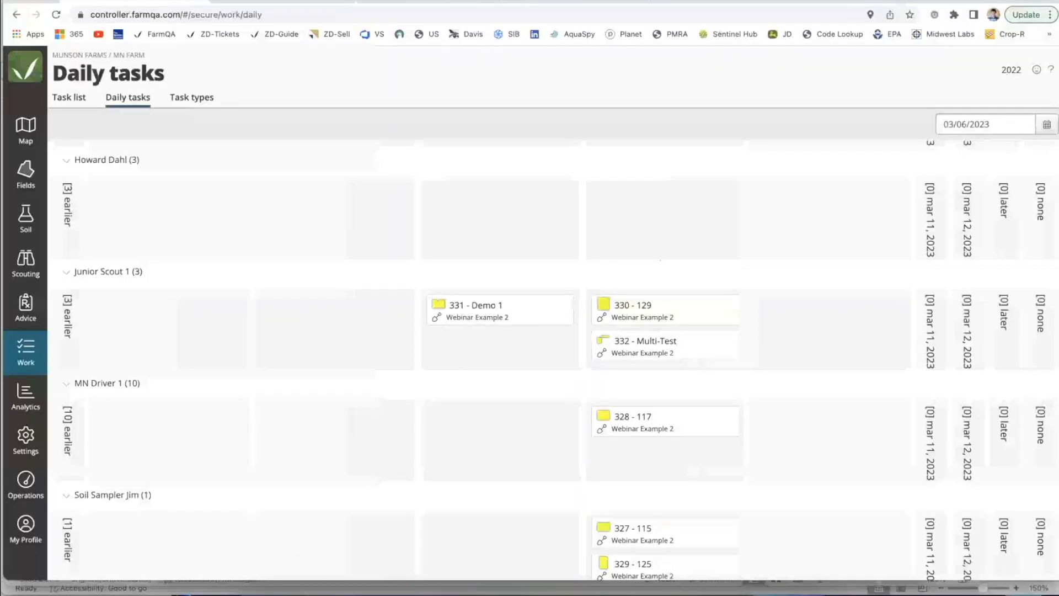
{"action": "left_click", "coordinate": [26, 139]}
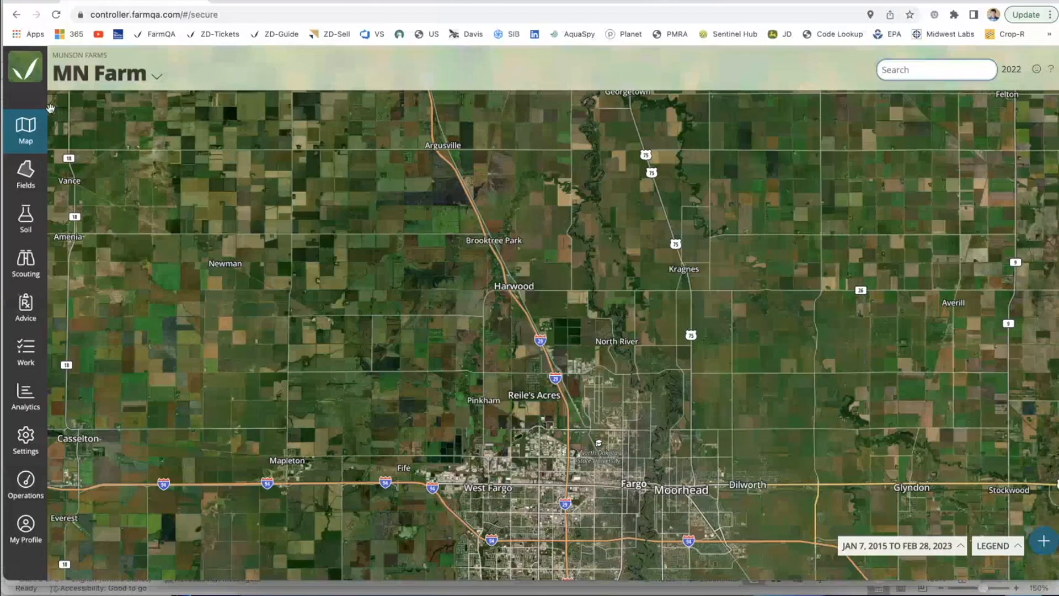
{"action": "left_click", "coordinate": [979, 545]}
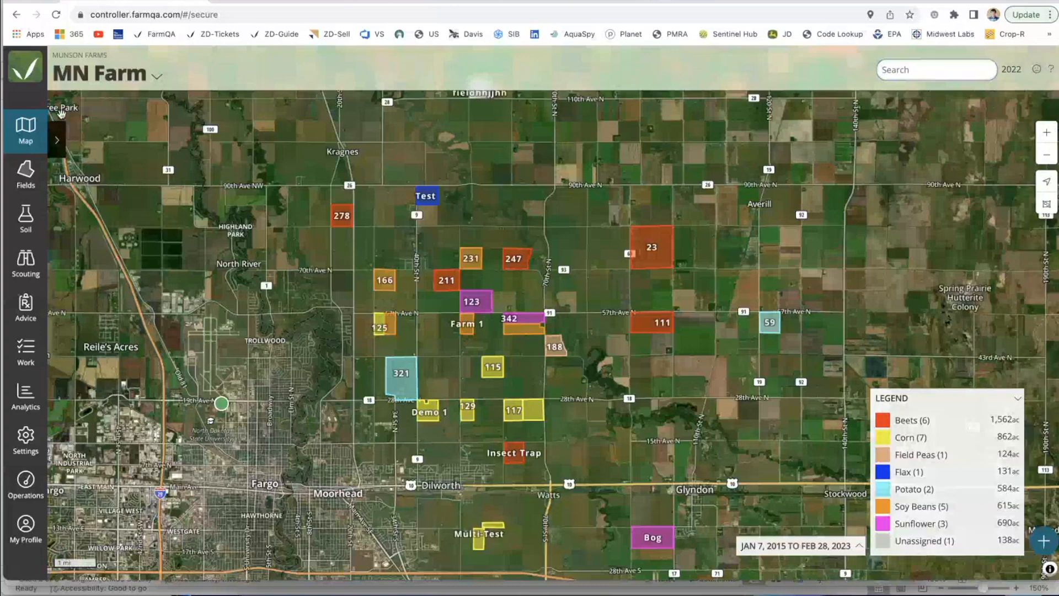
{"action": "left_click", "coordinate": [92, 87]}
{"action": "left_click", "coordinate": [107, 100]}
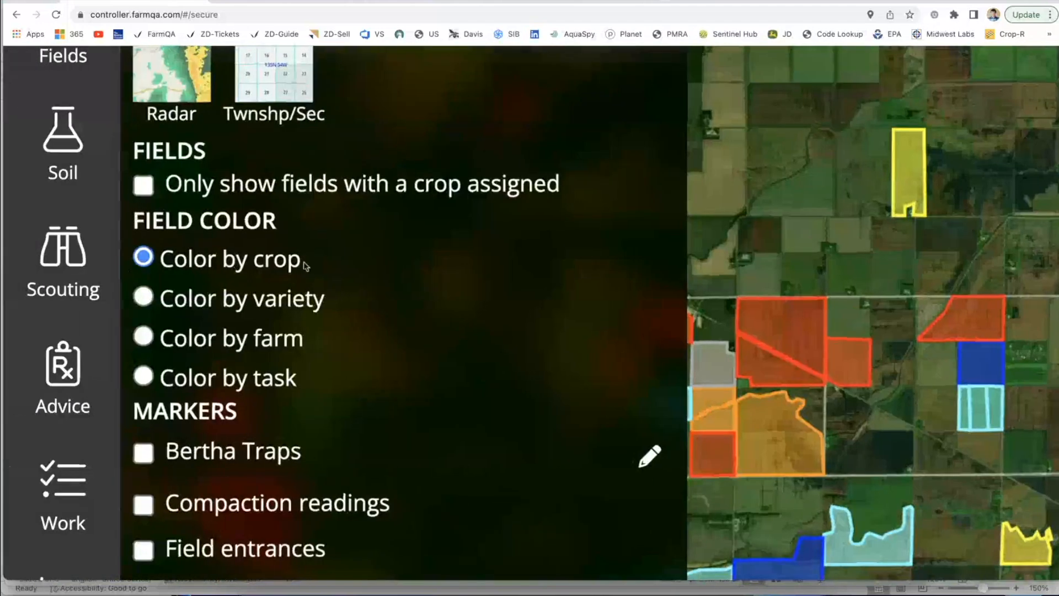
Step: Color the map's fields by task and change the base layer to Light
{"action": "left_click_drag", "start_coordinate": [302, 261], "coordinate": [159, 259]}
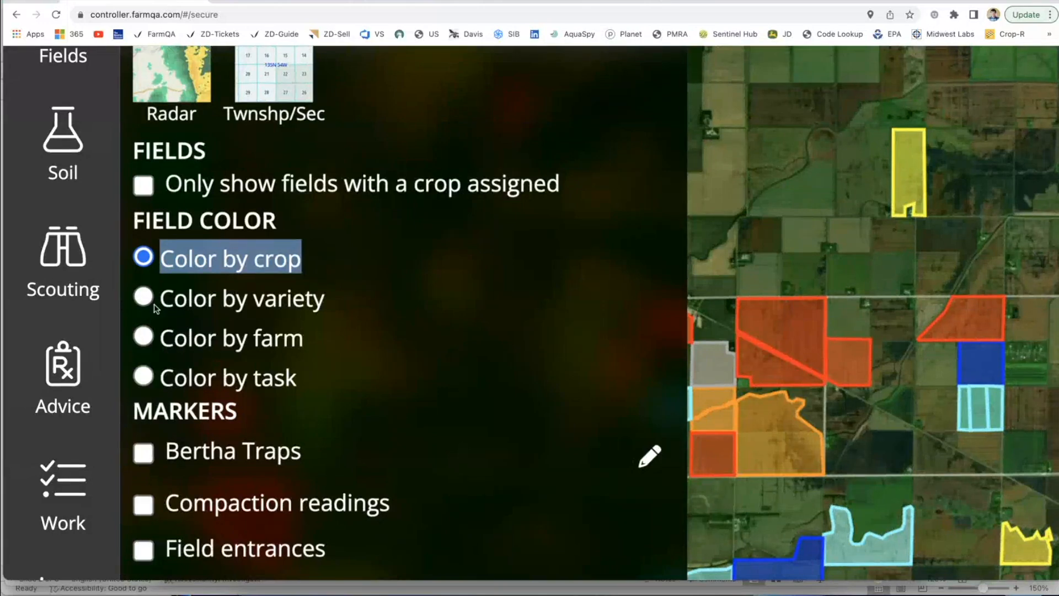
{"action": "left_click", "coordinate": [145, 377]}
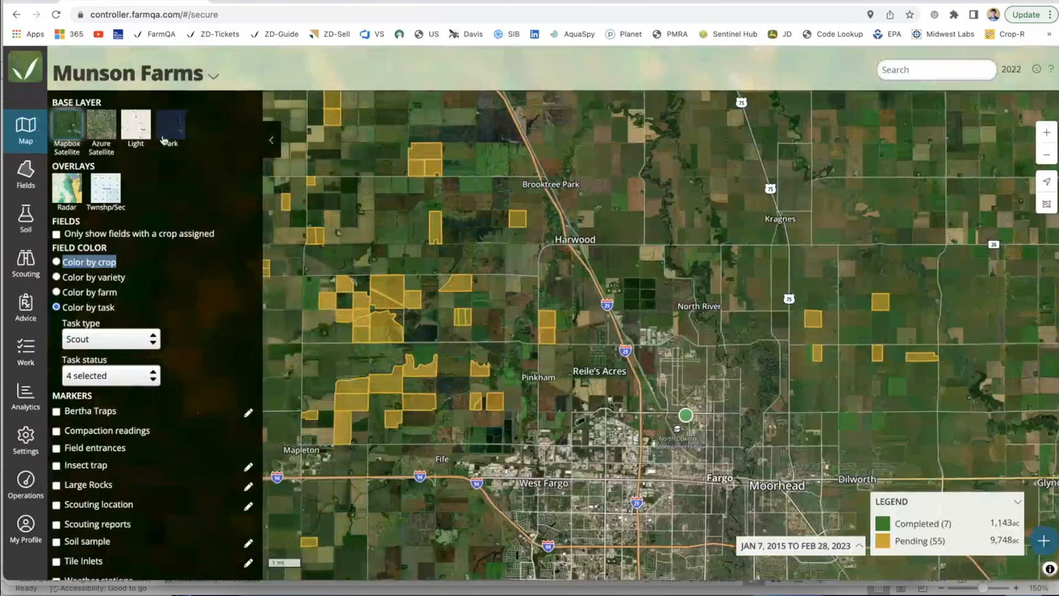
{"action": "left_click", "coordinate": [136, 127]}
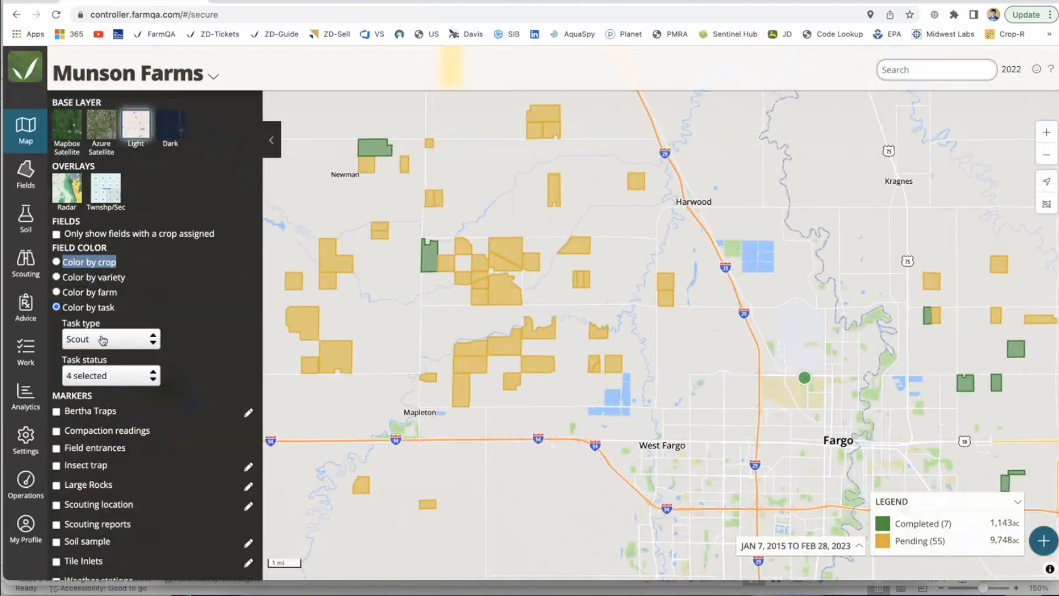
{"action": "scroll", "coordinate": [363, 297], "scroll_direction": "down", "scroll_amount": 2}
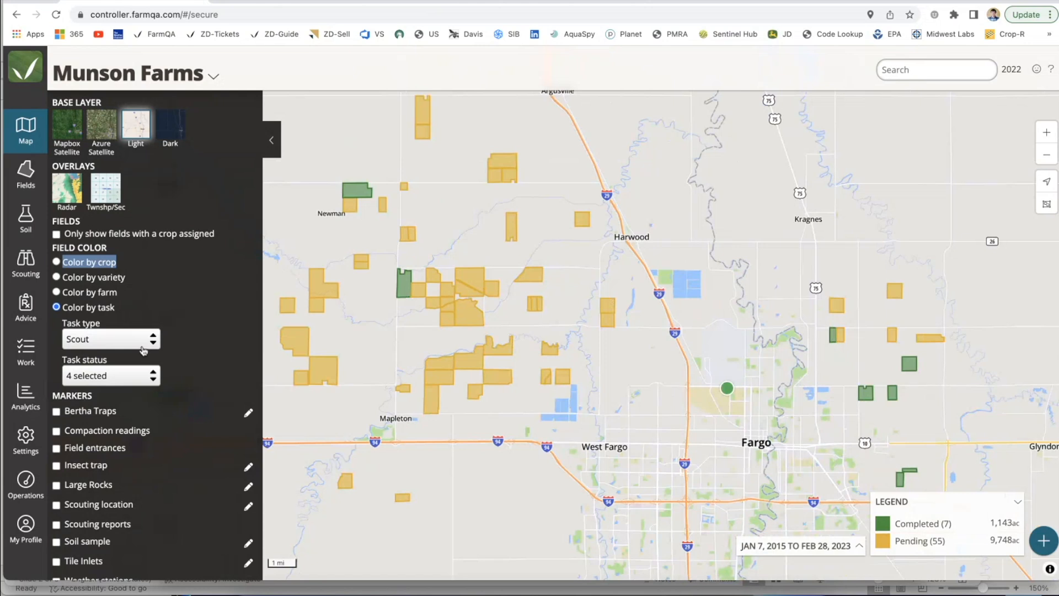
Step: Limit the Scout task coloring to the Completed status by deselecting Ready, In progress and Pending
{"action": "left_click", "coordinate": [143, 378]}
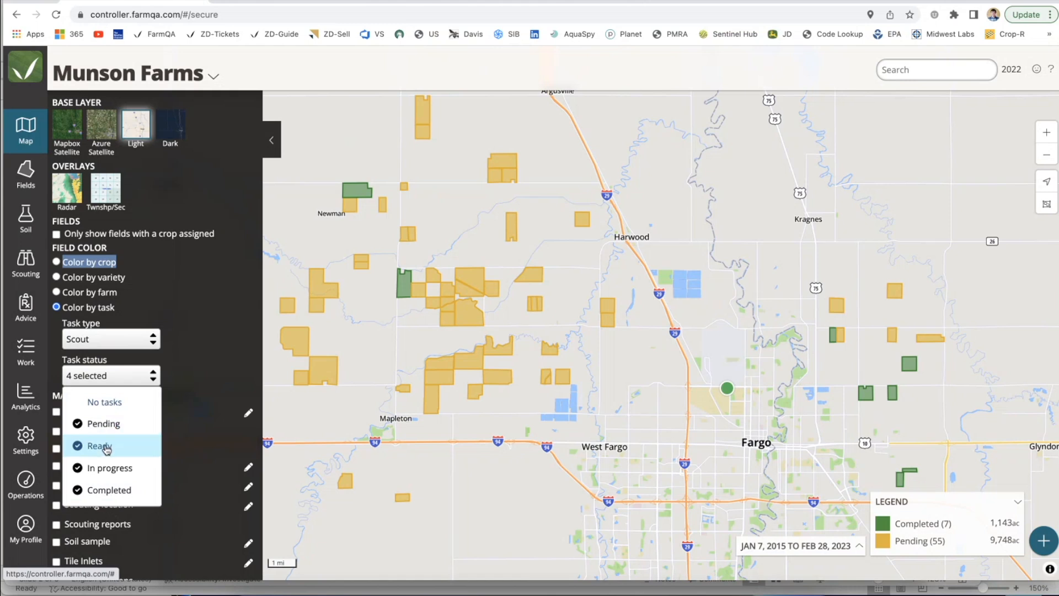
{"action": "left_click", "coordinate": [107, 447]}
{"action": "left_click", "coordinate": [108, 467]}
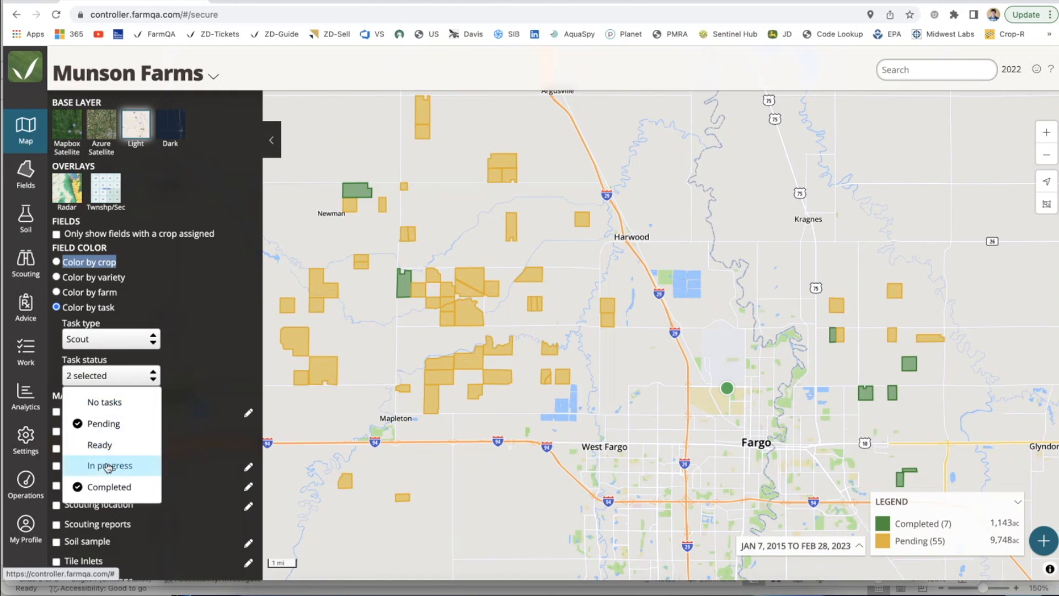
{"action": "left_click", "coordinate": [117, 423]}
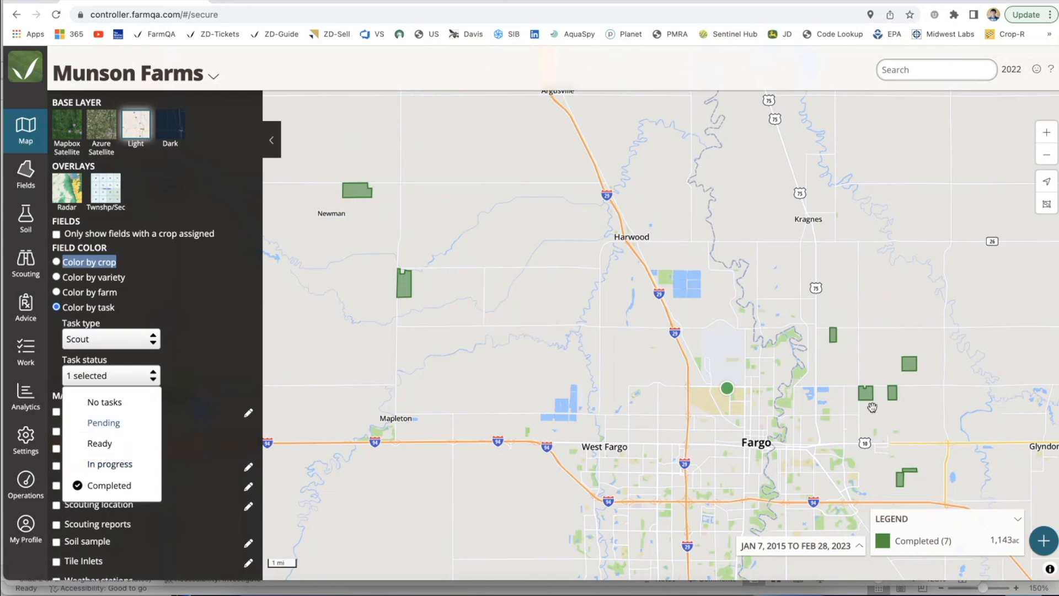
Step: Switch the task coloring from Completed to Pending status and set its task type to Chem Application
{"action": "left_click", "coordinate": [107, 485]}
{"action": "left_click", "coordinate": [113, 423]}
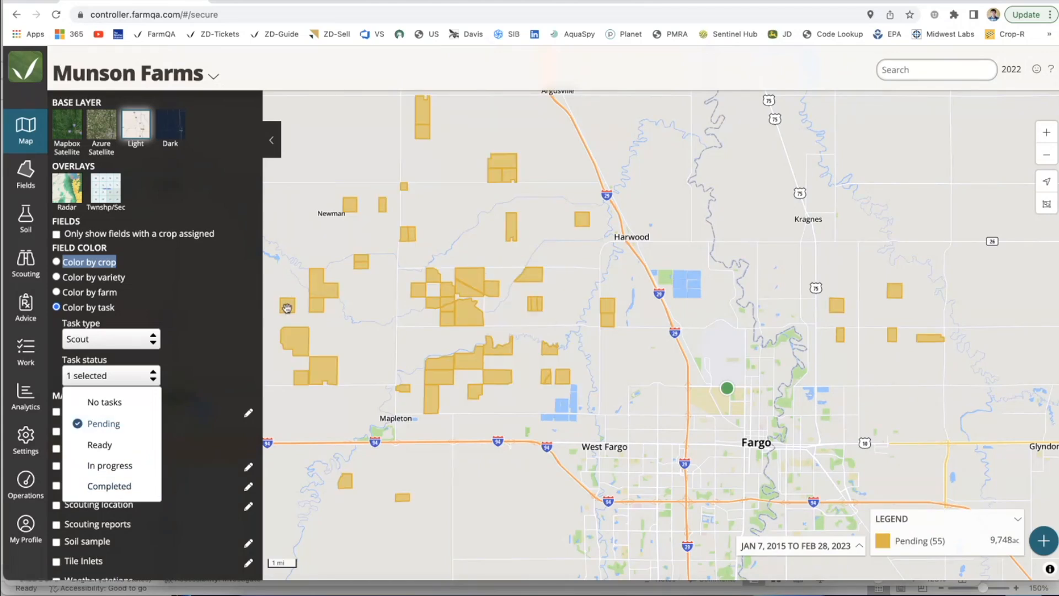
{"action": "left_click", "coordinate": [140, 346]}
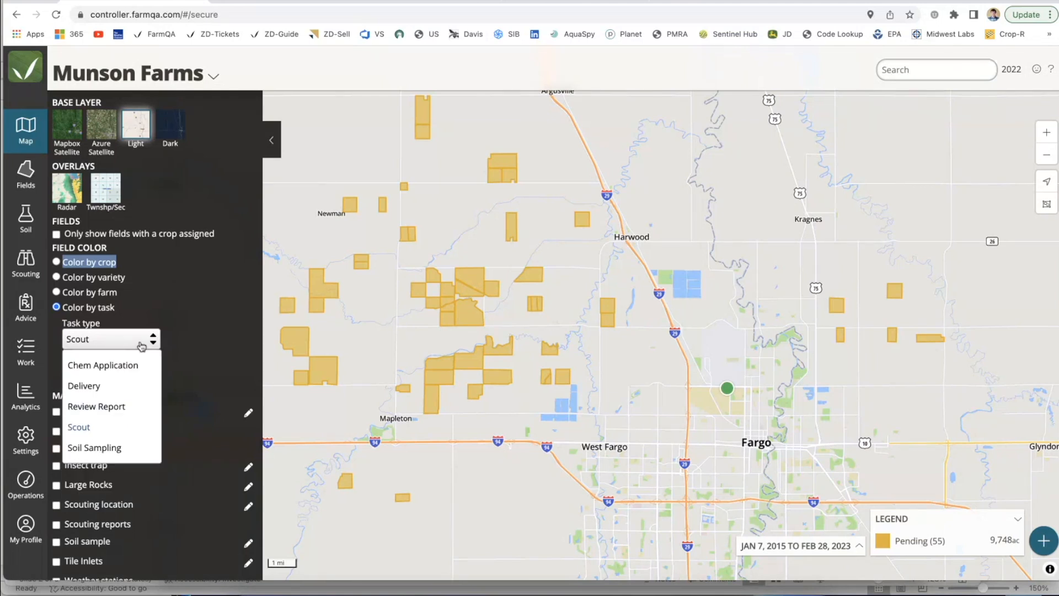
{"action": "left_click", "coordinate": [122, 366]}
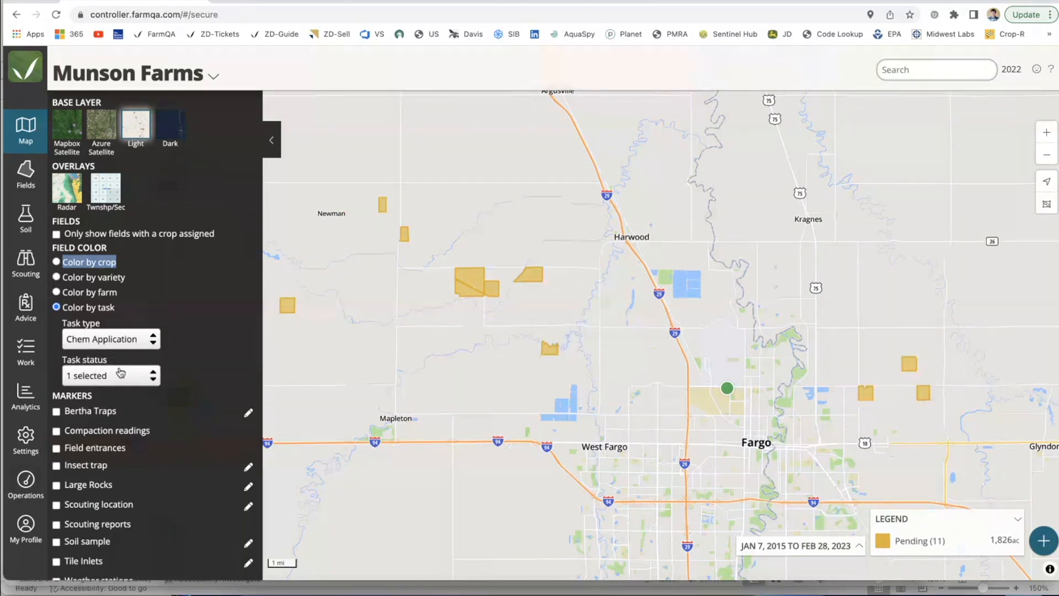
Step: Add the Completed, In progress and Ready statuses to the Chem Application task coloring
{"action": "left_click", "coordinate": [117, 372]}
{"action": "left_click", "coordinate": [111, 486]}
{"action": "left_click", "coordinate": [112, 468]}
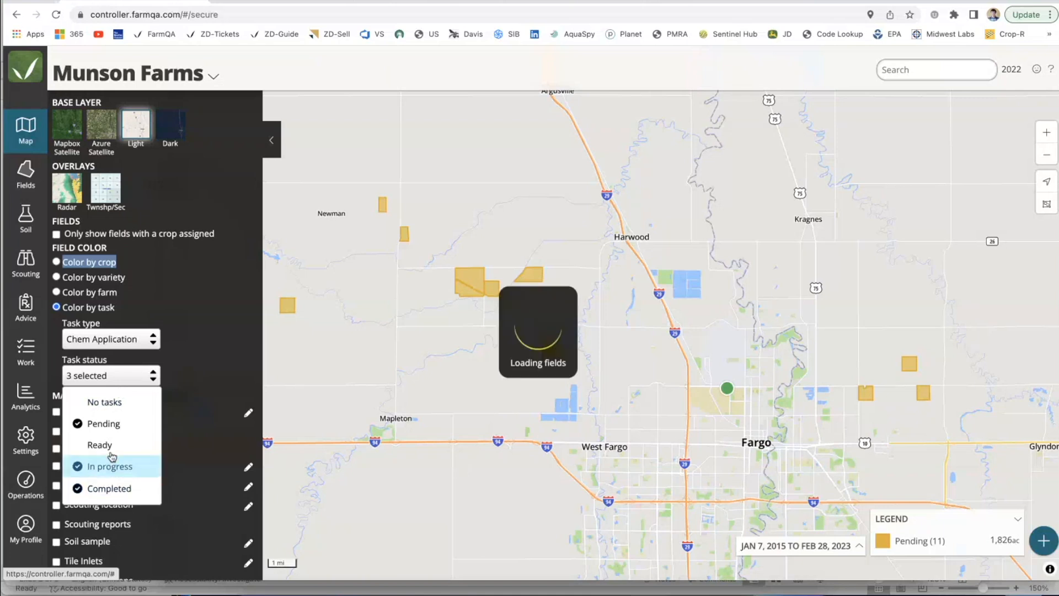
{"action": "left_click", "coordinate": [105, 445]}
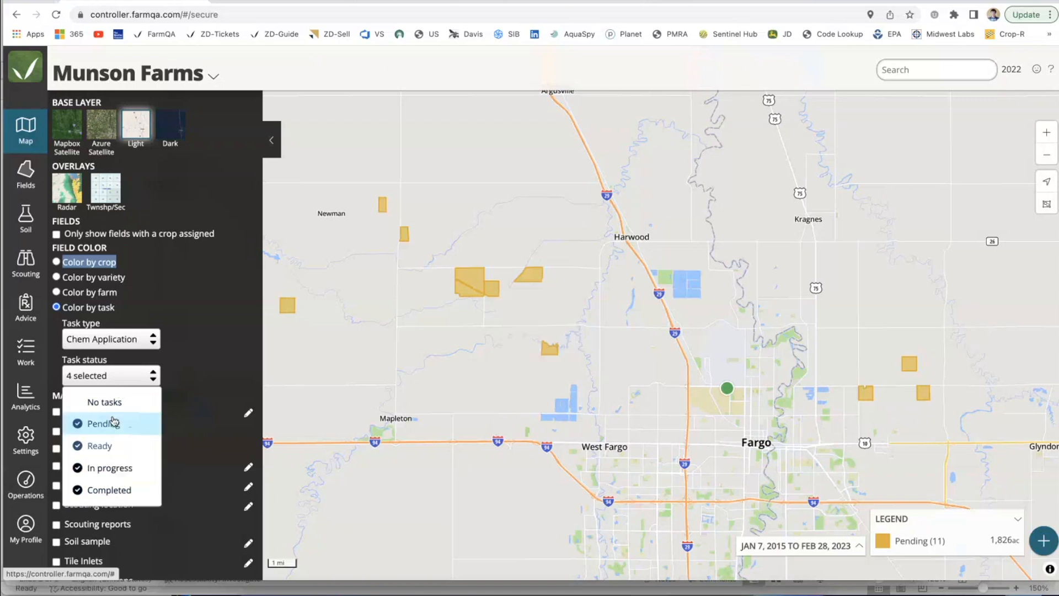
{"action": "left_click", "coordinate": [154, 381]}
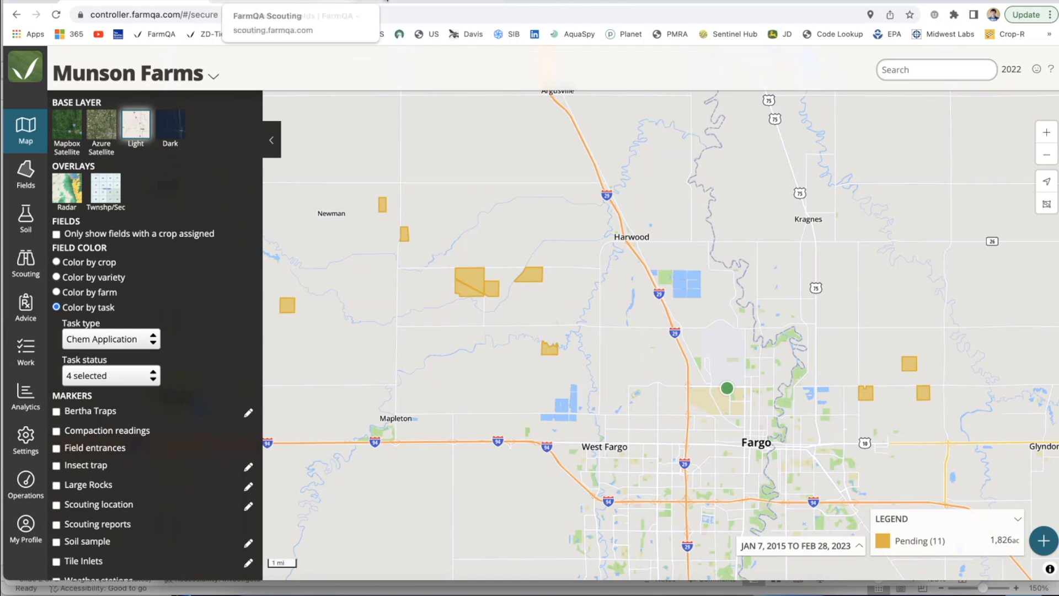
Step: Switch to the FarmQA testops site and change the active account to Munson Farms LLC
{"action": "left_click", "coordinate": [411, 3]}
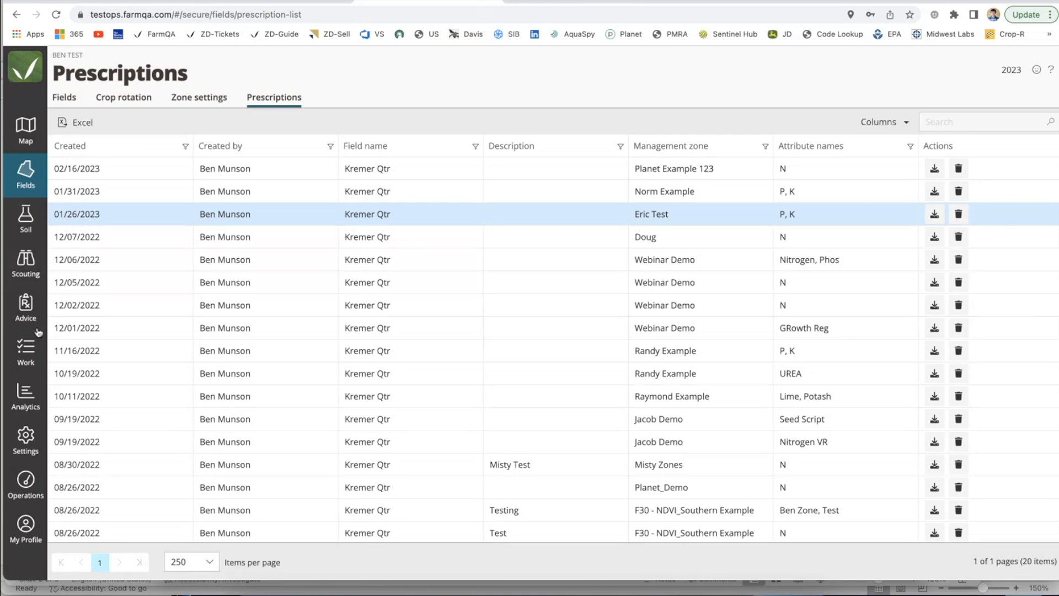
{"action": "left_click", "coordinate": [141, 156]}
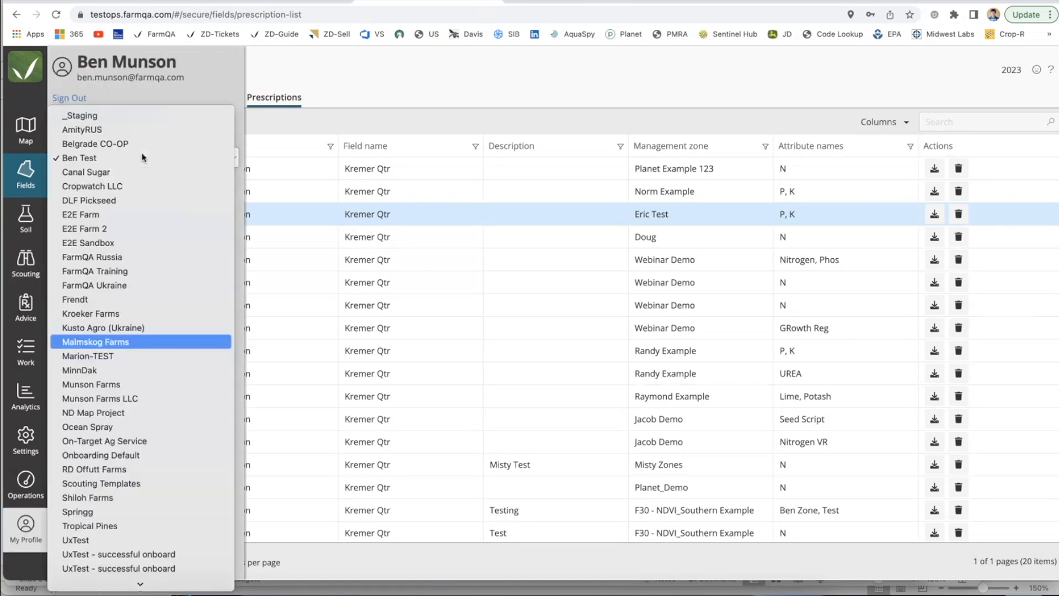
{"action": "key", "text": "Down"}
{"action": "key", "text": "Return"}
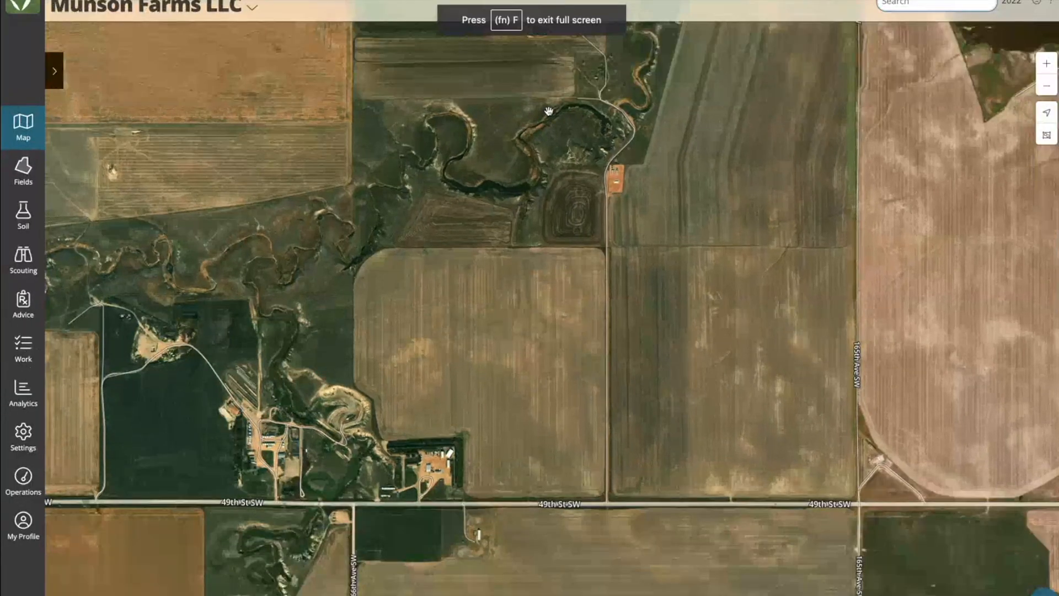
Step: Locate the field with the cluster of 48 soil samples on the map and view the results for sample 22
{"action": "left_click", "coordinate": [252, 11]}
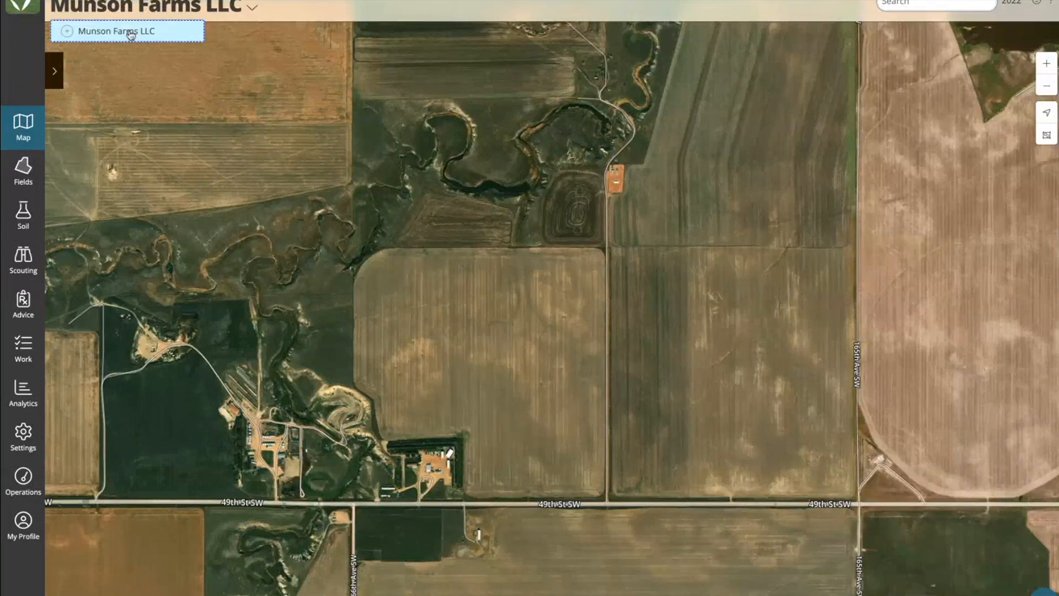
{"action": "left_click", "coordinate": [742, 180]}
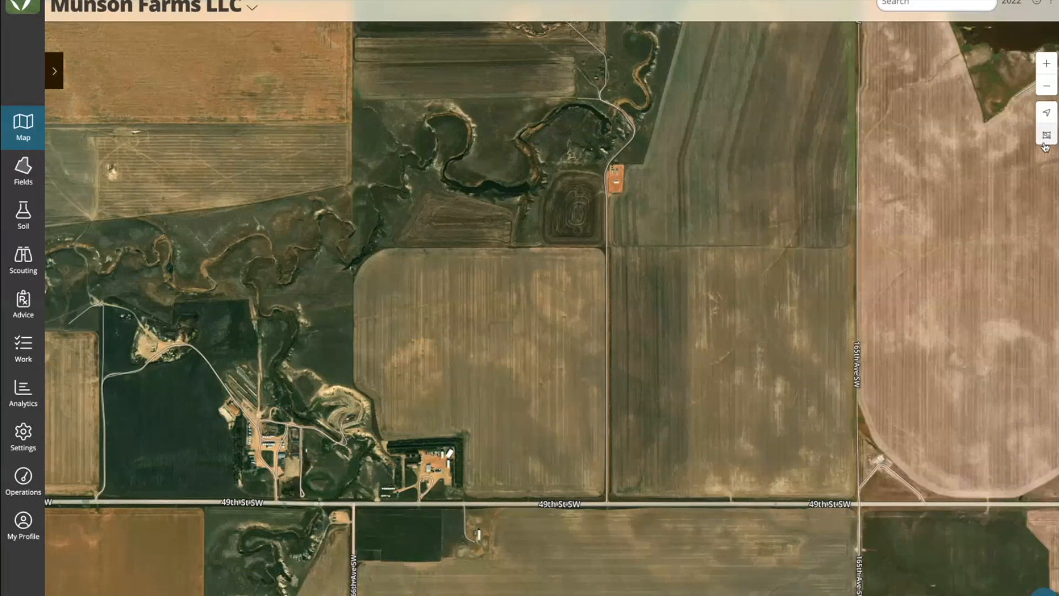
{"action": "left_click", "coordinate": [1045, 139]}
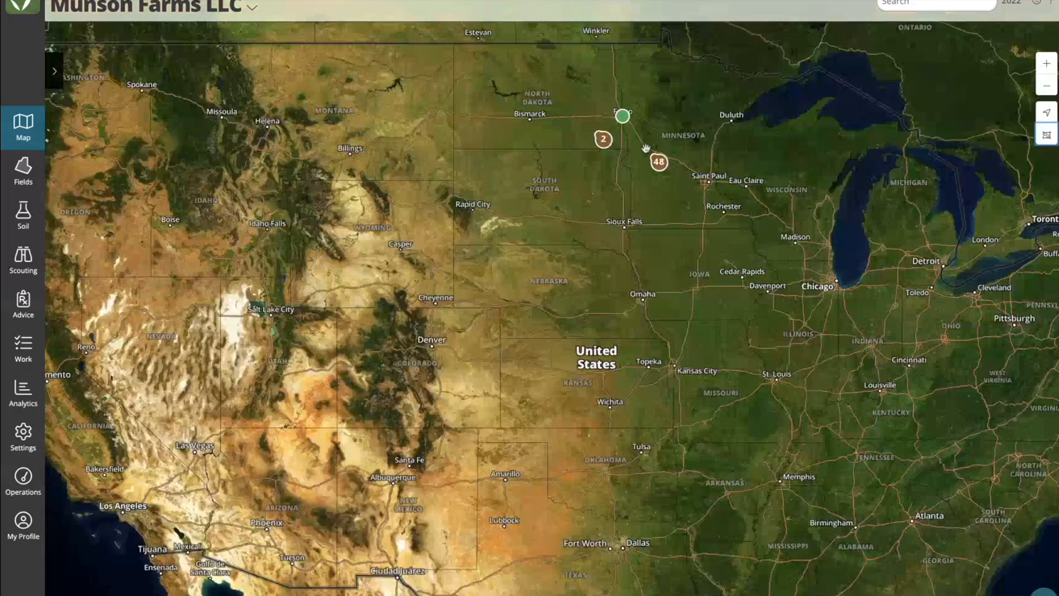
{"action": "left_click", "coordinate": [659, 161]}
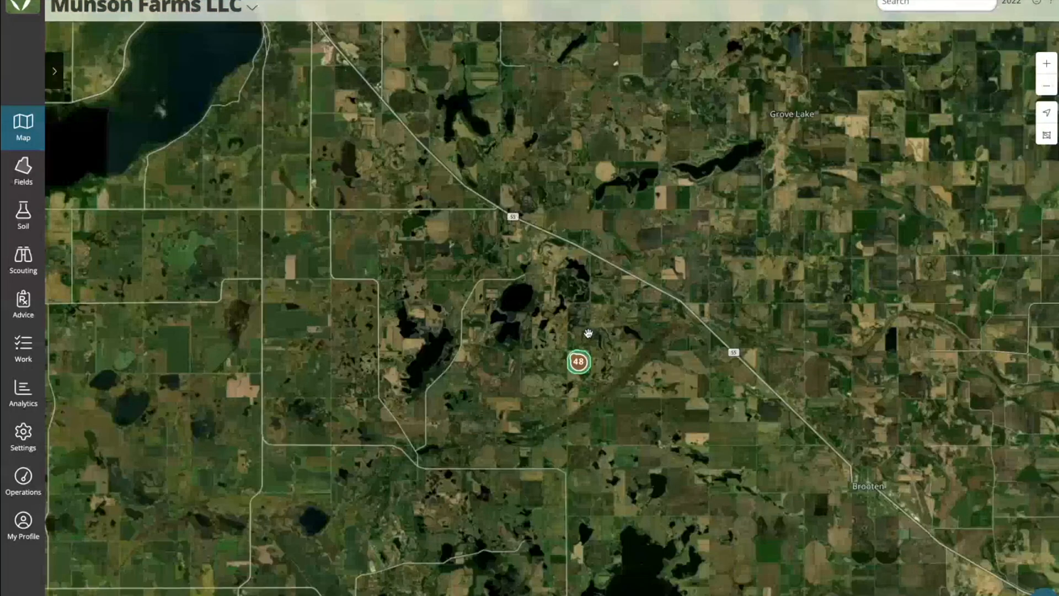
{"action": "left_click", "coordinate": [578, 362]}
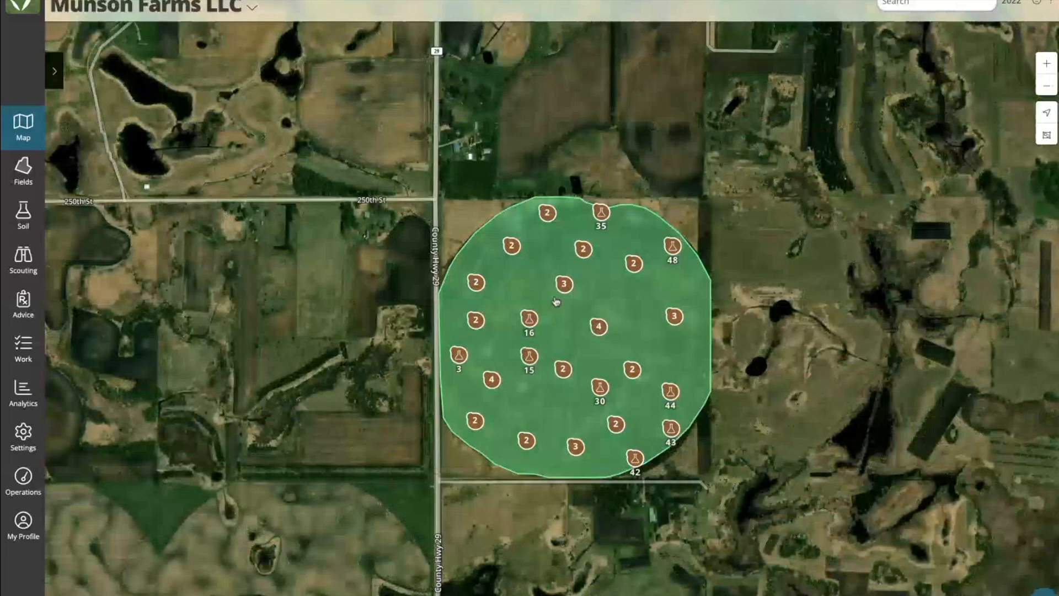
{"action": "scroll", "coordinate": [556, 301], "scroll_direction": "up", "scroll_amount": 2}
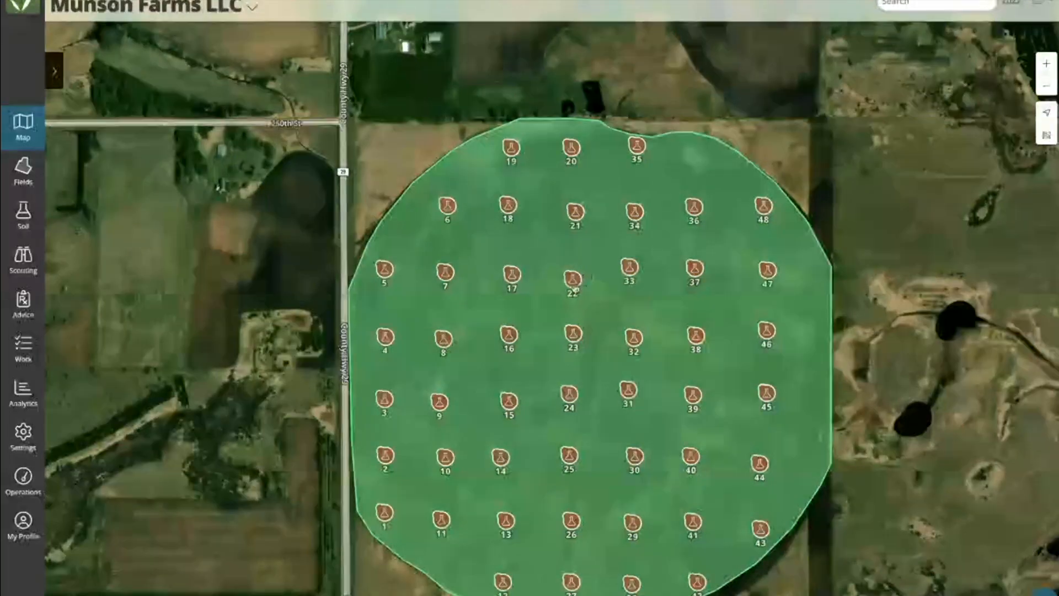
{"action": "left_click", "coordinate": [572, 279]}
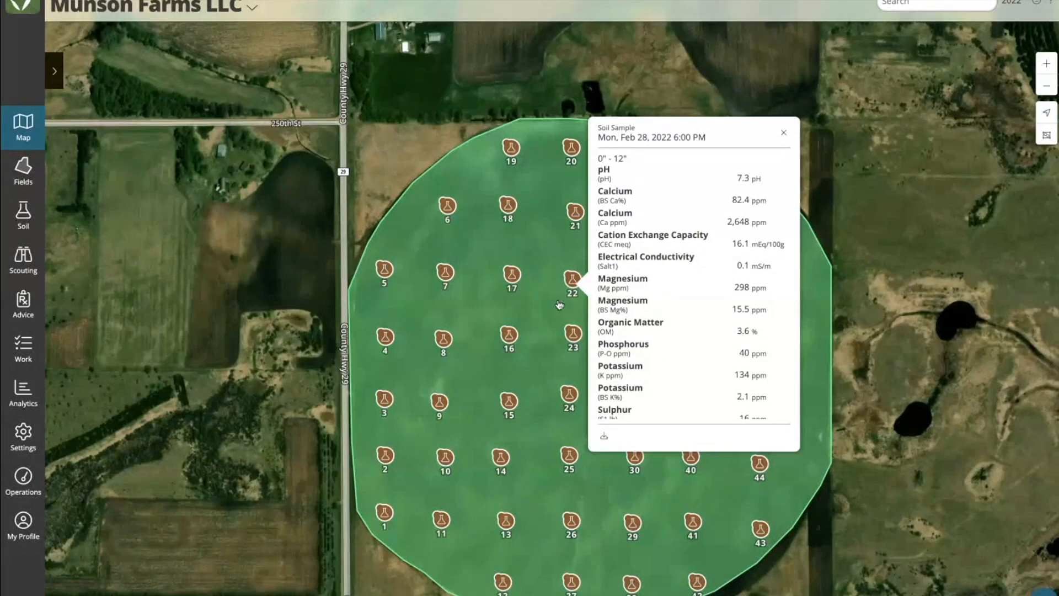
Step: Open the details of the sampled field and review its soil metrics
{"action": "left_click", "coordinate": [542, 305]}
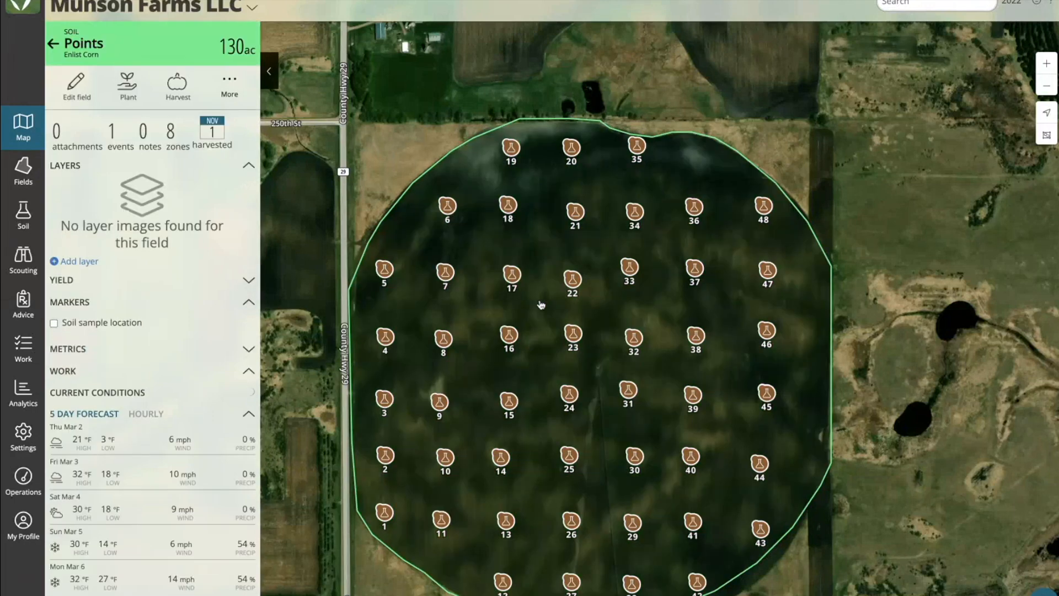
{"action": "left_click", "coordinate": [257, 354]}
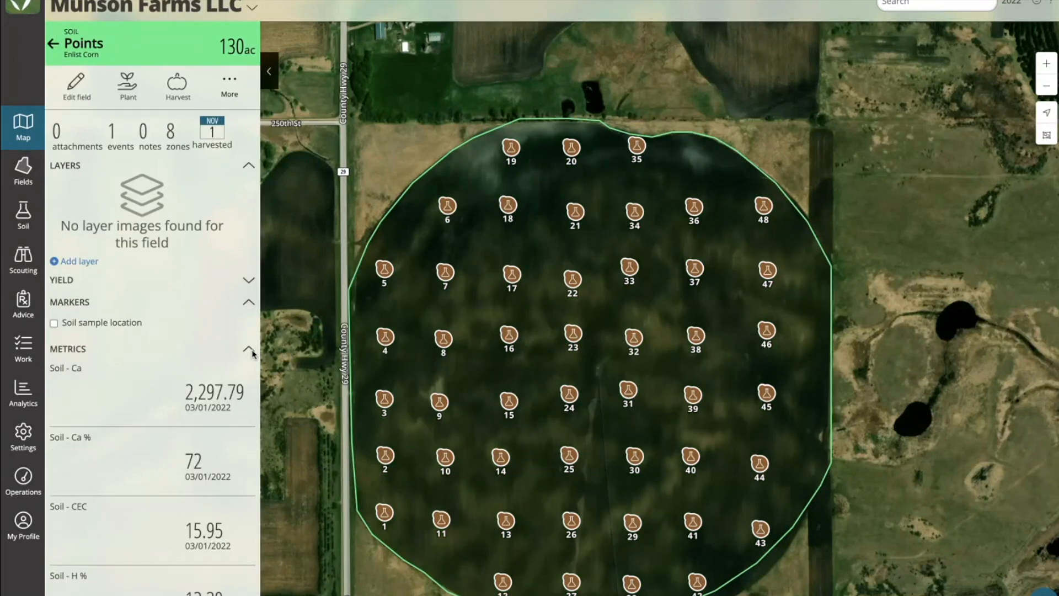
{"action": "scroll", "coordinate": [239, 439], "scroll_direction": "down", "scroll_amount": 3}
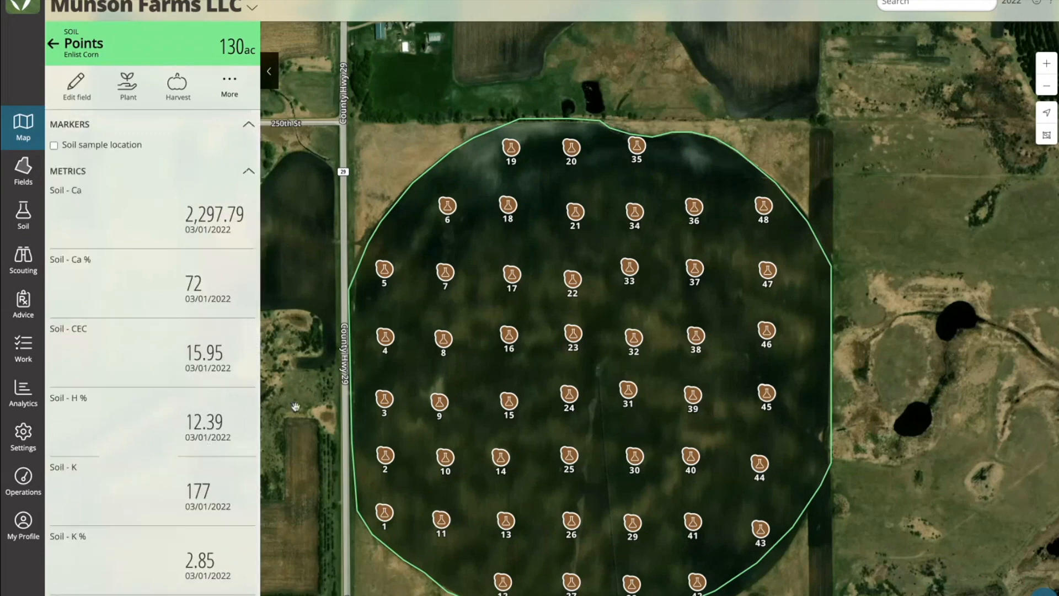
Step: Open the soil samples of the Points field and widen the map pane beside the samples list
{"action": "left_click", "coordinate": [25, 214]}
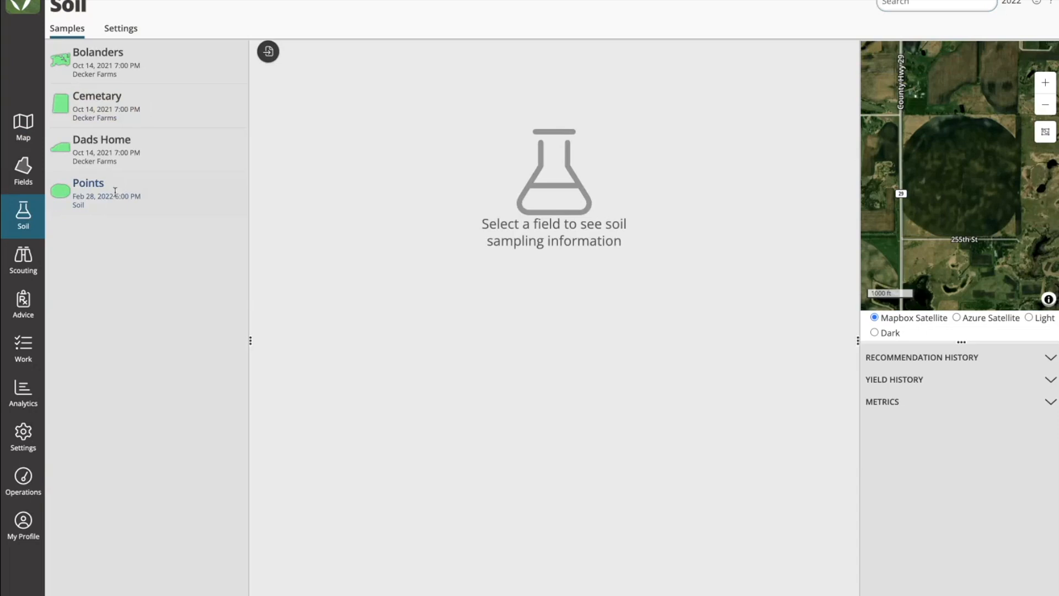
{"action": "left_click", "coordinate": [97, 191]}
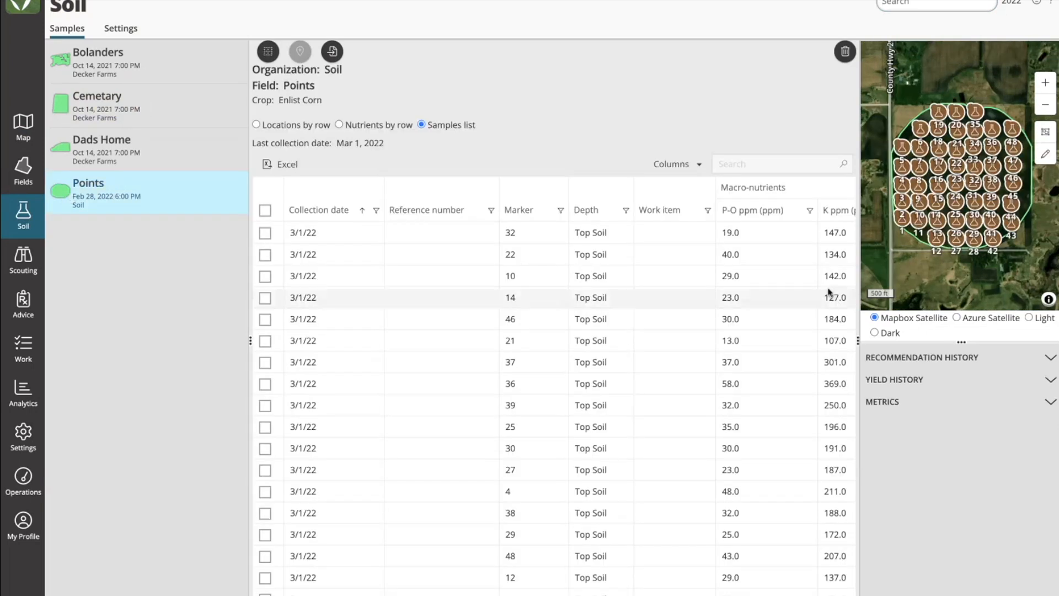
{"action": "left_click_drag", "start_coordinate": [857, 340], "coordinate": [786, 345]}
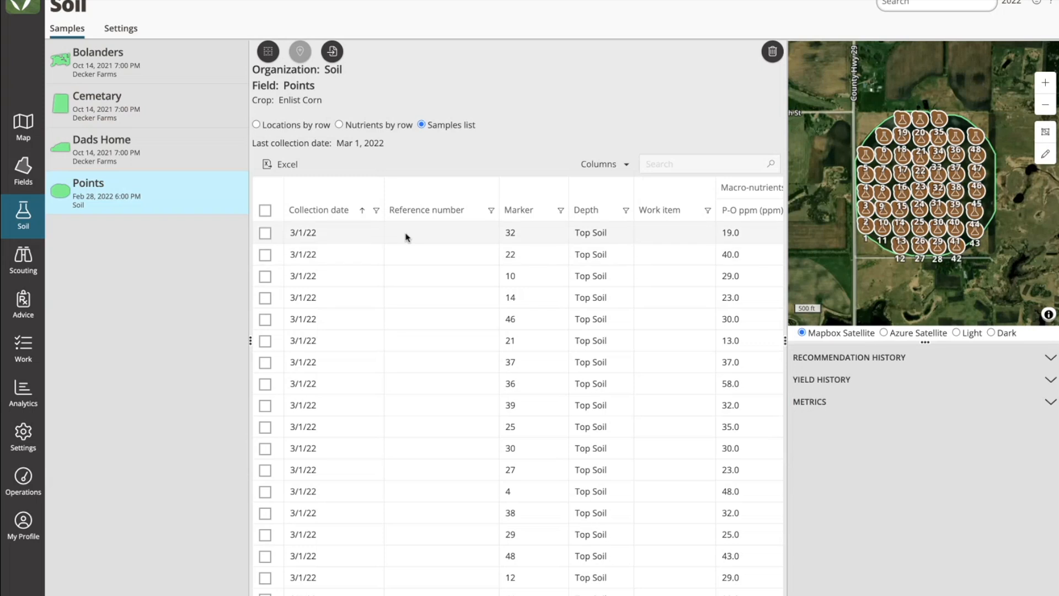
Step: Examine the macro- and micro-nutrient values in the Points samples list and the numbered sample locations on its map
{"action": "scroll", "coordinate": [571, 266], "scroll_direction": "right", "scroll_amount": 1}
{"action": "scroll", "coordinate": [570, 265], "scroll_direction": "right", "scroll_amount": 10}
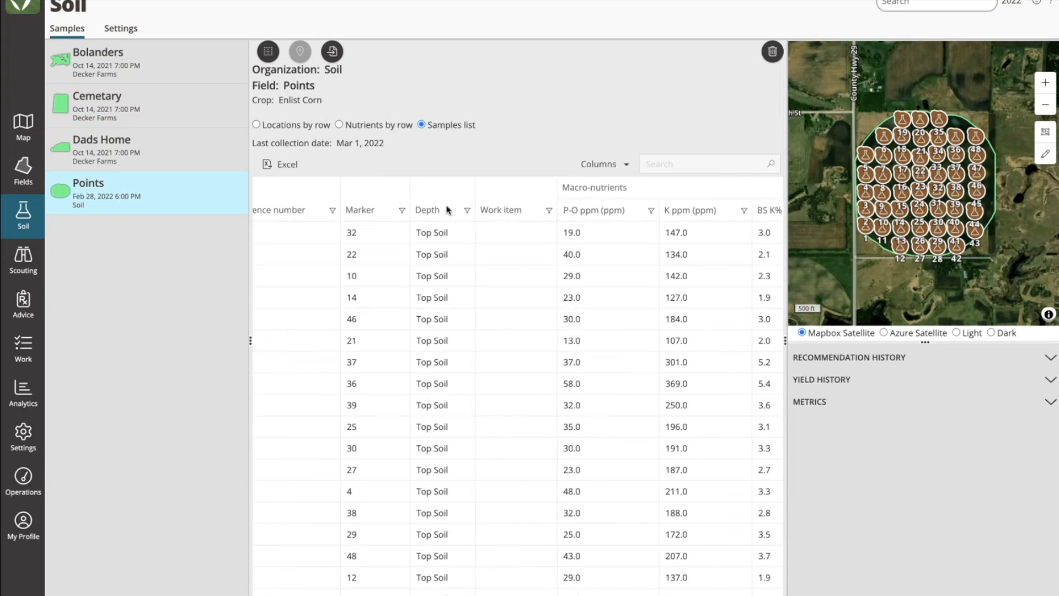
{"action": "scroll", "coordinate": [491, 248], "scroll_direction": "right", "scroll_amount": 9}
{"action": "scroll", "coordinate": [491, 248], "scroll_direction": "right", "scroll_amount": 6}
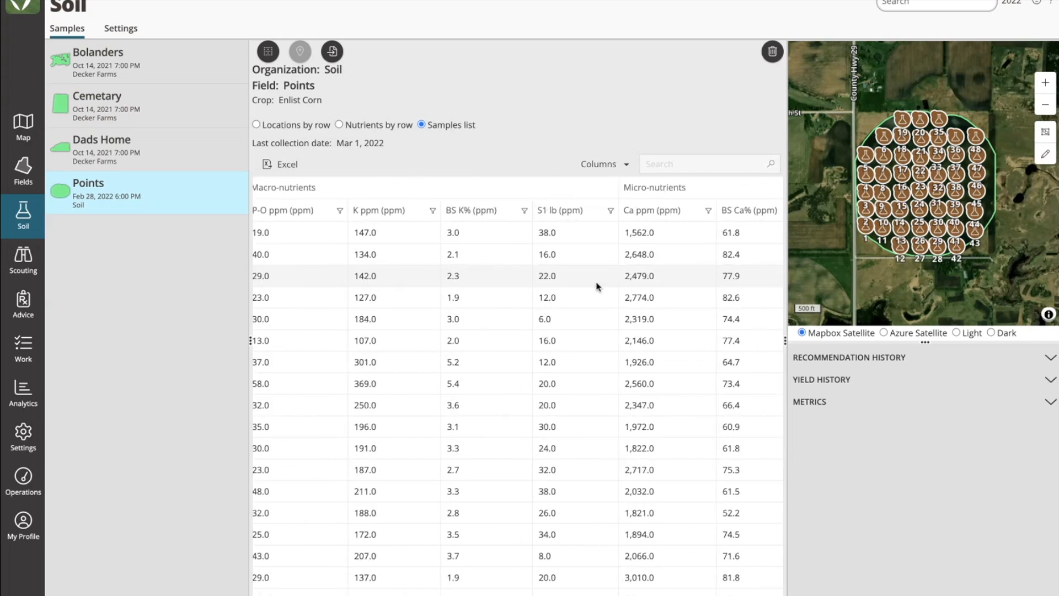
{"action": "scroll", "coordinate": [495, 303], "scroll_direction": "left", "scroll_amount": 20}
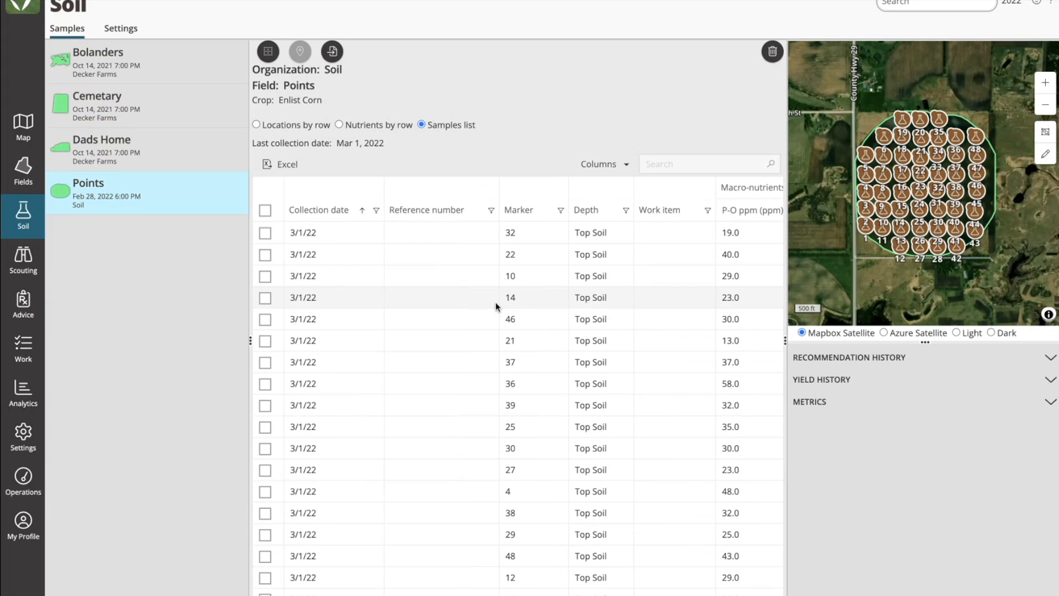
{"action": "scroll", "coordinate": [963, 168], "scroll_direction": "up", "scroll_amount": 5}
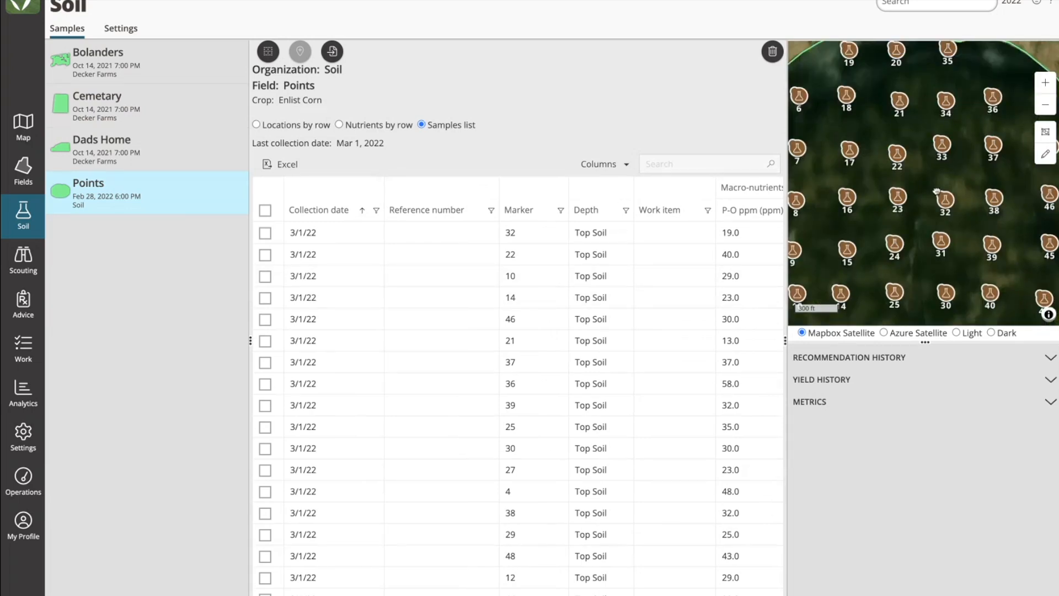
{"action": "scroll", "coordinate": [968, 198], "scroll_direction": "down", "scroll_amount": 1}
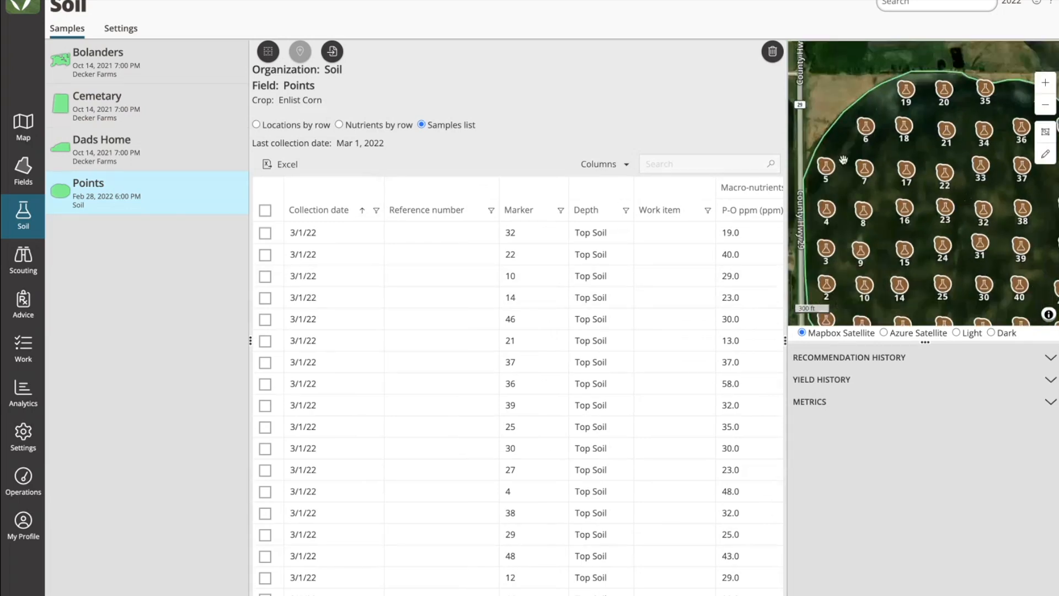
Step: Start a new management zone from the samples, named "Webinar Zone Example" with the description "VR Nitrogen"
{"action": "left_click", "coordinate": [268, 53]}
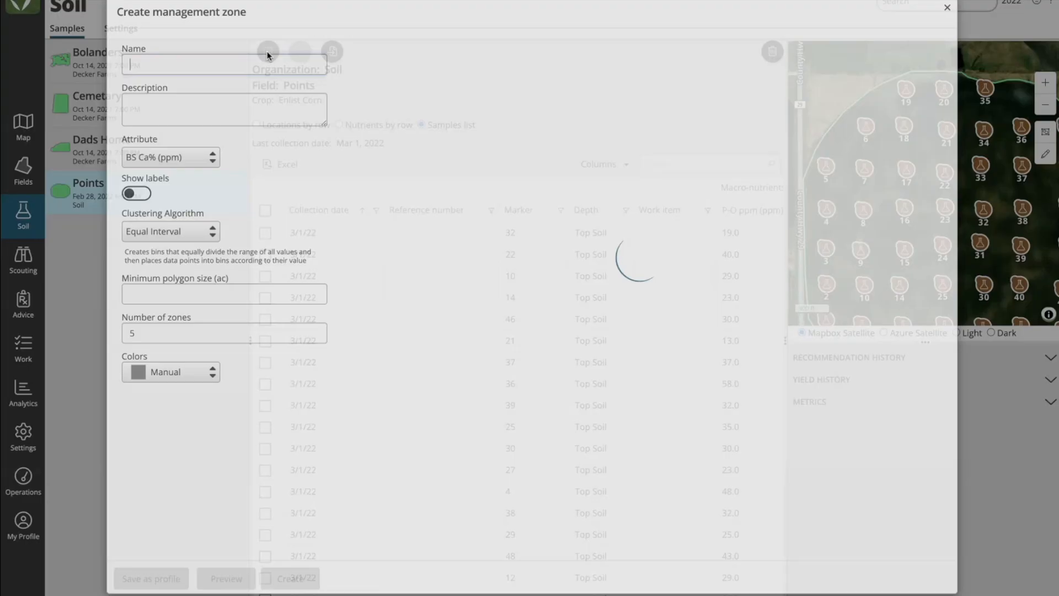
{"action": "type", "text": "Webinar "}
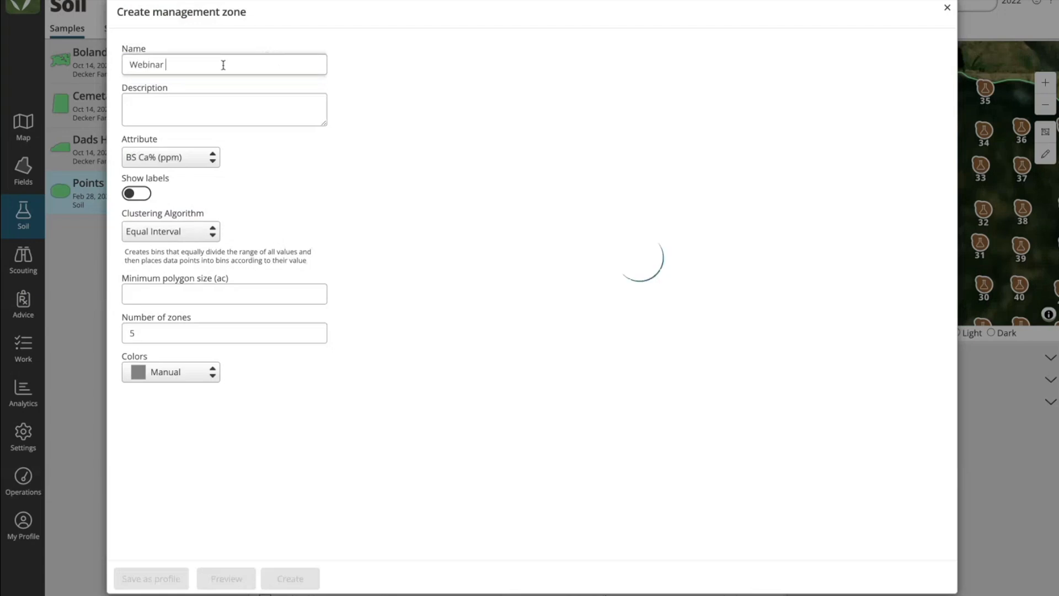
{"action": "type", "text": "Zone "}
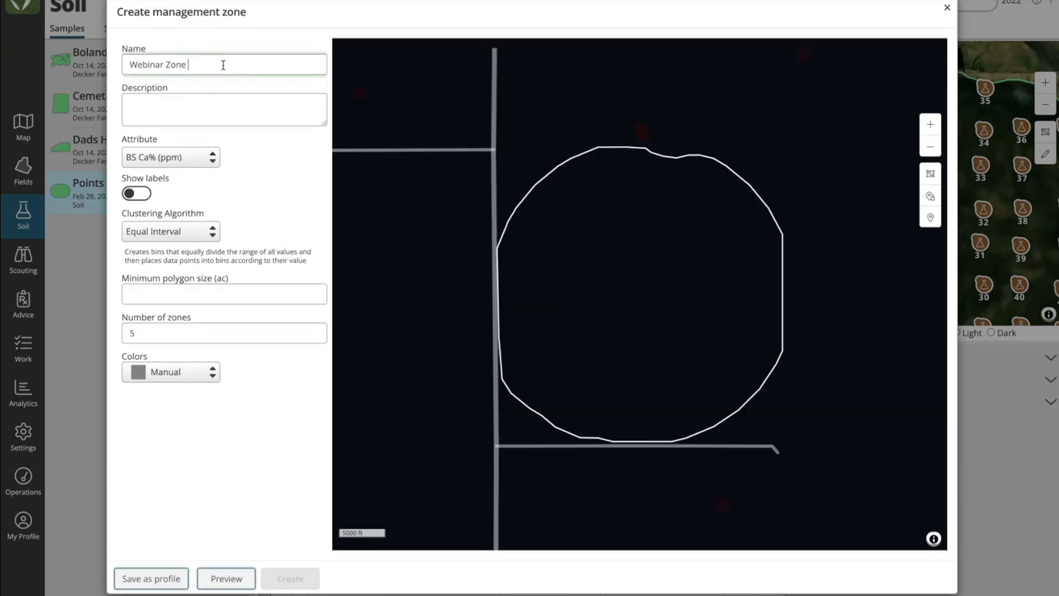
{"action": "type", "text": "Example"}
{"action": "left_click", "coordinate": [205, 108]}
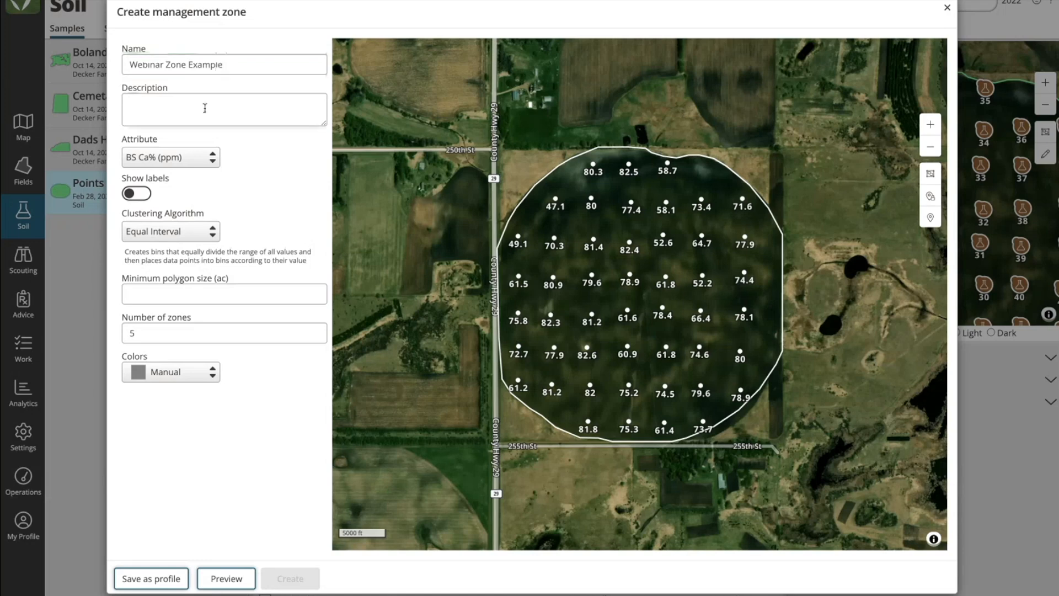
{"action": "type", "text": "VR Nitrogen"}
Step: Set the management zone's attribute to OM (%)
{"action": "scroll", "coordinate": [686, 239], "scroll_direction": "up", "scroll_amount": 3}
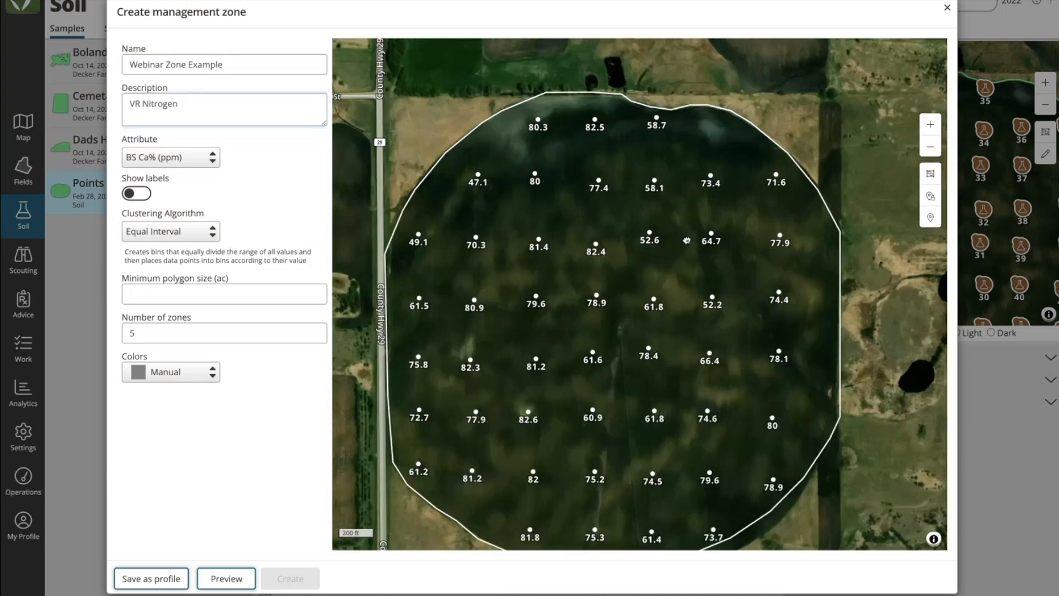
{"action": "left_click_drag", "start_coordinate": [687, 239], "coordinate": [688, 206]}
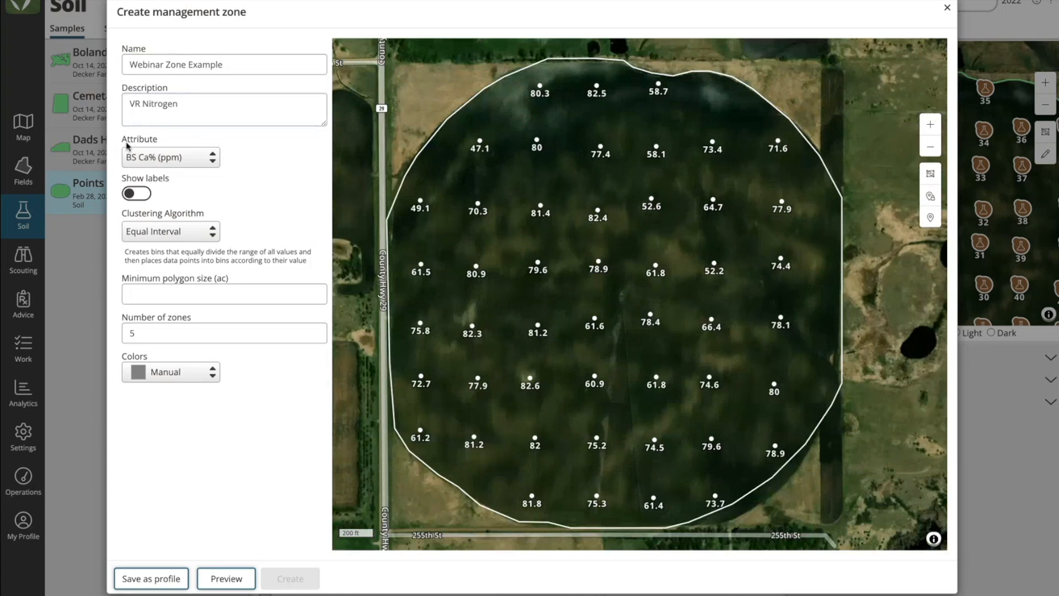
{"action": "left_click", "coordinate": [210, 160]}
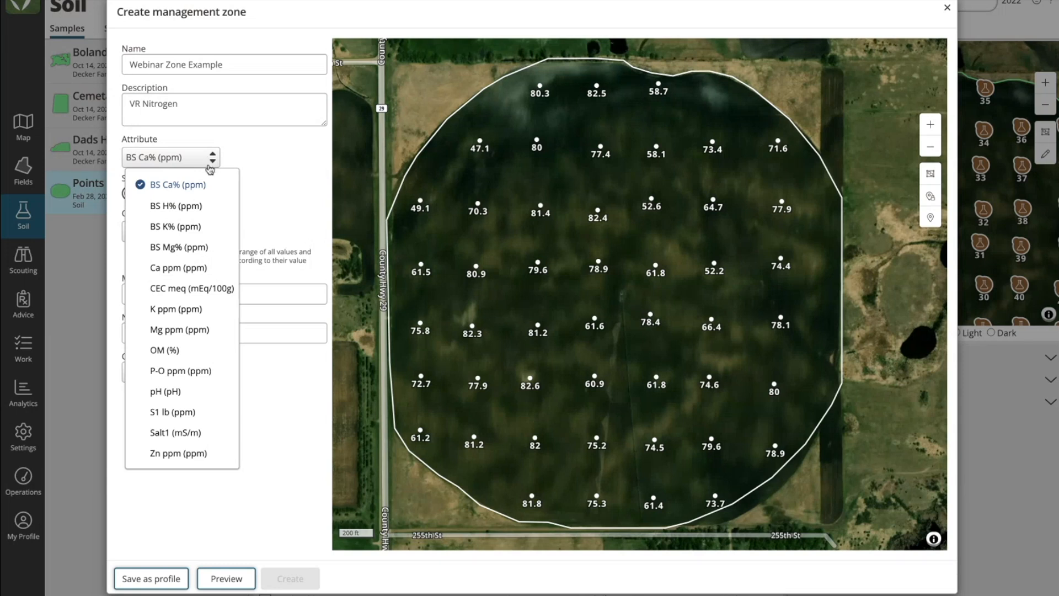
{"action": "left_click", "coordinate": [184, 351]}
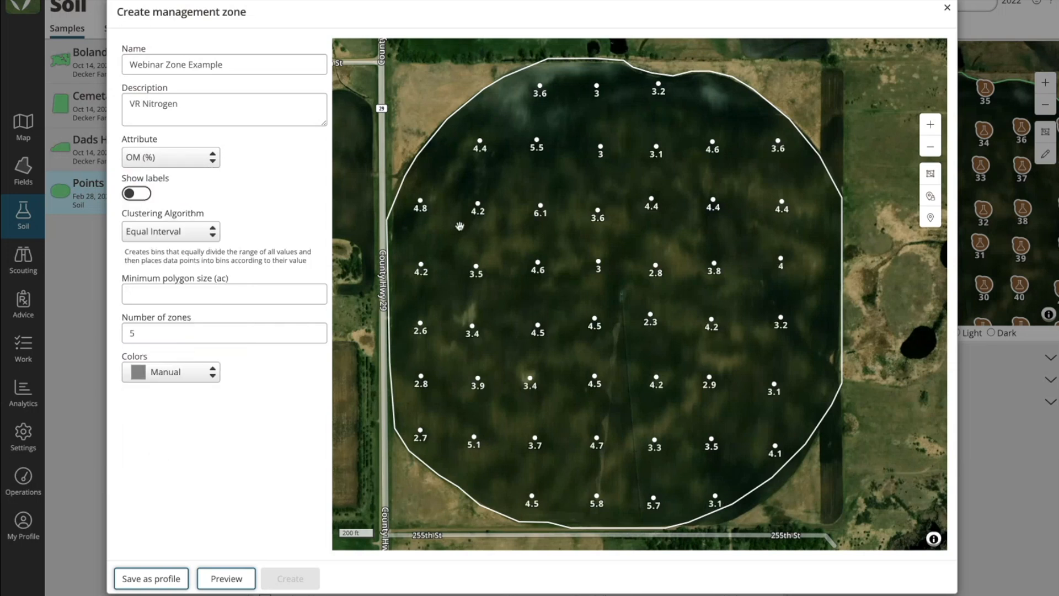
Step: Try P-O ppm (ppm) as the management zone's attribute and restore OM (%)
{"action": "left_click", "coordinate": [209, 161]}
{"action": "left_click", "coordinate": [182, 370]}
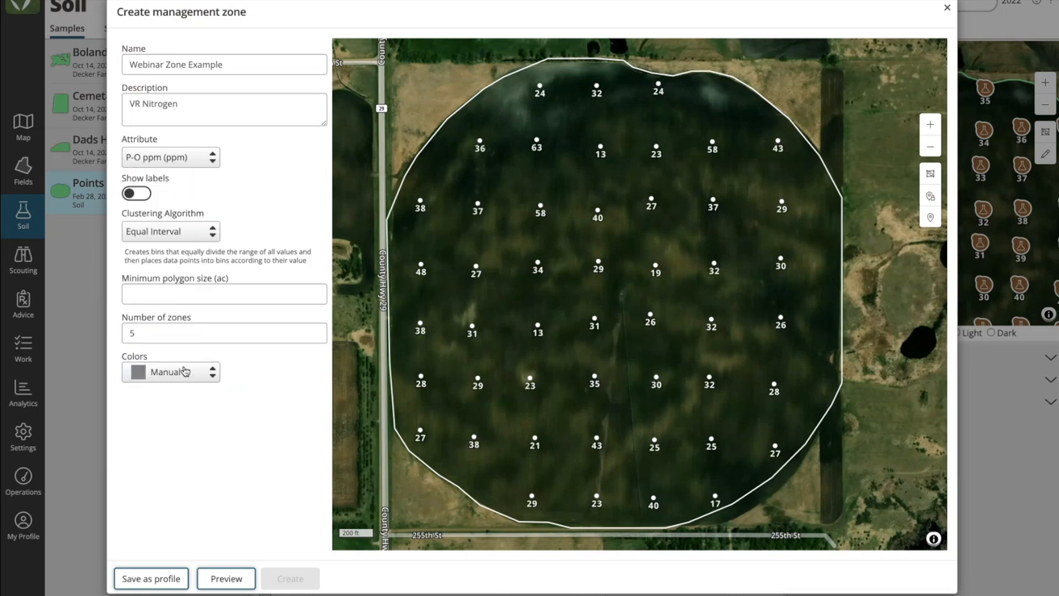
{"action": "left_click", "coordinate": [175, 163]}
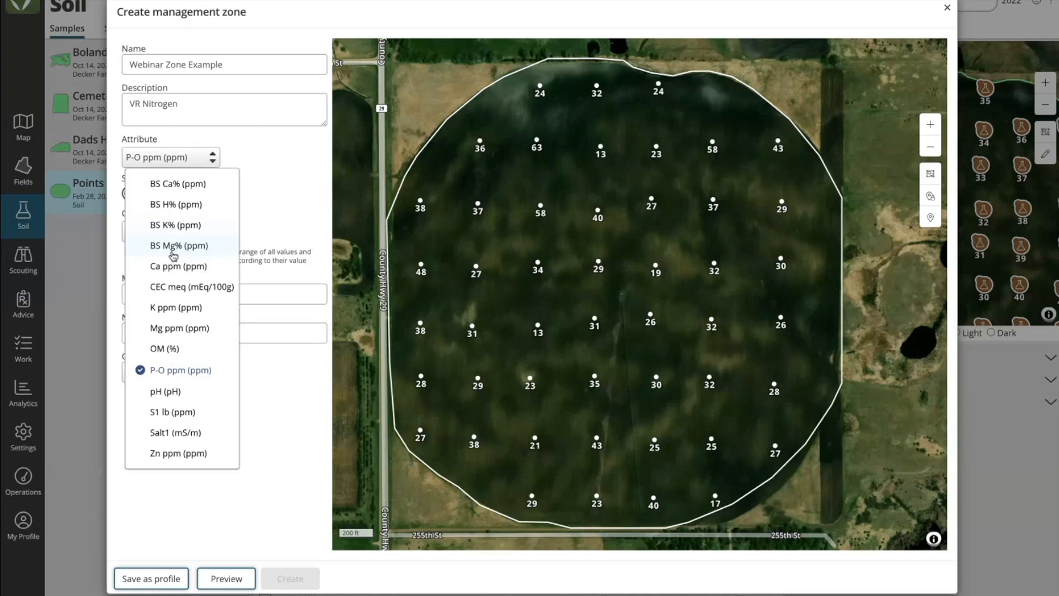
{"action": "left_click", "coordinate": [171, 348]}
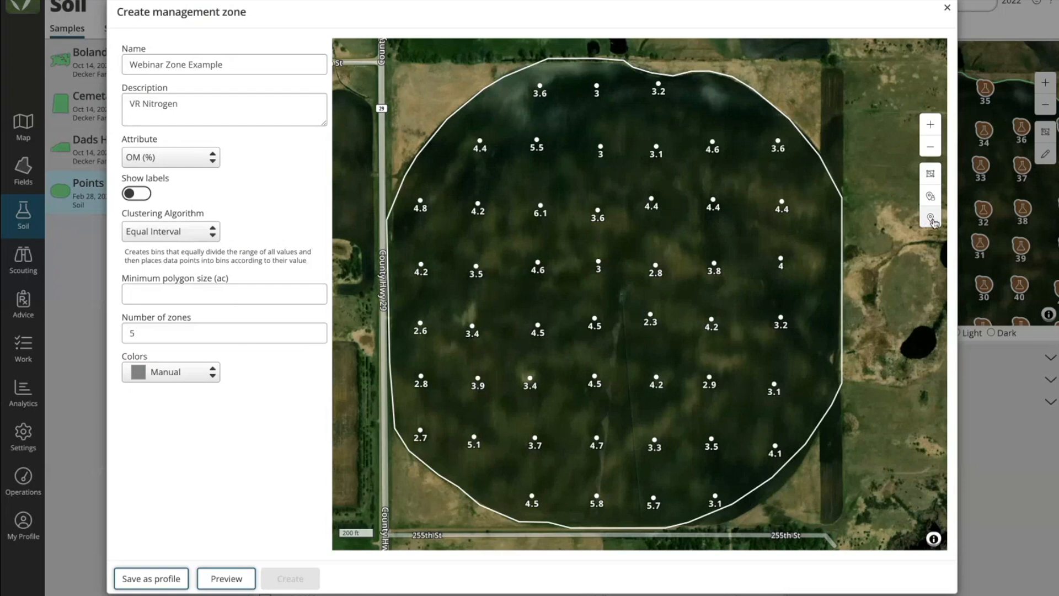
Step: Disable sample points 42 and 48 so they are excluded from zone creation
{"action": "left_click", "coordinate": [931, 197]}
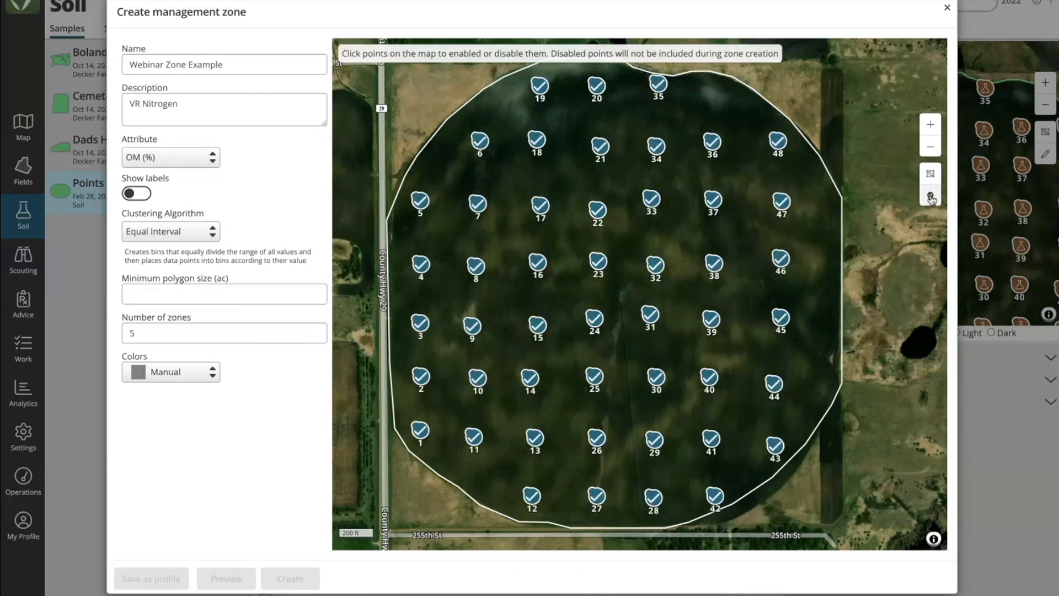
{"action": "left_click", "coordinate": [932, 197]}
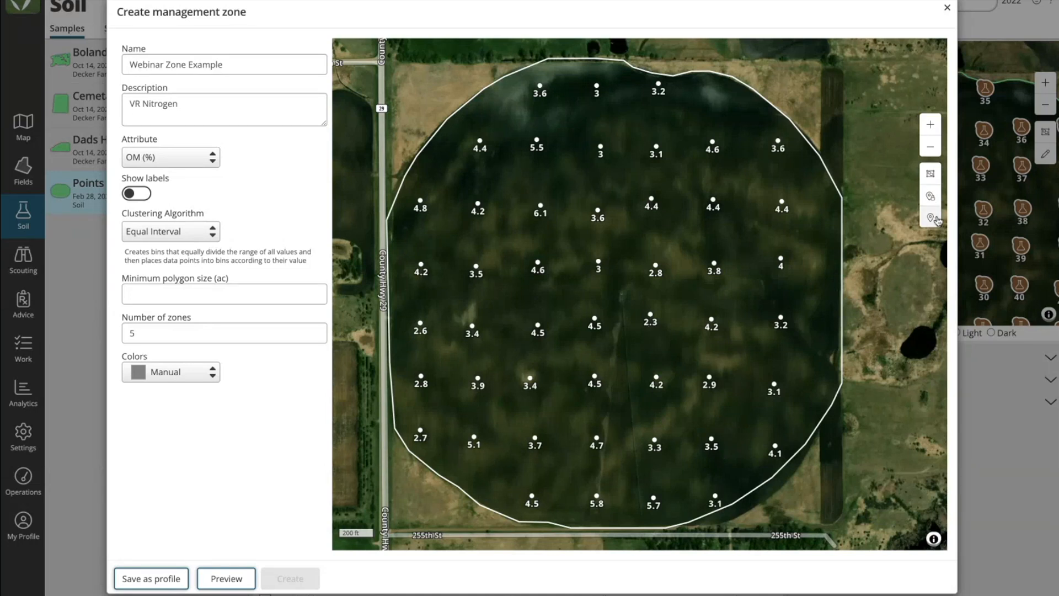
{"action": "left_click", "coordinate": [932, 197]}
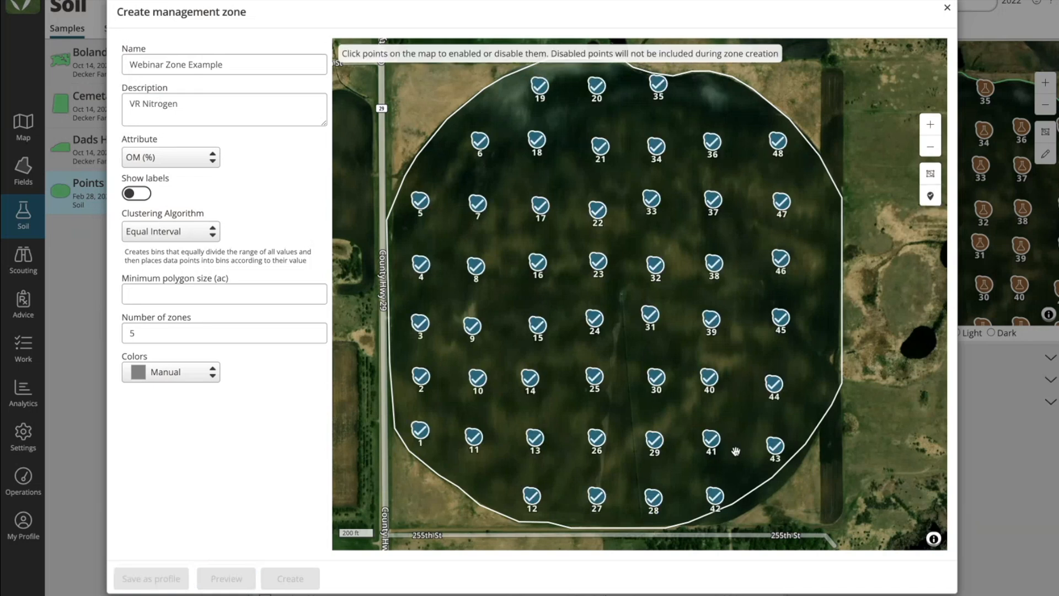
{"action": "left_click", "coordinate": [715, 498]}
{"action": "left_click", "coordinate": [778, 140]}
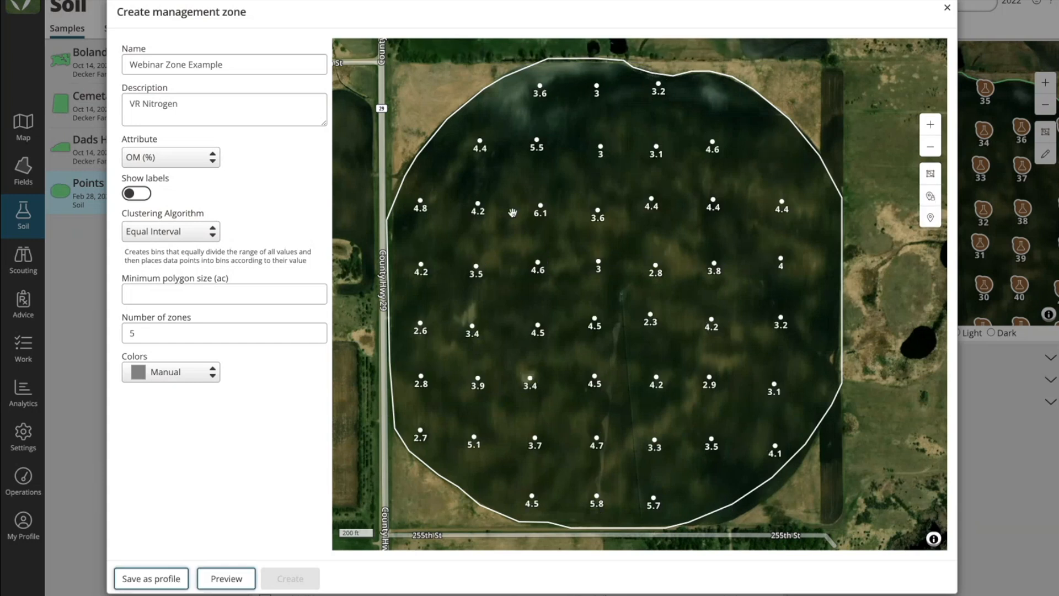
Step: Re-enable sample points 42 and 48 for zone creation
{"action": "left_click", "coordinate": [931, 217]}
{"action": "left_click", "coordinate": [777, 142]}
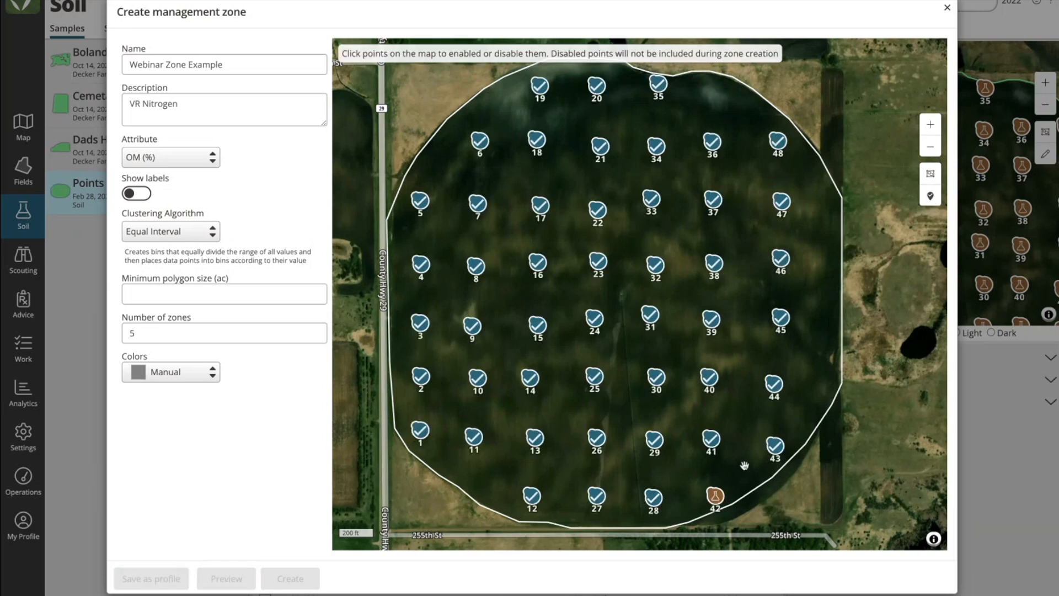
{"action": "left_click", "coordinate": [931, 196]}
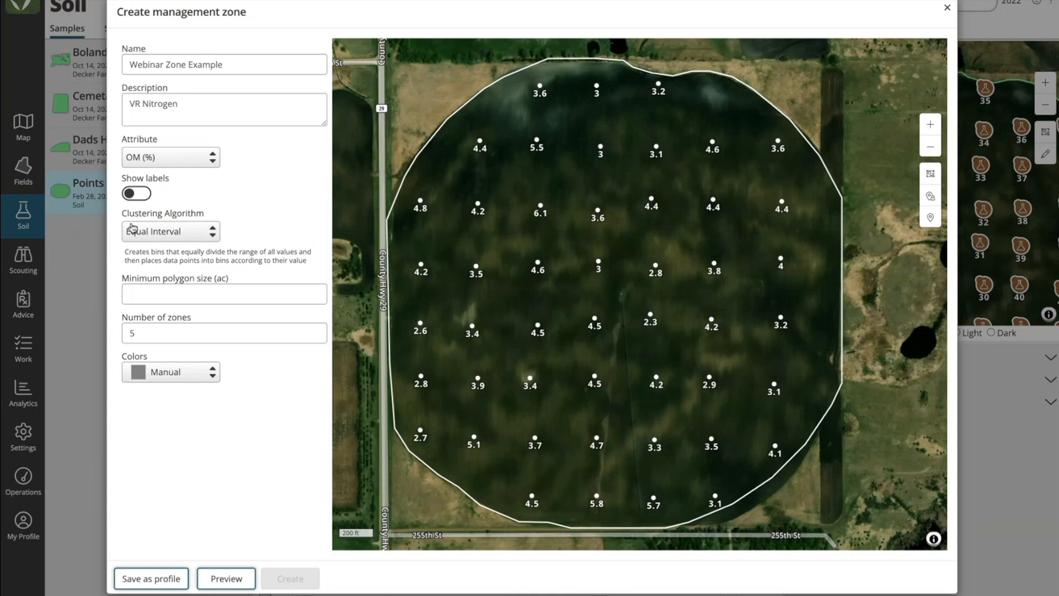
Step: Turn on zone labels and set the minimum polygon size to 2 ac, keeping Equal Interval clustering
{"action": "left_click", "coordinate": [139, 194]}
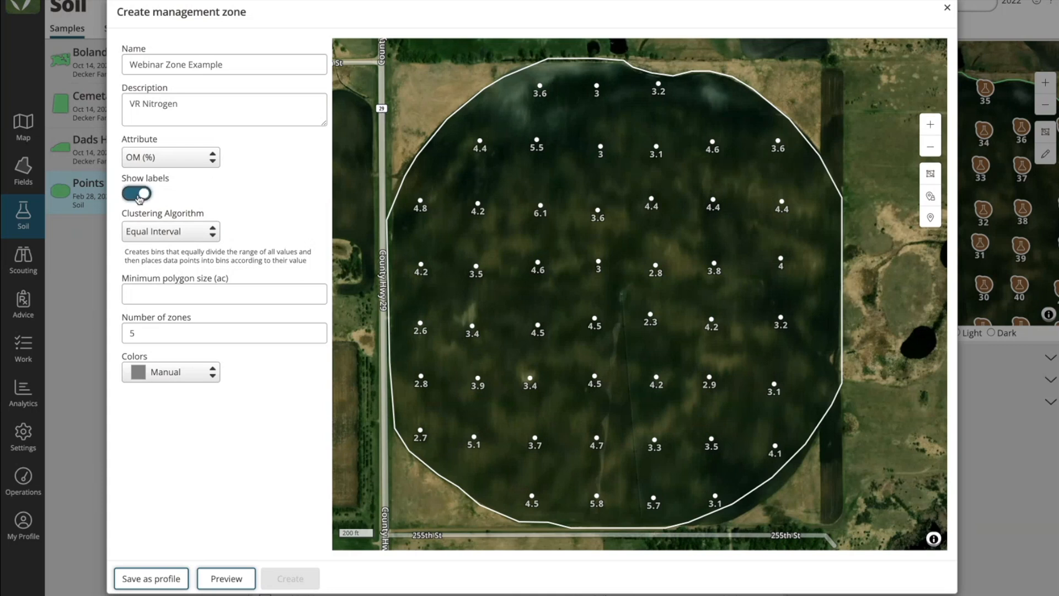
{"action": "left_click", "coordinate": [200, 233]}
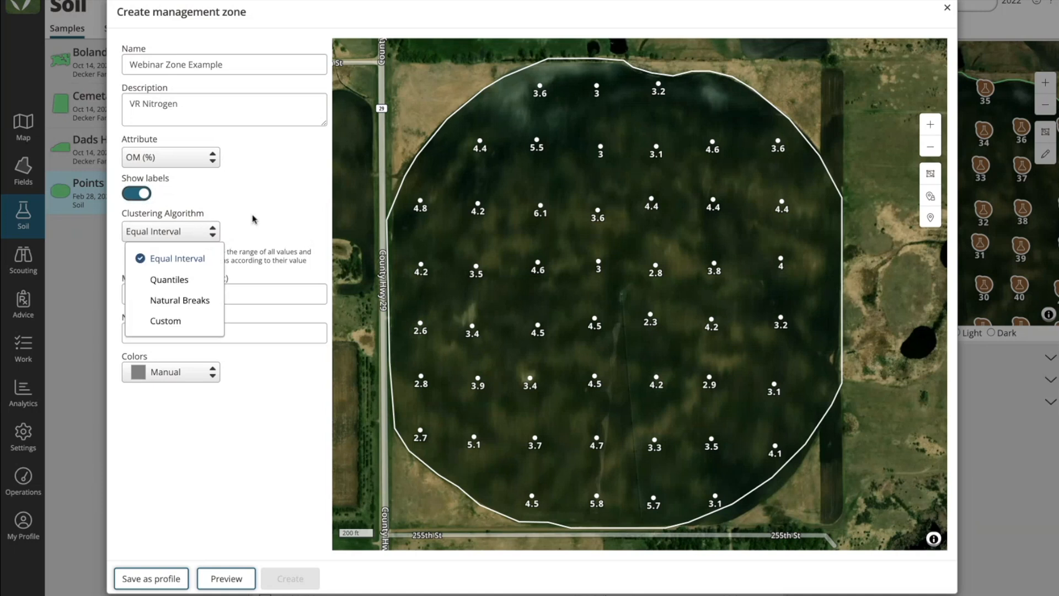
{"action": "left_click", "coordinate": [262, 296]}
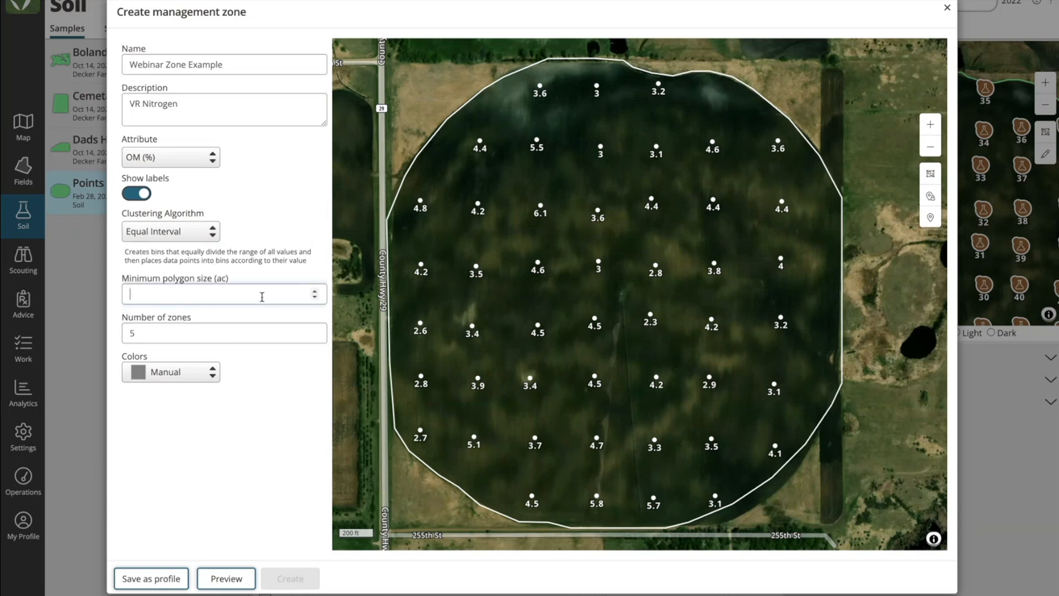
{"action": "left_click", "coordinate": [262, 297]}
{"action": "type", "text": "2"}
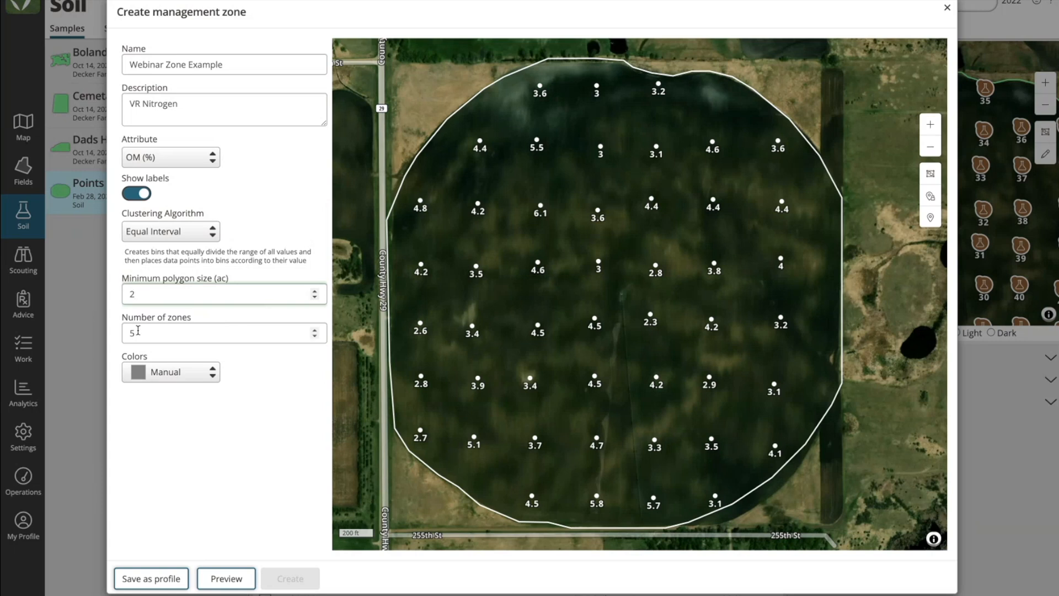
Step: Apply the Red Yellow Green color scheme and preview the management zones
{"action": "left_click", "coordinate": [194, 371]}
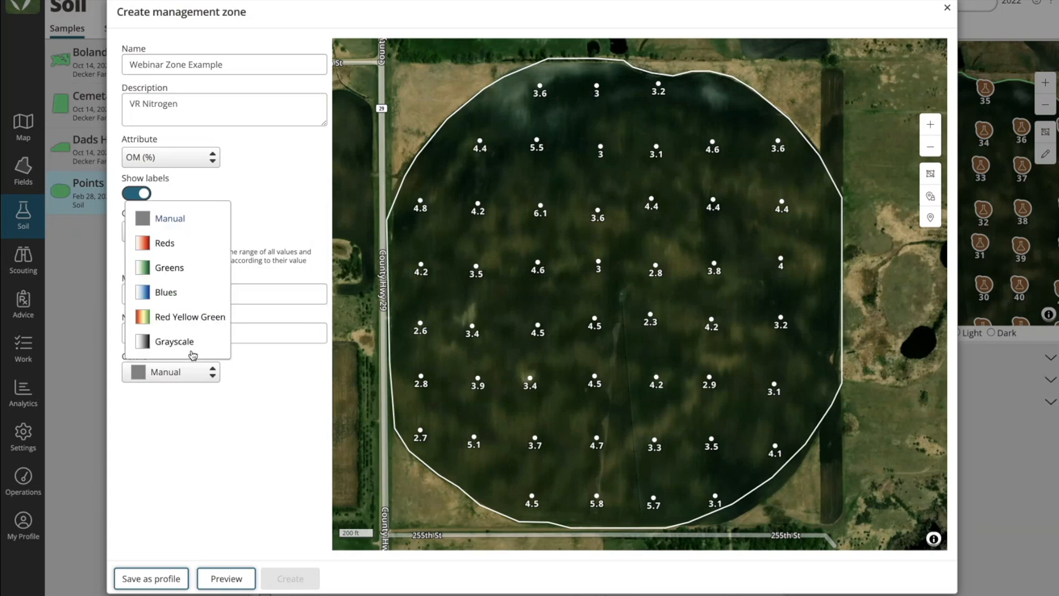
{"action": "left_click", "coordinate": [185, 310]}
{"action": "left_click", "coordinate": [225, 584]}
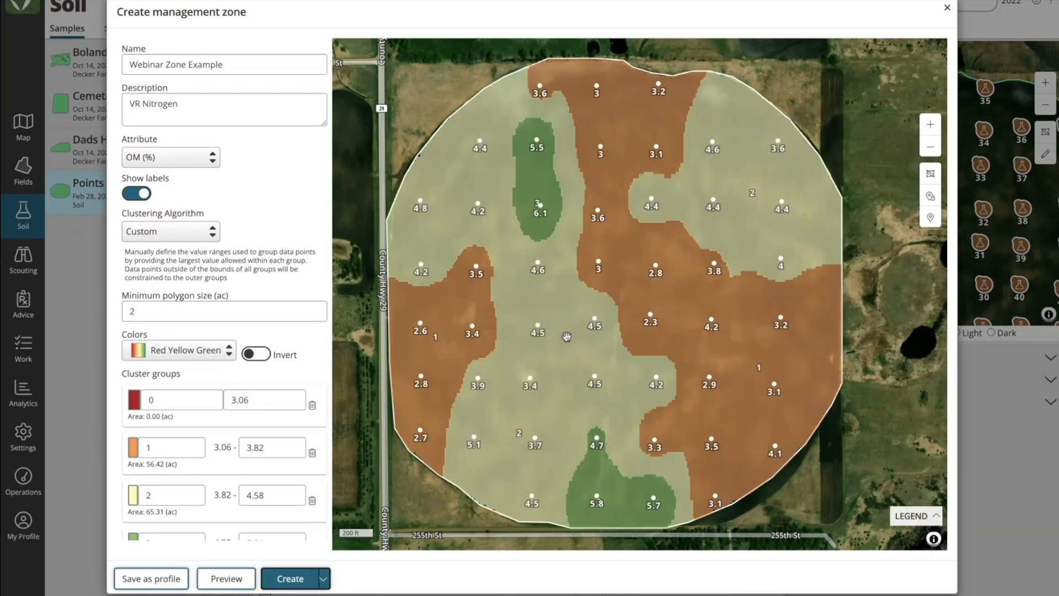
Step: Change the clustering algorithm to Quantiles and preview the management zones again
{"action": "scroll", "coordinate": [308, 319], "scroll_direction": "down", "scroll_amount": 3}
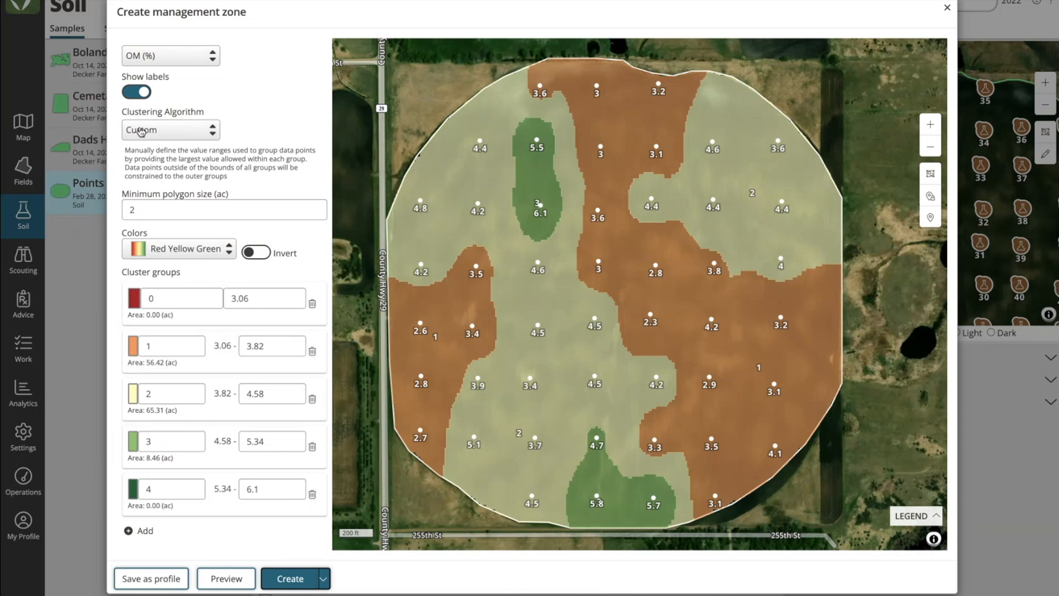
{"action": "left_click", "coordinate": [180, 132]}
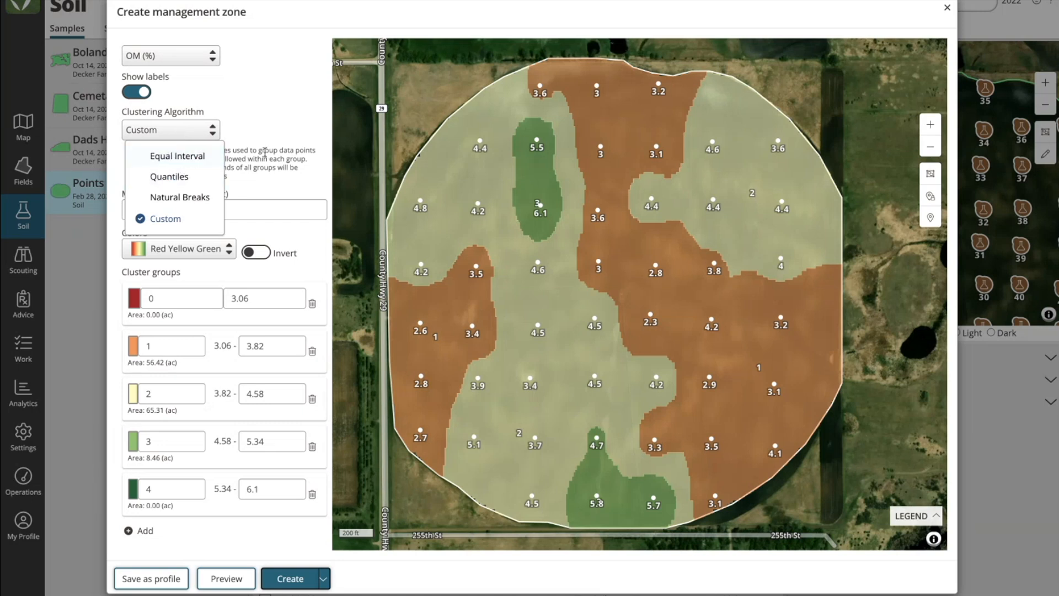
{"action": "left_click", "coordinate": [185, 178]}
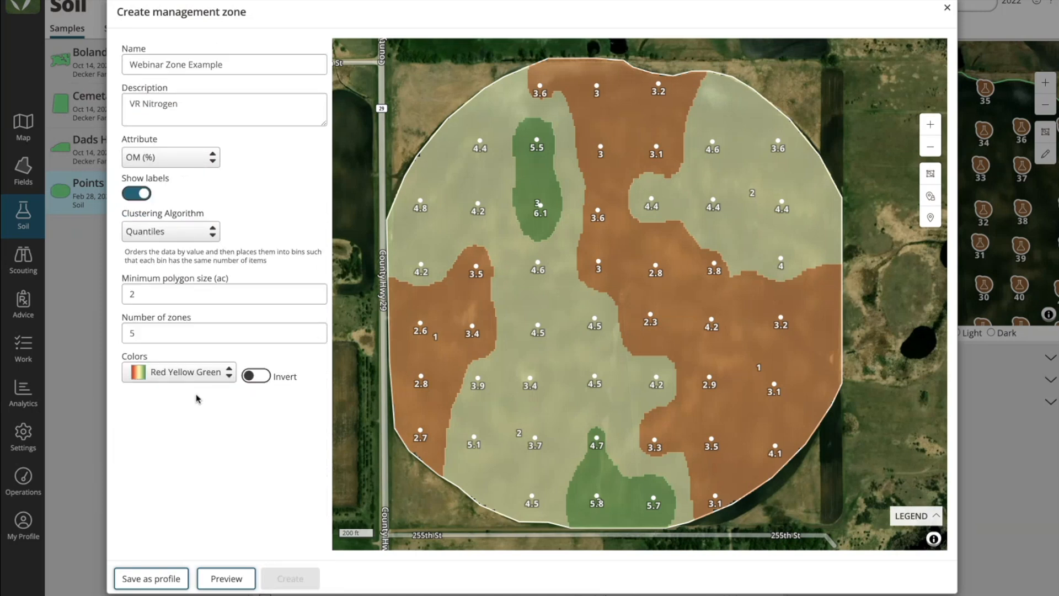
{"action": "left_click", "coordinate": [227, 580]}
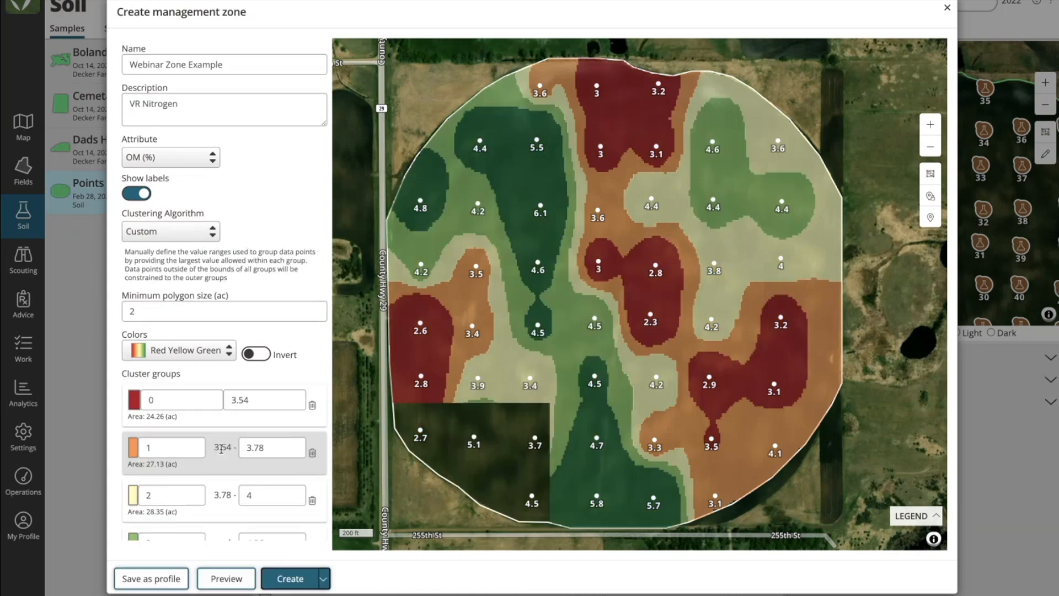
Step: Review the quantile cluster groups and create the management zone with a prescription
{"action": "scroll", "coordinate": [221, 444], "scroll_direction": "down", "scroll_amount": 1}
{"action": "scroll", "coordinate": [221, 444], "scroll_direction": "down", "scroll_amount": 1}
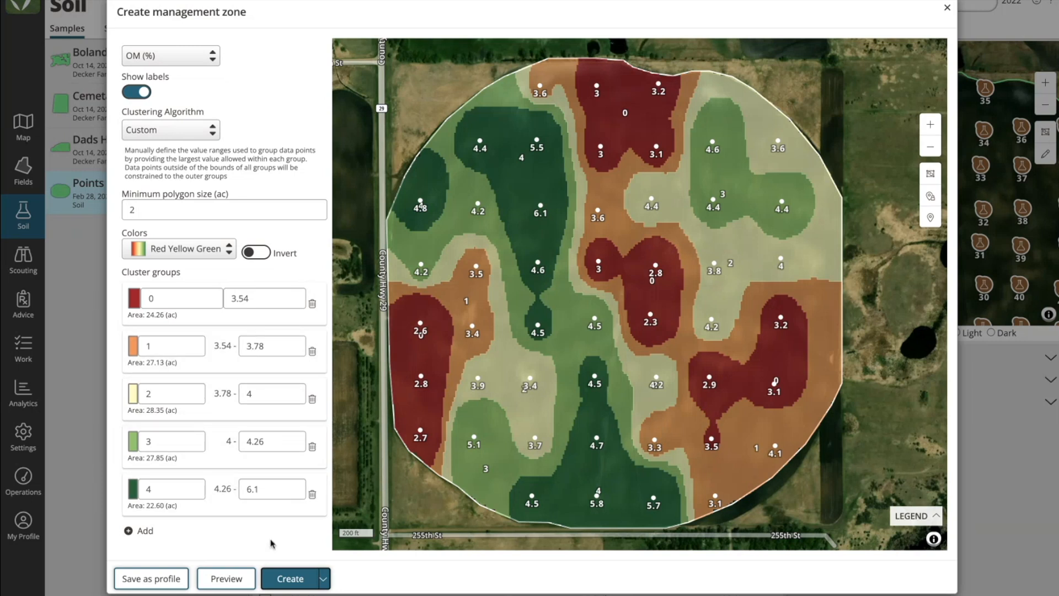
{"action": "left_click", "coordinate": [326, 579]}
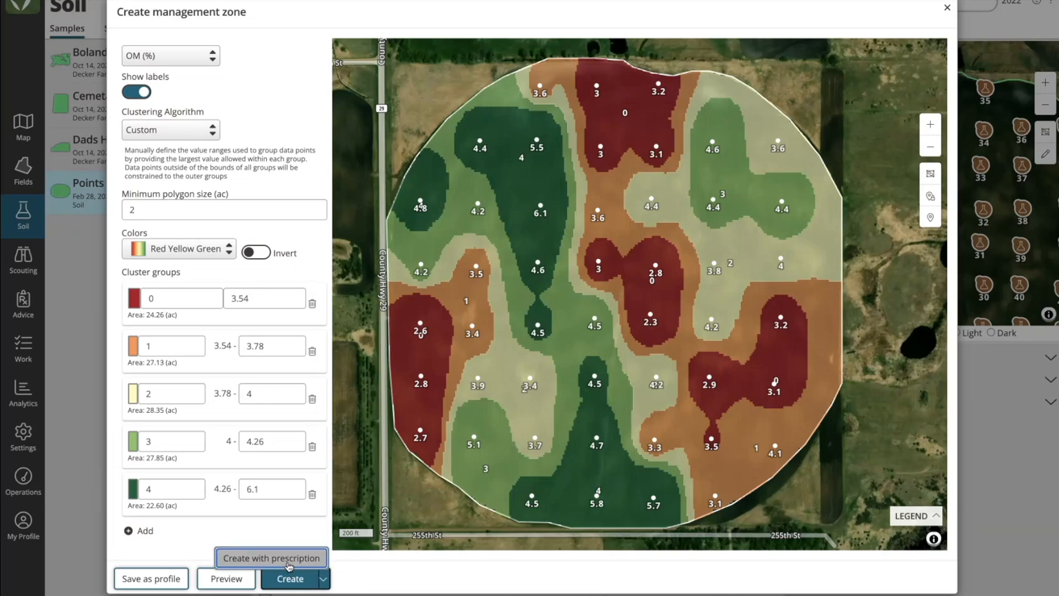
{"action": "left_click", "coordinate": [274, 558]}
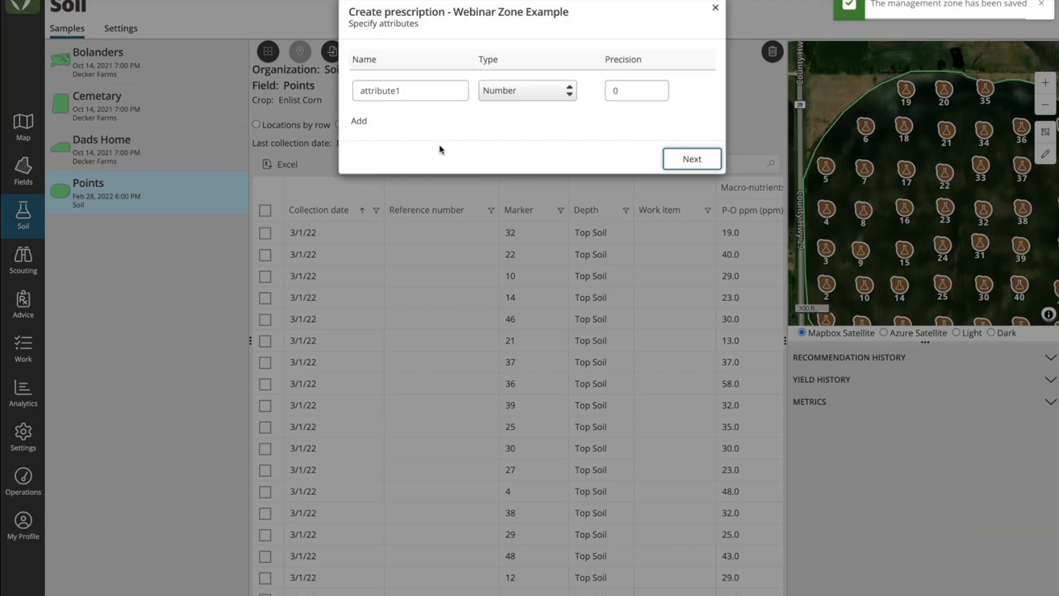
Step: Name the prescription attribute "Nitrogen", keep its type as Number, and continue to the values for each zone
{"action": "left_click", "coordinate": [423, 92]}
{"action": "left_click_drag", "start_coordinate": [423, 92], "coordinate": [282, 91]}
{"action": "type", "text": "Ni"}
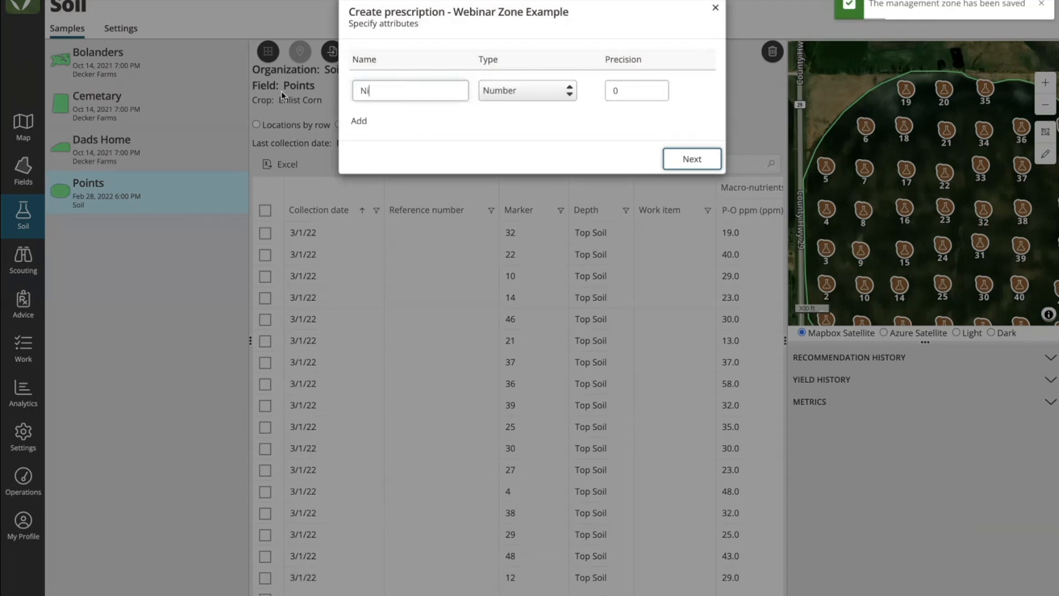
{"action": "type", "text": "trogen"}
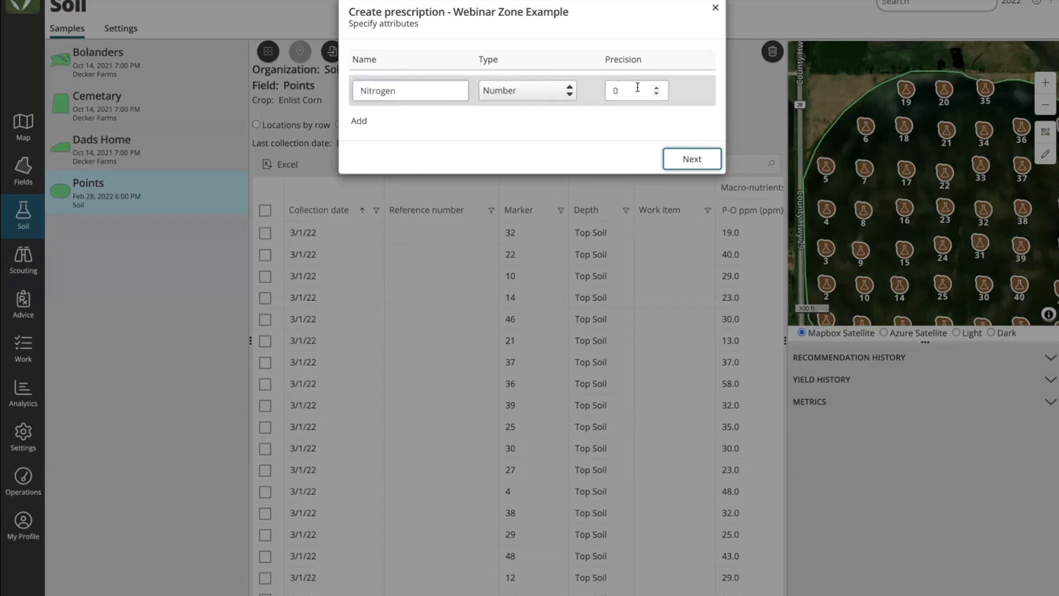
{"action": "left_click", "coordinate": [572, 91]}
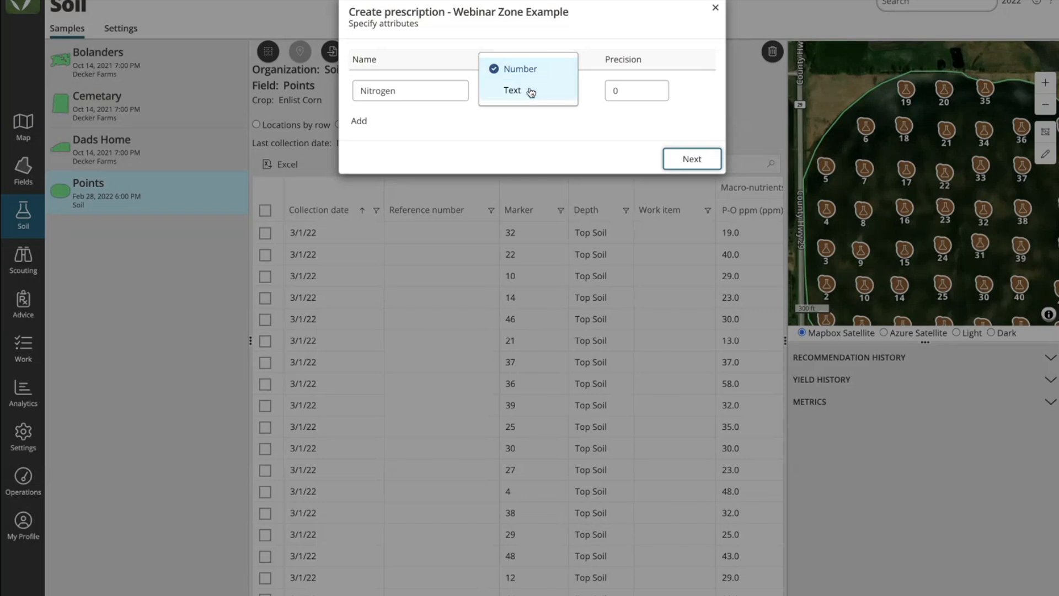
{"action": "left_click", "coordinate": [525, 138]}
{"action": "left_click_drag", "start_coordinate": [622, 93], "coordinate": [590, 93]}
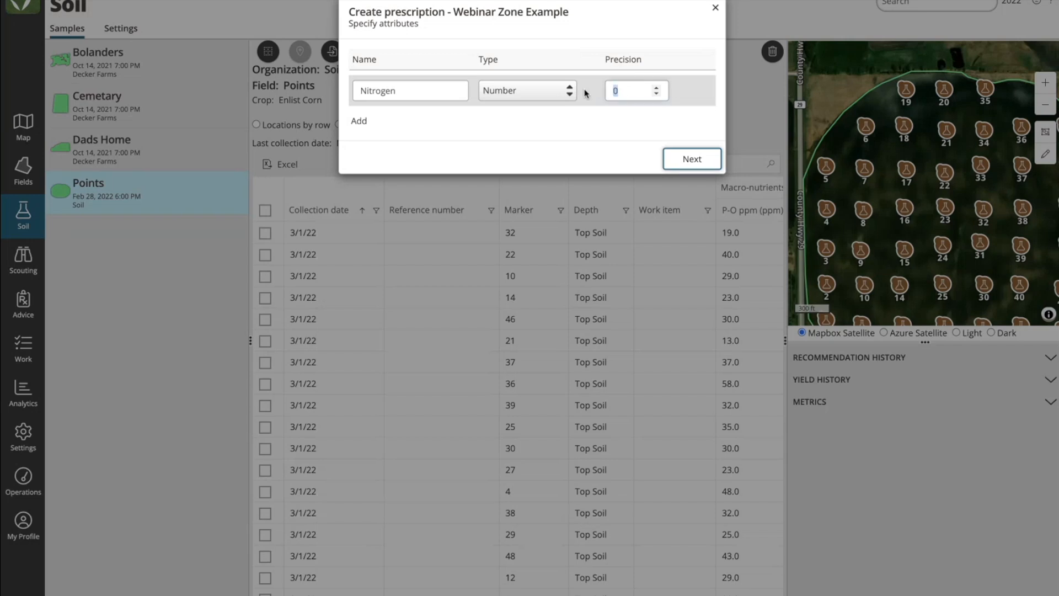
{"action": "type", "text": "2"}
{"action": "key", "text": "BackSpace"}
{"action": "left_click", "coordinate": [691, 160]}
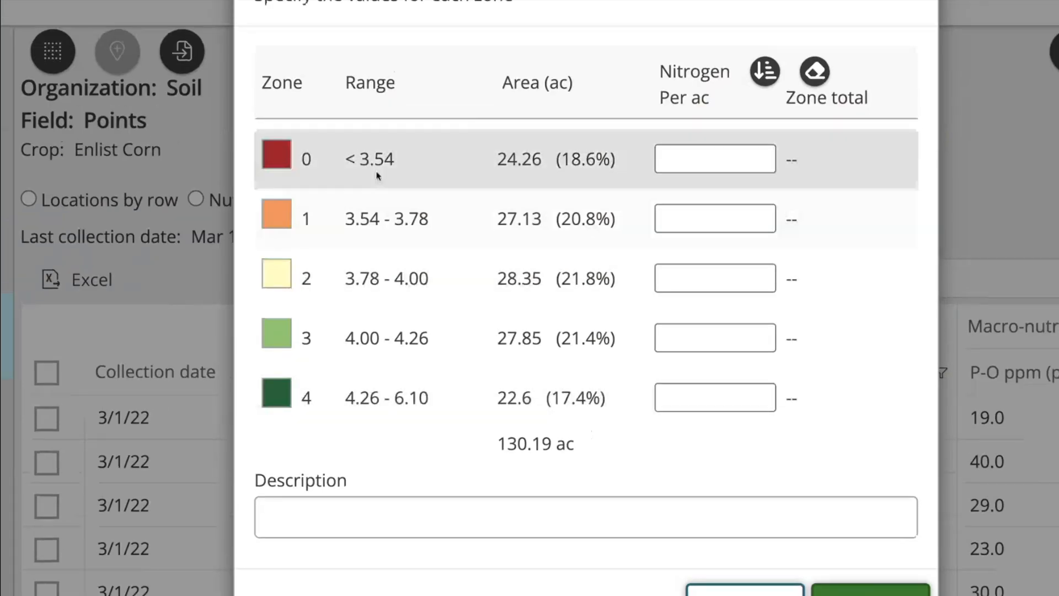
Step: Set the nitrogen rate per acre to 100 for zone 0 and 400 for zone 4, and auto-fill the rates of the zones between
{"action": "left_click_drag", "start_coordinate": [346, 83], "coordinate": [401, 84]}
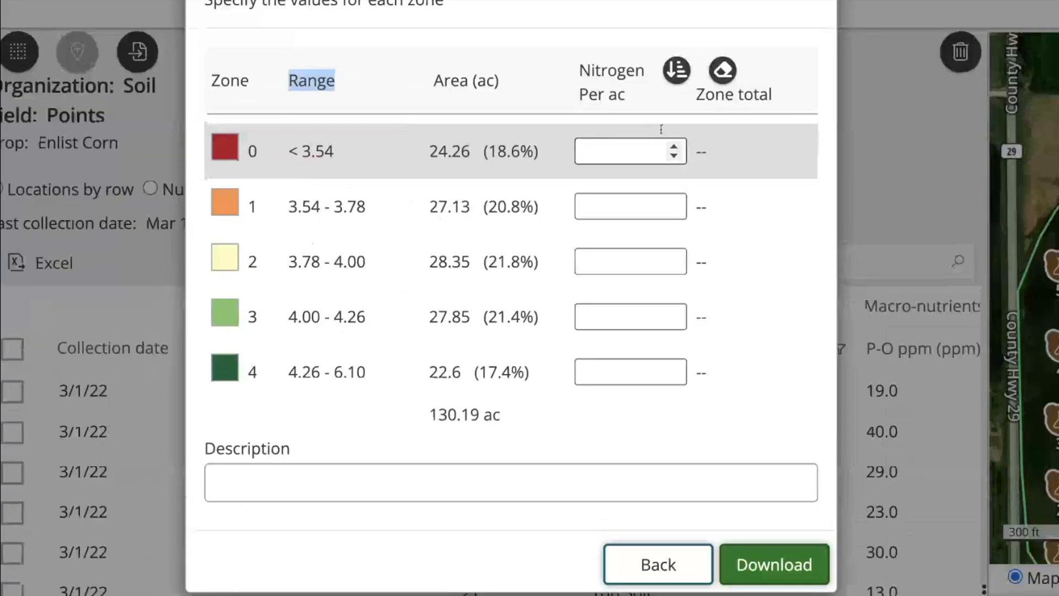
{"action": "left_click", "coordinate": [683, 112]}
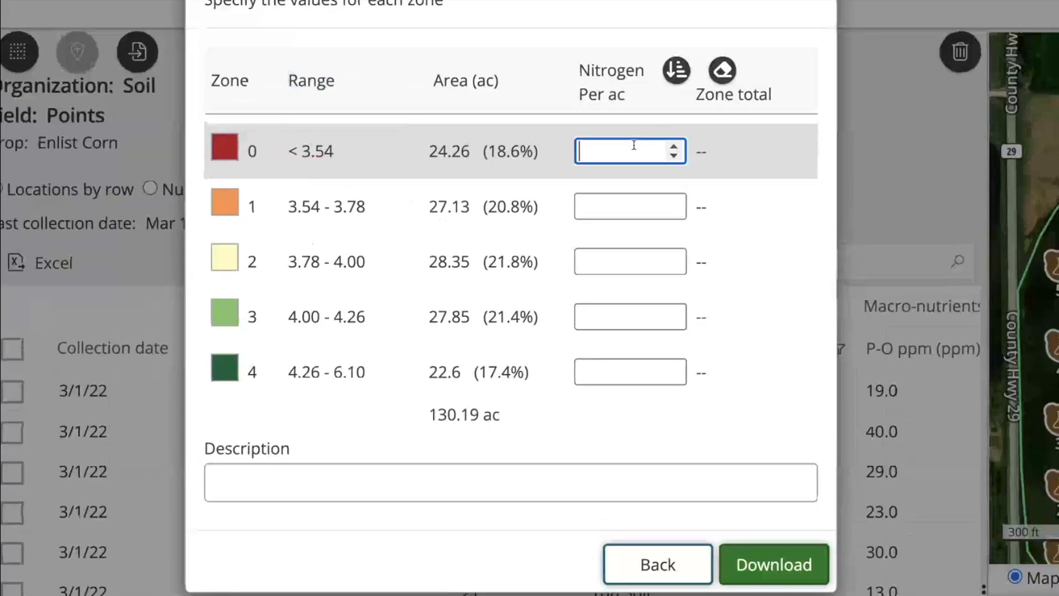
{"action": "type", "text": "100"}
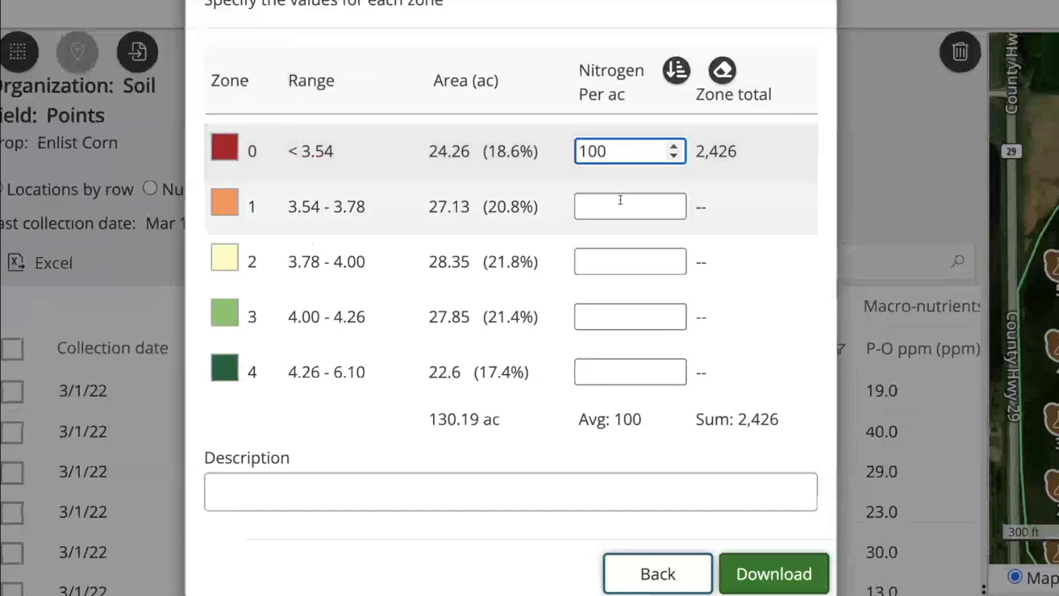
{"action": "left_click", "coordinate": [607, 366]}
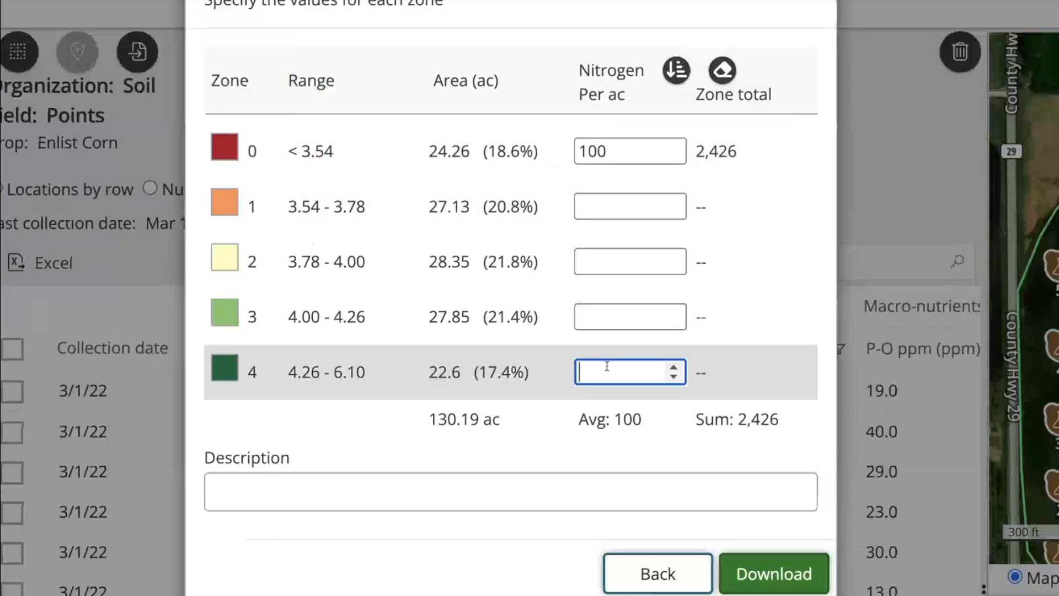
{"action": "type", "text": "400"}
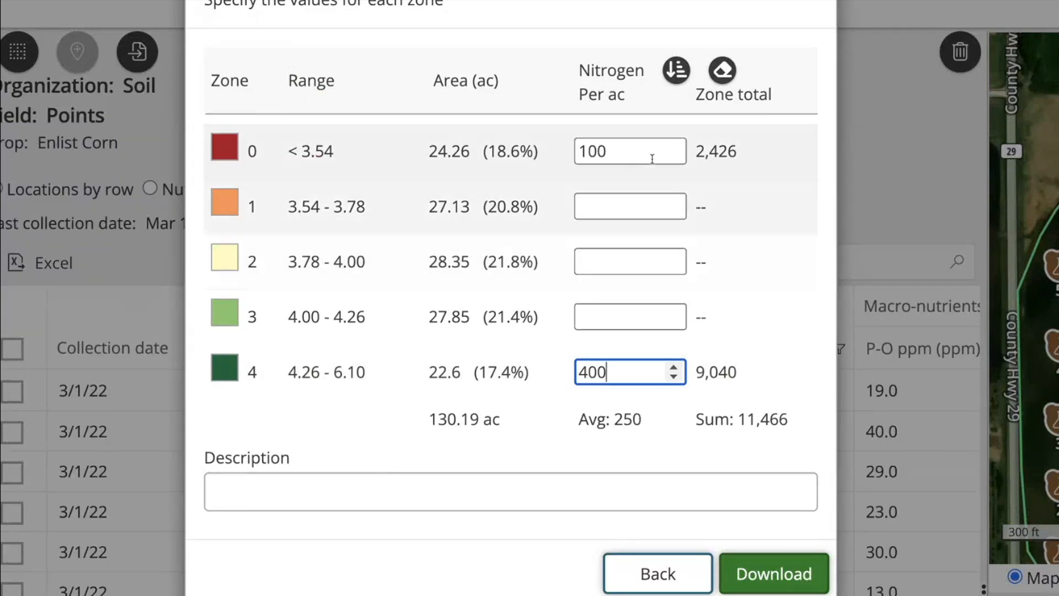
{"action": "left_click", "coordinate": [675, 71]}
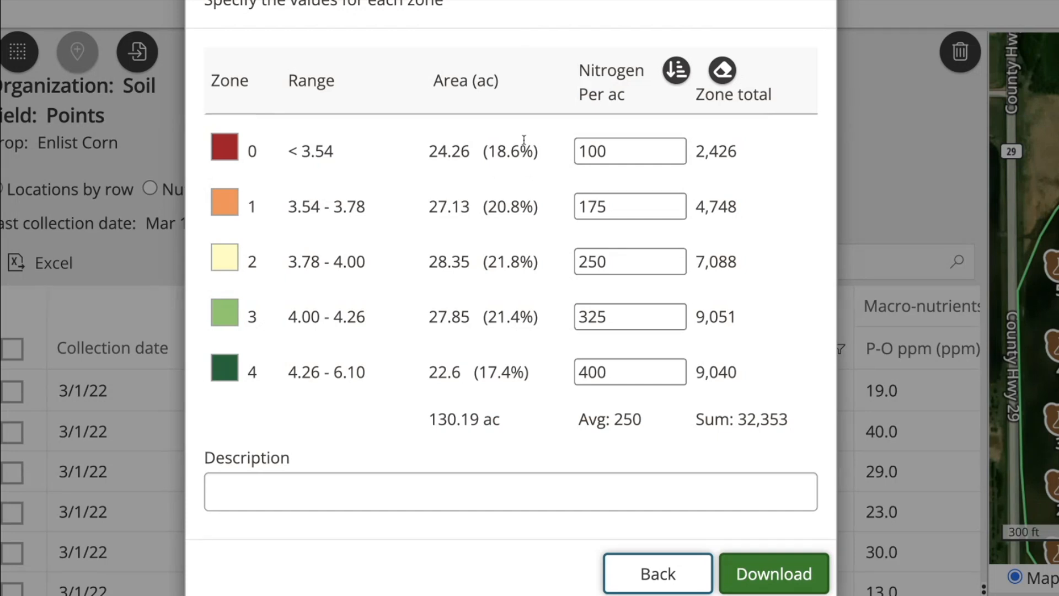
Step: Set the nitrogen rate of zone 2 to 275 per acre
{"action": "left_click_drag", "start_coordinate": [621, 262], "coordinate": [529, 264]}
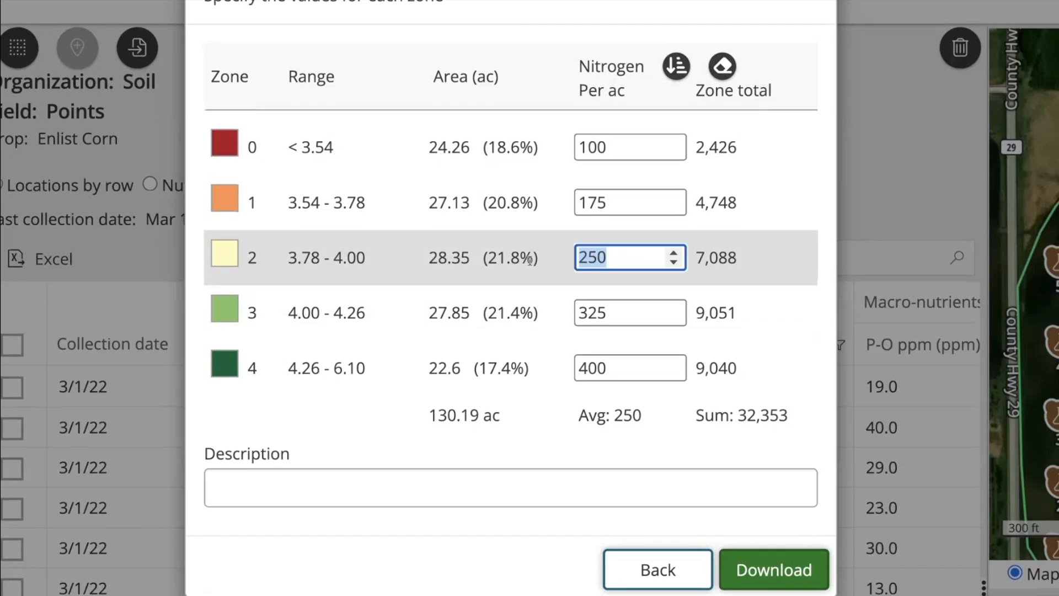
{"action": "type", "text": "275"}
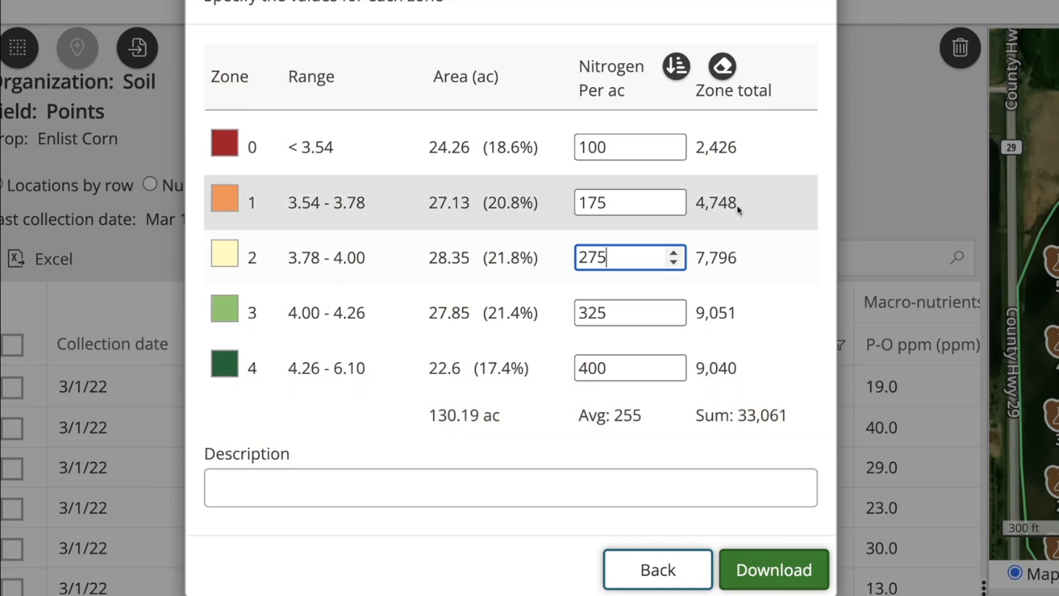
Step: Review zone 0's nitrogen rate, area and zone total along with the overall sum, and close the prescription dialog
{"action": "left_click_drag", "start_coordinate": [625, 139], "coordinate": [571, 147]}
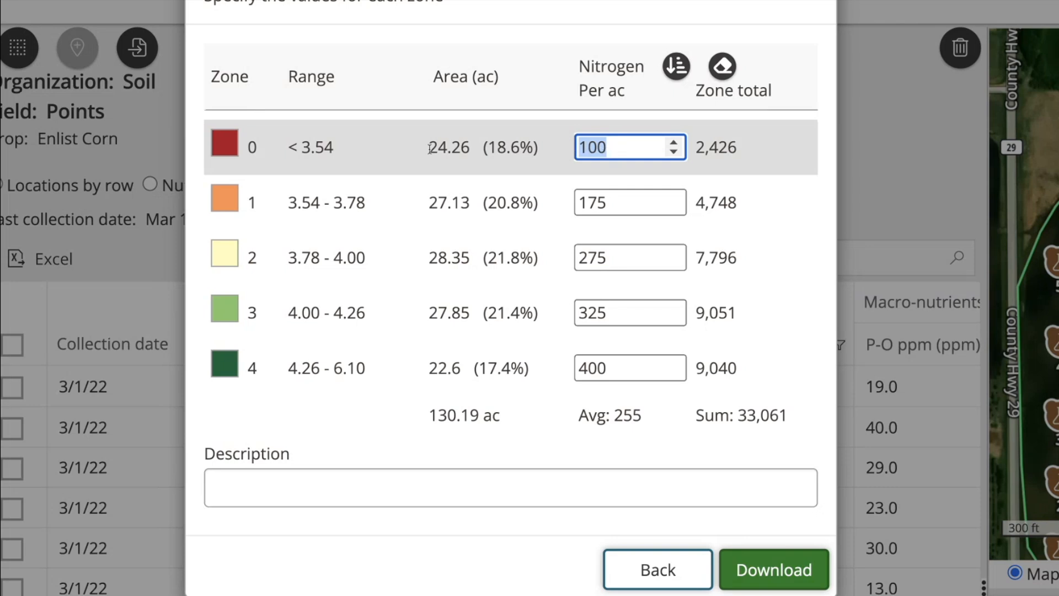
{"action": "left_click_drag", "start_coordinate": [429, 147], "coordinate": [464, 146]}
{"action": "left_click_drag", "start_coordinate": [697, 147], "coordinate": [737, 149]}
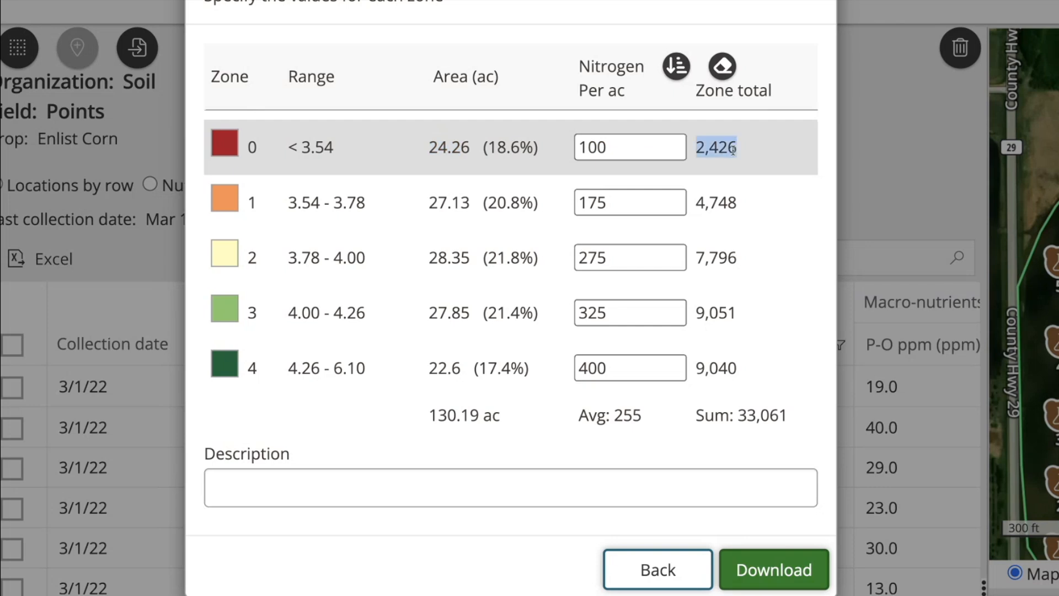
{"action": "left_click_drag", "start_coordinate": [696, 415], "coordinate": [796, 420]}
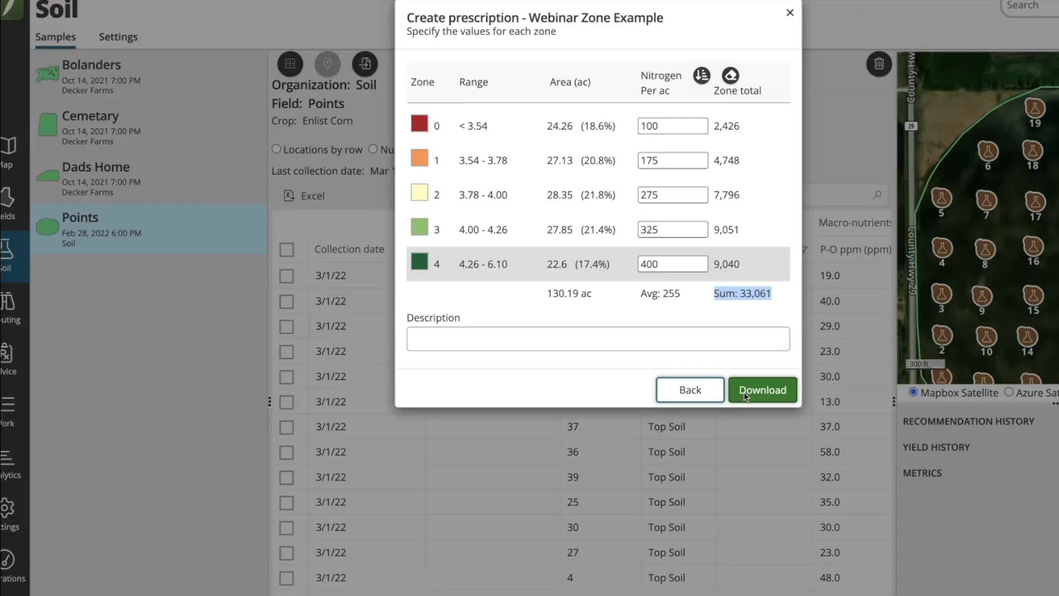
{"action": "left_click", "coordinate": [774, 578]}
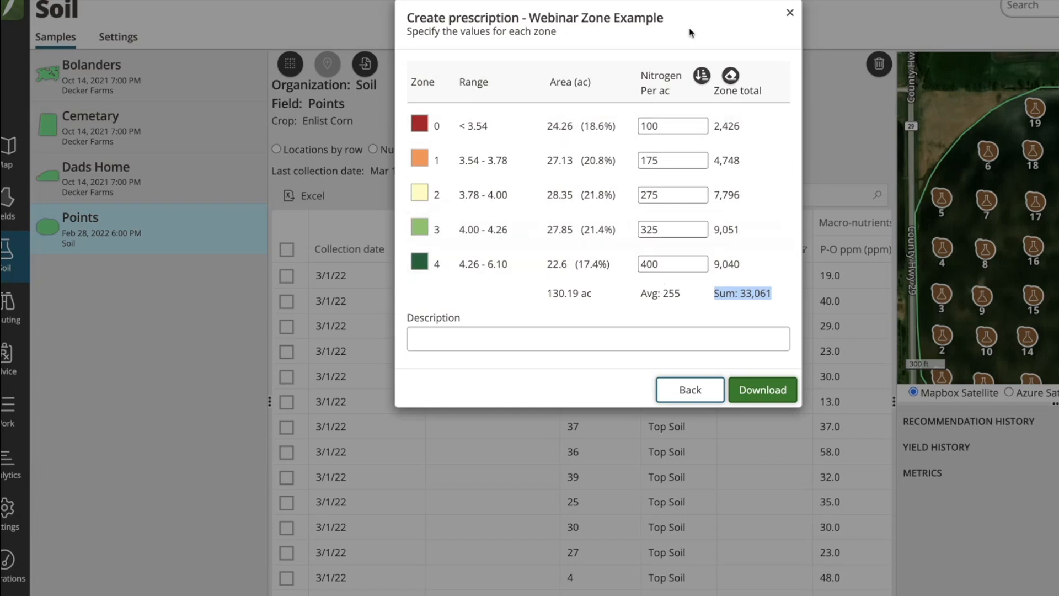
{"action": "left_click", "coordinate": [790, 14]}
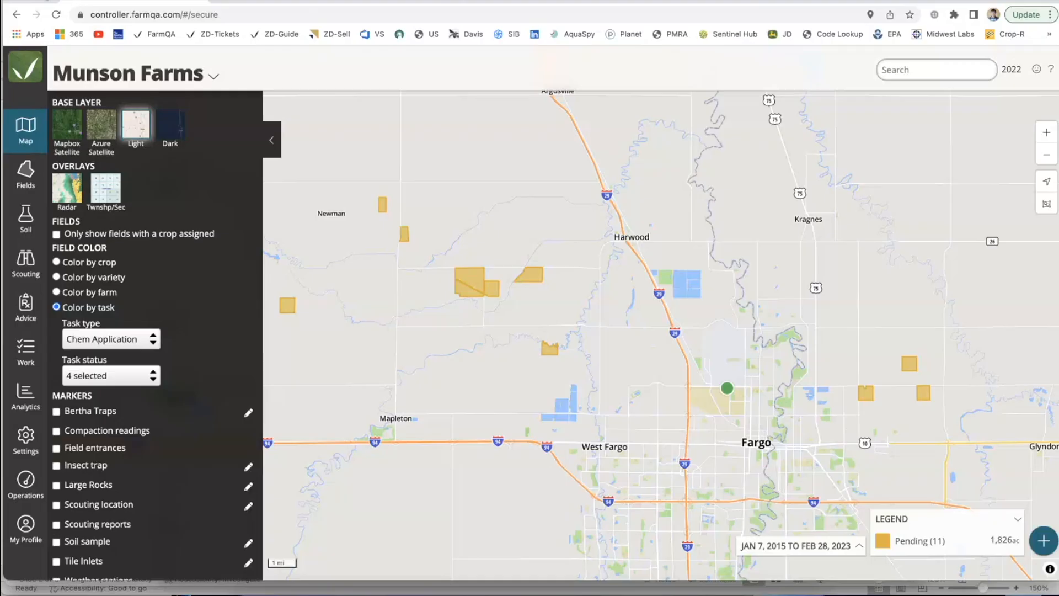
Step: Open the fields' crop rotation, make more room for the field details, and group the rotation table by the 2023 crop
{"action": "key", "text": "ctrl+super+f"}
{"action": "left_click", "coordinate": [25, 174]}
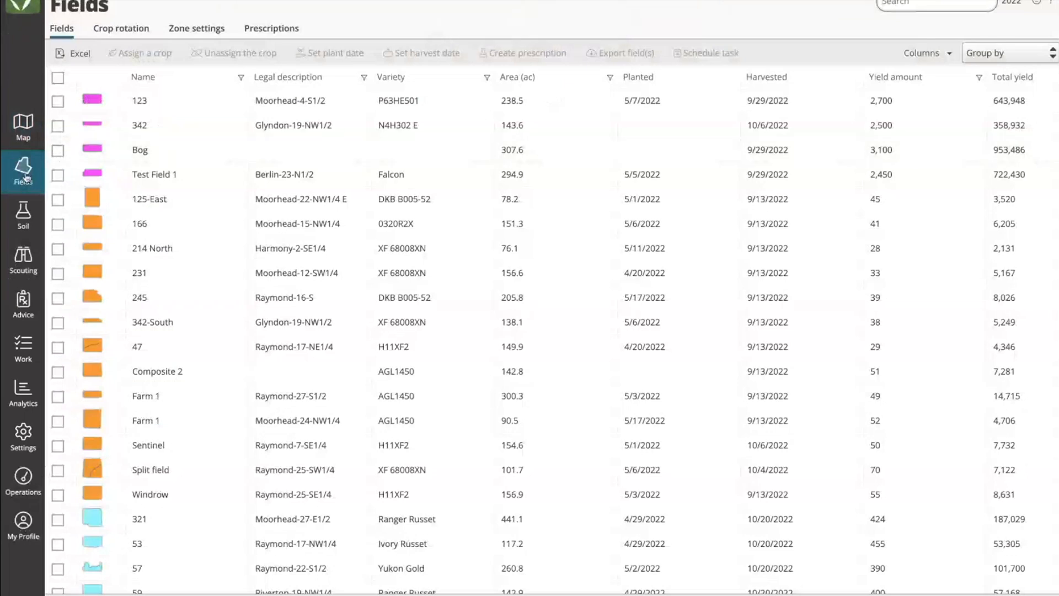
{"action": "left_click", "coordinate": [131, 30]}
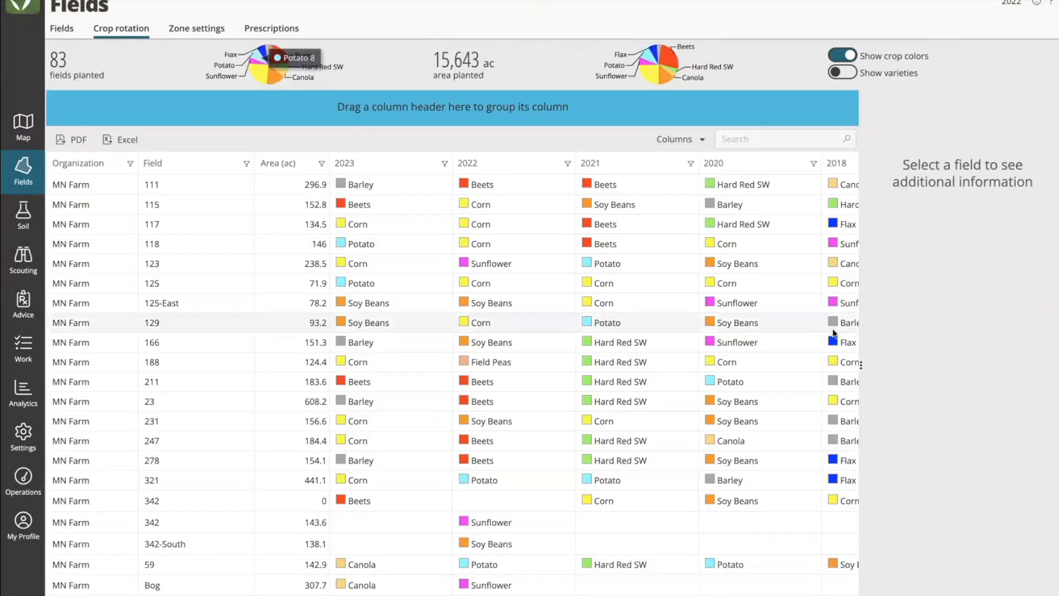
{"action": "left_click_drag", "start_coordinate": [879, 364], "coordinate": [827, 364]}
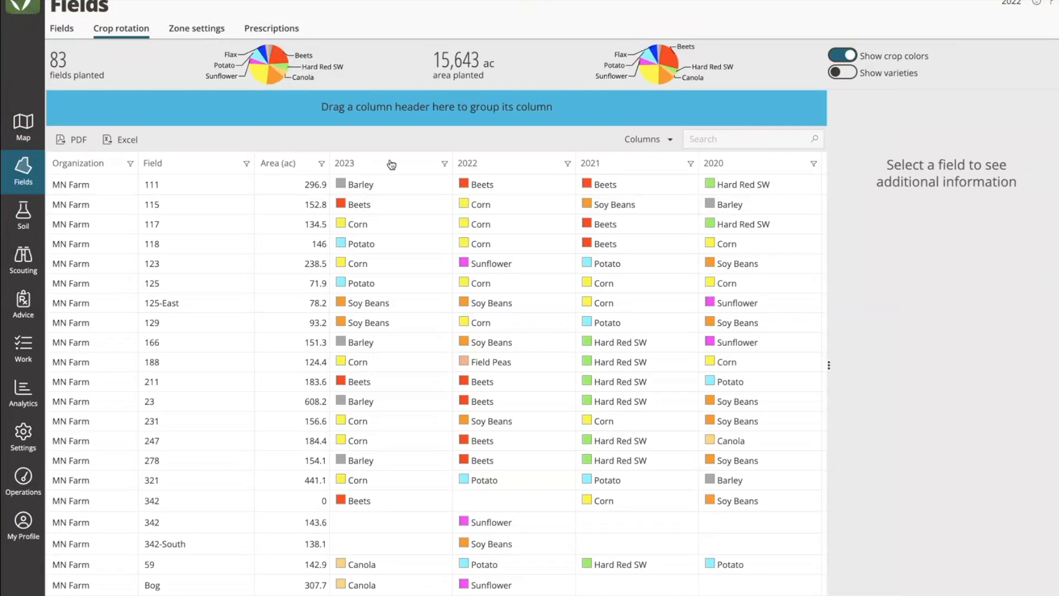
{"action": "left_click_drag", "start_coordinate": [364, 164], "coordinate": [411, 109]}
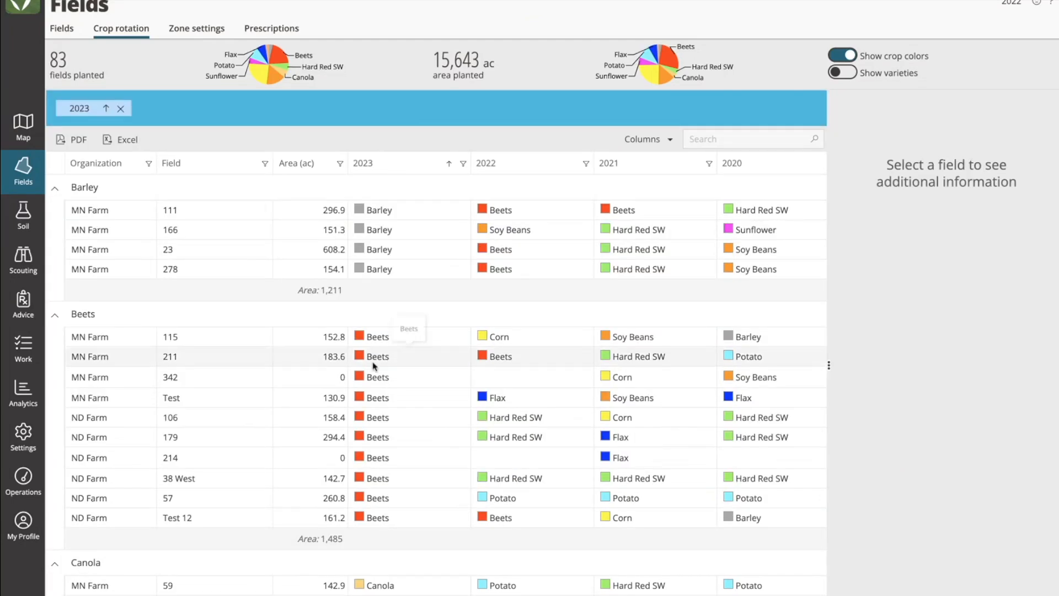
Step: Examine the 2023 crop groups and each field's planted crops in earlier years back to 2018
{"action": "scroll", "coordinate": [373, 359], "scroll_direction": "down", "scroll_amount": 3}
{"action": "scroll", "coordinate": [373, 364], "scroll_direction": "up", "scroll_amount": 3}
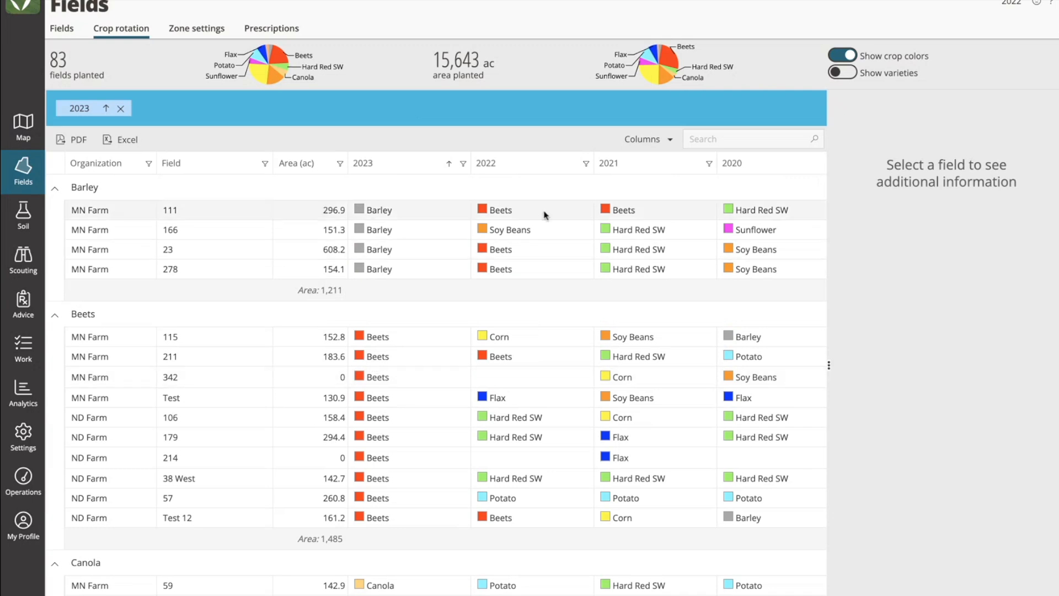
{"action": "scroll", "coordinate": [738, 273], "scroll_direction": "right", "scroll_amount": 1}
{"action": "scroll", "coordinate": [738, 272], "scroll_direction": "right", "scroll_amount": 5}
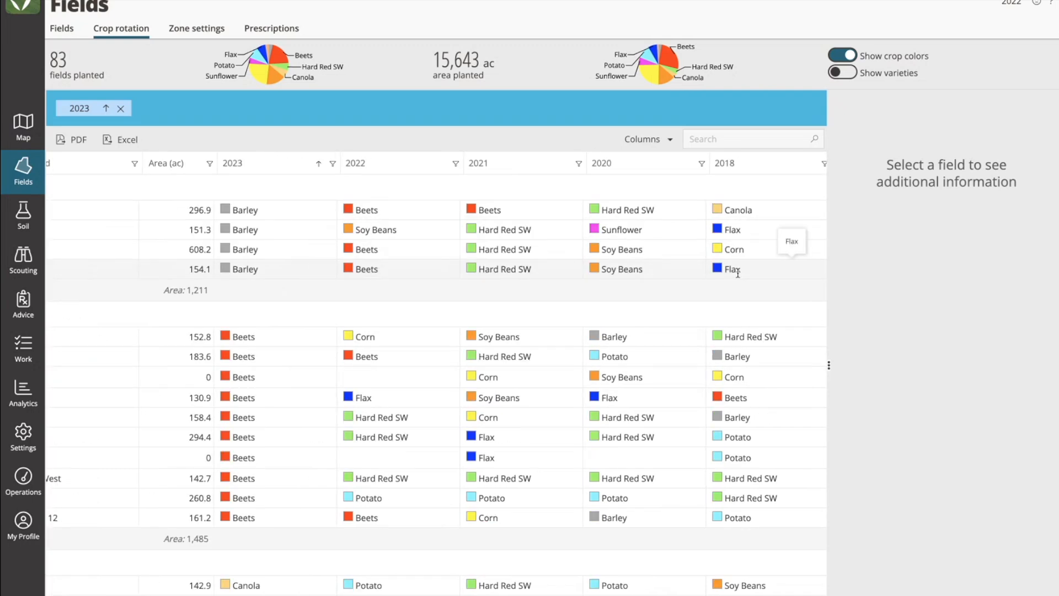
{"action": "scroll", "coordinate": [613, 277], "scroll_direction": "left", "scroll_amount": 6}
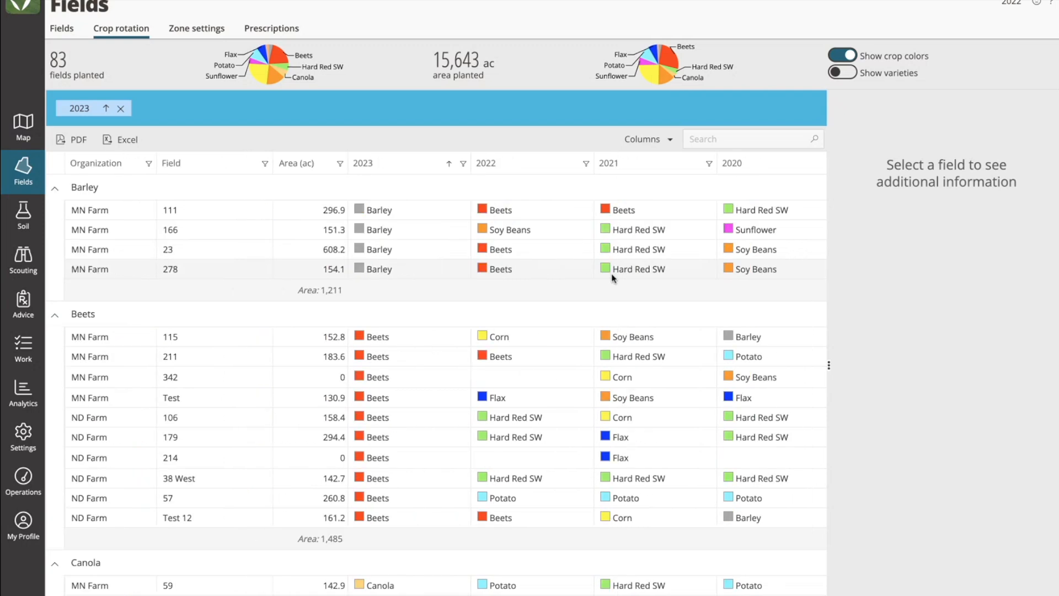
Step: Hide the 2018 and 2019 columns in the crop rotation table
{"action": "left_click", "coordinate": [666, 140]}
{"action": "scroll", "coordinate": [590, 291], "scroll_direction": "down", "scroll_amount": 3}
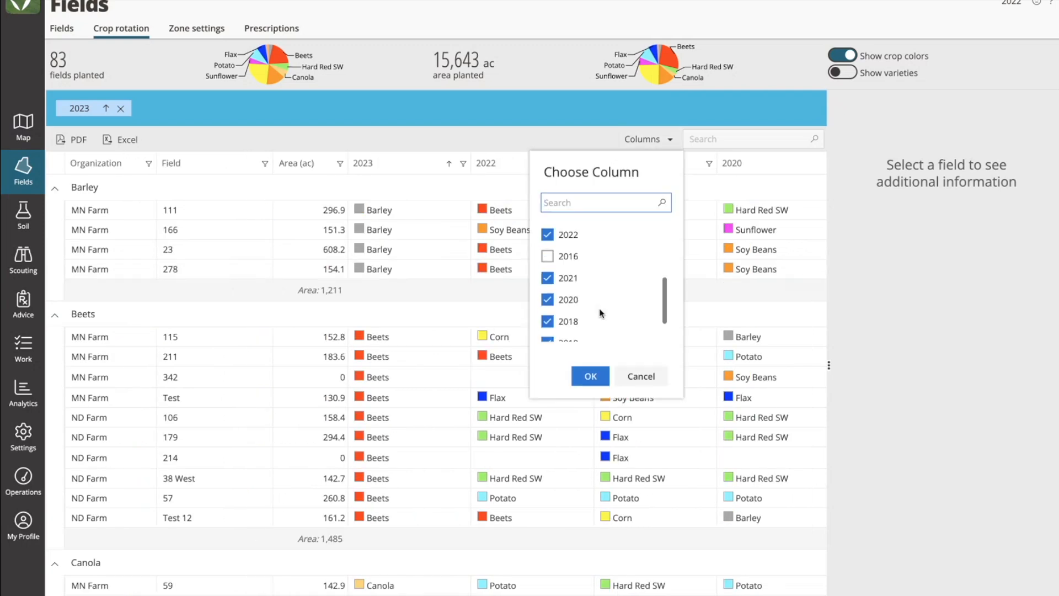
{"action": "scroll", "coordinate": [586, 287], "scroll_direction": "up", "scroll_amount": 2}
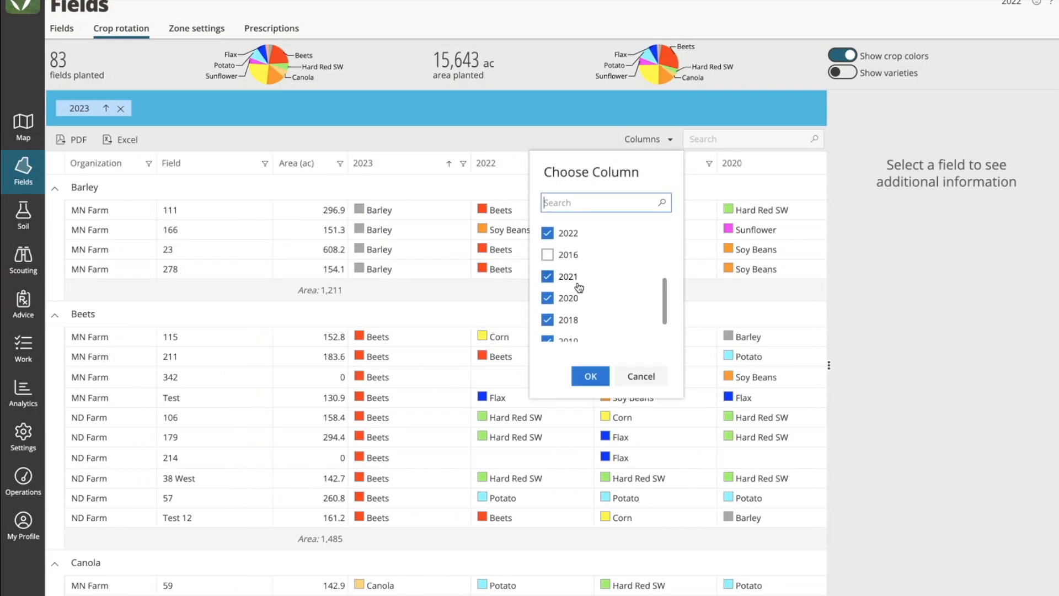
{"action": "scroll", "coordinate": [582, 279], "scroll_direction": "down", "scroll_amount": 2}
{"action": "left_click", "coordinate": [574, 325]}
{"action": "left_click", "coordinate": [551, 280]}
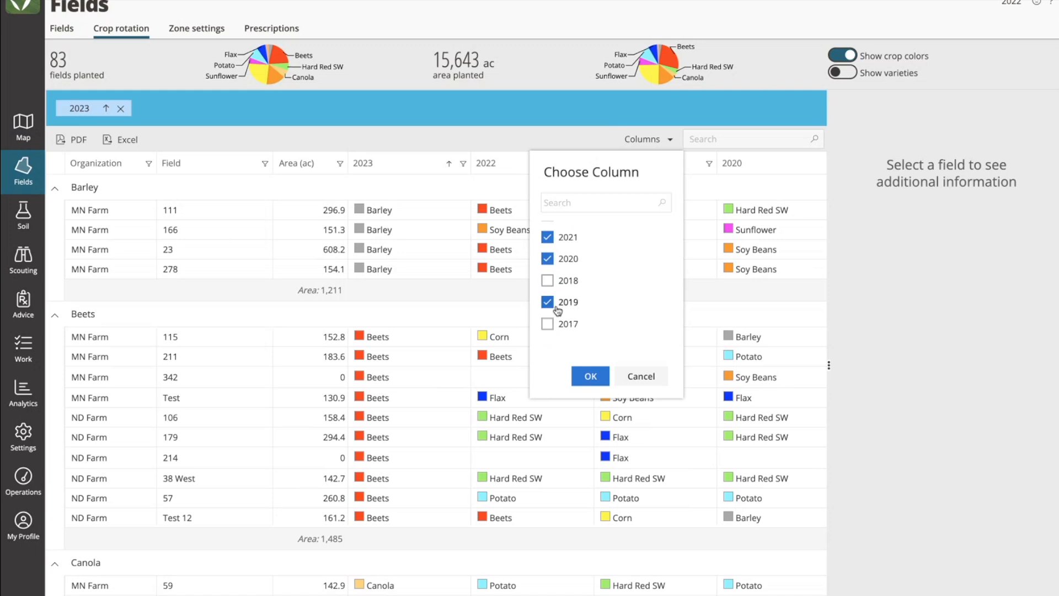
{"action": "left_click", "coordinate": [549, 301]}
{"action": "left_click", "coordinate": [589, 374]}
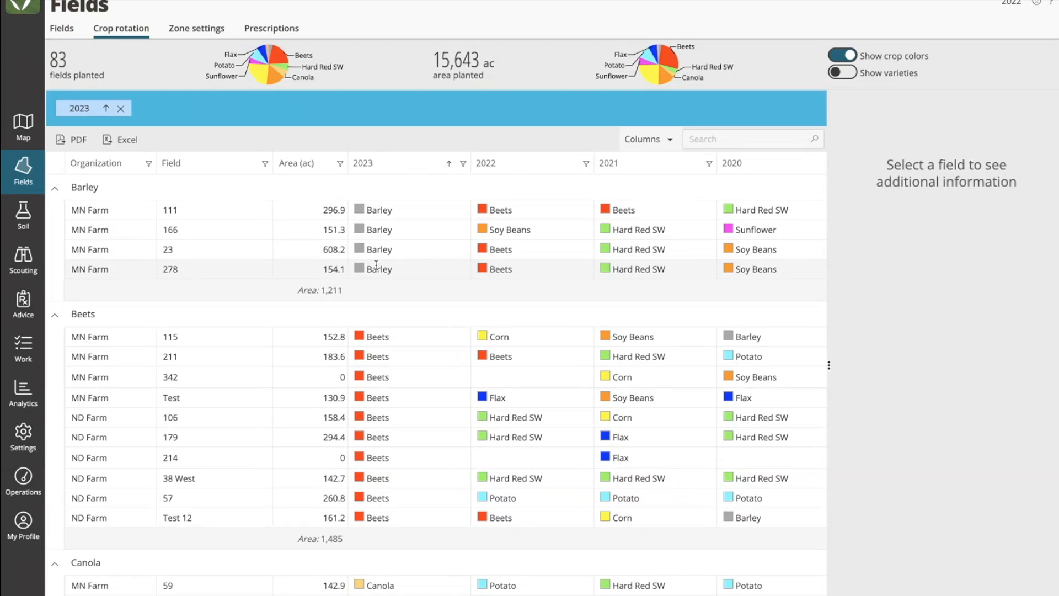
Step: Select field 211 in the Beets group and examine its recommendation history and yield history
{"action": "left_click", "coordinate": [230, 359]}
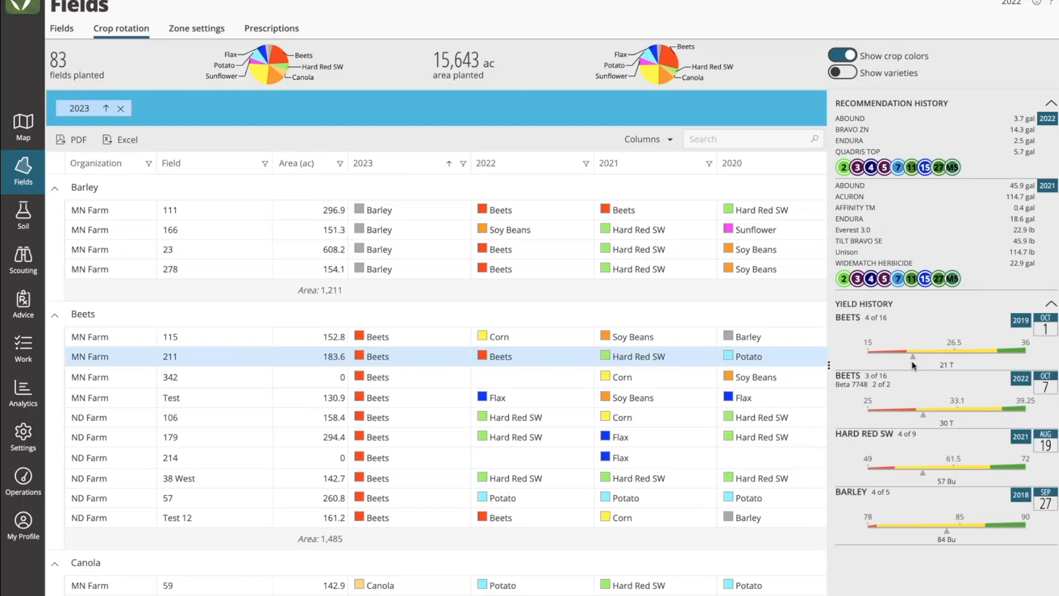
{"action": "left_click_drag", "start_coordinate": [842, 319], "coordinate": [916, 363]}
{"action": "left_click", "coordinate": [931, 326]}
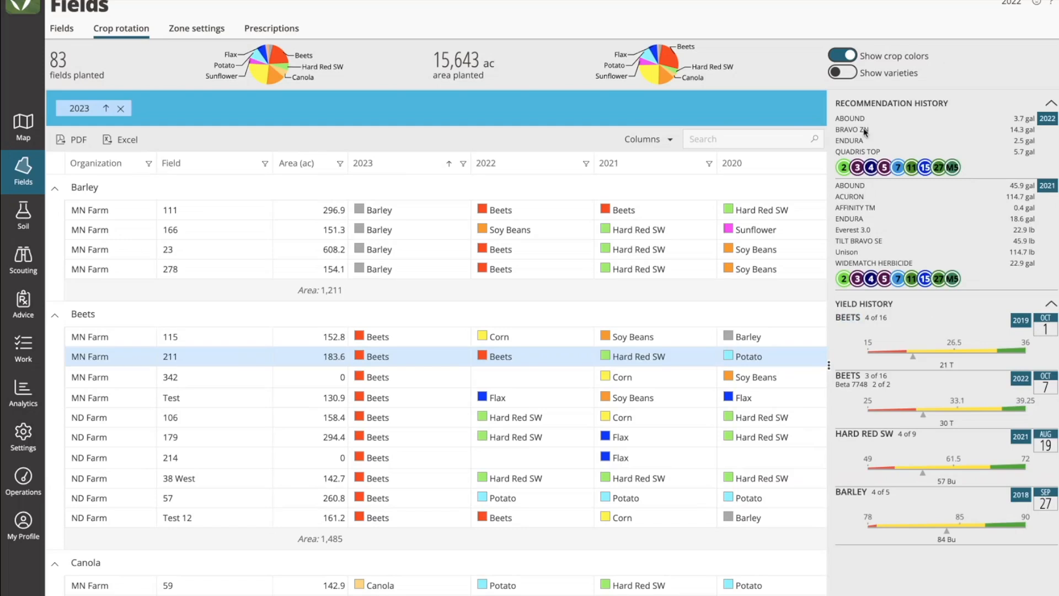
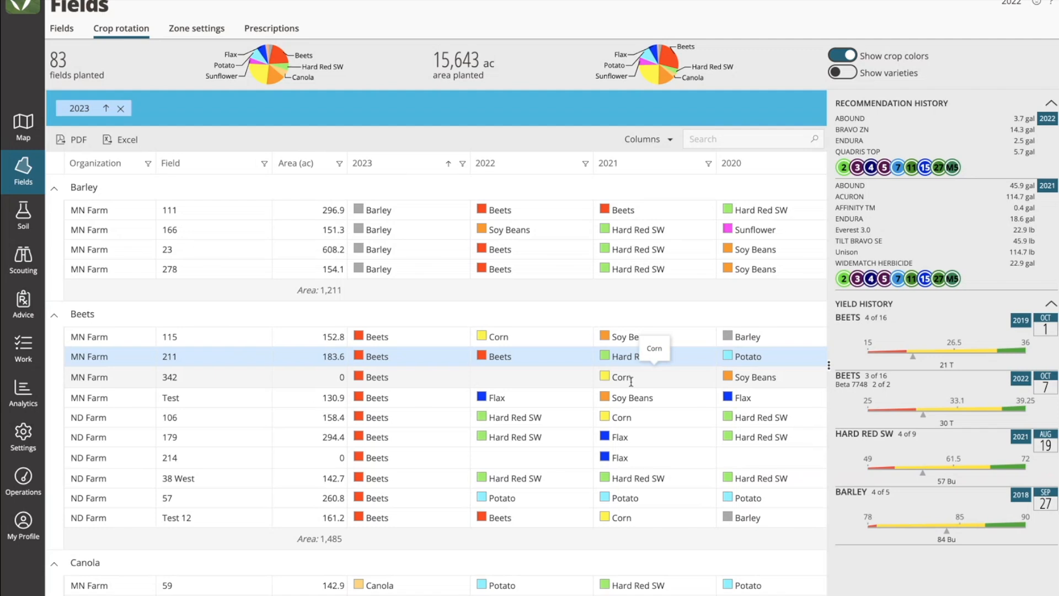
Step: Hide the 2020 column in the crop rotation table
{"action": "left_click", "coordinate": [665, 149]}
{"action": "scroll", "coordinate": [574, 293], "scroll_direction": "up", "scroll_amount": 1}
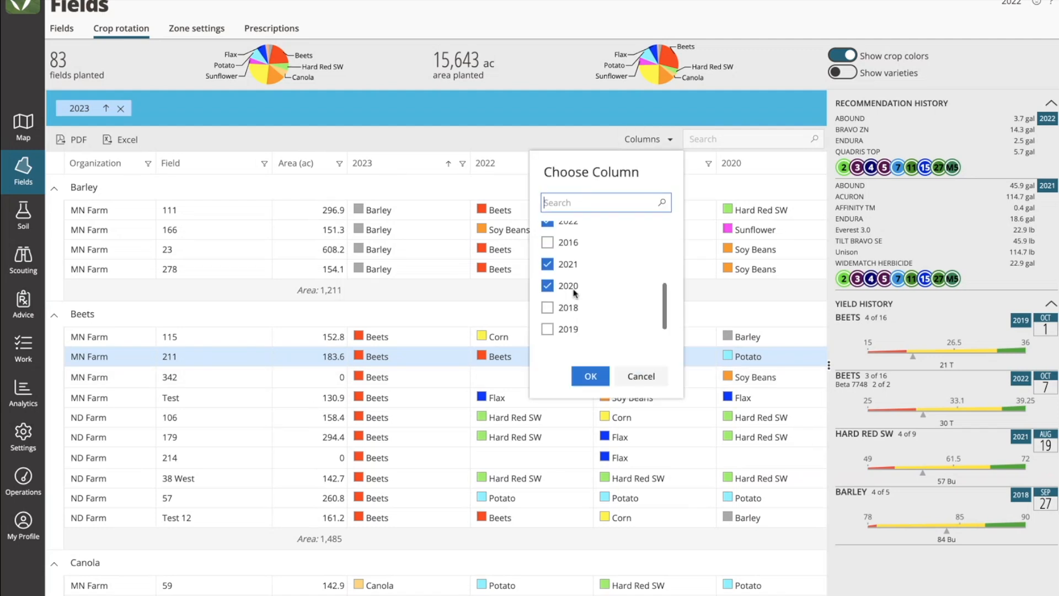
{"action": "left_click", "coordinate": [547, 293]}
{"action": "left_click", "coordinate": [588, 375]}
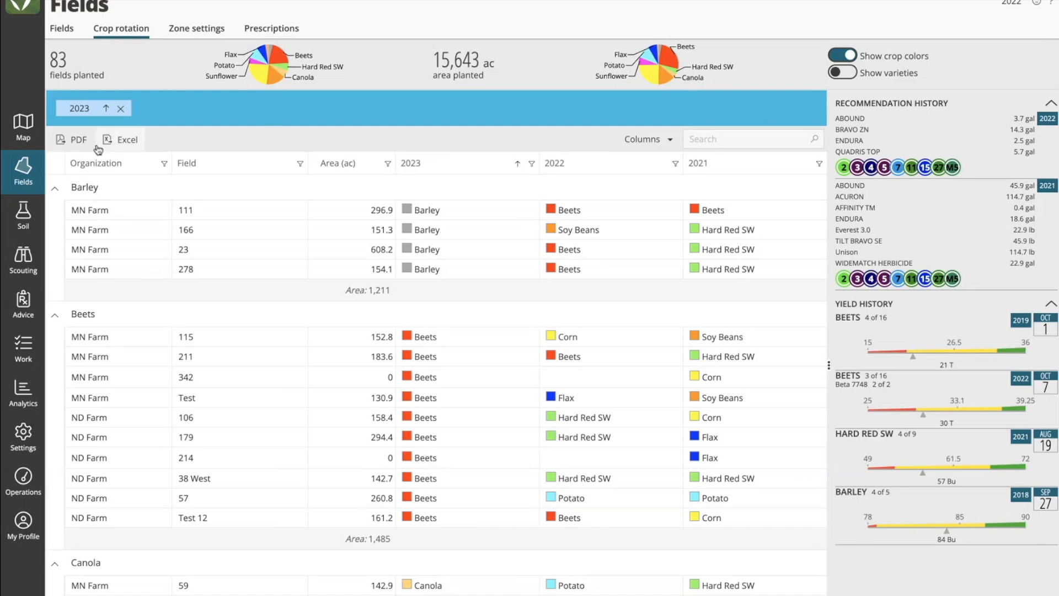
Step: Export the grouped crop rotation table to Excel and check the area subtotals in the exported sheet
{"action": "left_click", "coordinate": [123, 144]}
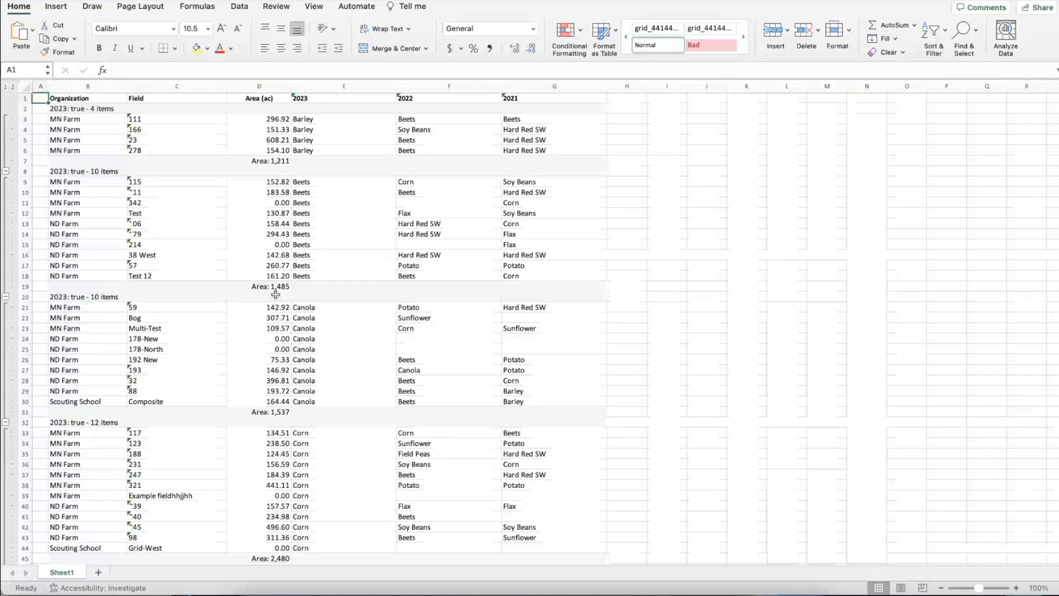
{"action": "left_click", "coordinate": [265, 286]}
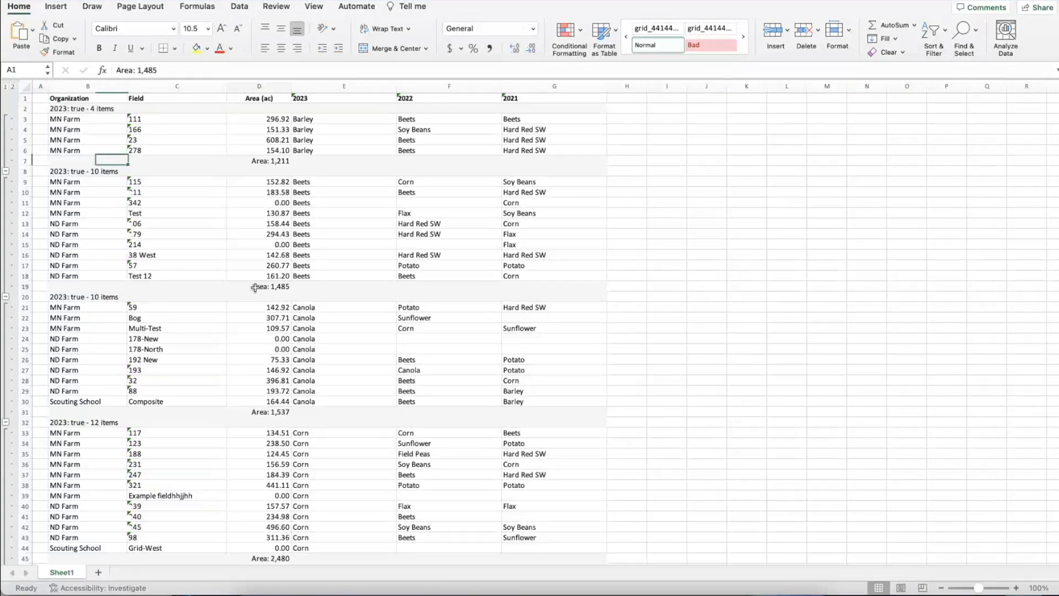
{"action": "left_click", "coordinate": [305, 235]}
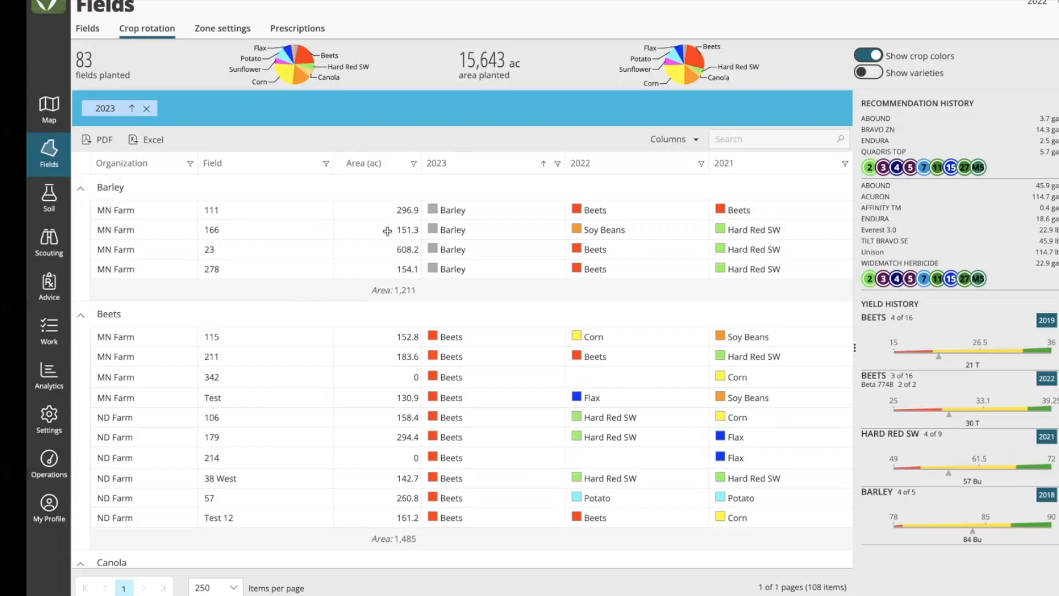
Step: Show varieties grouped by 2023 to examine the area per variety, and return the table to crops grouped by 2023
{"action": "left_click_drag", "start_coordinate": [860, 73], "coordinate": [924, 76]}
{"action": "left_click", "coordinate": [925, 76]}
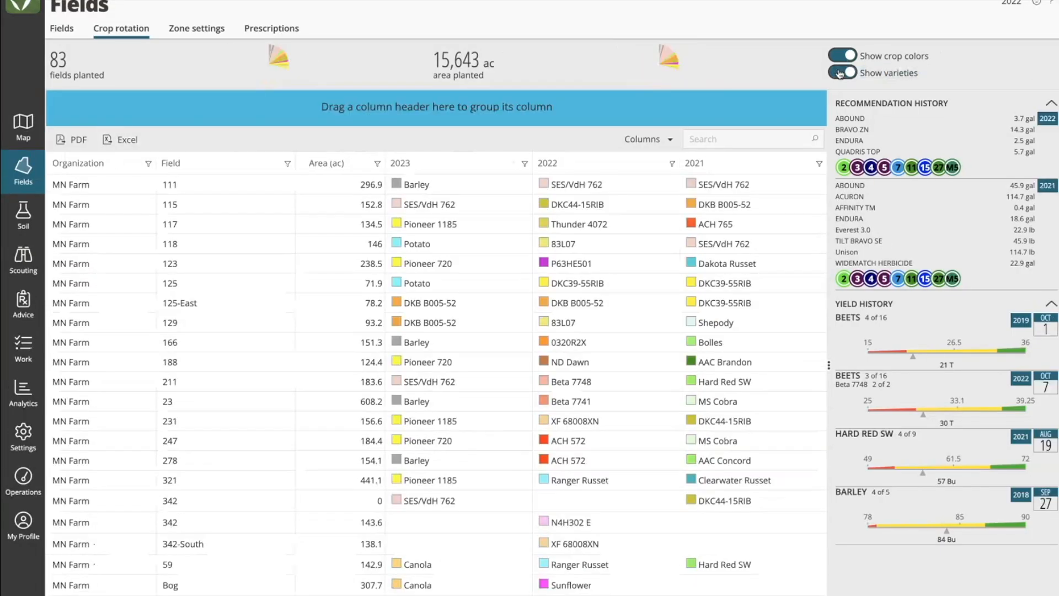
{"action": "left_click_drag", "start_coordinate": [515, 162], "coordinate": [83, 108]}
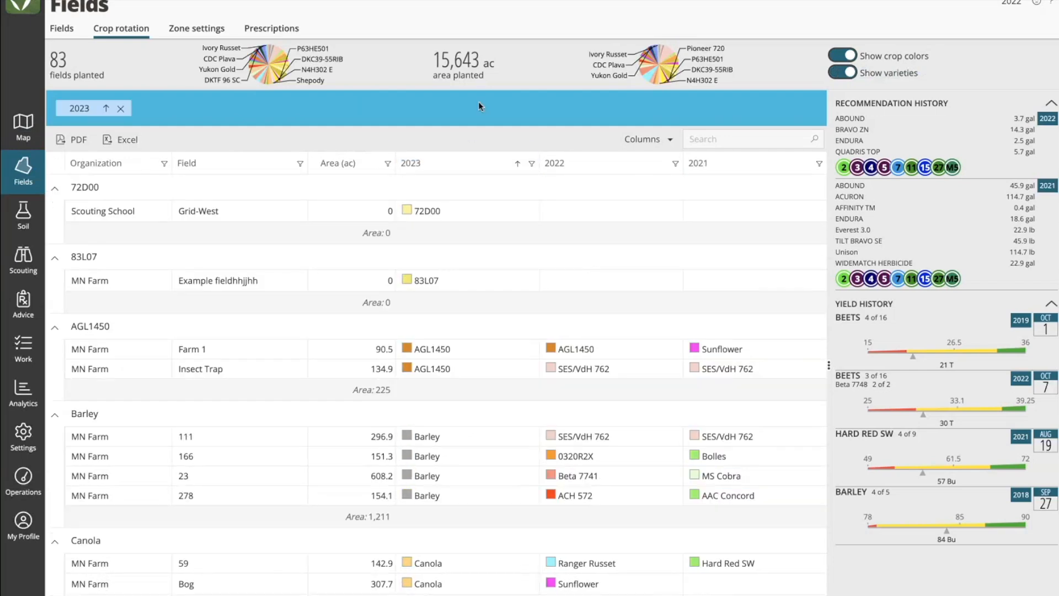
{"action": "scroll", "coordinate": [425, 427], "scroll_direction": "down", "scroll_amount": 6}
{"action": "scroll", "coordinate": [460, 430], "scroll_direction": "down", "scroll_amount": 3}
{"action": "left_click_drag", "start_coordinate": [380, 513], "coordinate": [347, 513]}
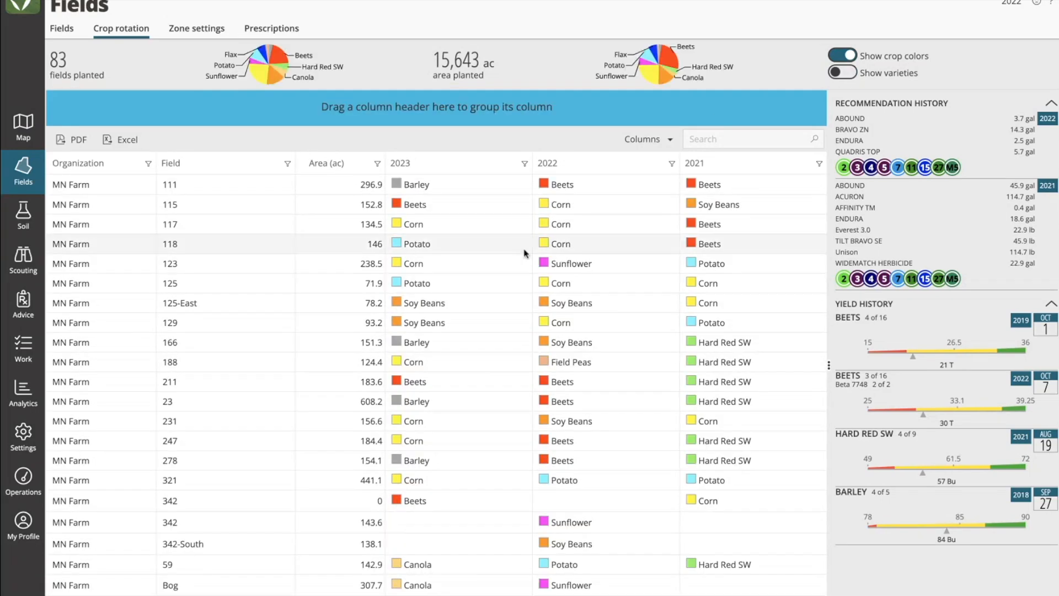
{"action": "left_click_drag", "start_coordinate": [405, 163], "coordinate": [447, 111]}
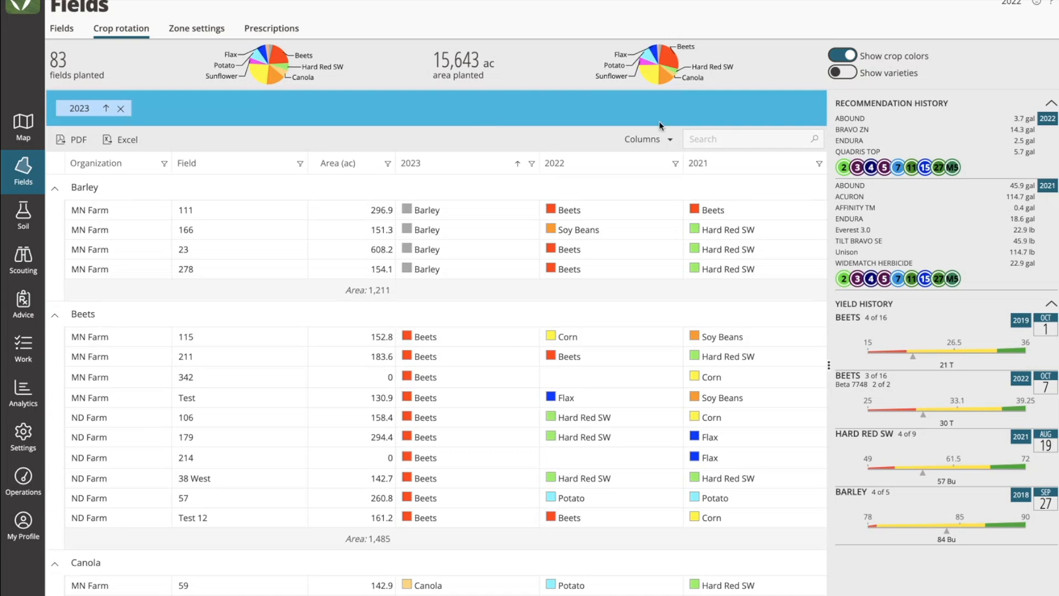
Step: Hide the Organization column in the crop rotation table and export the table as a PDF for review
{"action": "left_click", "coordinate": [659, 139]}
{"action": "scroll", "coordinate": [572, 253], "scroll_direction": "up", "scroll_amount": 3}
{"action": "left_click", "coordinate": [577, 265]}
{"action": "left_click", "coordinate": [590, 376]}
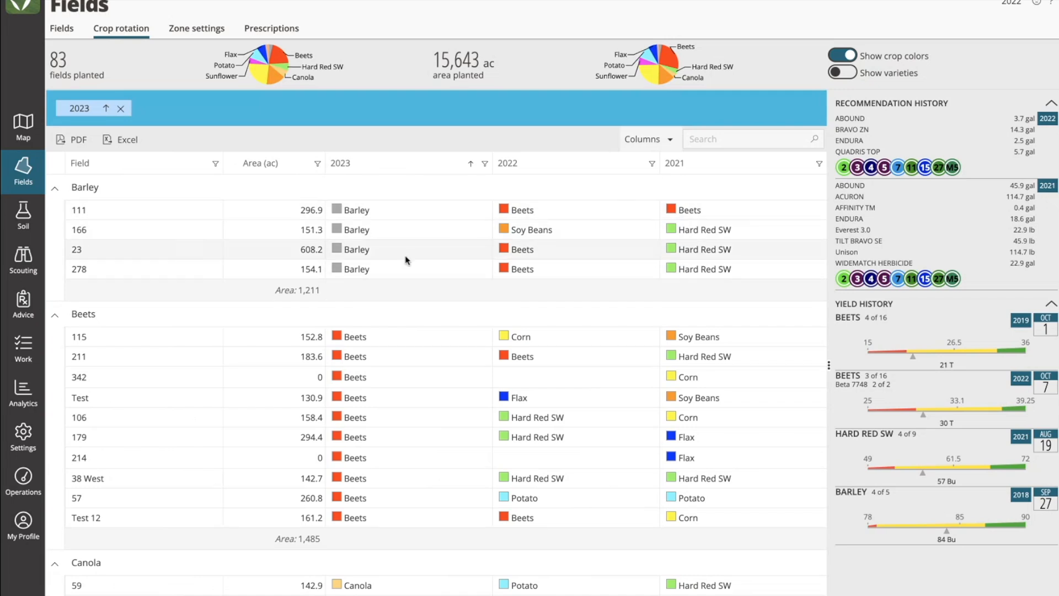
{"action": "left_click", "coordinate": [76, 143]}
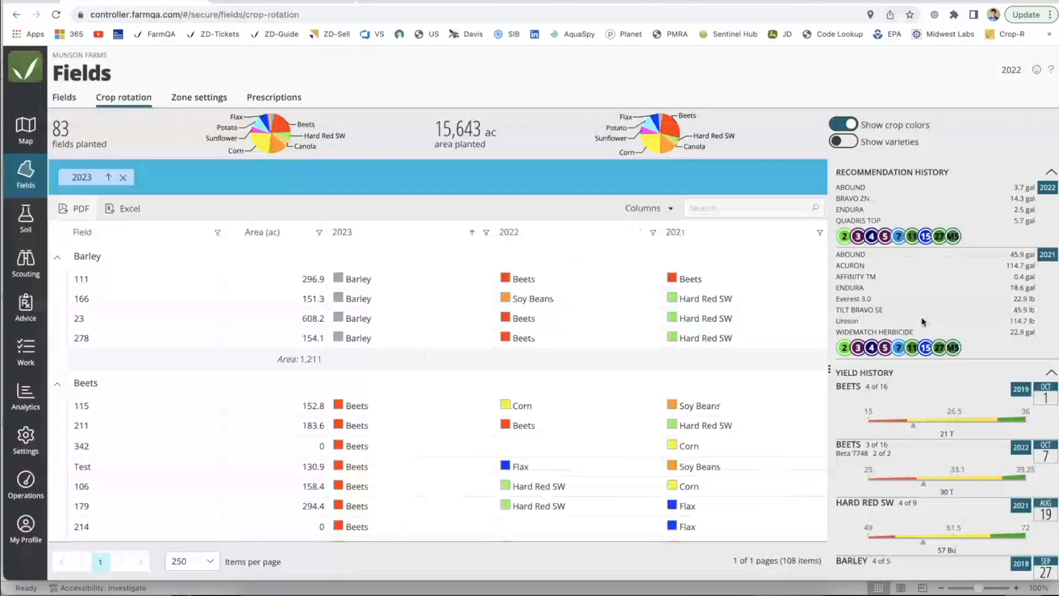
{"action": "scroll", "coordinate": [923, 530], "scroll_direction": "down", "scroll_amount": 1}
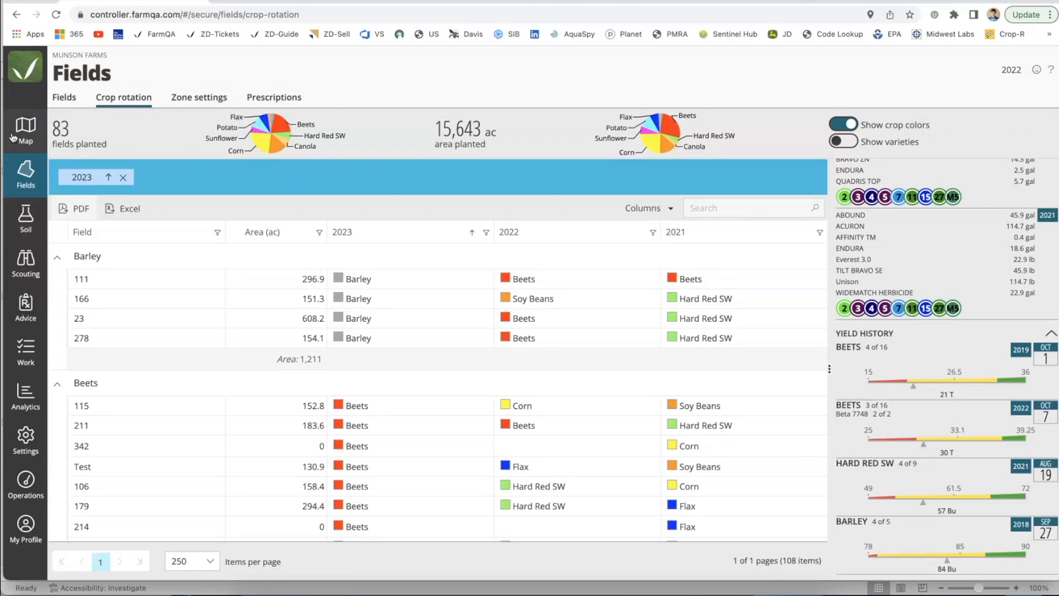
Step: Open the list of fields and group it by crop
{"action": "left_click", "coordinate": [21, 181]}
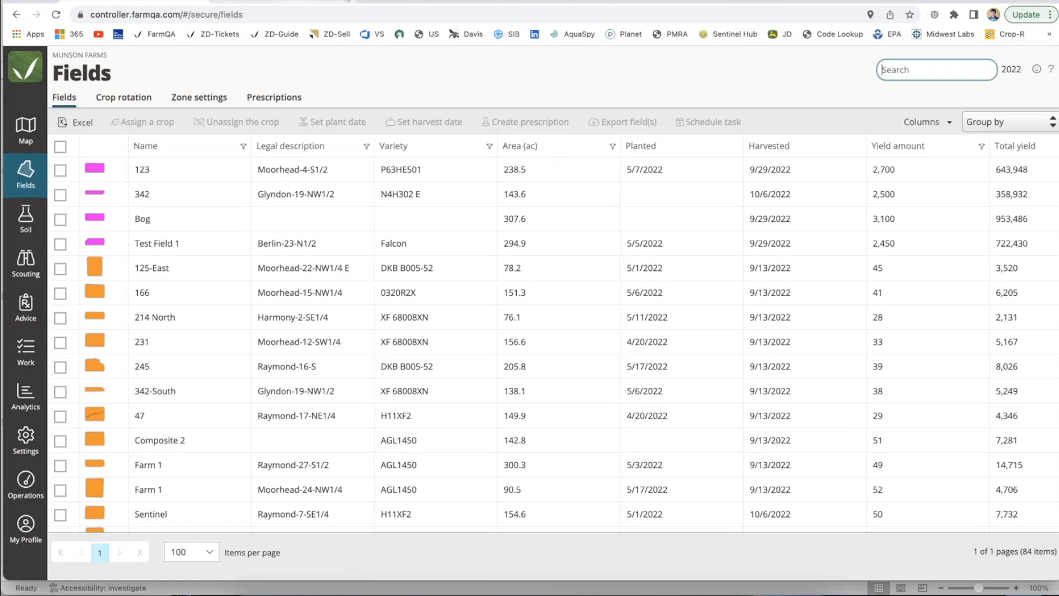
{"action": "left_click", "coordinate": [1002, 127]}
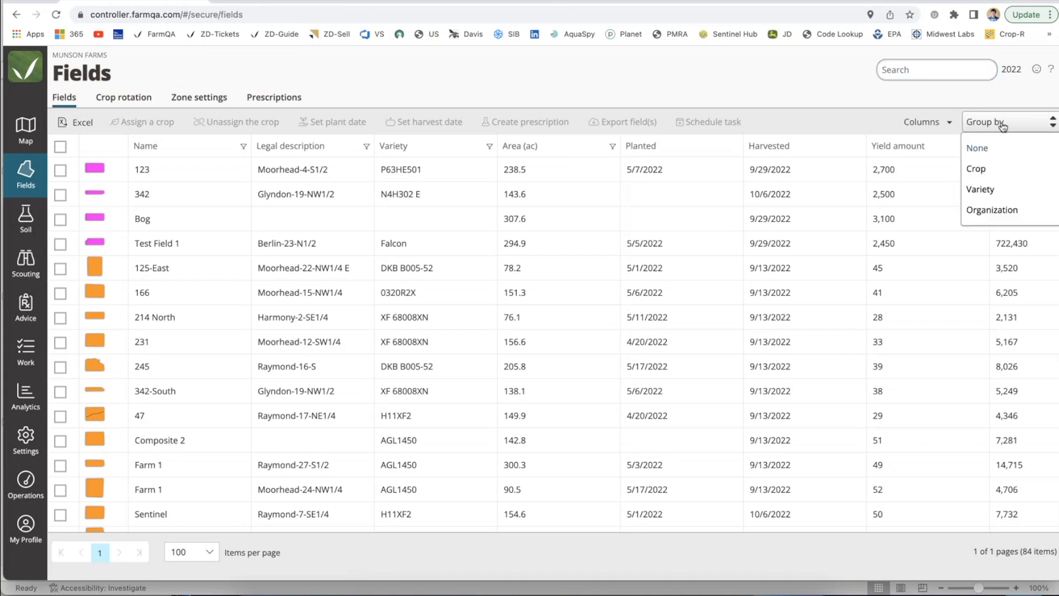
{"action": "left_click", "coordinate": [988, 171]}
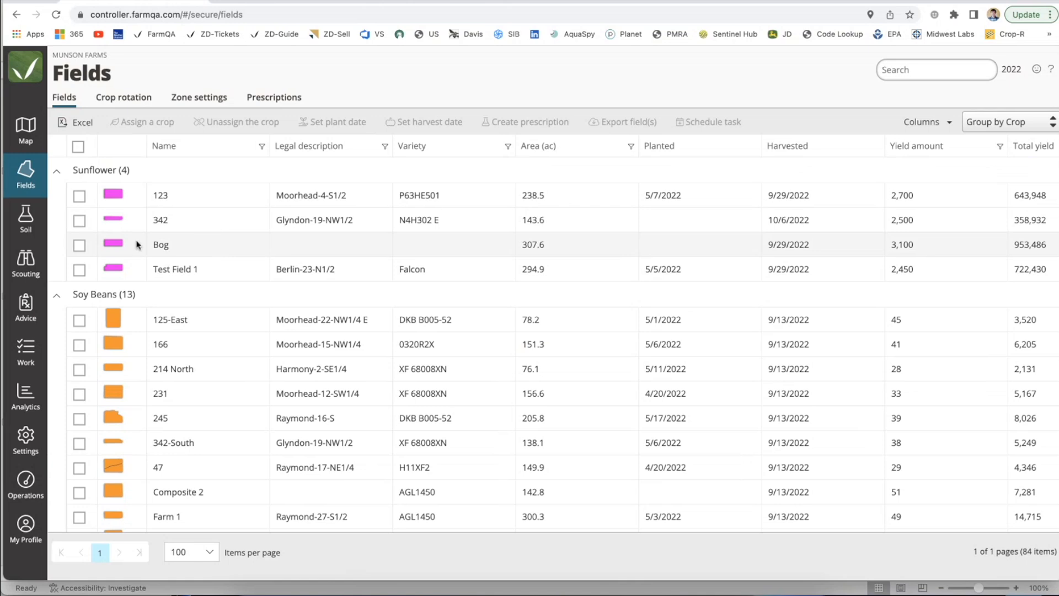
Step: Select the Corn fields Test 1234, Test ANC and Test field 2, and choose 10/12/2022 as their harvest date
{"action": "scroll", "coordinate": [136, 244], "scroll_direction": "down", "scroll_amount": 9}
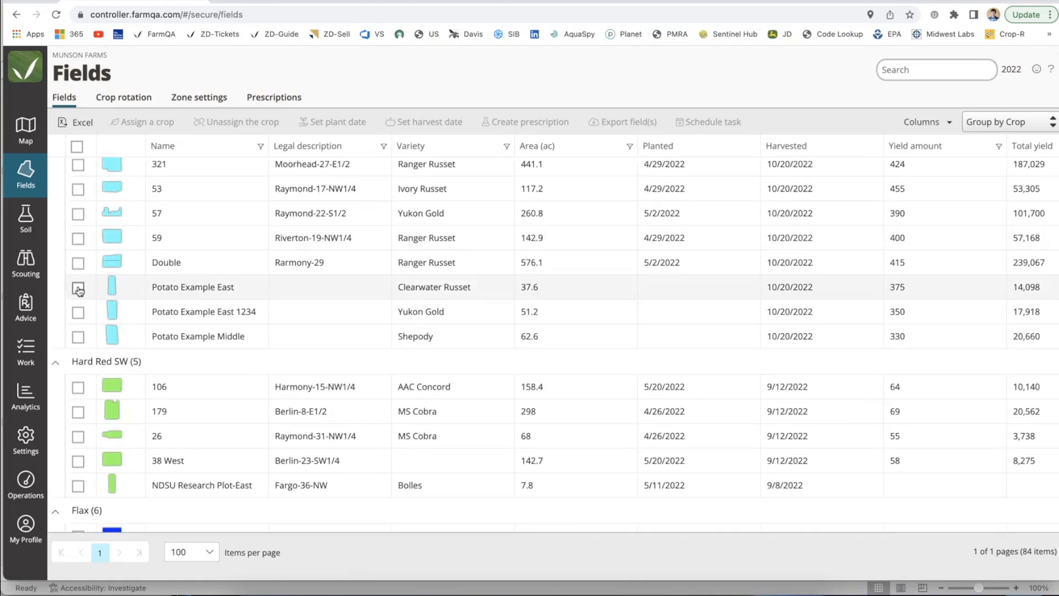
{"action": "scroll", "coordinate": [416, 347], "scroll_direction": "down", "scroll_amount": 13}
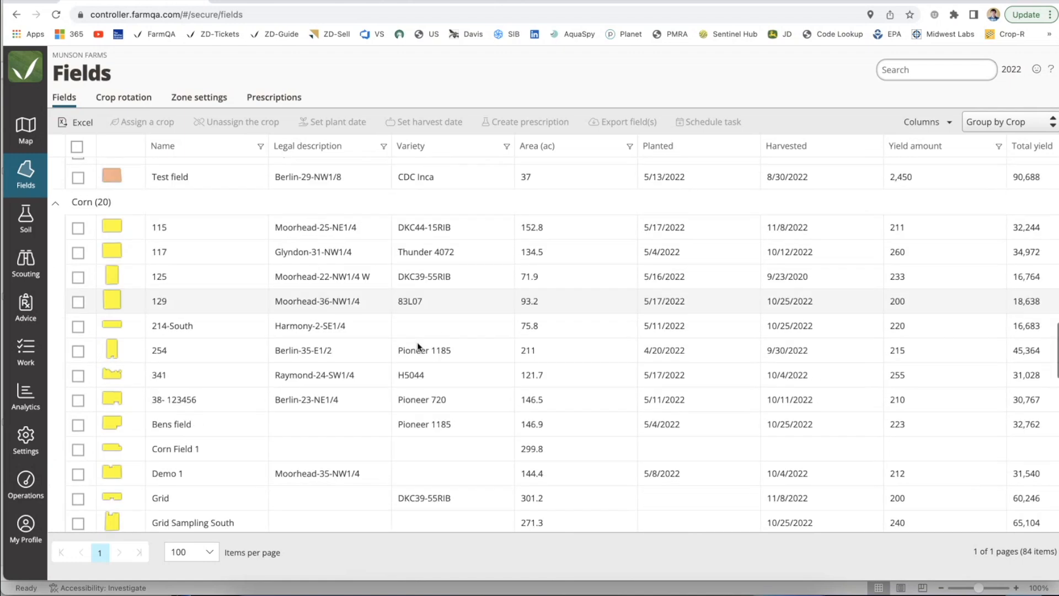
{"action": "scroll", "coordinate": [847, 357], "scroll_direction": "down", "scroll_amount": 2}
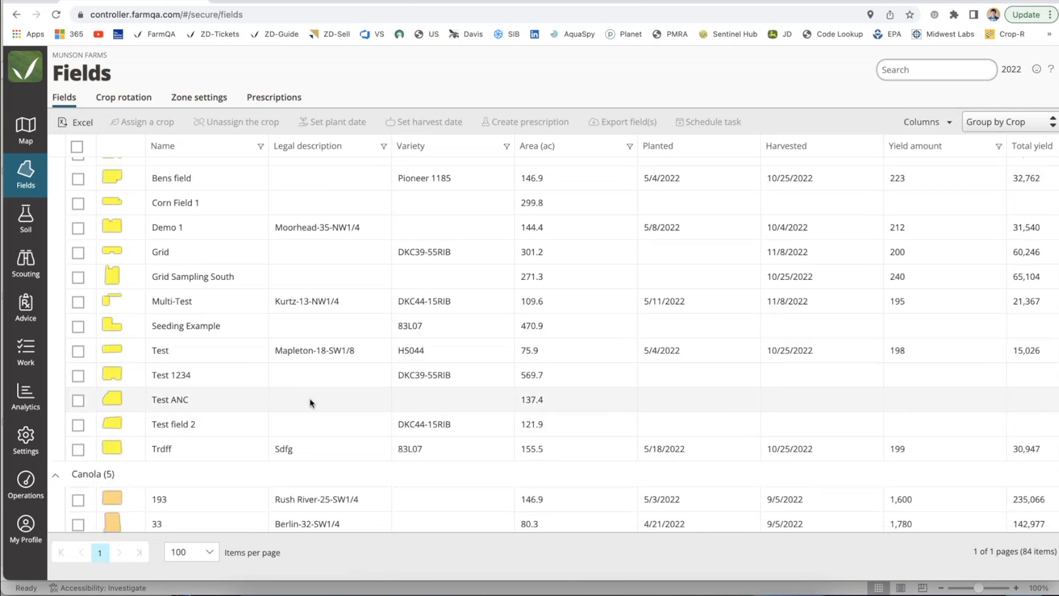
{"action": "left_click", "coordinate": [79, 375]}
{"action": "left_click", "coordinate": [78, 424], "text": "shift"}
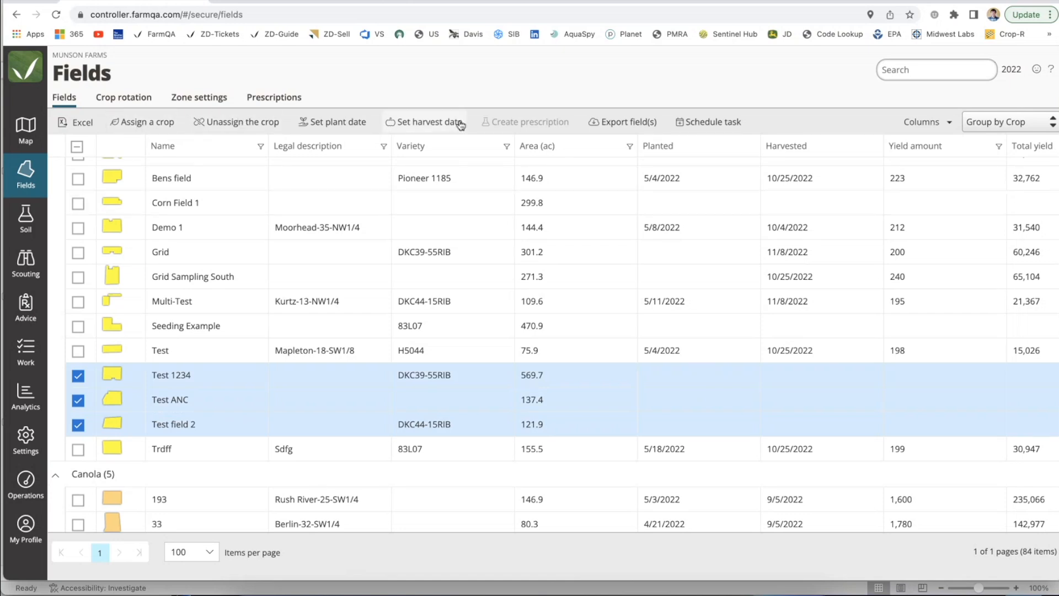
{"action": "left_click", "coordinate": [422, 123]}
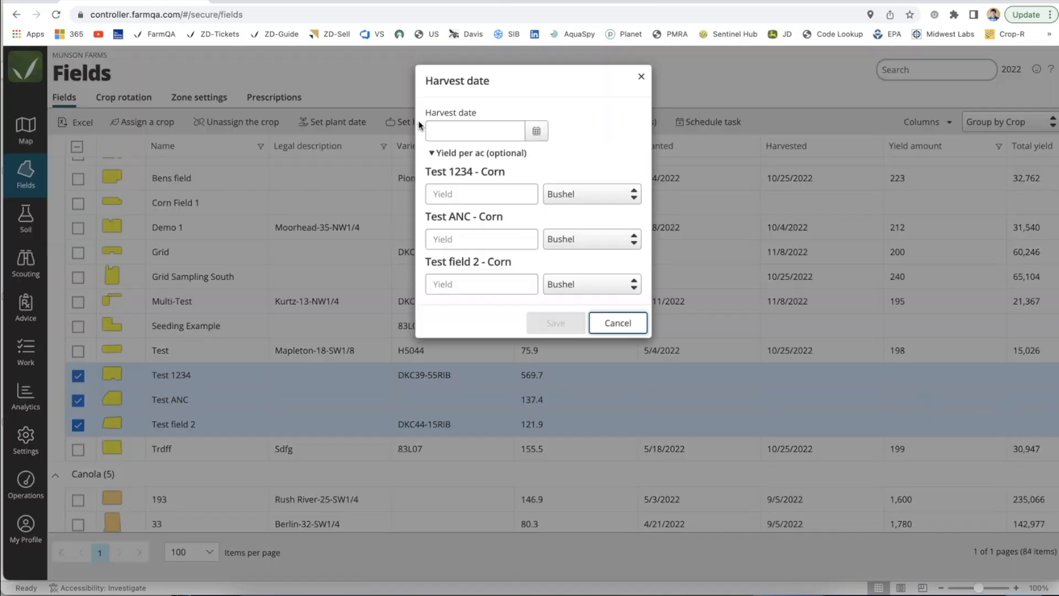
{"action": "left_click", "coordinate": [520, 130]}
{"action": "left_click", "coordinate": [448, 167]}
{"action": "left_click", "coordinate": [447, 168]}
{"action": "left_click", "coordinate": [447, 168]}
{"action": "left_click", "coordinate": [447, 168]}
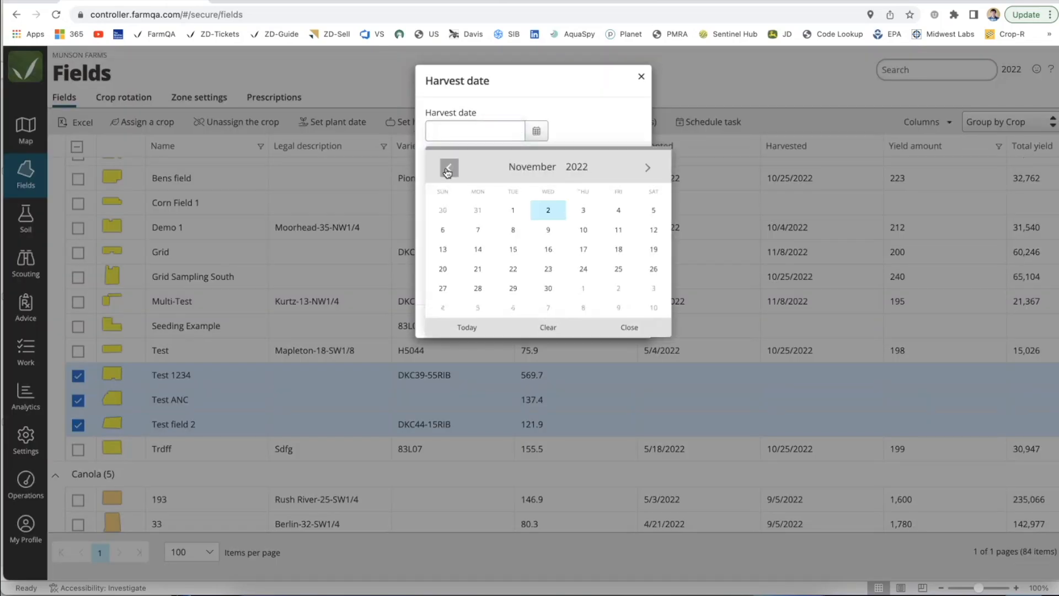
{"action": "left_click", "coordinate": [448, 168]}
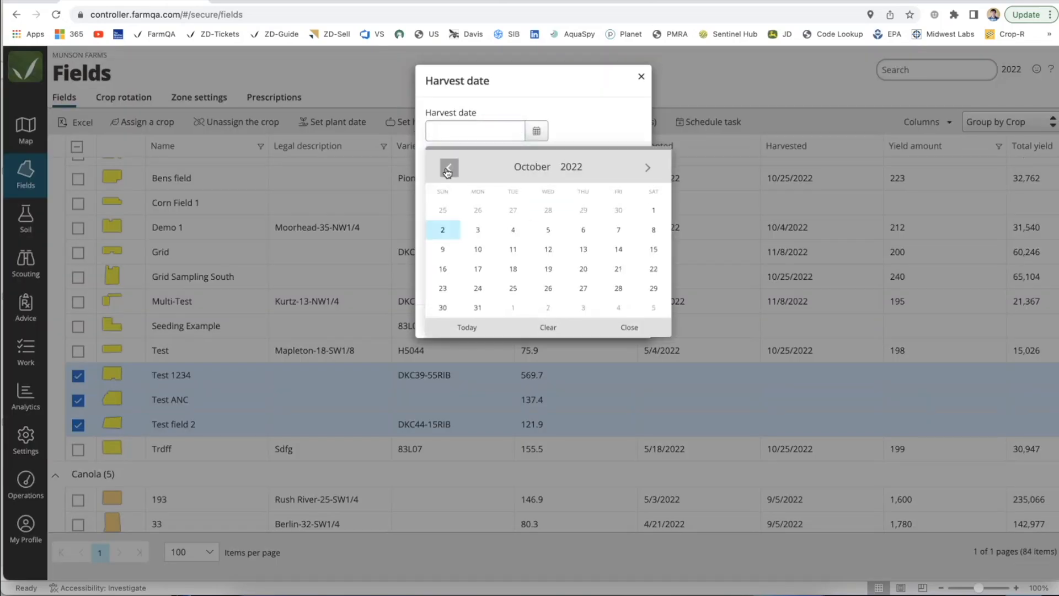
{"action": "left_click", "coordinate": [554, 258]}
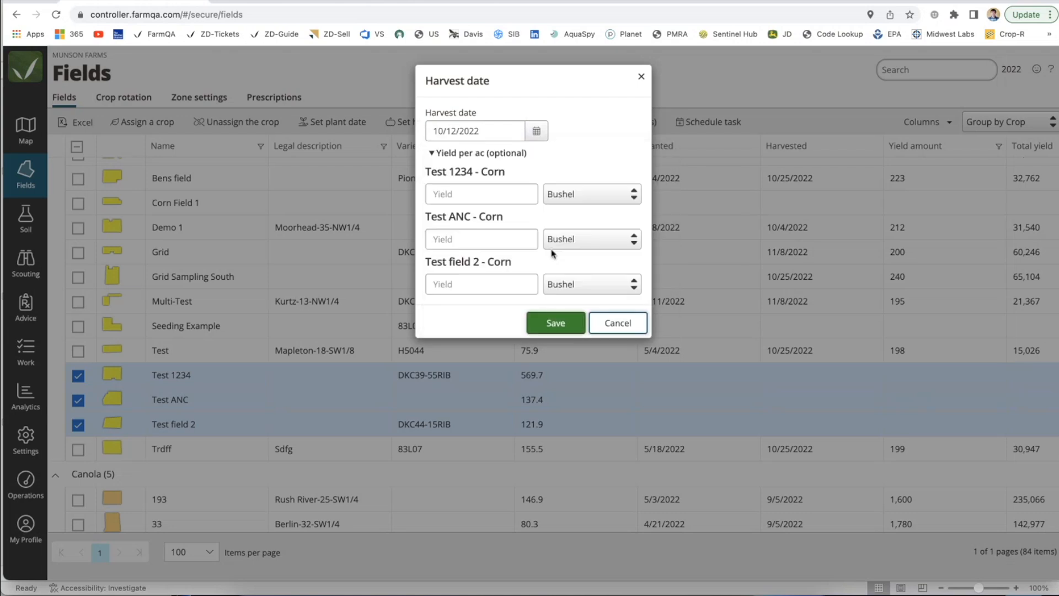
Step: Enter yields per acre of 220 bushels for Test 1234, 210 for Test ANC and 230 for Test field 2, and save the harvest data
{"action": "left_click", "coordinate": [463, 196]}
{"action": "type", "text": "22"}
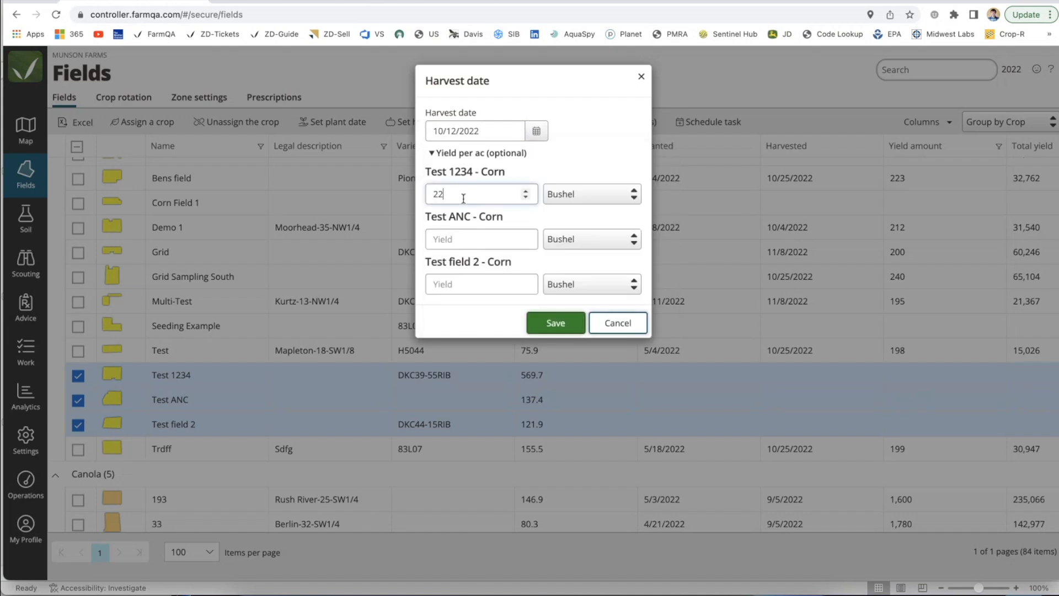
{"action": "type", "text": "0"}
{"action": "left_click", "coordinate": [439, 239]}
{"action": "type", "text": "210"}
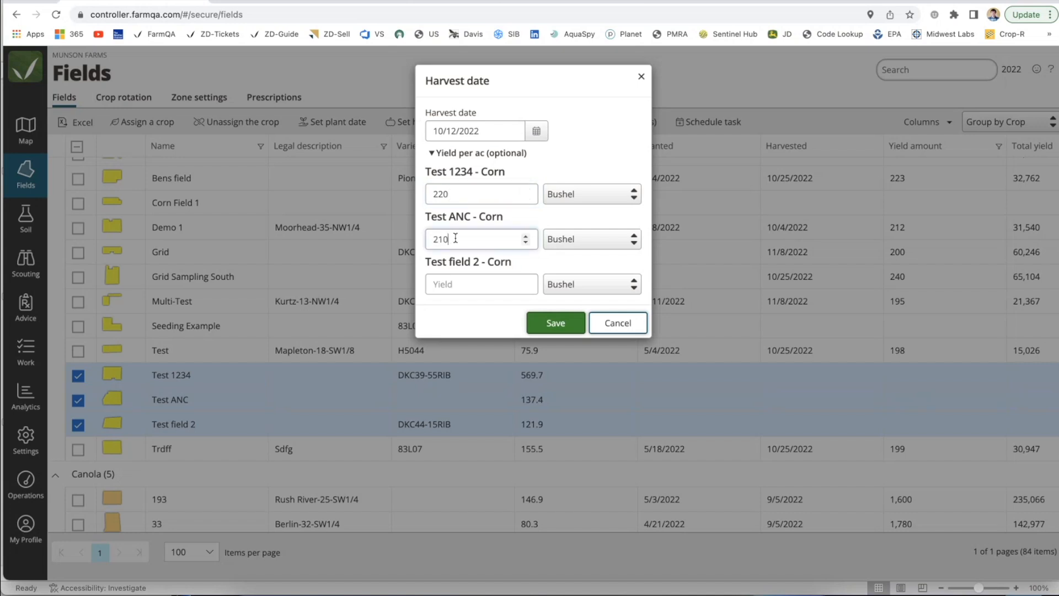
{"action": "left_click", "coordinate": [468, 284]}
{"action": "type", "text": "2"}
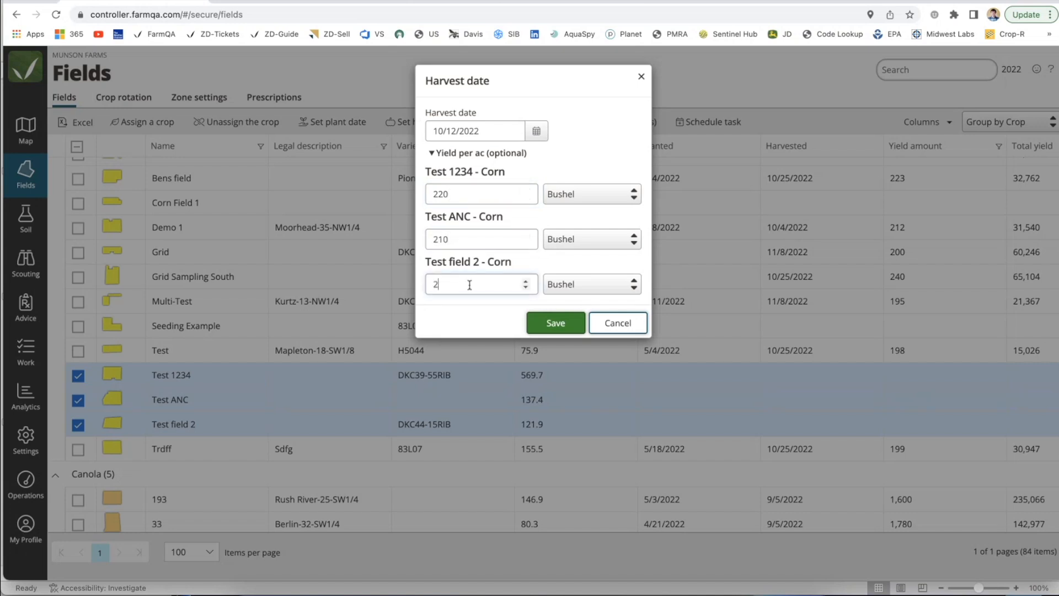
{"action": "type", "text": "30"}
{"action": "left_click", "coordinate": [590, 285]}
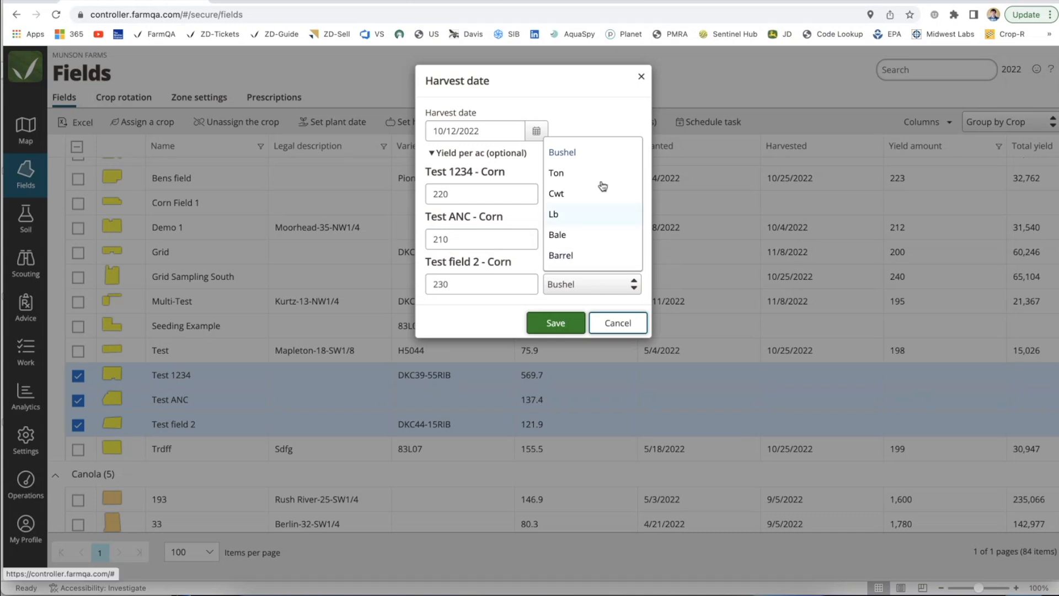
{"action": "left_click", "coordinate": [595, 117]}
{"action": "left_click", "coordinate": [550, 325]}
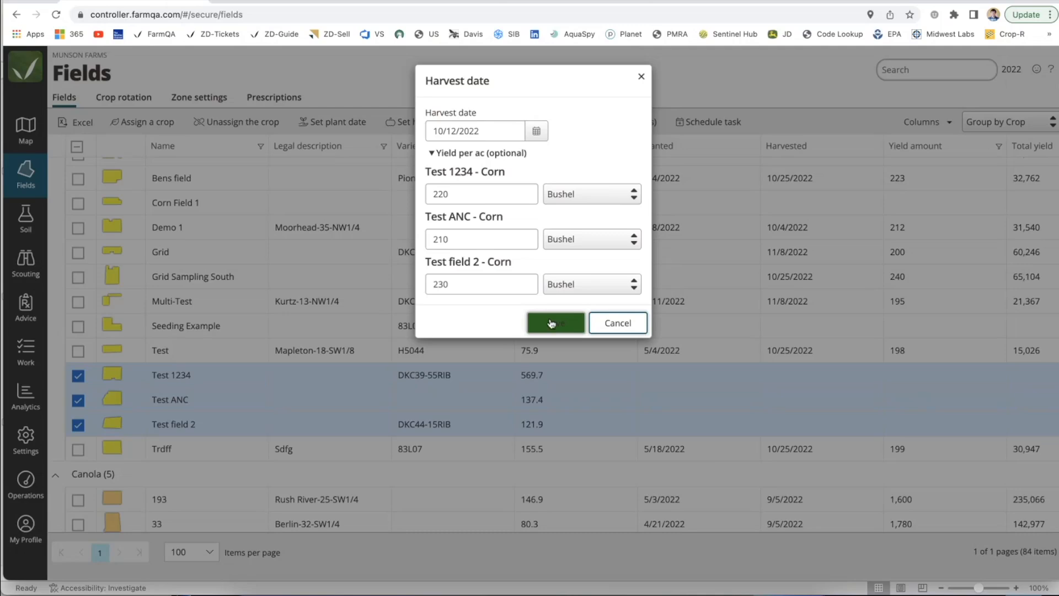
{"action": "left_click", "coordinate": [549, 320]}
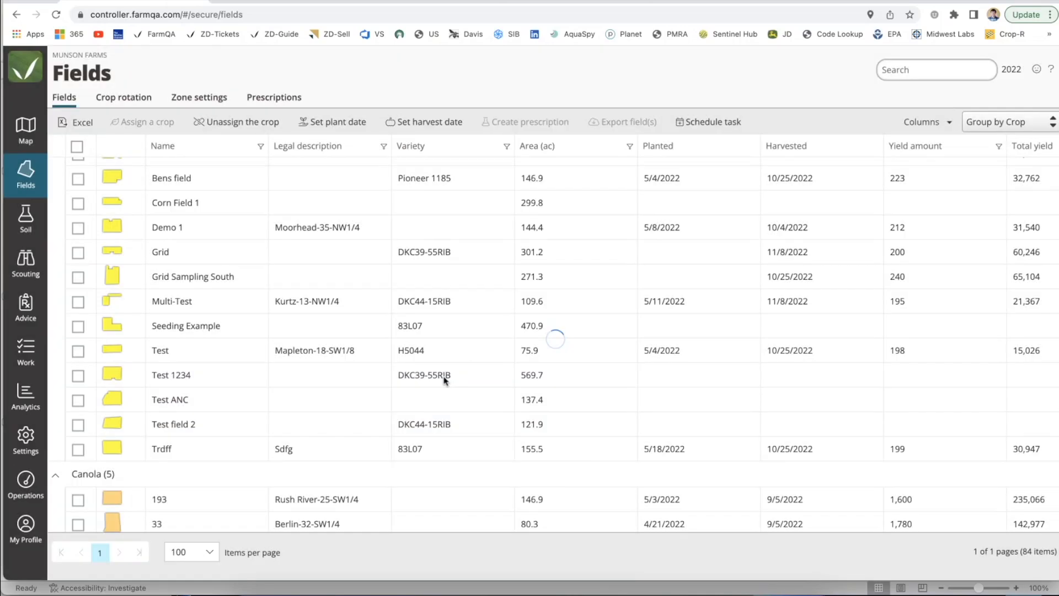
Step: Check the saved harvest dates and yields of the three fields, and search the field list for Corn
{"action": "scroll", "coordinate": [806, 421], "scroll_direction": "right", "scroll_amount": 5}
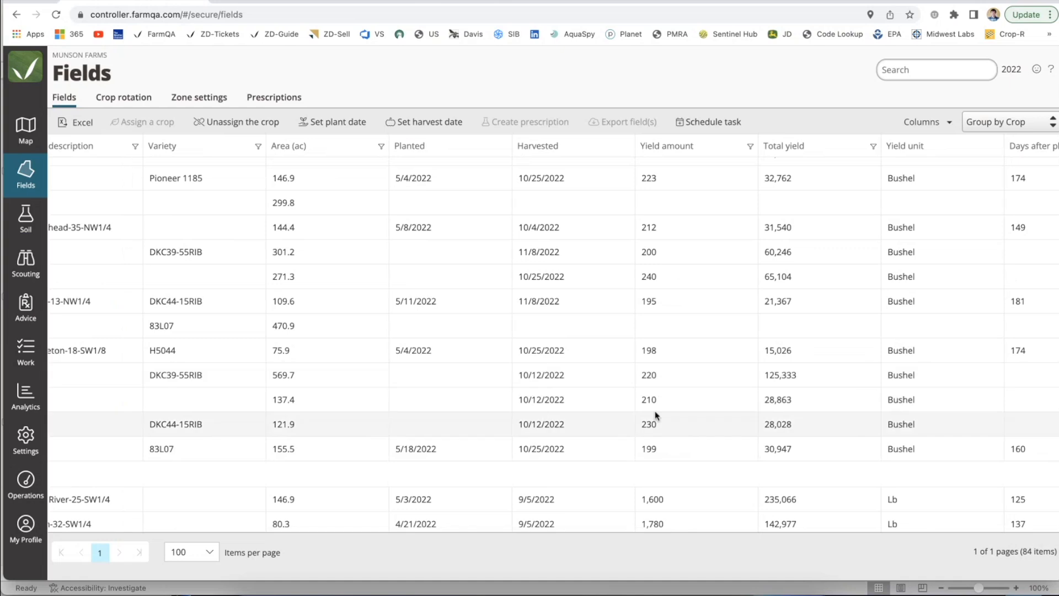
{"action": "scroll", "coordinate": [657, 414], "scroll_direction": "up", "scroll_amount": 1}
{"action": "scroll", "coordinate": [656, 415], "scroll_direction": "left", "scroll_amount": 1}
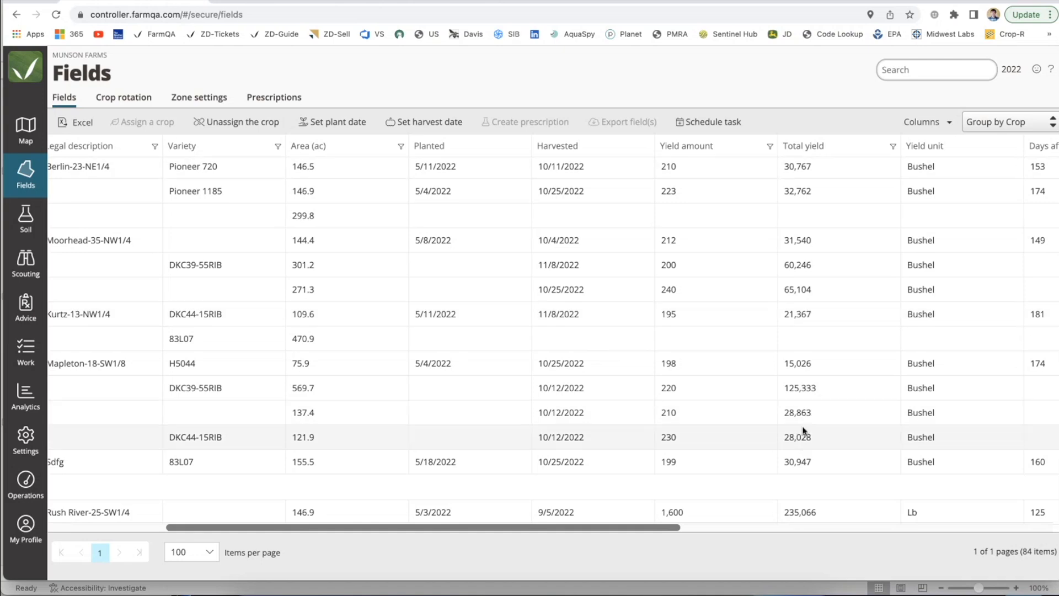
{"action": "scroll", "coordinate": [803, 435], "scroll_direction": "left", "scroll_amount": 5}
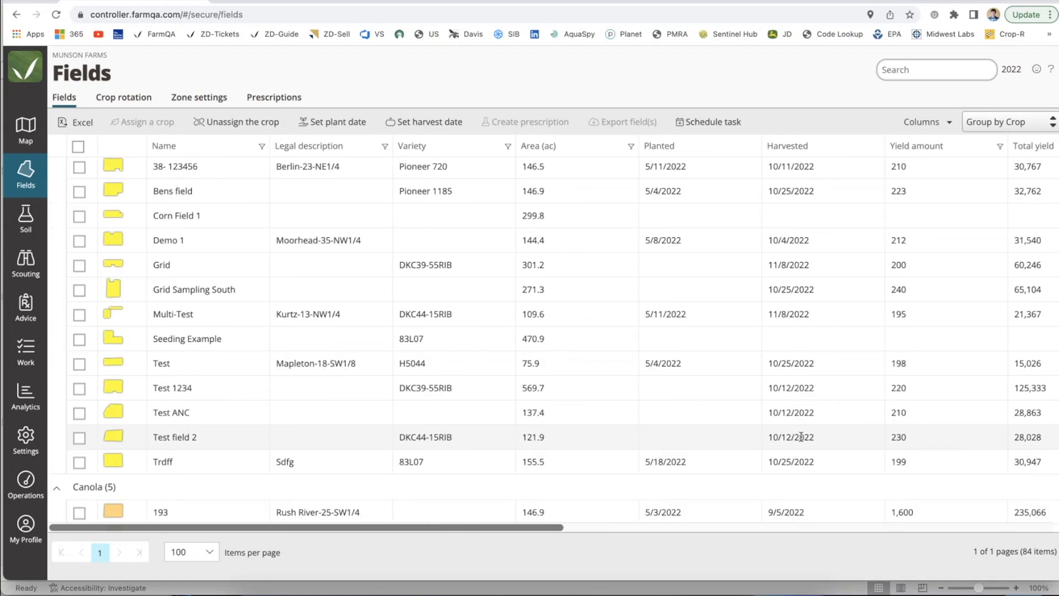
{"action": "left_click", "coordinate": [907, 69]}
{"action": "type", "text": "Corn"}
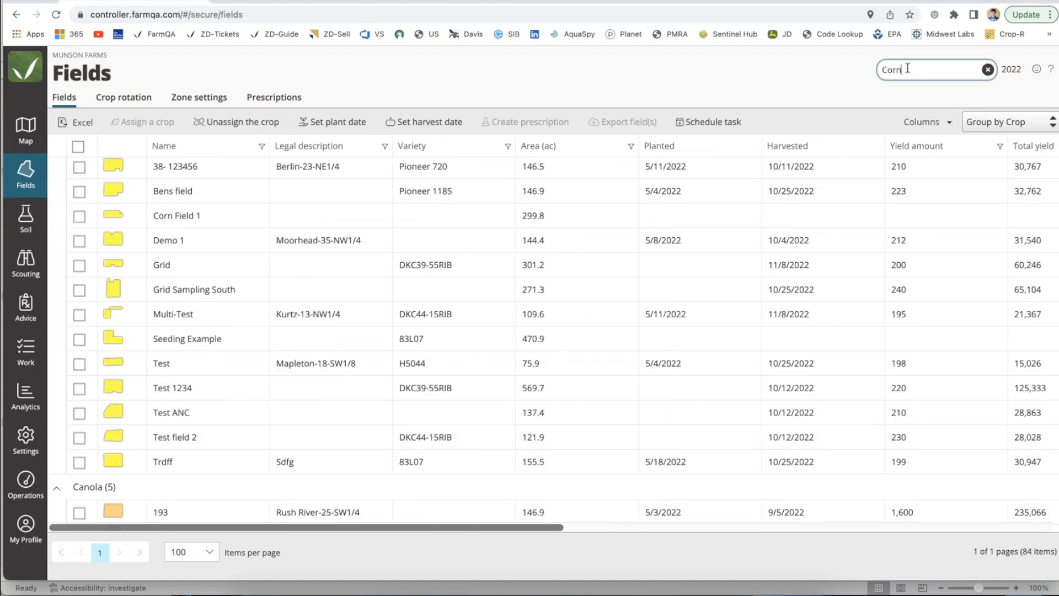
Step: Clear all displayed columns of the field list and reselect the field image, Name, Crop and Variety columns
{"action": "left_click", "coordinate": [924, 122]}
{"action": "scroll", "coordinate": [842, 267], "scroll_direction": "down", "scroll_amount": 1}
{"action": "scroll", "coordinate": [842, 266], "scroll_direction": "up", "scroll_amount": 1}
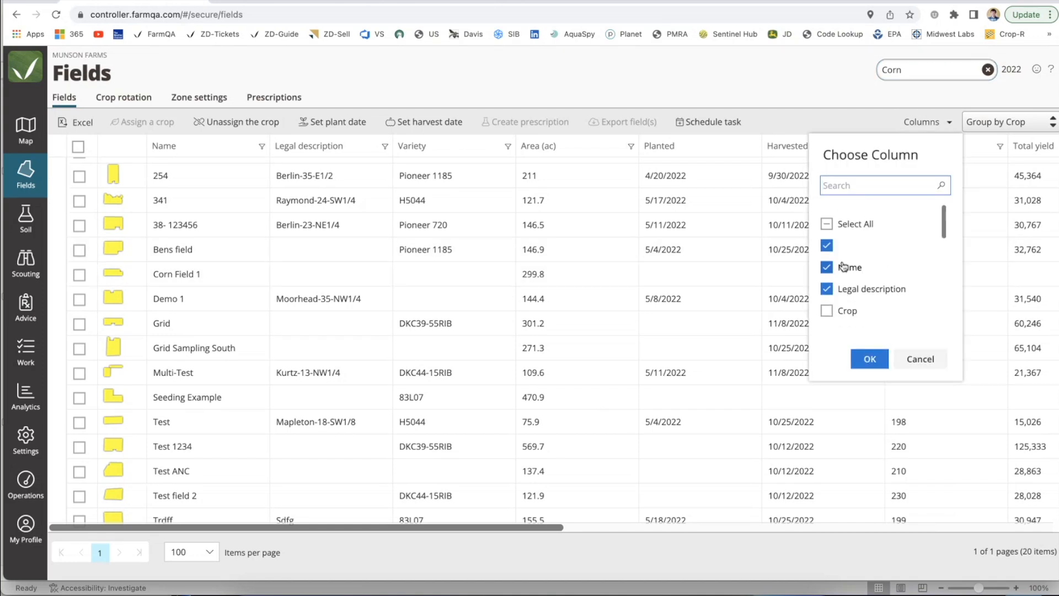
{"action": "left_click", "coordinate": [826, 223]}
{"action": "left_click", "coordinate": [826, 223]}
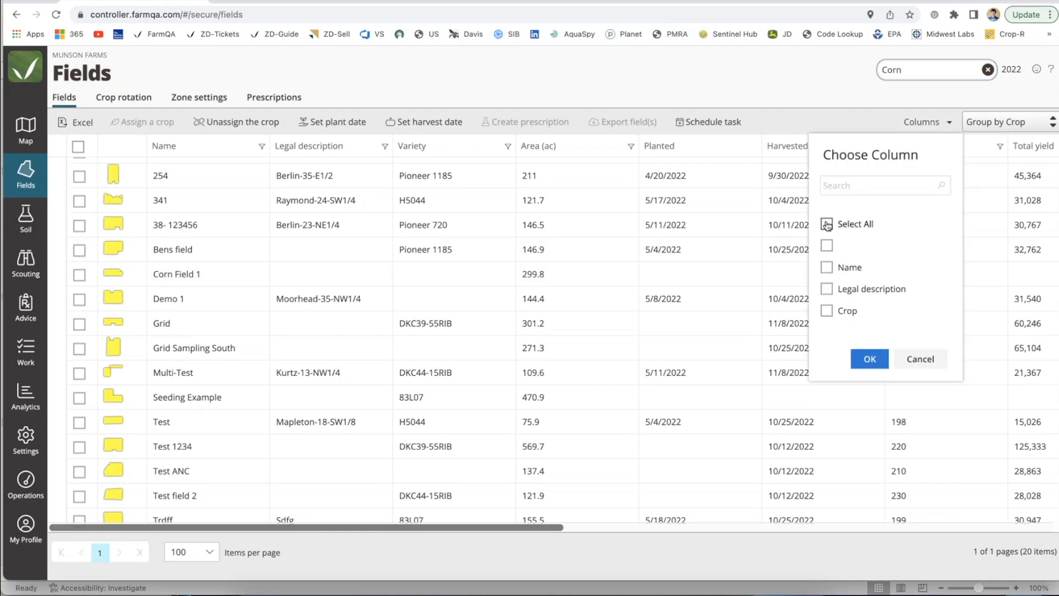
{"action": "left_click", "coordinate": [828, 248]}
{"action": "left_click", "coordinate": [828, 270]}
{"action": "scroll", "coordinate": [828, 292], "scroll_direction": "down", "scroll_amount": 1}
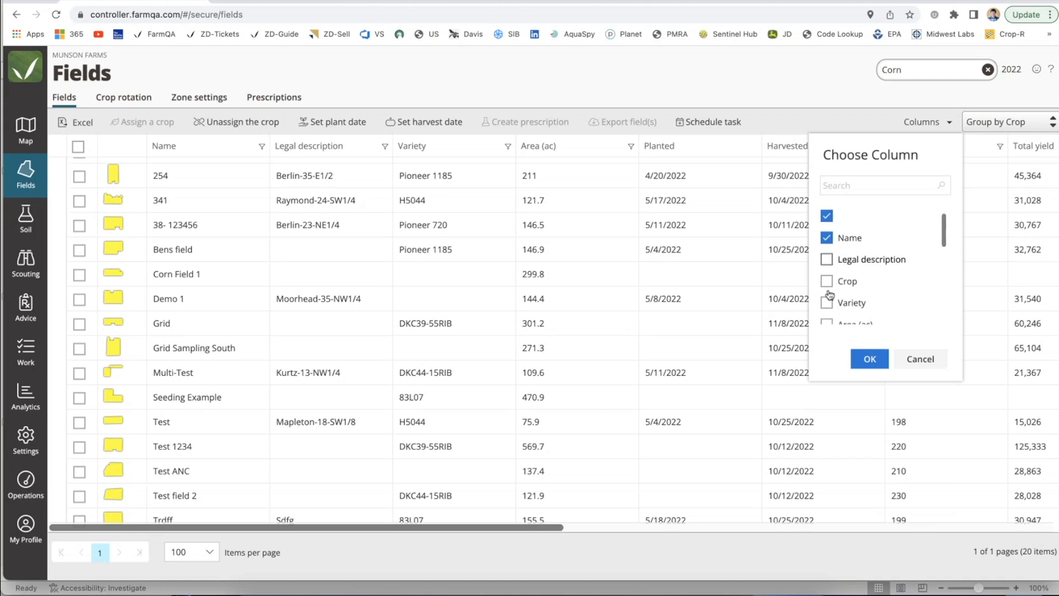
{"action": "left_click", "coordinate": [828, 283]}
{"action": "left_click", "coordinate": [827, 304]}
Step: Add the Area (ac), Harvested, Yield amount and Total yield columns and apply the column selection
{"action": "scroll", "coordinate": [827, 303], "scroll_direction": "down", "scroll_amount": 1}
{"action": "left_click", "coordinate": [827, 296]}
{"action": "scroll", "coordinate": [831, 310], "scroll_direction": "down", "scroll_amount": 2}
{"action": "left_click", "coordinate": [827, 253]}
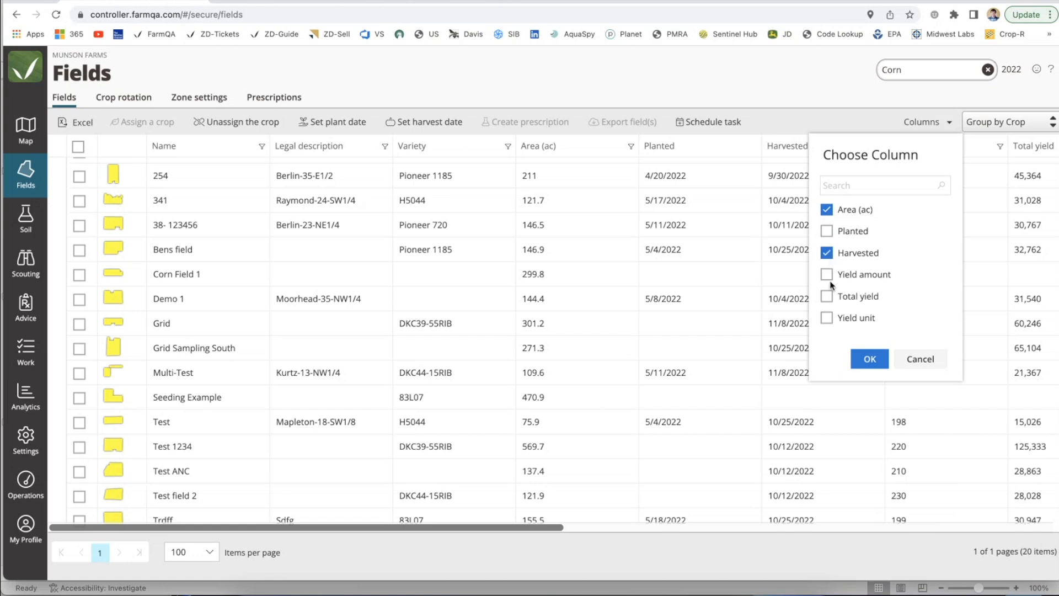
{"action": "left_click", "coordinate": [828, 275]}
{"action": "left_click", "coordinate": [827, 296]}
{"action": "left_click", "coordinate": [868, 358]}
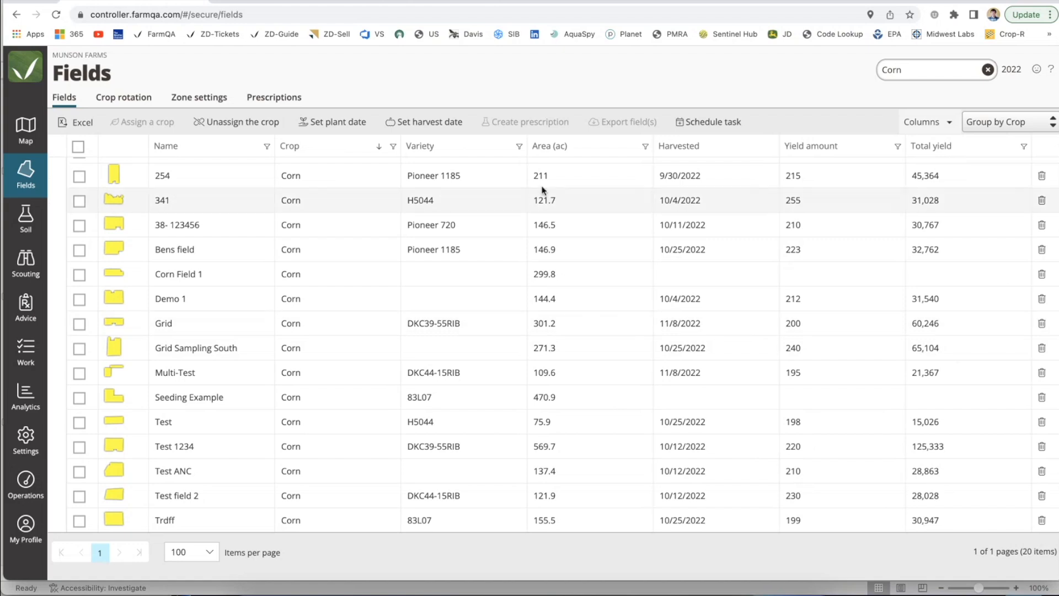
Step: Sort the Corn fields by ascending yield amount, export the list to Excel and open the exported workbook
{"action": "scroll", "coordinate": [690, 188], "scroll_direction": "up", "scroll_amount": 5}
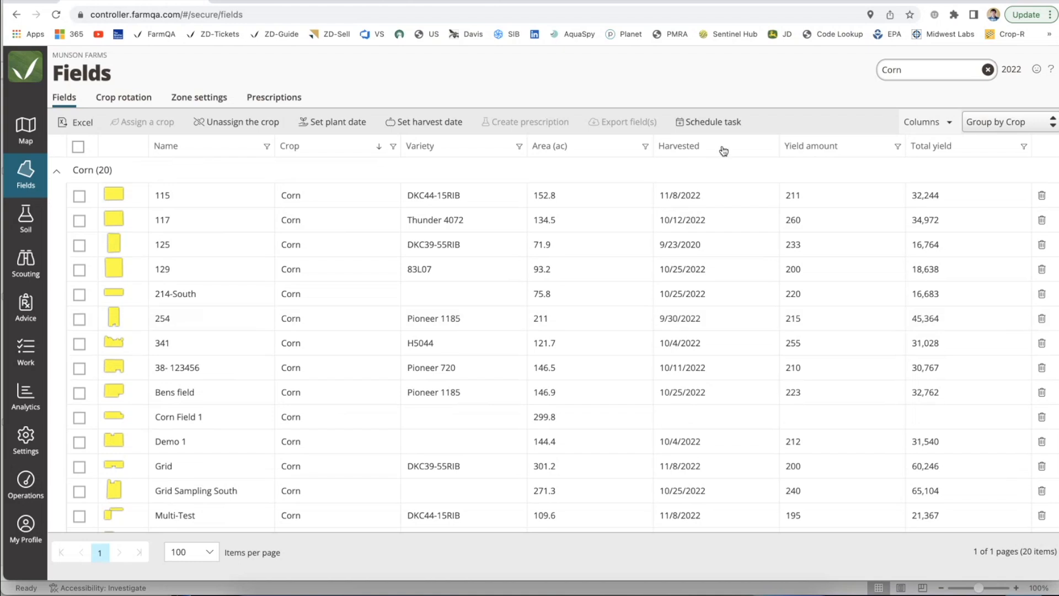
{"action": "left_click", "coordinate": [862, 151]}
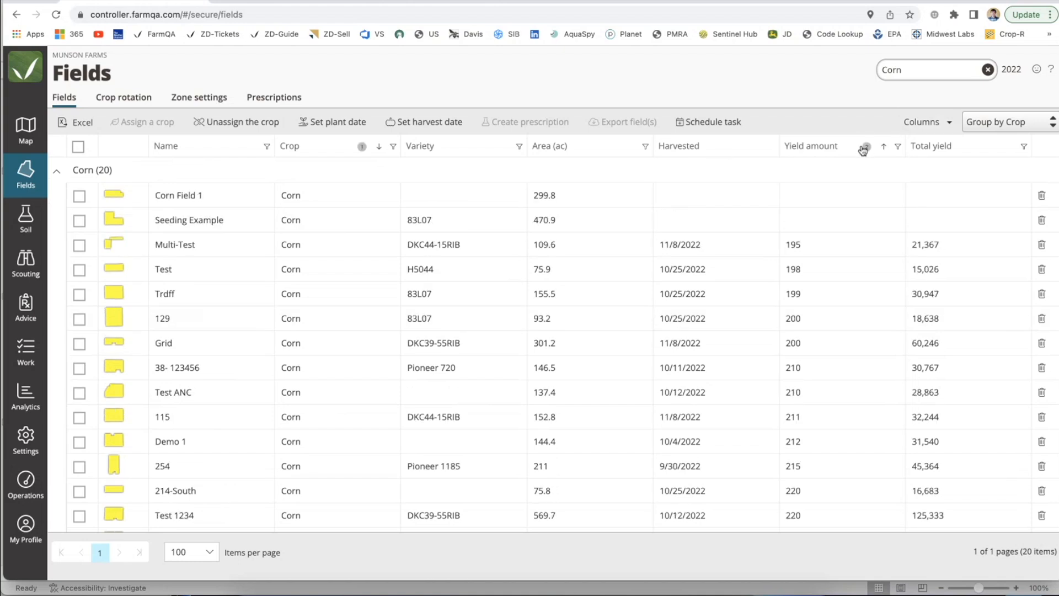
{"action": "scroll", "coordinate": [811, 251], "scroll_direction": "down", "scroll_amount": 1}
{"action": "scroll", "coordinate": [811, 251], "scroll_direction": "down", "scroll_amount": 2}
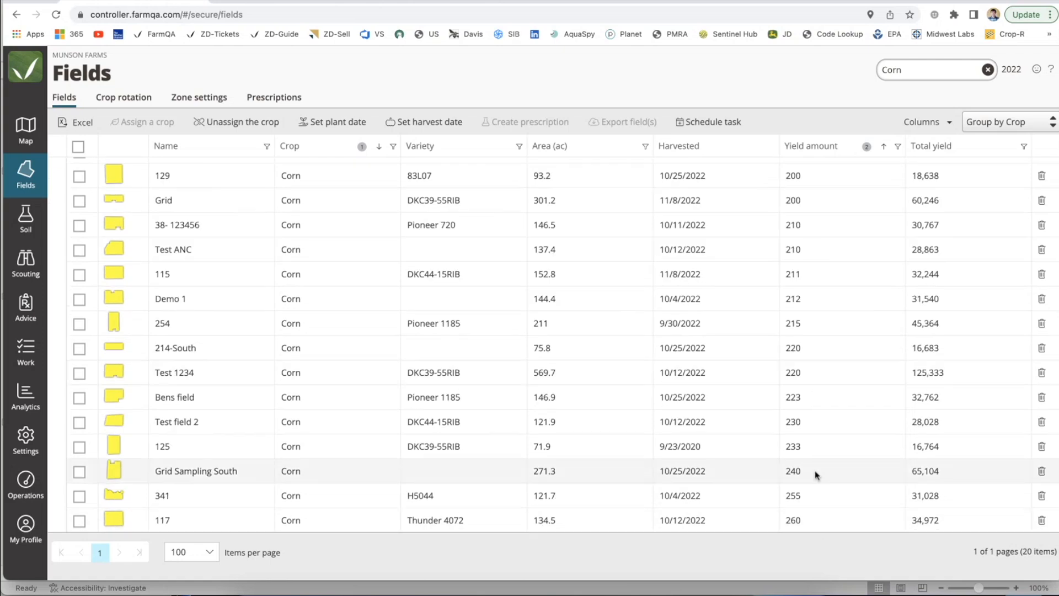
{"action": "scroll", "coordinate": [808, 367], "scroll_direction": "up", "scroll_amount": 3}
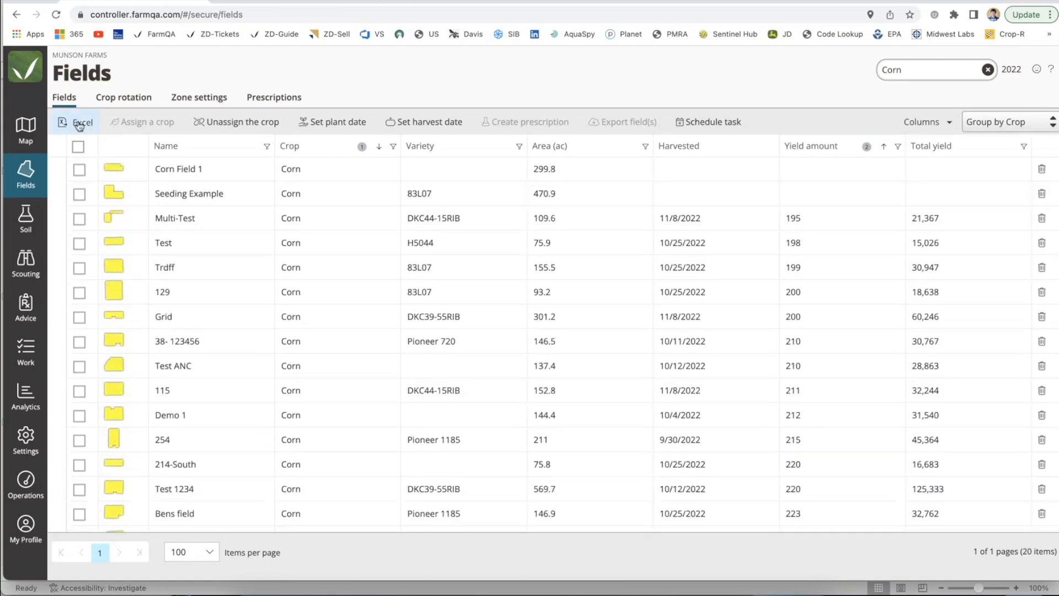
{"action": "left_click", "coordinate": [79, 124]}
{"action": "left_click", "coordinate": [54, 565]}
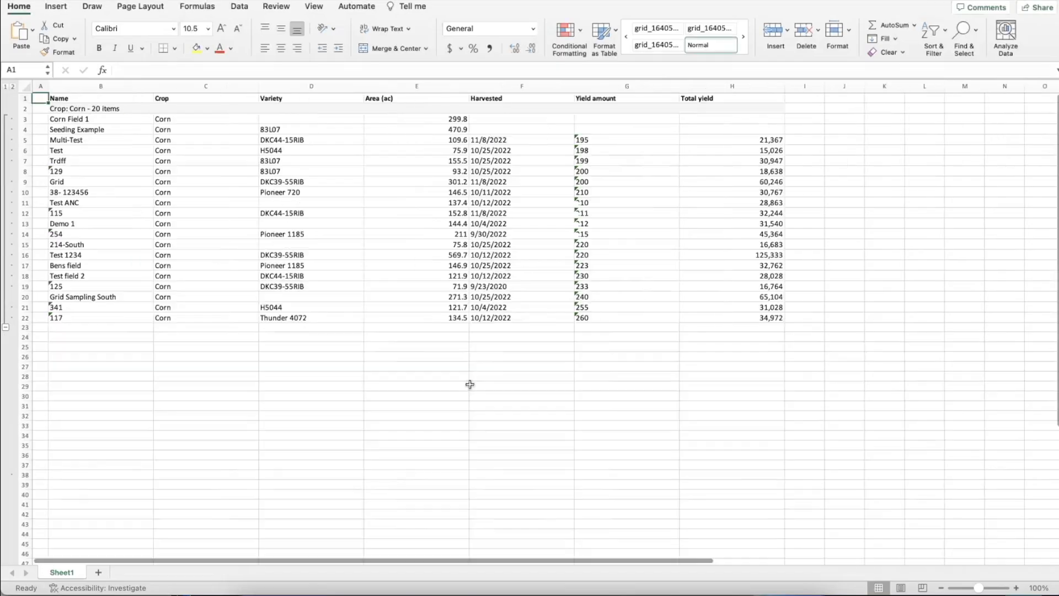
Step: Sum the Total yield values H5:H22 in cell H25 of the exported sheet
{"action": "left_click", "coordinate": [747, 345]}
{"action": "double_click", "coordinate": [748, 346]}
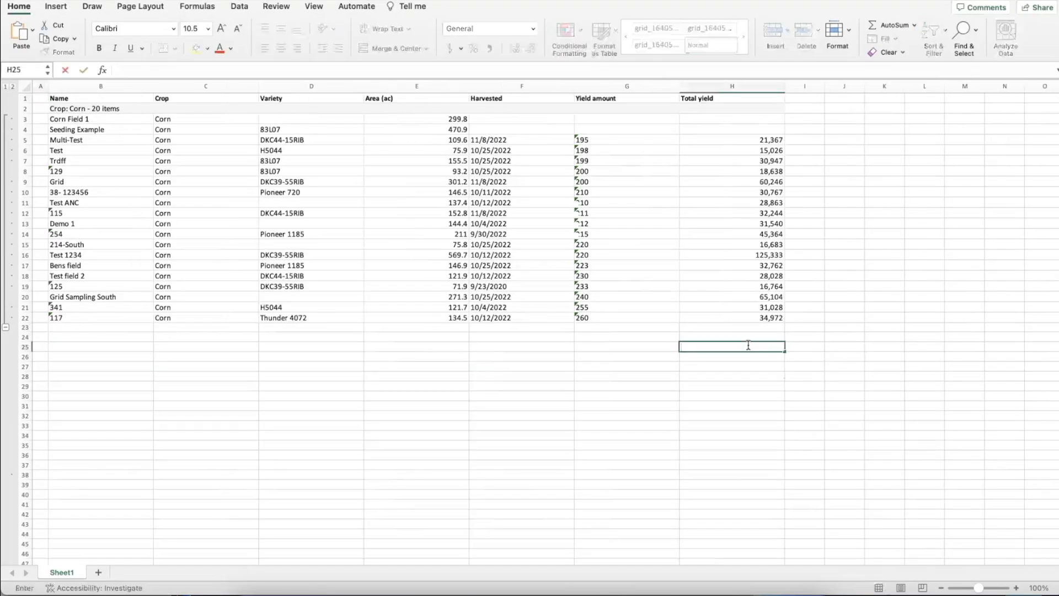
{"action": "type", "text": "="}
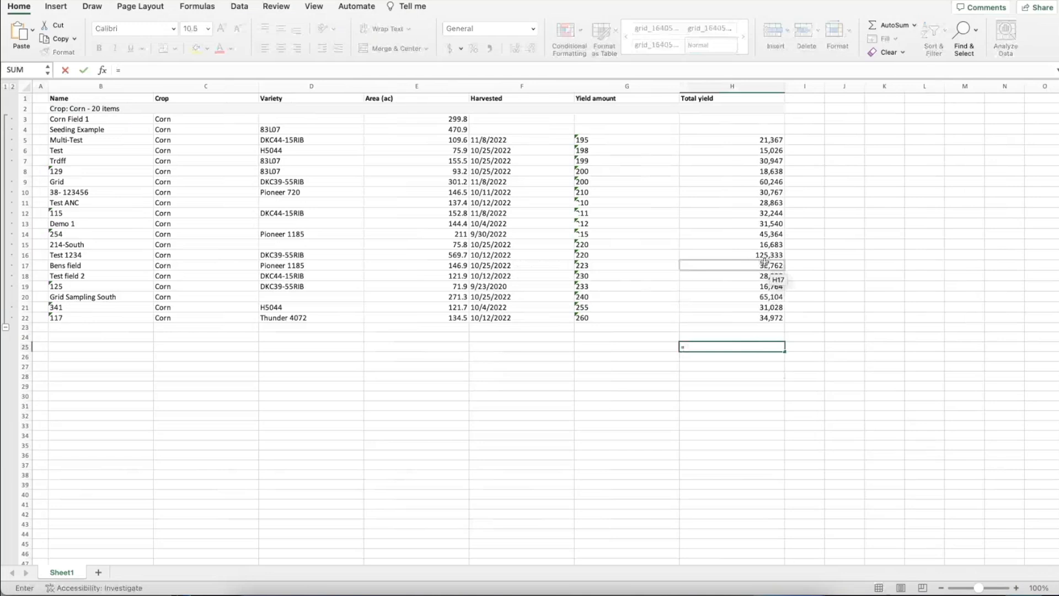
{"action": "type", "text": "-"}
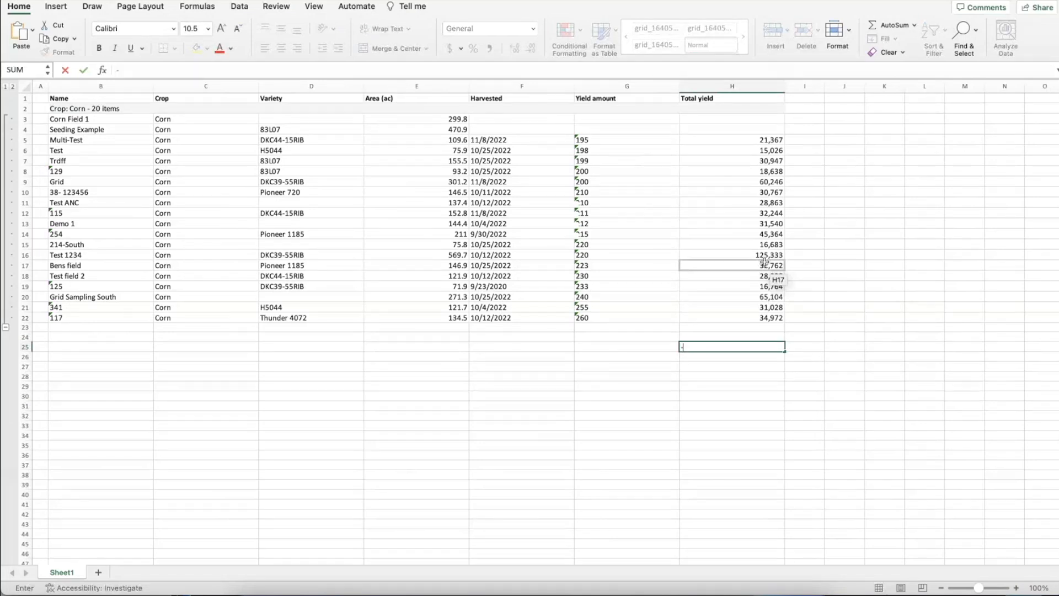
{"action": "type", "text": "Sum("}
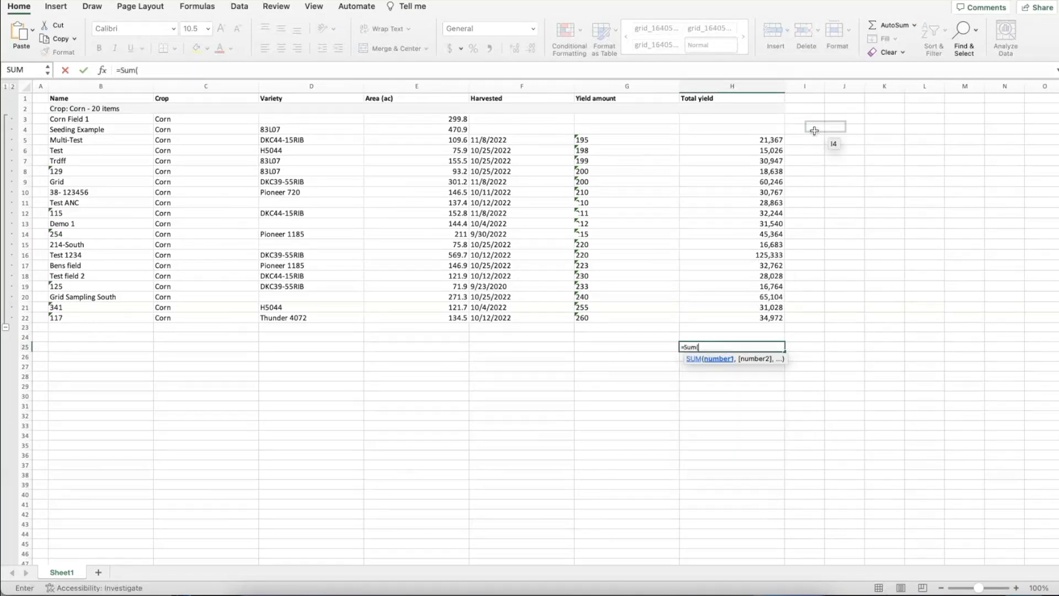
{"action": "left_click", "coordinate": [770, 141]}
{"action": "left_click_drag", "start_coordinate": [771, 149], "coordinate": [770, 318]}
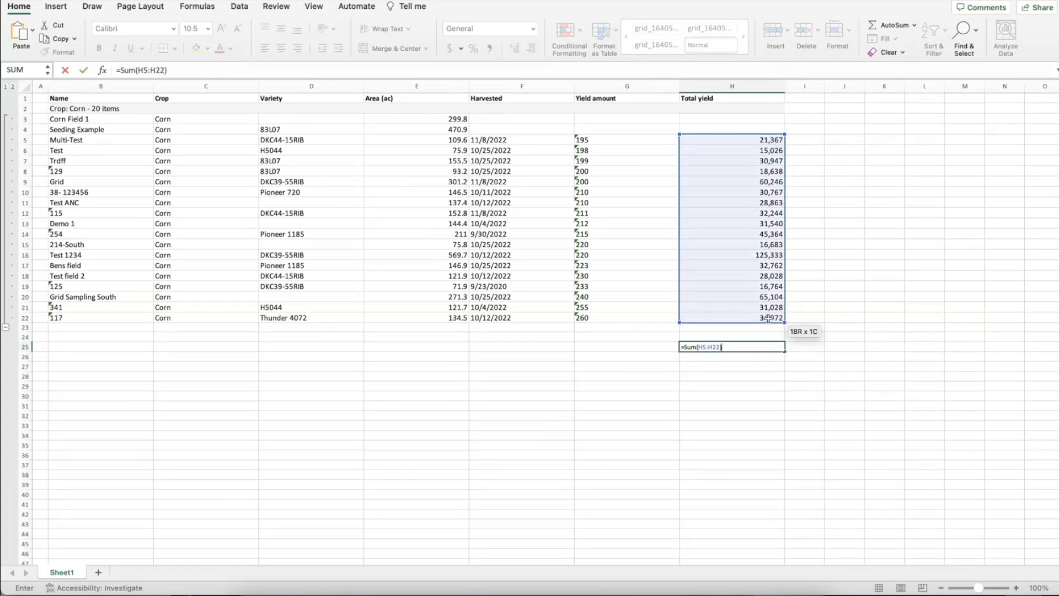
{"action": "key", "text": "Return"}
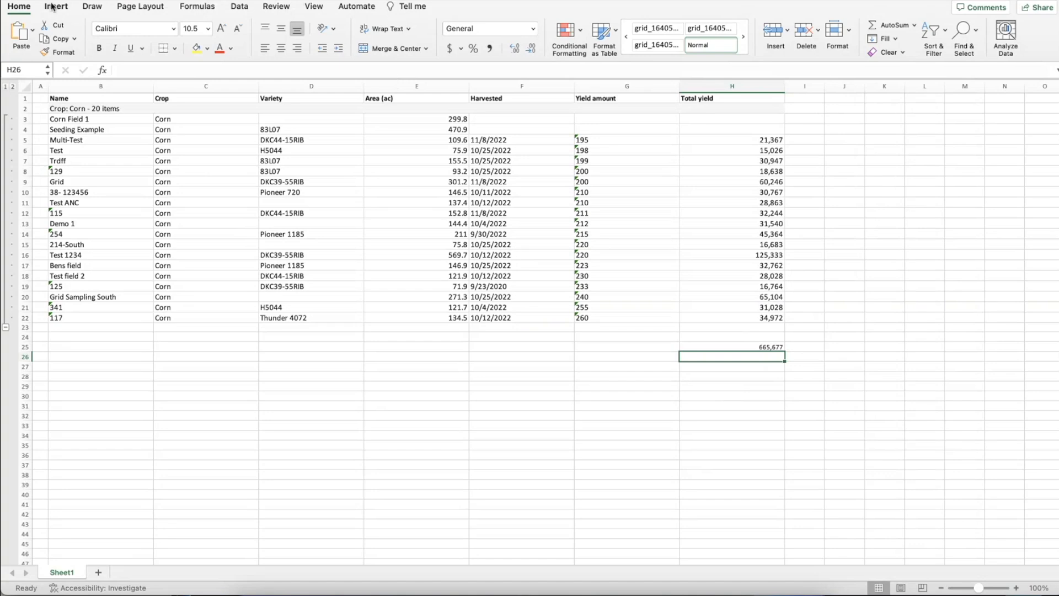
Step: Close the exported workbook without saving its changes and return to the FarmQA field list in the browser
{"action": "left_click", "coordinate": [12, 2]}
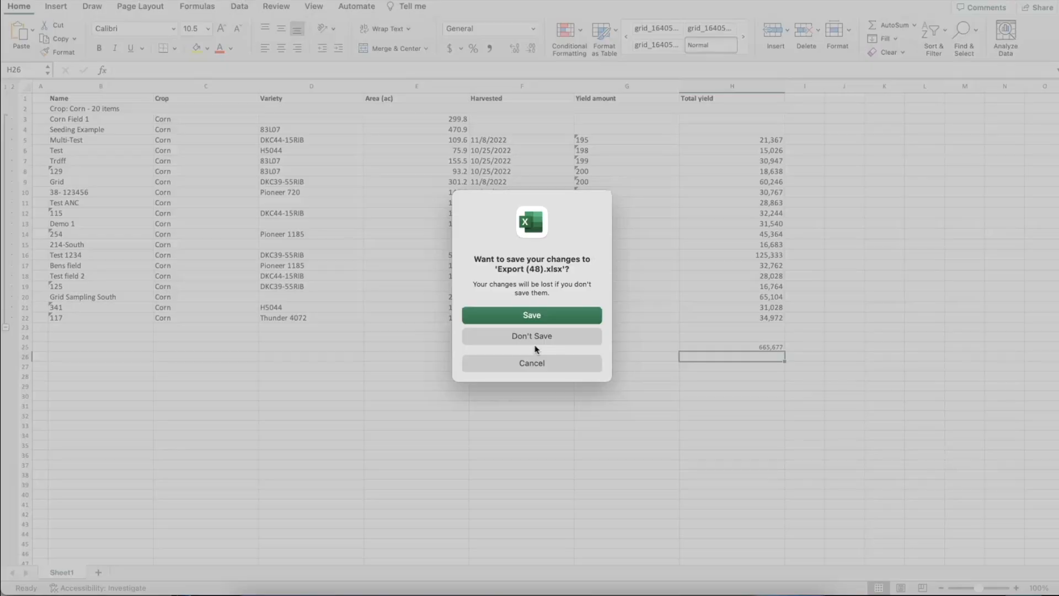
{"action": "left_click", "coordinate": [533, 341]}
{"action": "key", "text": "super+Tab"}
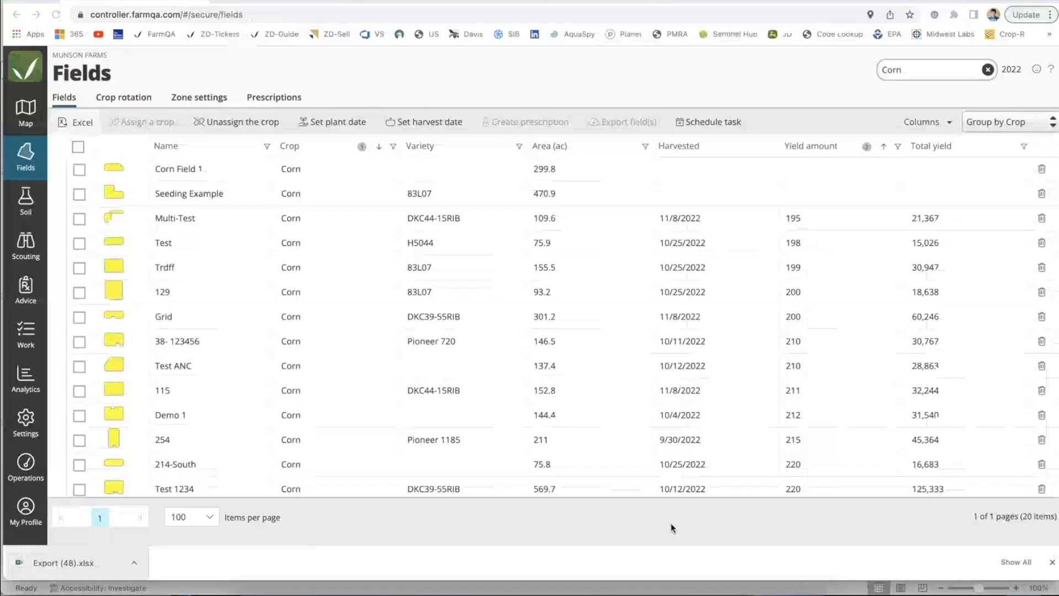
Step: Open the Munson Farms map and color the fields by crop
{"action": "left_click", "coordinate": [23, 137]}
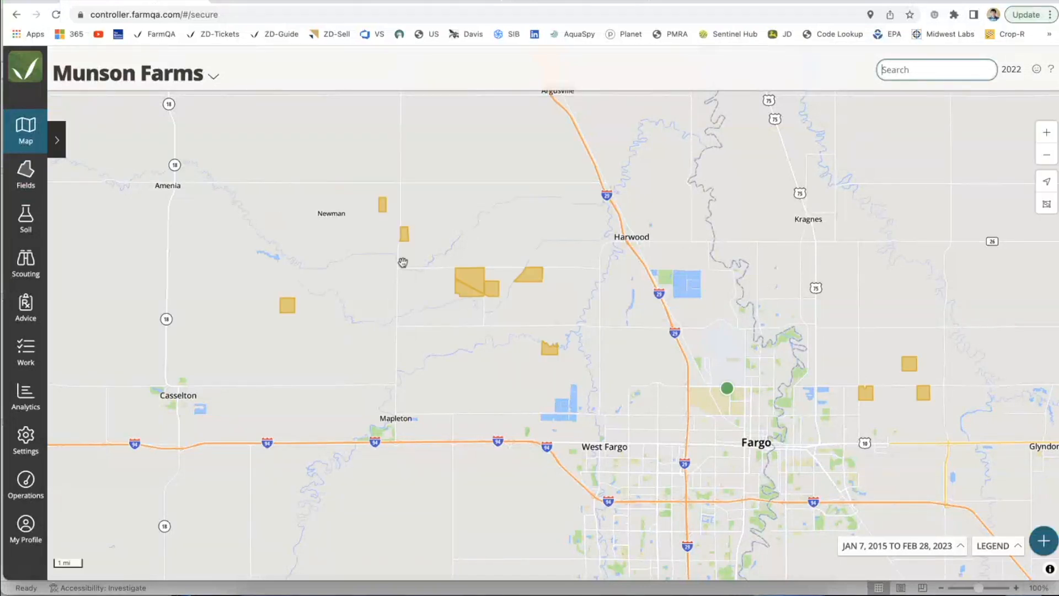
{"action": "left_click", "coordinate": [58, 140]}
{"action": "left_click", "coordinate": [88, 262]}
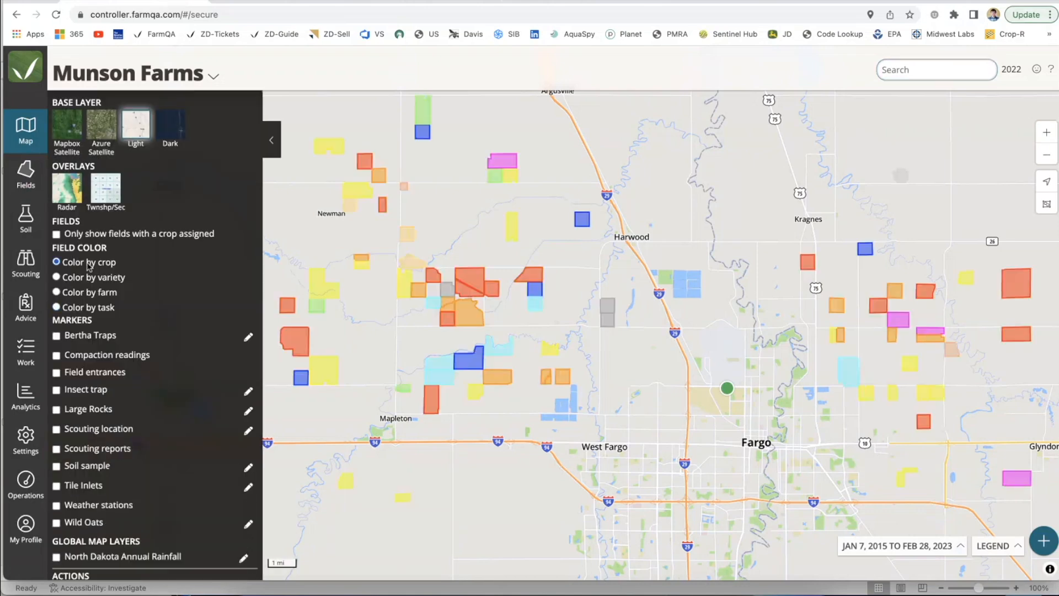
{"action": "left_click", "coordinate": [271, 140]}
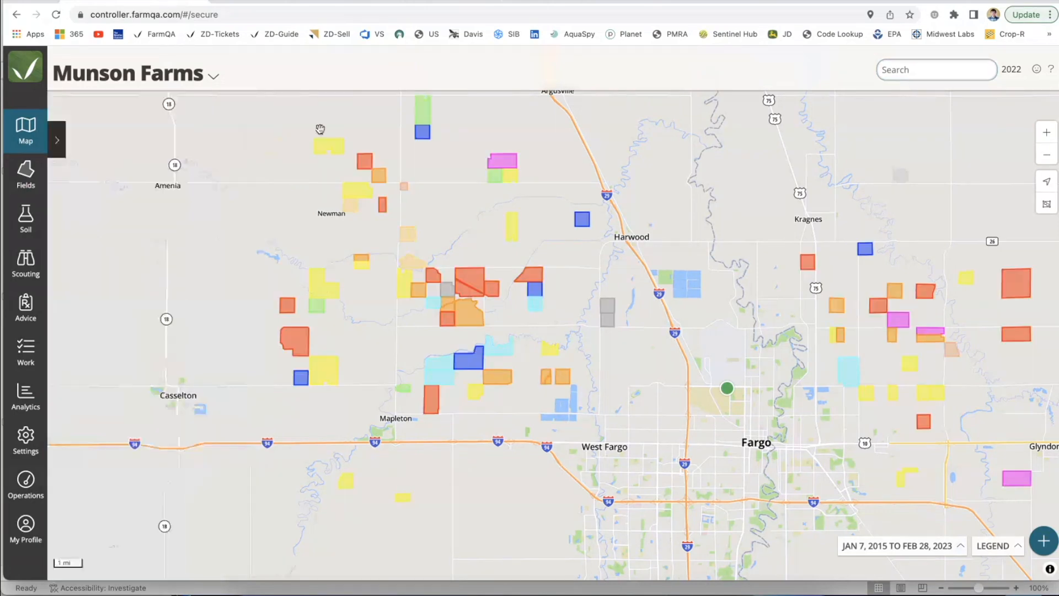
Step: Select Corn Field 1 on the map and open its harvest entry form
{"action": "scroll", "coordinate": [417, 235], "scroll_direction": "up", "scroll_amount": 5}
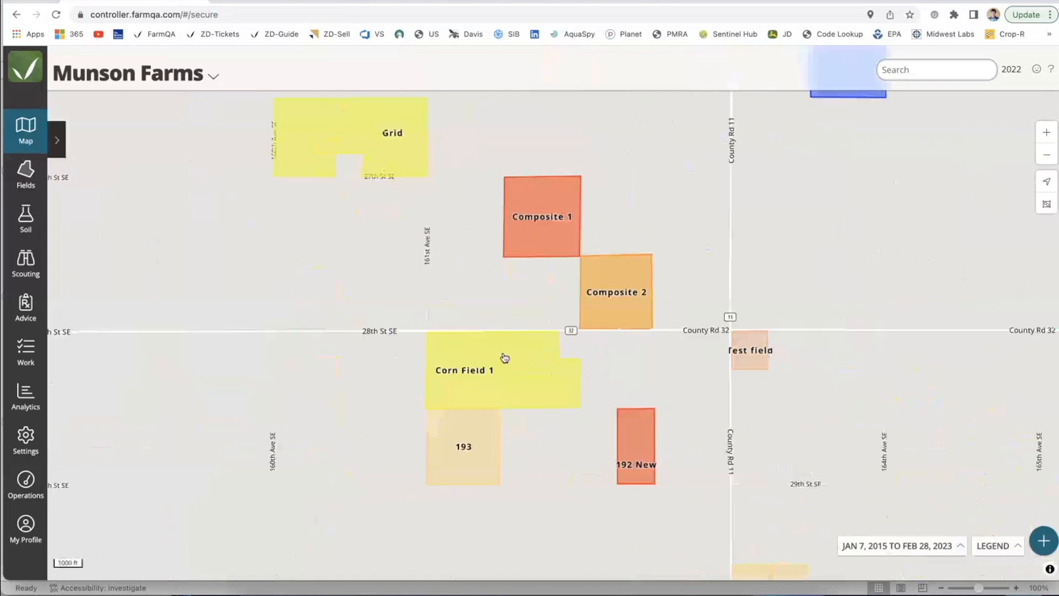
{"action": "left_click", "coordinate": [504, 359]}
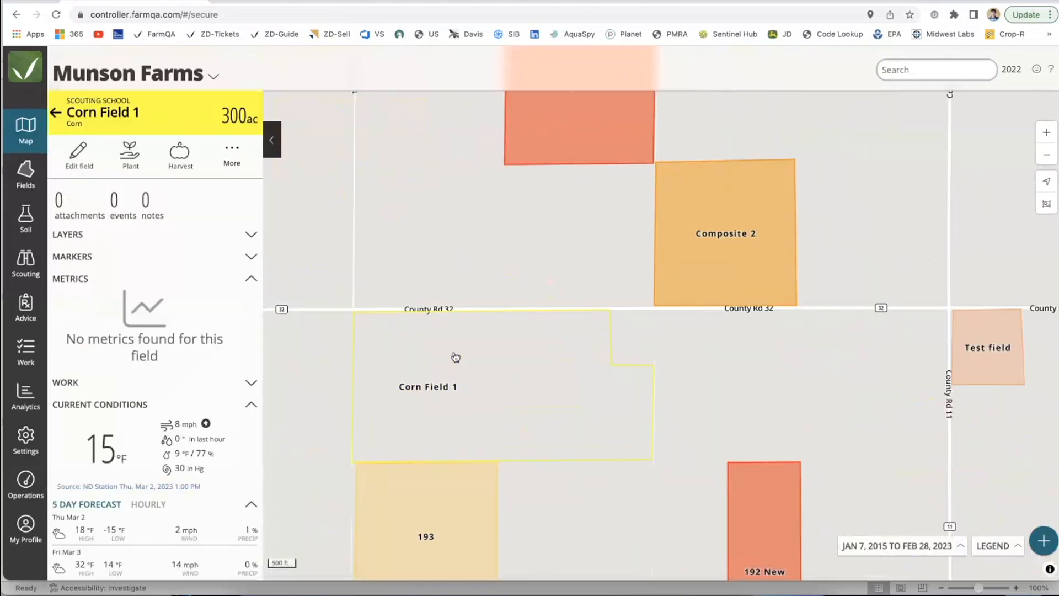
{"action": "left_click", "coordinate": [181, 160]}
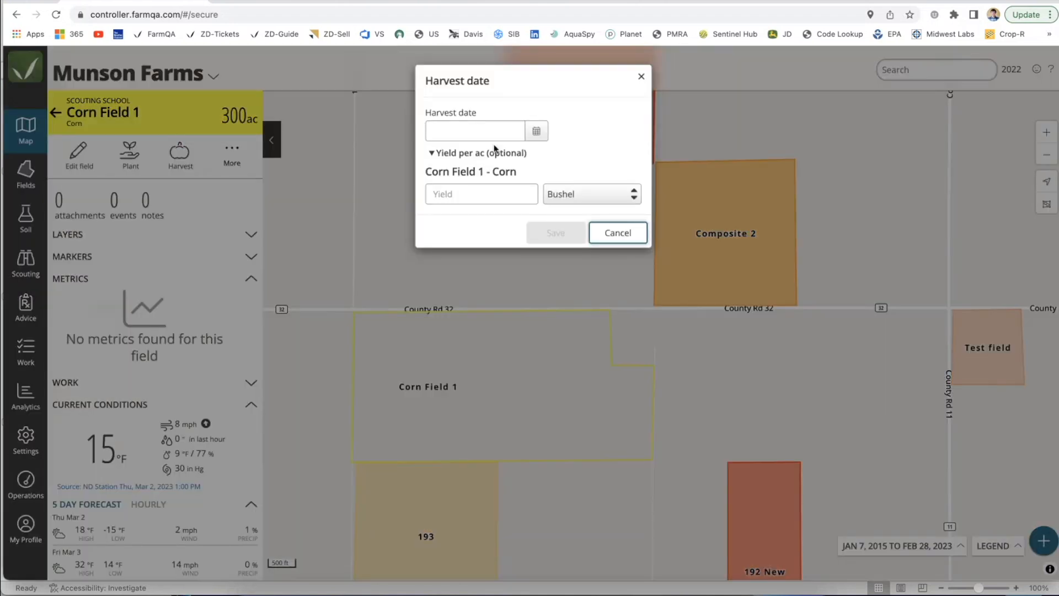
Step: Enter 12/05/2022 as Corn Field 1's harvest date and 250 bushels as its yield per acre, and close the harvest form
{"action": "left_click", "coordinate": [536, 130]}
{"action": "left_click", "coordinate": [448, 167]}
{"action": "left_click", "coordinate": [448, 168]}
{"action": "left_click", "coordinate": [448, 167]}
{"action": "left_click", "coordinate": [478, 231]}
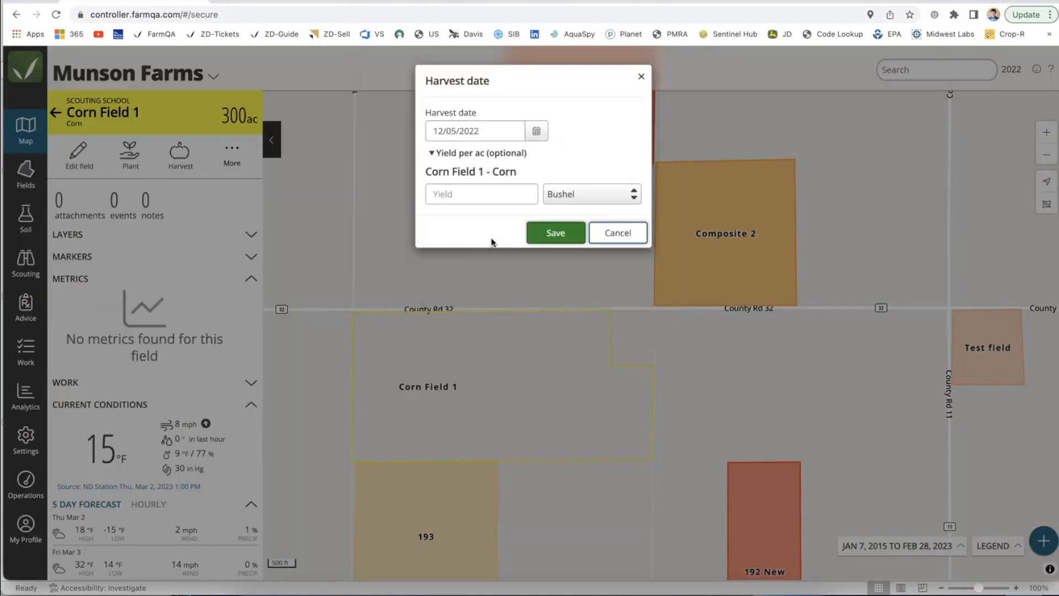
{"action": "left_click", "coordinate": [489, 194]}
{"action": "type", "text": "250"}
{"action": "left_click", "coordinate": [547, 233]}
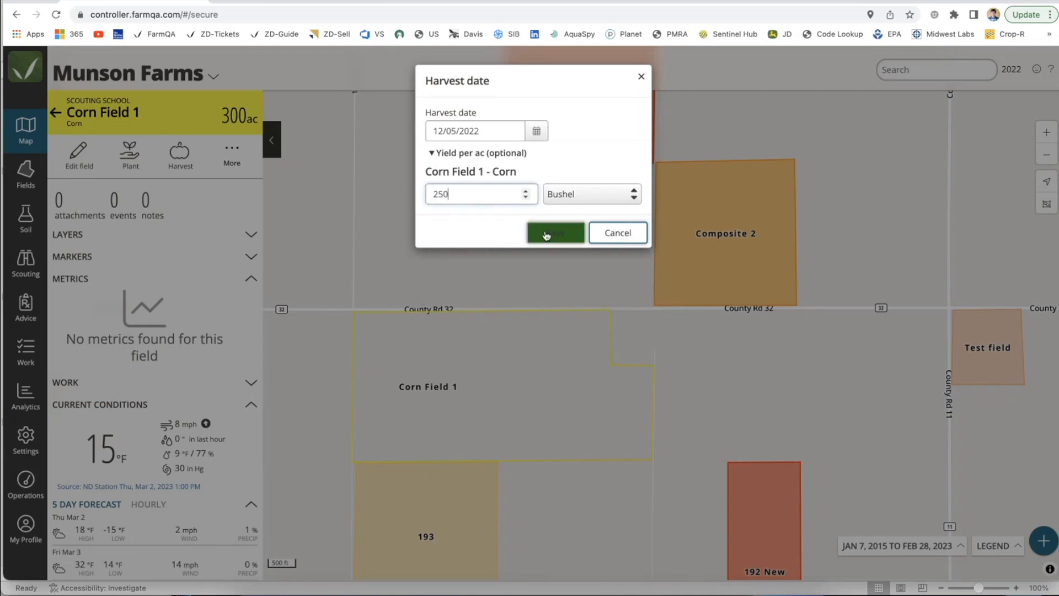
{"action": "left_click", "coordinate": [605, 235]}
Step: Switch to the FarmQA scouting app and open Corn field 254 from the map
{"action": "left_click", "coordinate": [277, 3]}
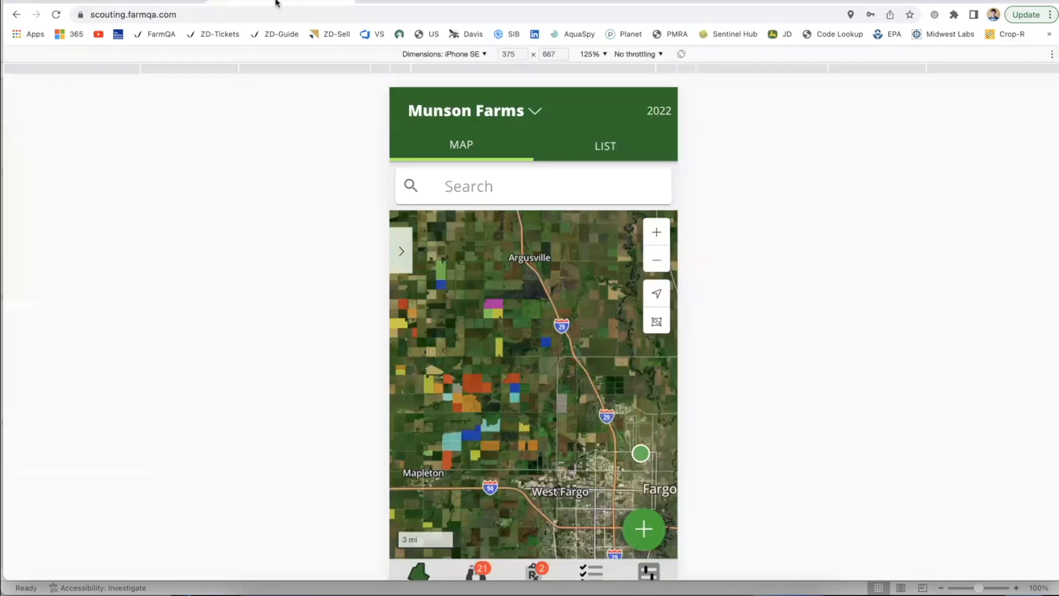
{"action": "scroll", "coordinate": [487, 336], "scroll_direction": "up", "scroll_amount": 5}
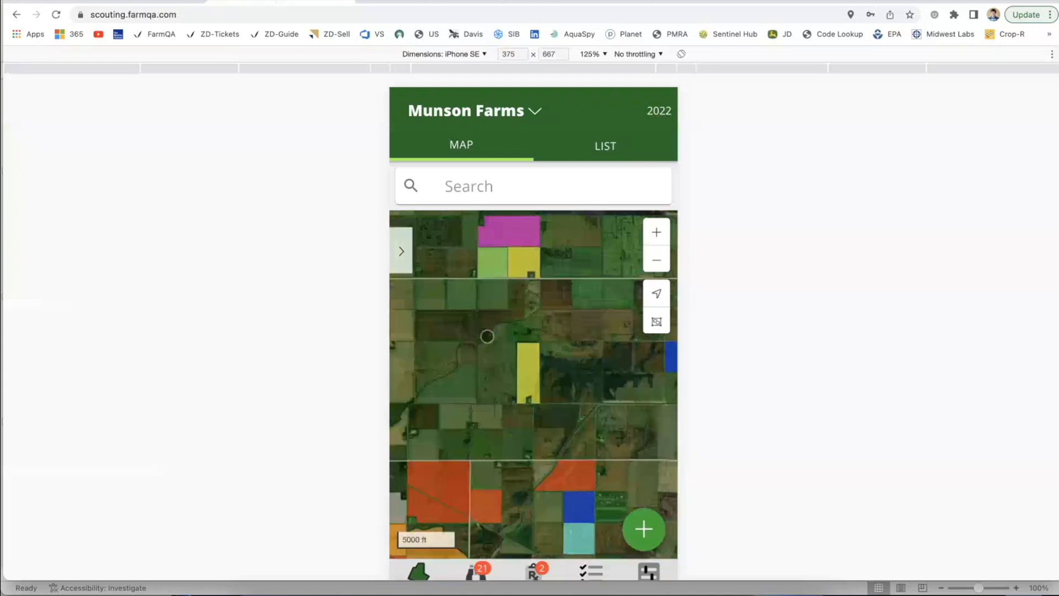
{"action": "left_click", "coordinate": [558, 396]}
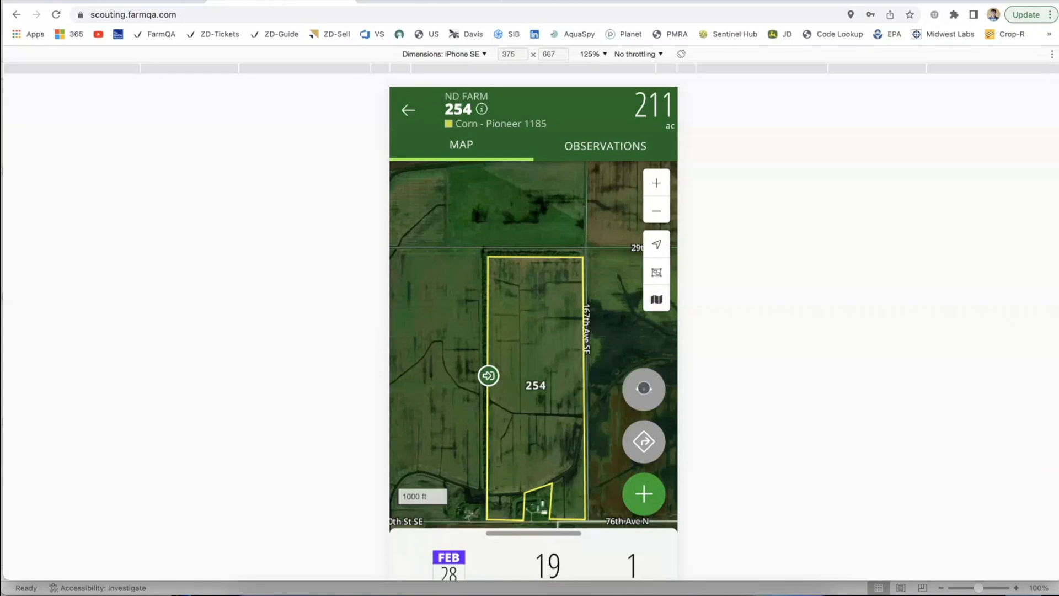
Step: Open field 254's harvest form and submit it with the date 9/30/2022 and a yield of 215 bushels per acre
{"action": "left_click", "coordinate": [644, 388]}
{"action": "left_click", "coordinate": [463, 529]}
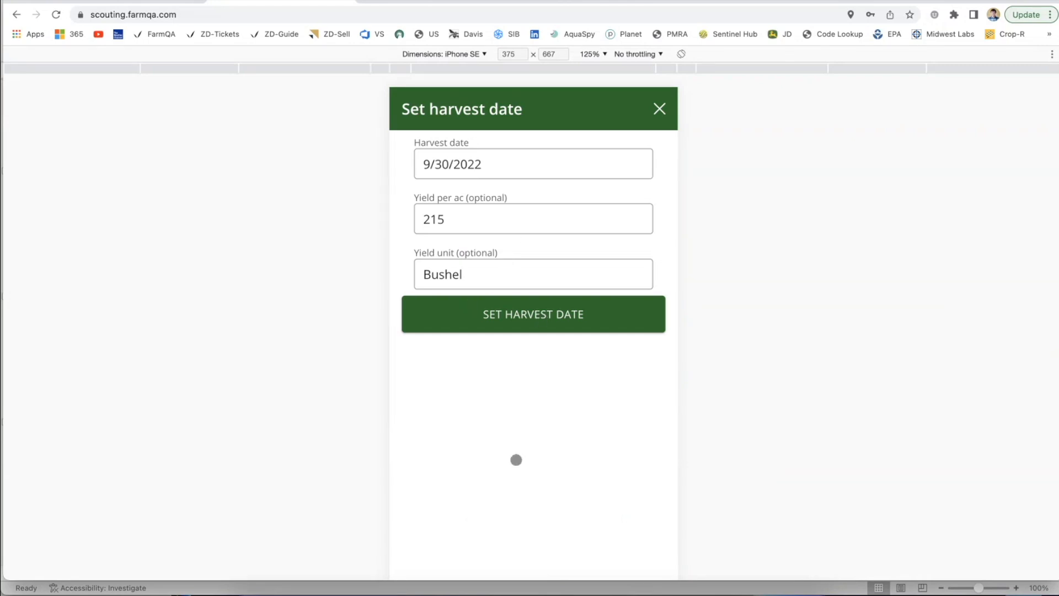
{"action": "left_click", "coordinate": [560, 315]}
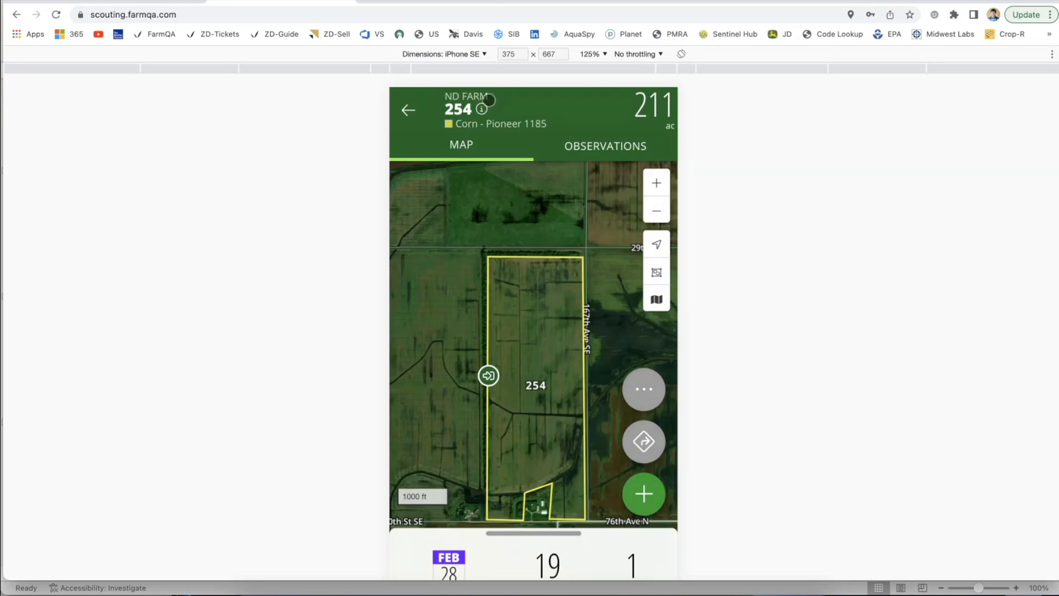
Step: Check the harvest date and yield in field 254's details, and return to the farm's map
{"action": "left_click_drag", "start_coordinate": [504, 449], "coordinate": [502, 412]}
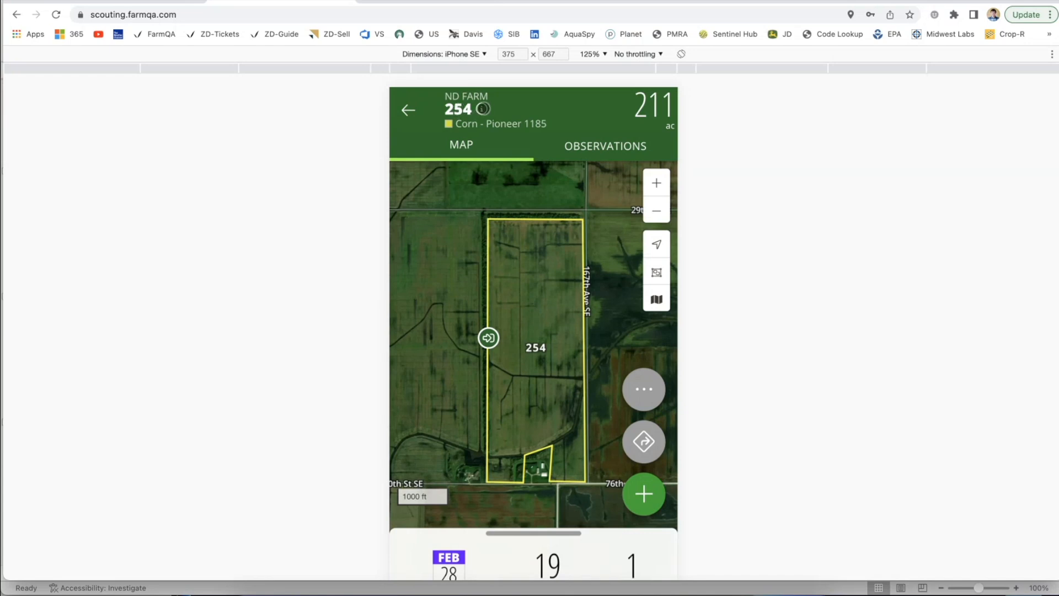
{"action": "left_click", "coordinate": [482, 109]}
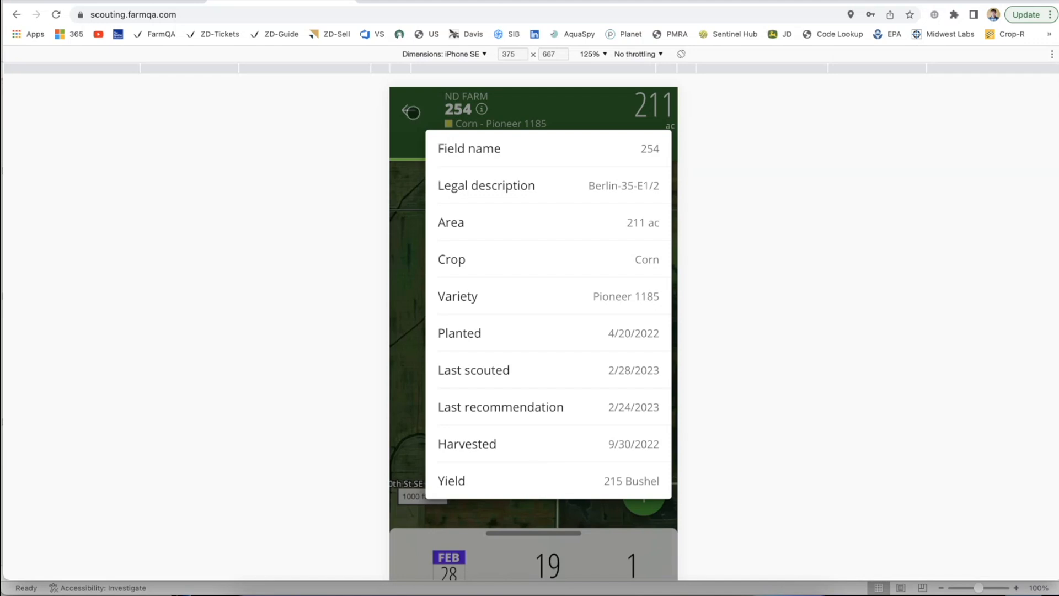
{"action": "left_click", "coordinate": [408, 112]}
{"action": "left_click", "coordinate": [408, 111]}
Step: Show Munson Farms' fields as a list and sort them by harvest amount
{"action": "left_click", "coordinate": [605, 146]}
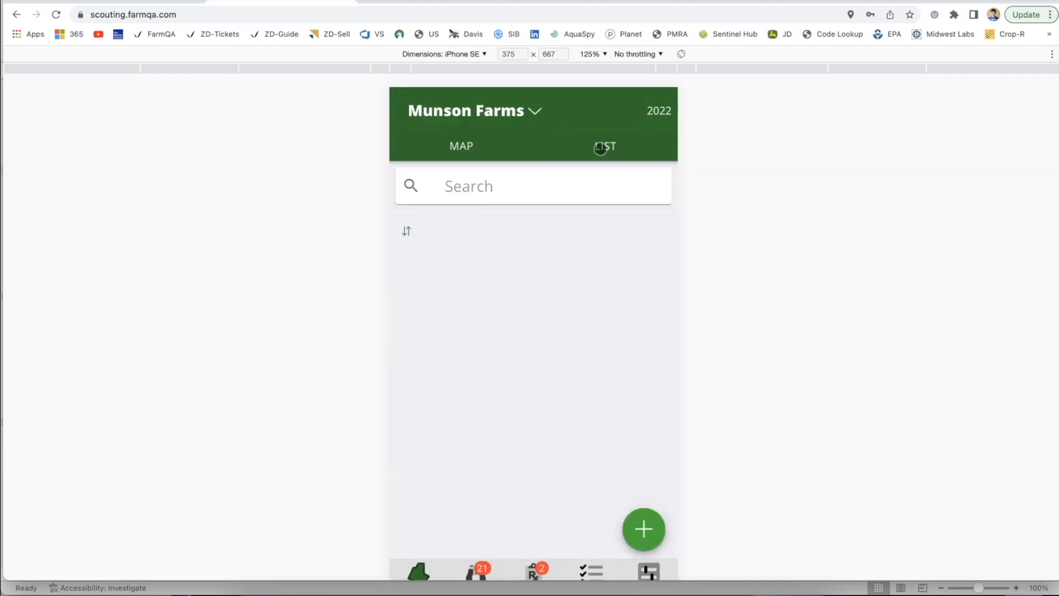
{"action": "left_click", "coordinate": [443, 232]}
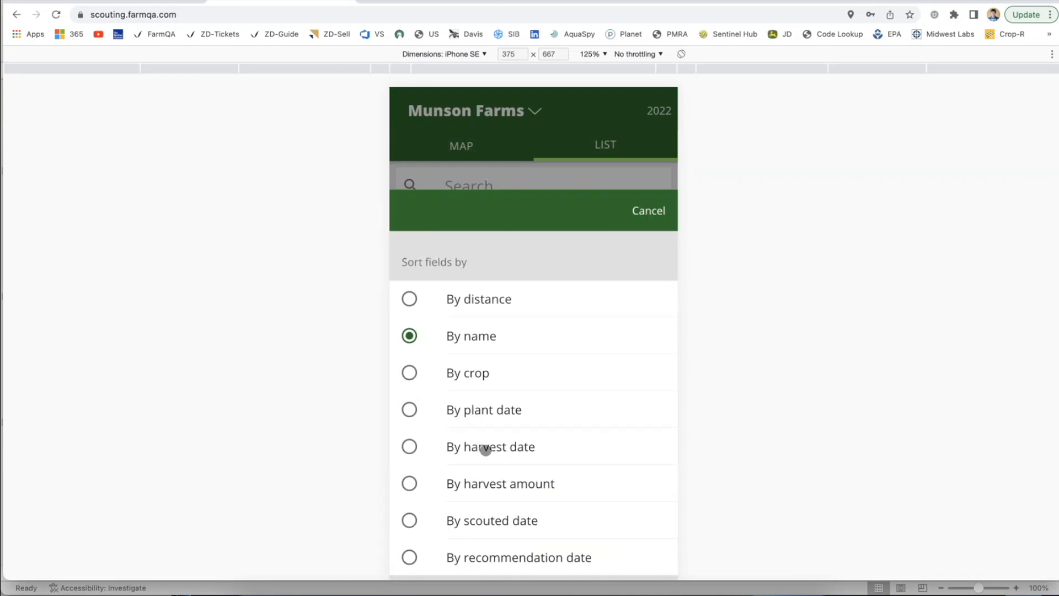
{"action": "left_click", "coordinate": [644, 216]}
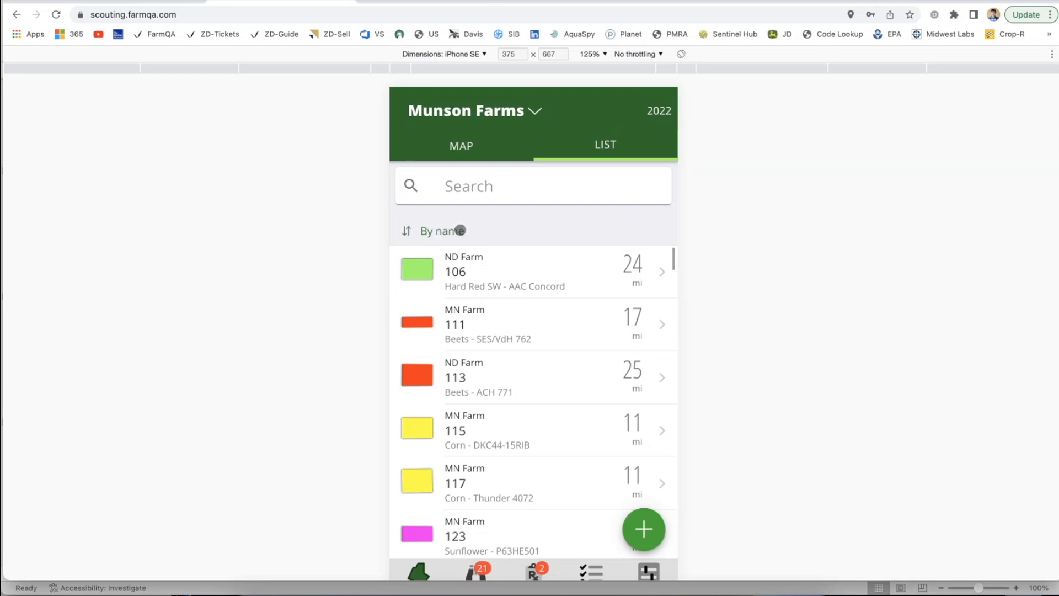
{"action": "left_click", "coordinate": [432, 230]}
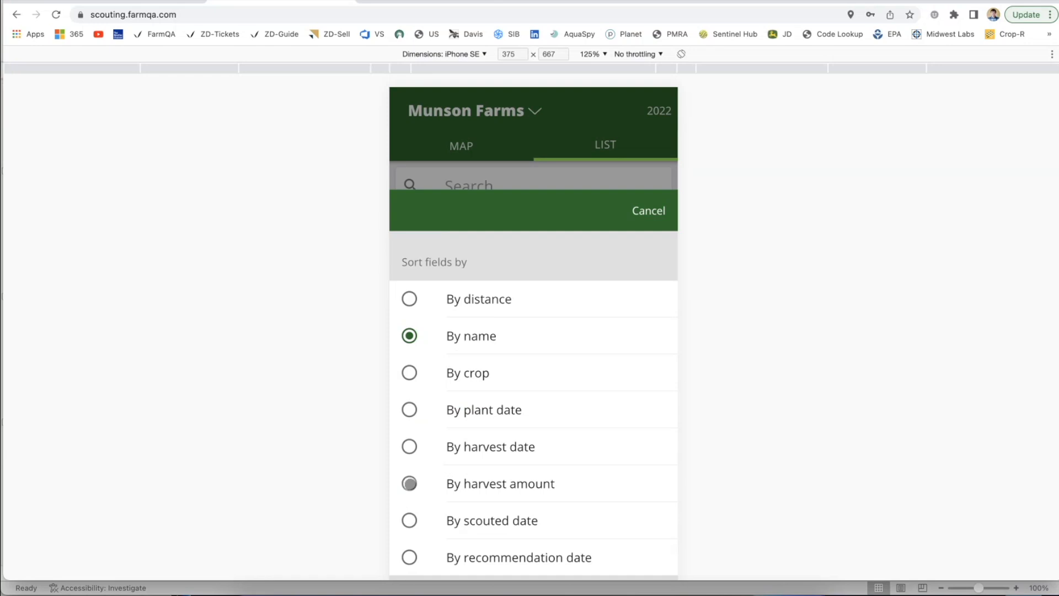
{"action": "left_click", "coordinate": [409, 484]}
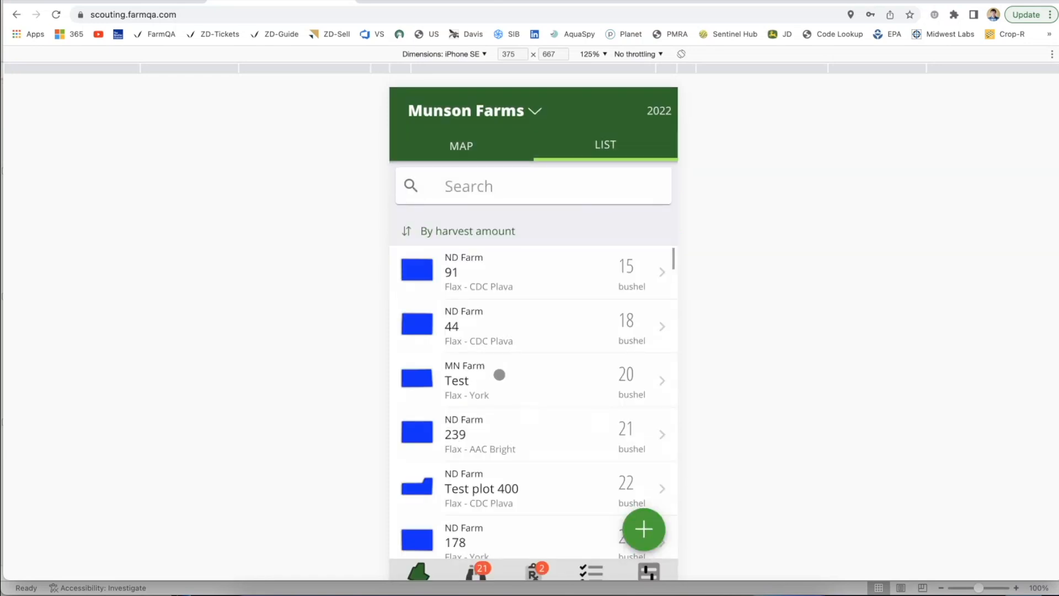
{"action": "scroll", "coordinate": [619, 437], "scroll_direction": "down", "scroll_amount": 5}
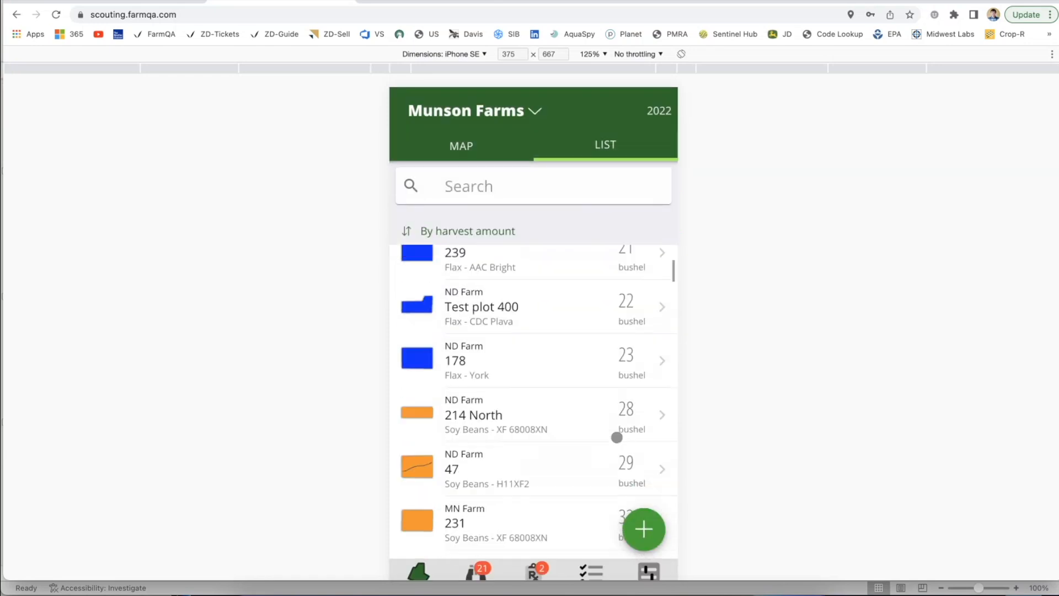
Step: Search the field list for "Soy" and review the soybean fields' harvest amounts
{"action": "left_click", "coordinate": [561, 199]}
{"action": "type", "text": "Soy"}
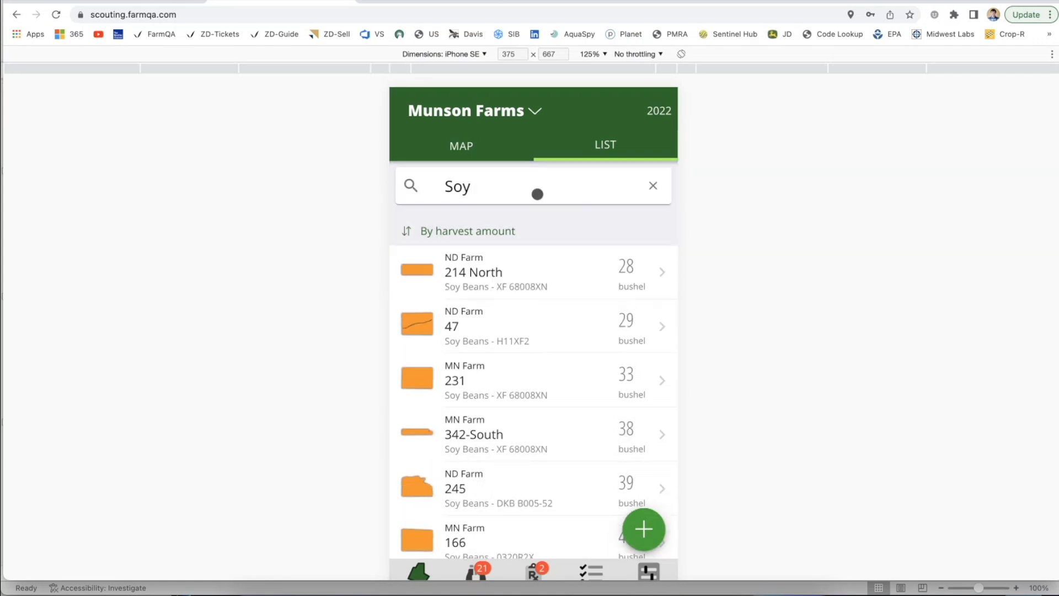
{"action": "scroll", "coordinate": [466, 377], "scroll_direction": "down", "scroll_amount": 1}
{"action": "scroll", "coordinate": [465, 376], "scroll_direction": "down", "scroll_amount": 3}
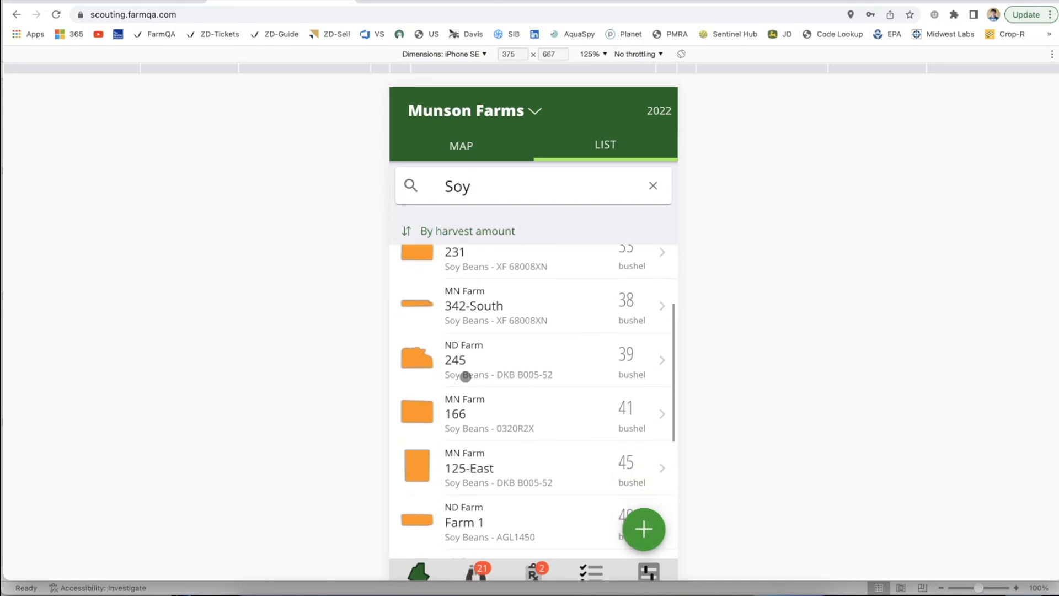
{"action": "scroll", "coordinate": [465, 377], "scroll_direction": "down", "scroll_amount": 4}
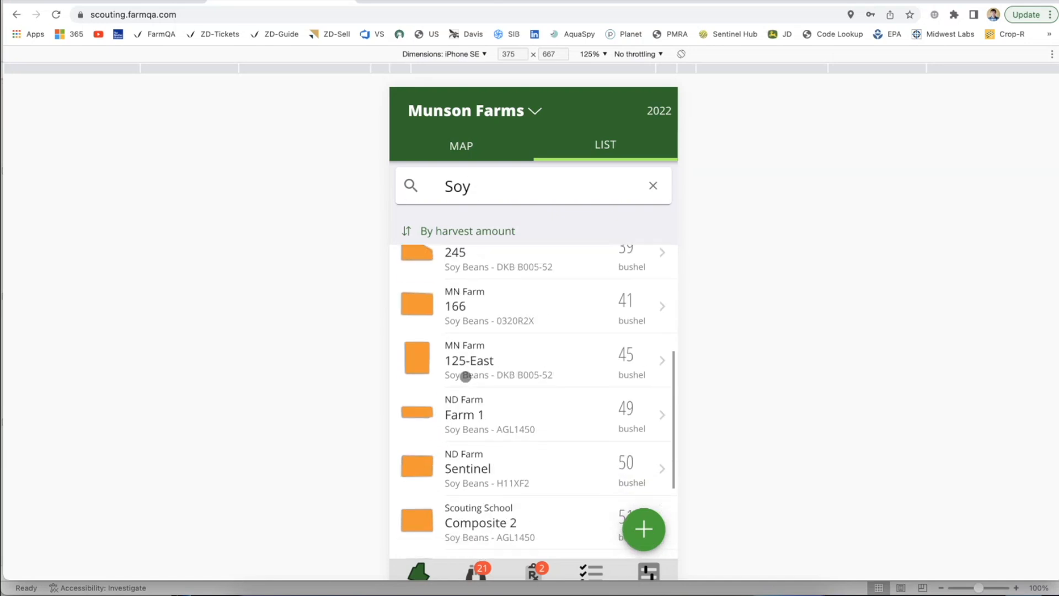
{"action": "scroll", "coordinate": [466, 377], "scroll_direction": "up", "scroll_amount": 5}
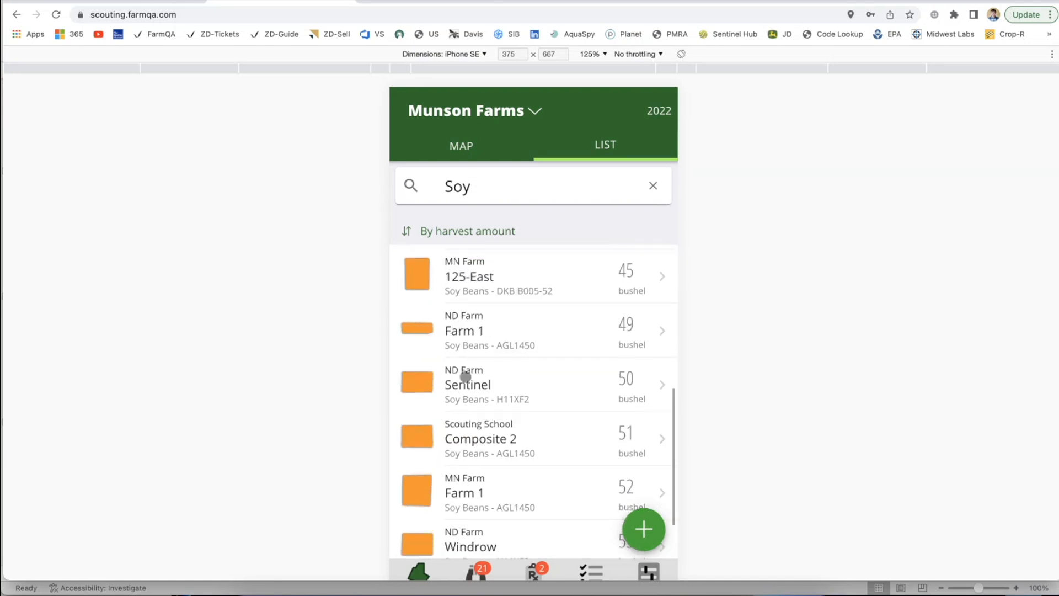
{"action": "scroll", "coordinate": [607, 355], "scroll_direction": "up", "scroll_amount": 3}
{"action": "scroll", "coordinate": [609, 355], "scroll_direction": "down", "scroll_amount": 3}
{"action": "scroll", "coordinate": [607, 355], "scroll_direction": "down", "scroll_amount": 4}
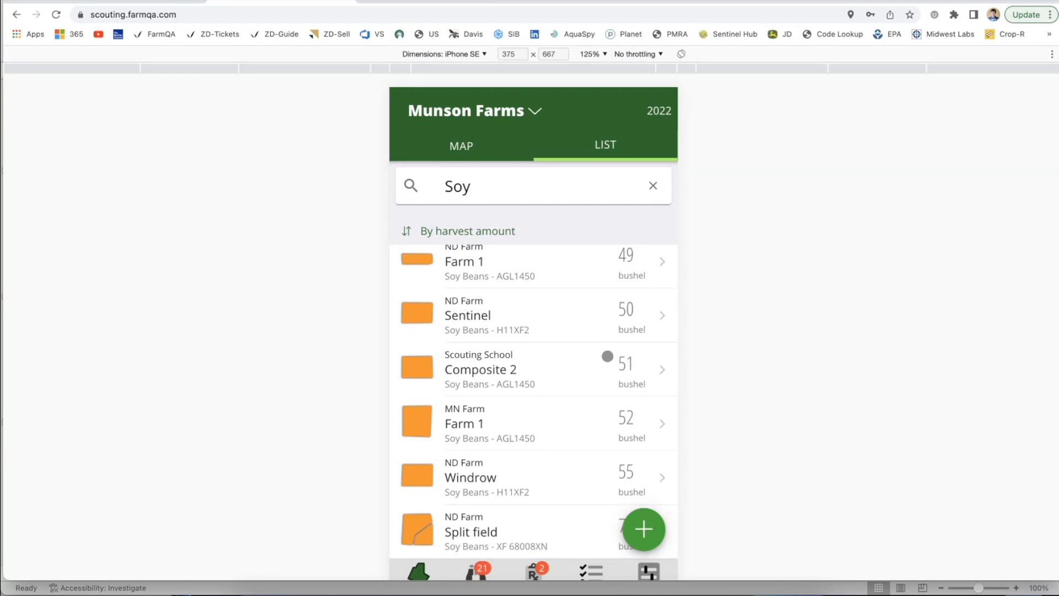
Step: Switch to the FarmQA controller site, open the Yield report in Analytics, dismiss the new-columns notice and check the available report types
{"action": "left_click", "coordinate": [123, 1]}
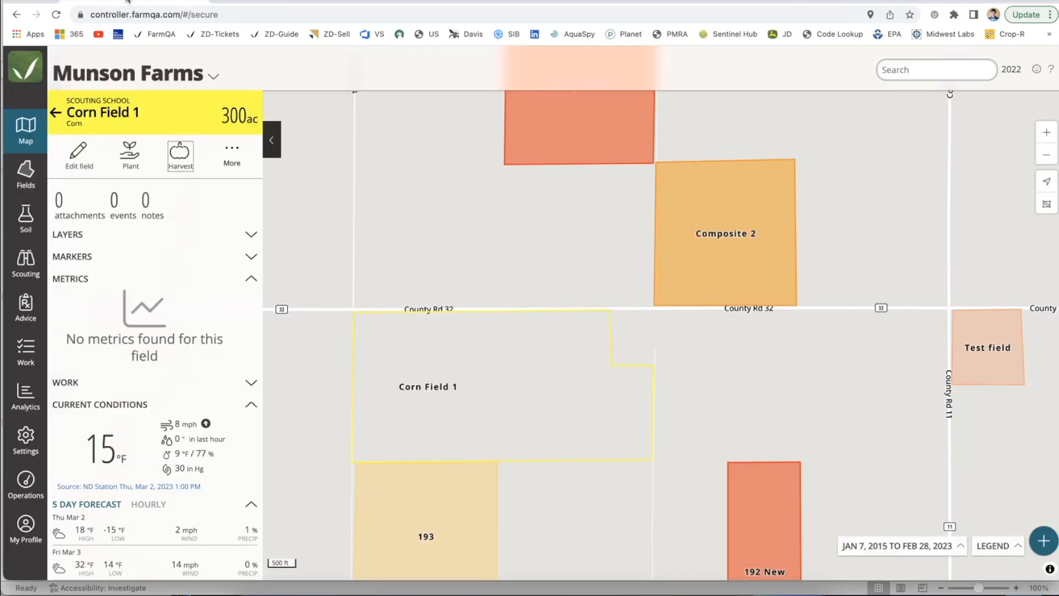
{"action": "left_click", "coordinate": [31, 383]}
{"action": "left_click", "coordinate": [132, 100]}
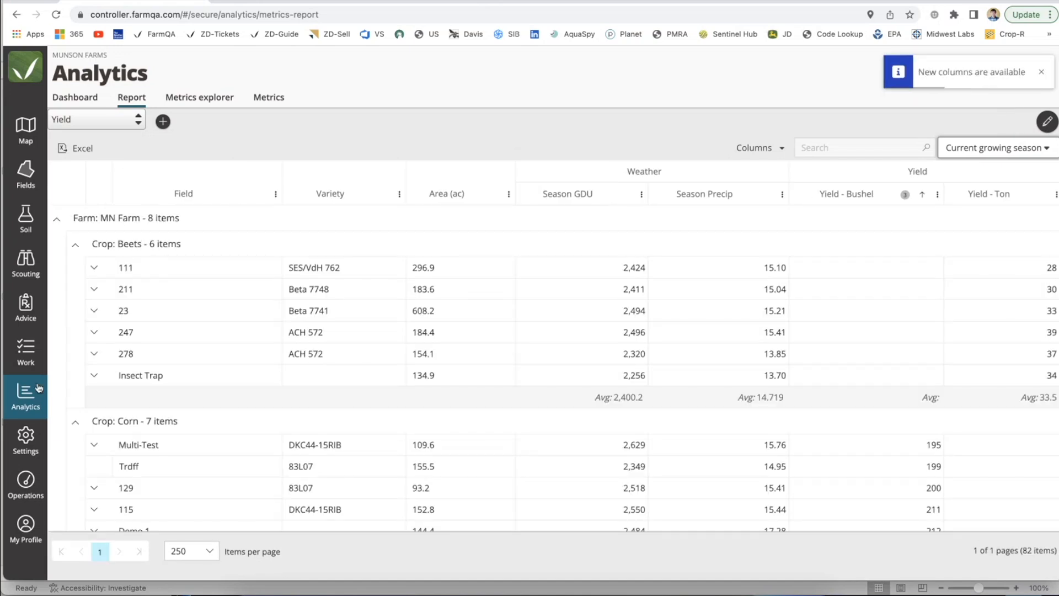
{"action": "left_click", "coordinate": [1041, 72]}
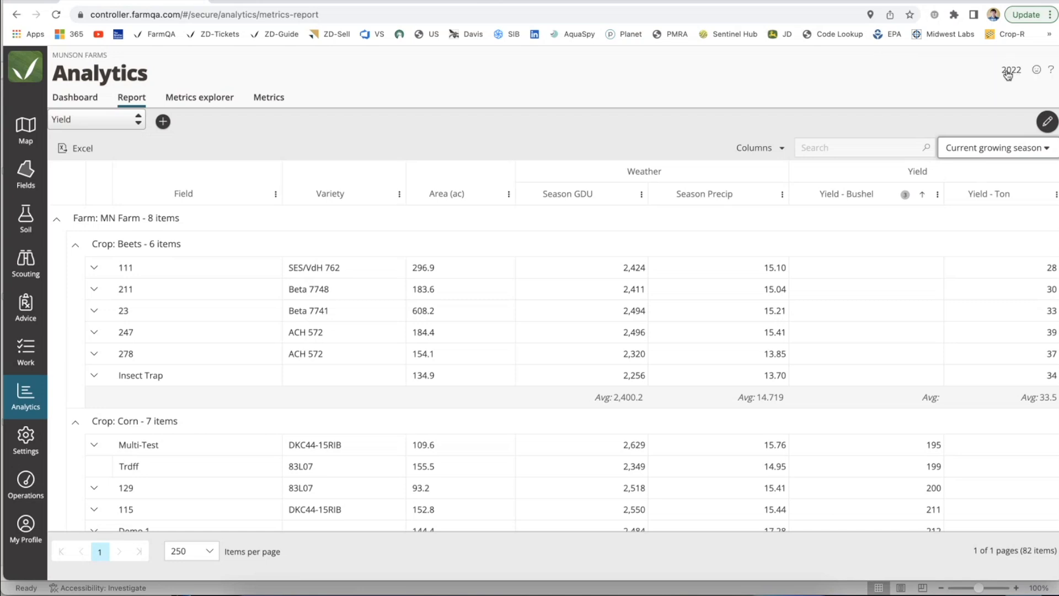
{"action": "left_click", "coordinate": [127, 119]}
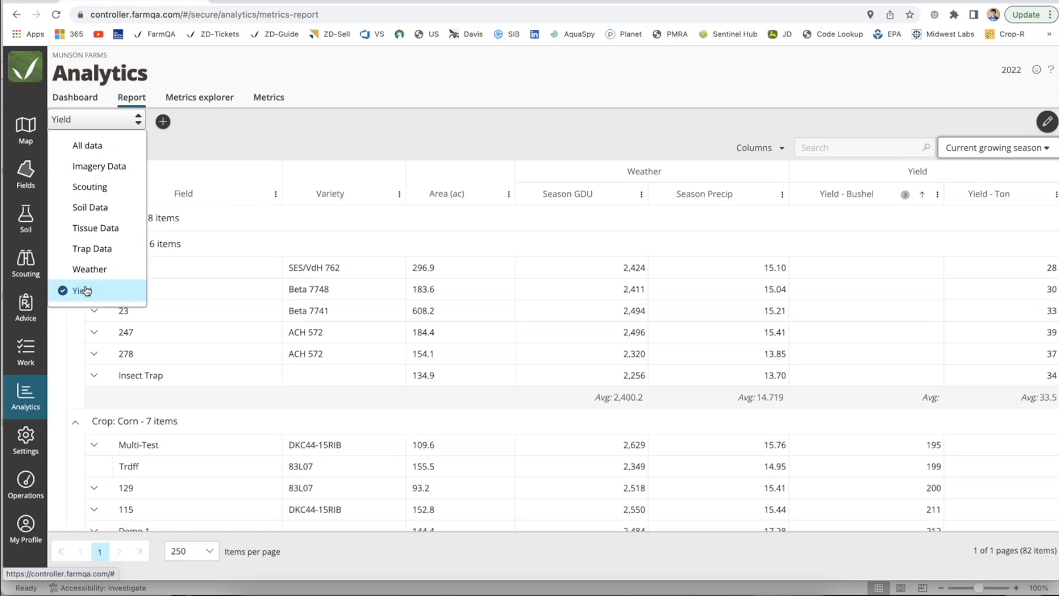
{"action": "left_click", "coordinate": [187, 230]}
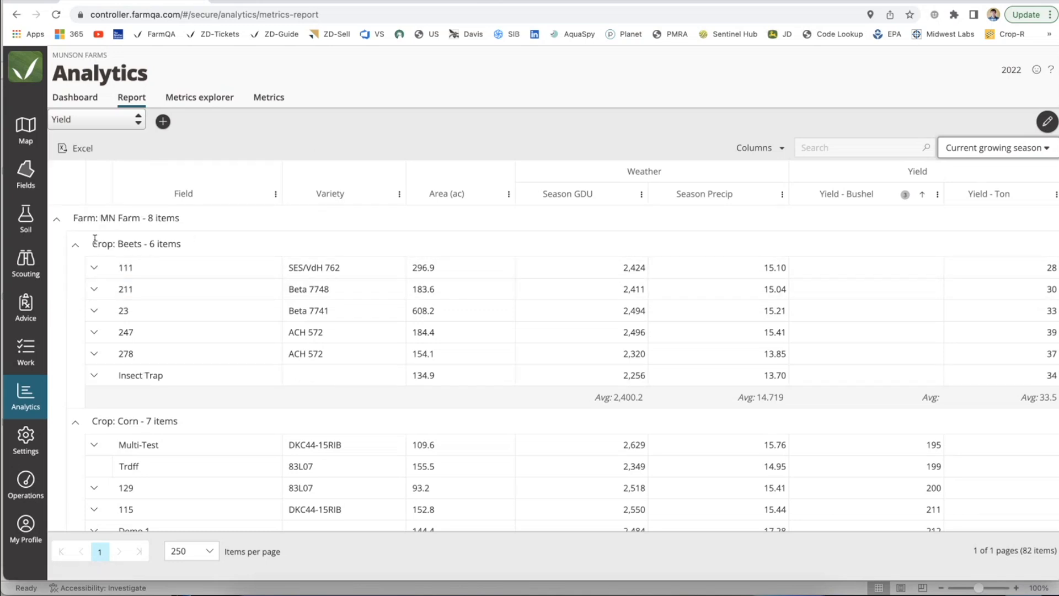
Step: Collapse and re-expand MN Farm's crop groups, and review the bushel yields of its corn fields
{"action": "left_click", "coordinate": [75, 244]}
{"action": "left_click", "coordinate": [76, 273]}
{"action": "left_click", "coordinate": [76, 271]}
{"action": "left_click", "coordinate": [75, 245]}
{"action": "scroll", "coordinate": [141, 307], "scroll_direction": "down", "scroll_amount": 1}
{"action": "scroll", "coordinate": [141, 308], "scroll_direction": "down", "scroll_amount": 2}
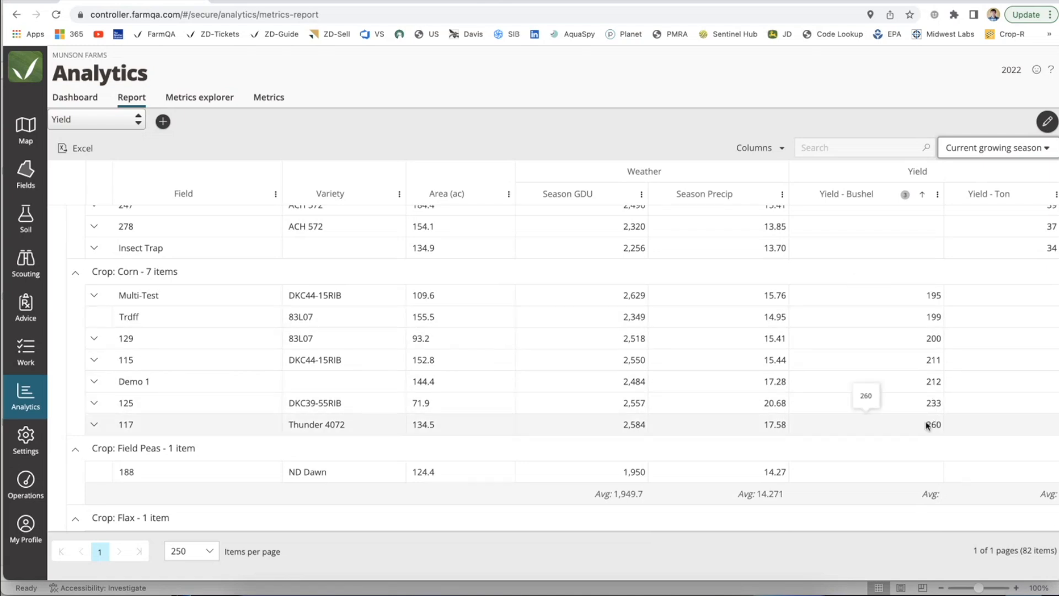
{"action": "scroll", "coordinate": [916, 445], "scroll_direction": "down", "scroll_amount": 1}
{"action": "scroll", "coordinate": [910, 444], "scroll_direction": "up", "scroll_amount": 1}
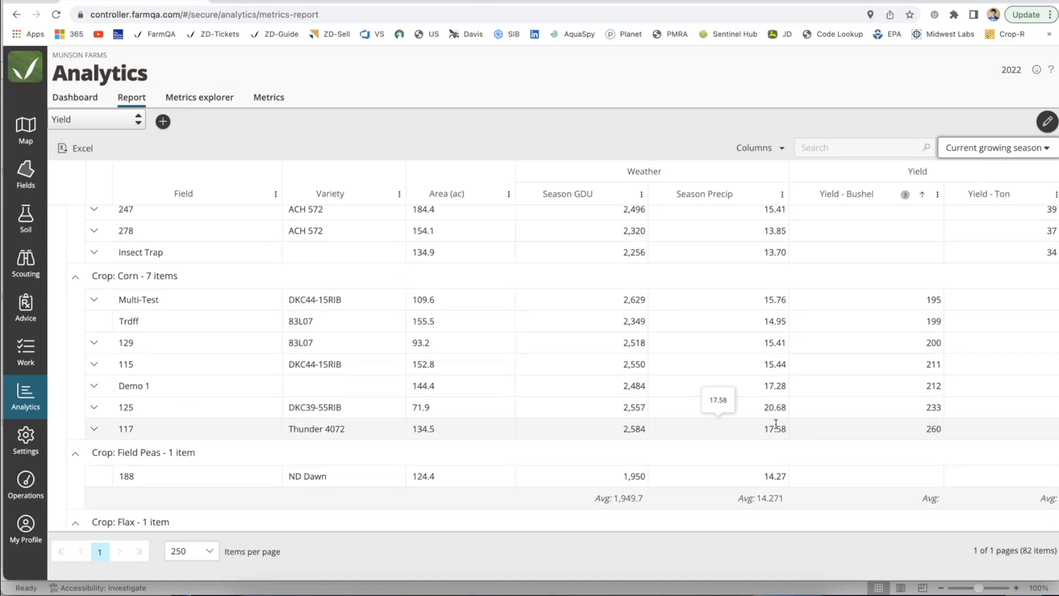
Step: Search the Yield report for "Corn" and return to the start of the results
{"action": "left_click", "coordinate": [825, 149]}
{"action": "type", "text": "Corn"}
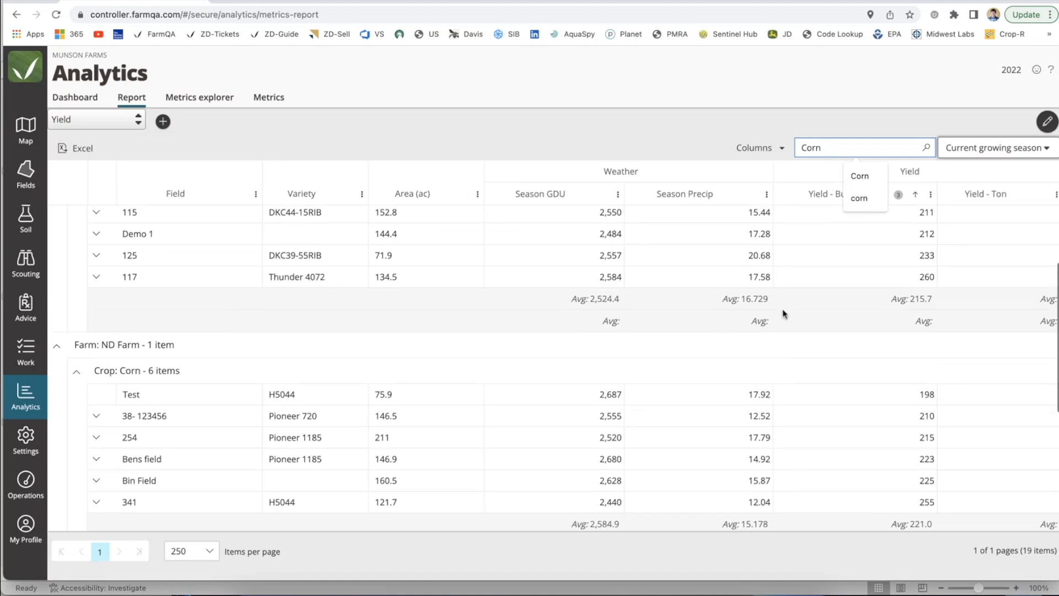
{"action": "scroll", "coordinate": [784, 306], "scroll_direction": "up", "scroll_amount": 3}
{"action": "scroll", "coordinate": [783, 313], "scroll_direction": "up", "scroll_amount": 1}
{"action": "left_click", "coordinate": [731, 78]}
Step: Highlight MN Farm's average corn yield in bushels, and view and close the bushel yield chart for field 117
{"action": "left_click_drag", "start_coordinate": [893, 415], "coordinate": [935, 418]}
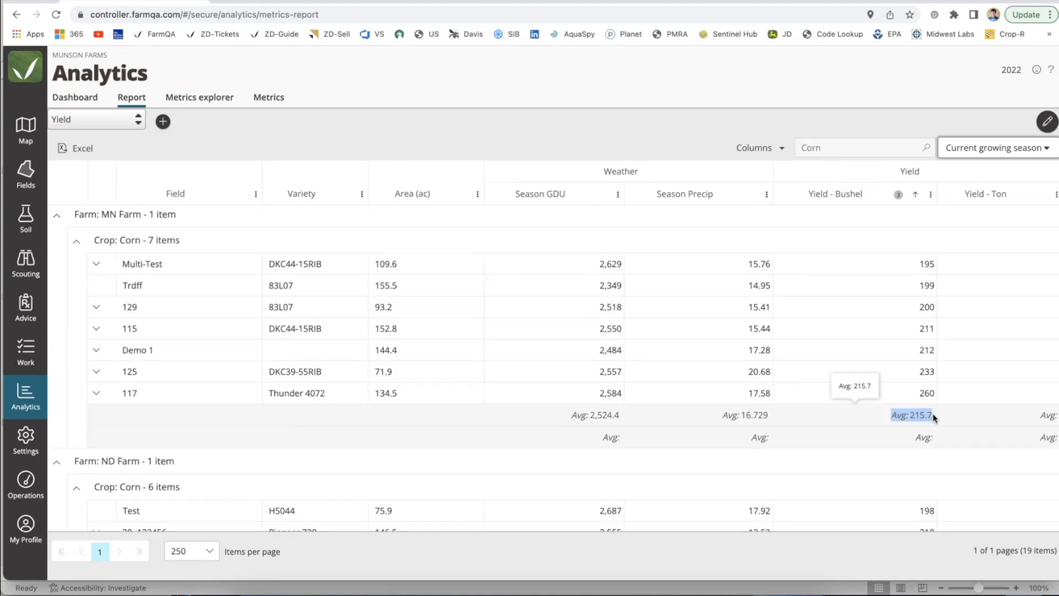
{"action": "scroll", "coordinate": [914, 429], "scroll_direction": "up", "scroll_amount": 1}
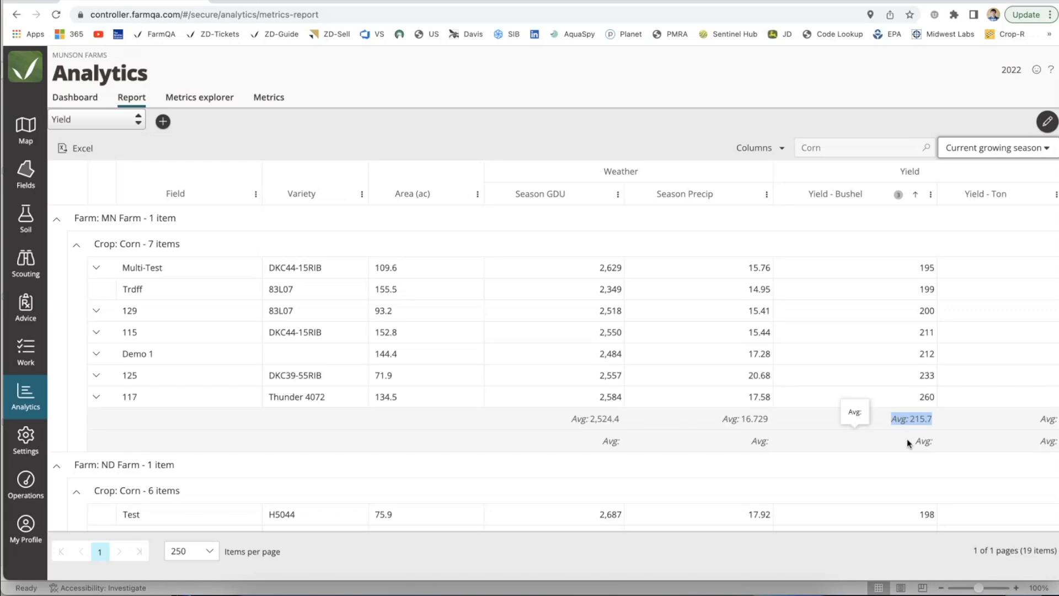
{"action": "left_click", "coordinate": [917, 393]}
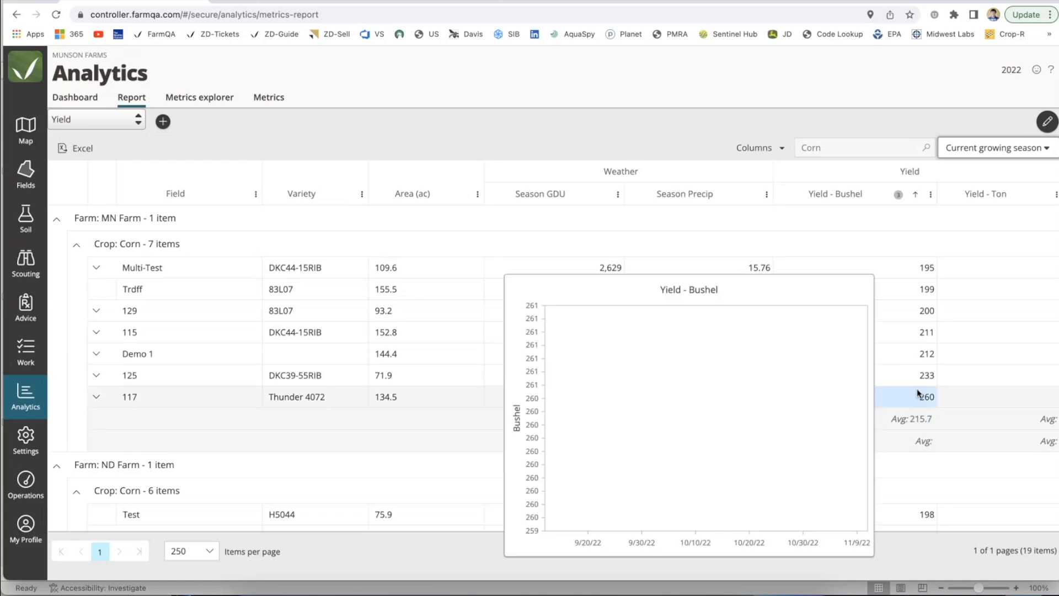
{"action": "left_click", "coordinate": [625, 131]}
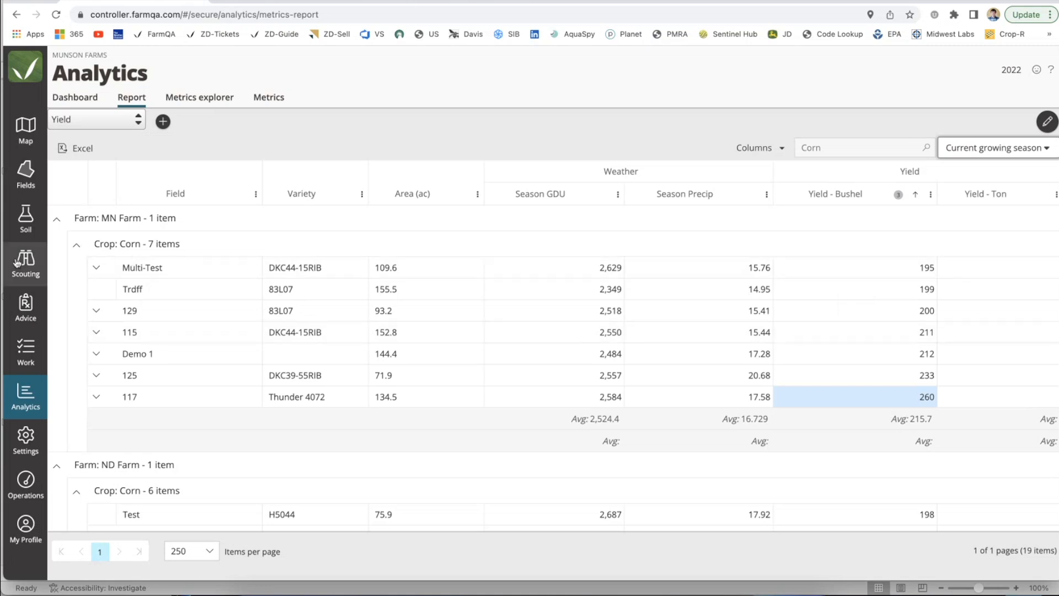
Step: Open the soil samples of MN Farm's field 111 and widen the pane with the map and field history
{"action": "left_click", "coordinate": [25, 233]}
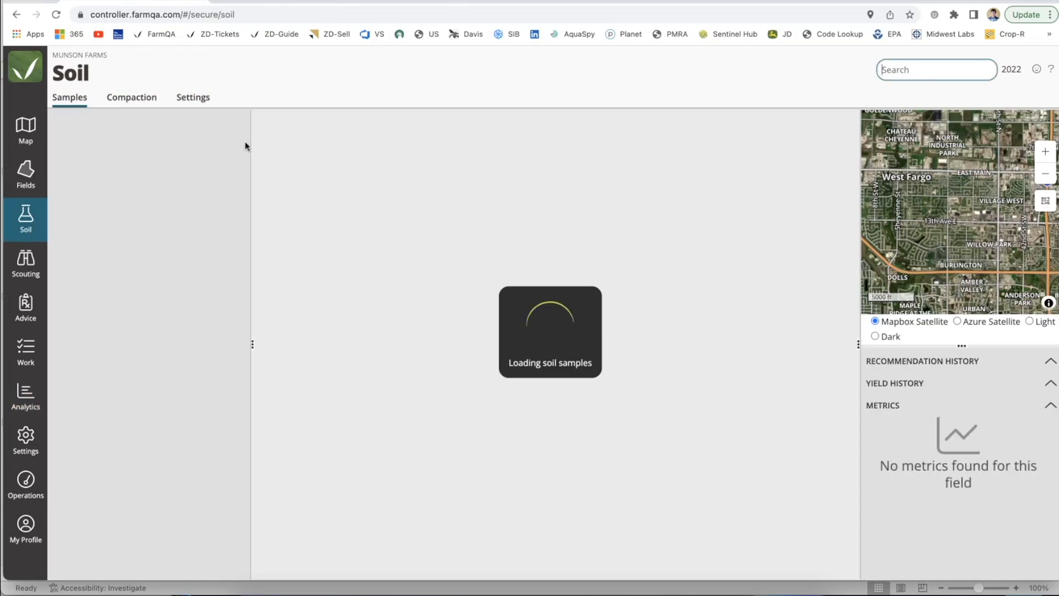
{"action": "left_click", "coordinate": [141, 135]}
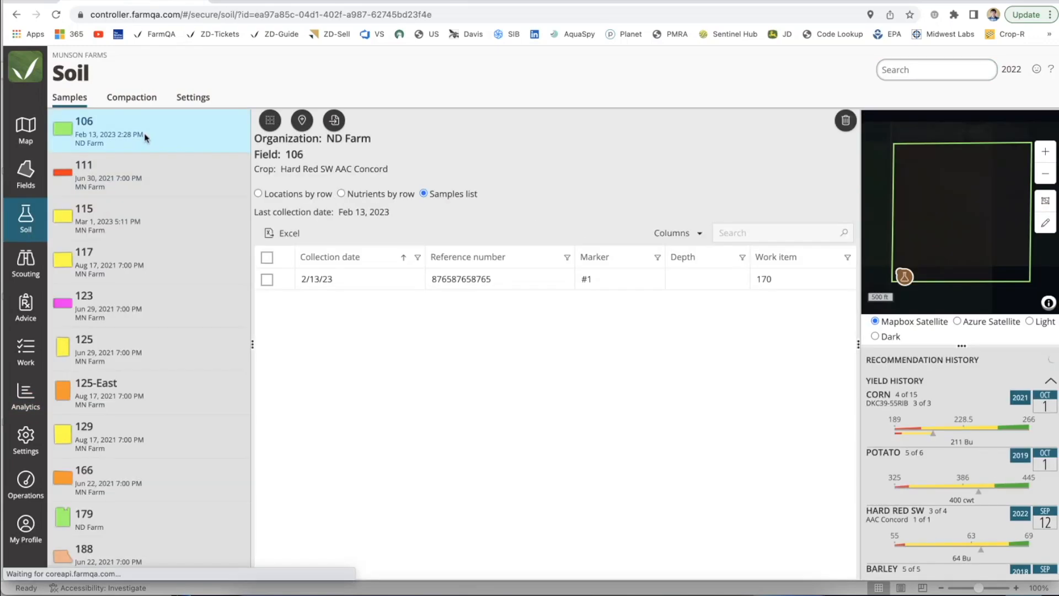
{"action": "left_click", "coordinate": [146, 175]}
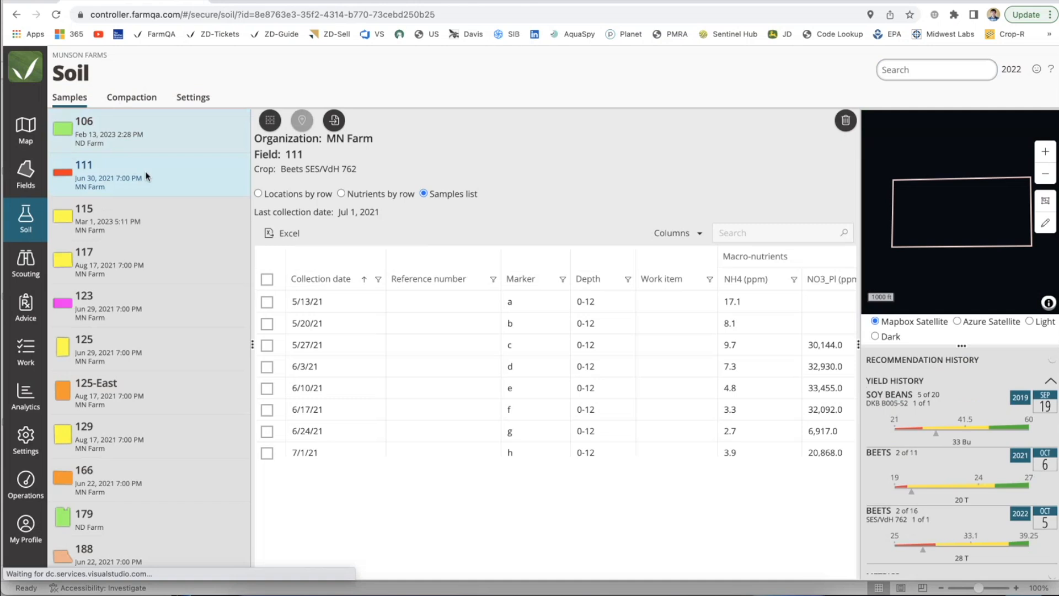
{"action": "left_click_drag", "start_coordinate": [859, 345], "coordinate": [762, 347]}
{"action": "scroll", "coordinate": [693, 360], "scroll_direction": "right", "scroll_amount": 7}
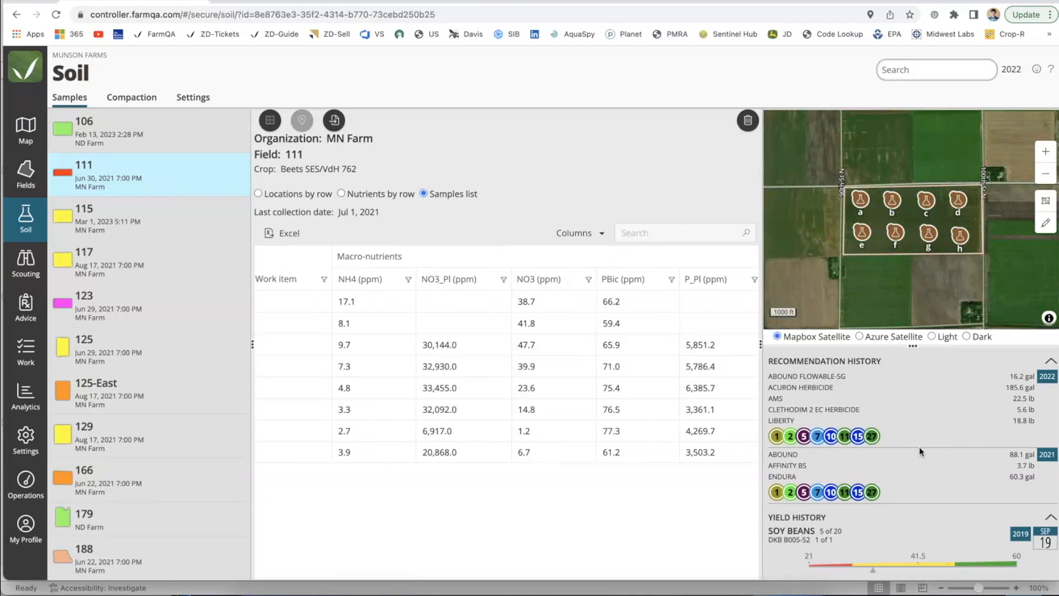
Step: Review field 111's recommendation history, yield history and soil metrics beside its samples
{"action": "scroll", "coordinate": [915, 496], "scroll_direction": "down", "scroll_amount": 3}
{"action": "scroll", "coordinate": [916, 500], "scroll_direction": "down", "scroll_amount": 3}
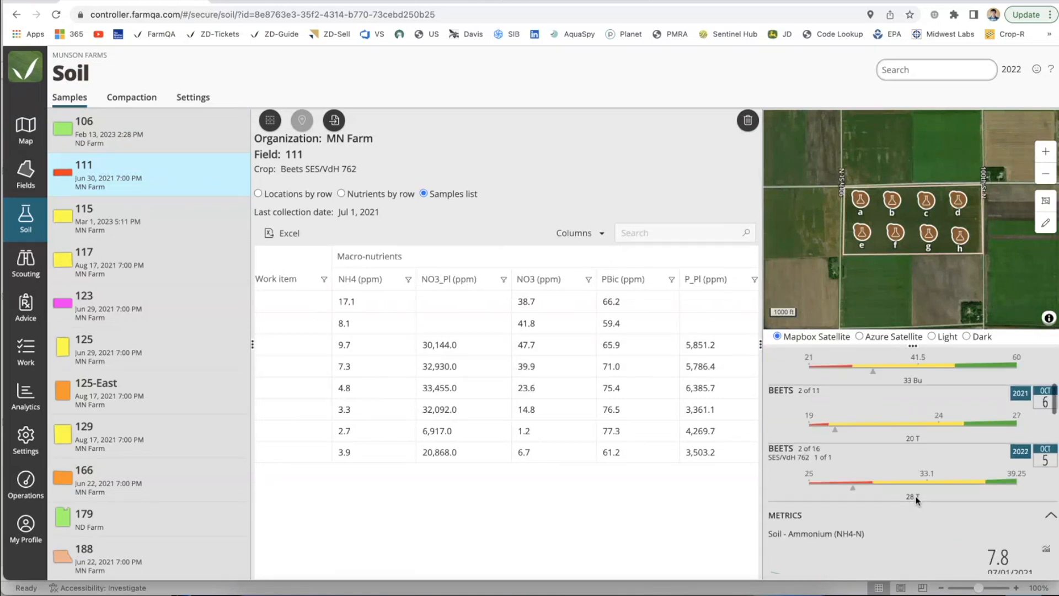
{"action": "scroll", "coordinate": [915, 496], "scroll_direction": "up", "scroll_amount": 5}
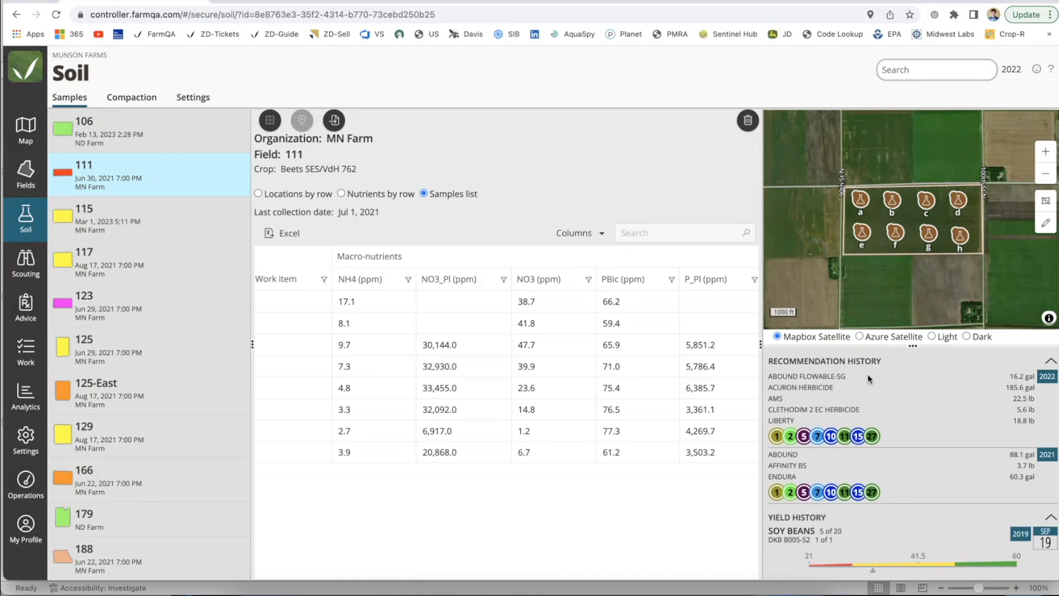
{"action": "scroll", "coordinate": [879, 478], "scroll_direction": "down", "scroll_amount": 3}
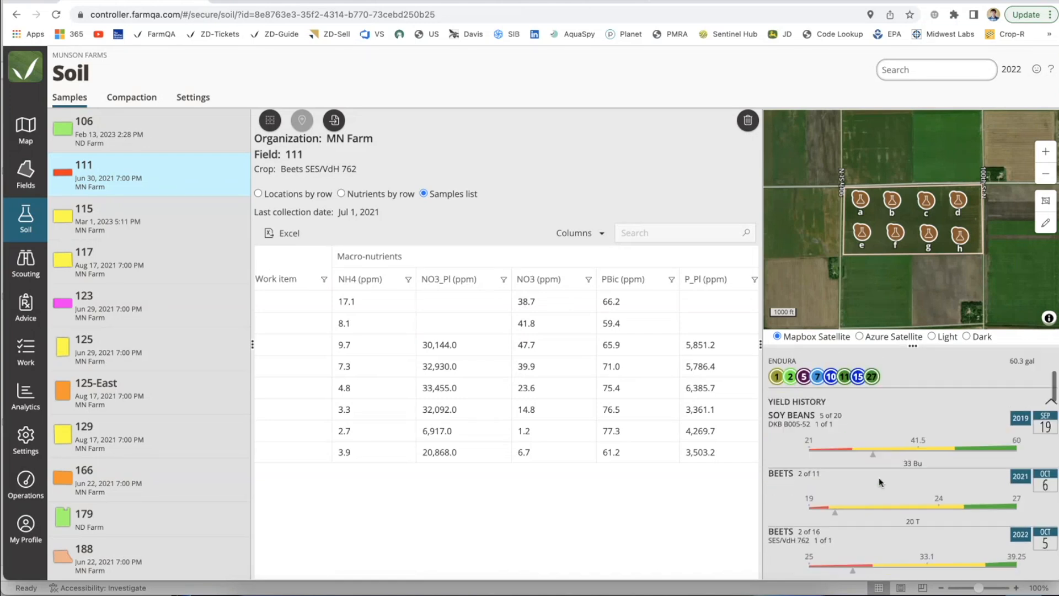
{"action": "scroll", "coordinate": [879, 478], "scroll_direction": "up", "scroll_amount": 3}
{"action": "scroll", "coordinate": [865, 468], "scroll_direction": "down", "scroll_amount": 2}
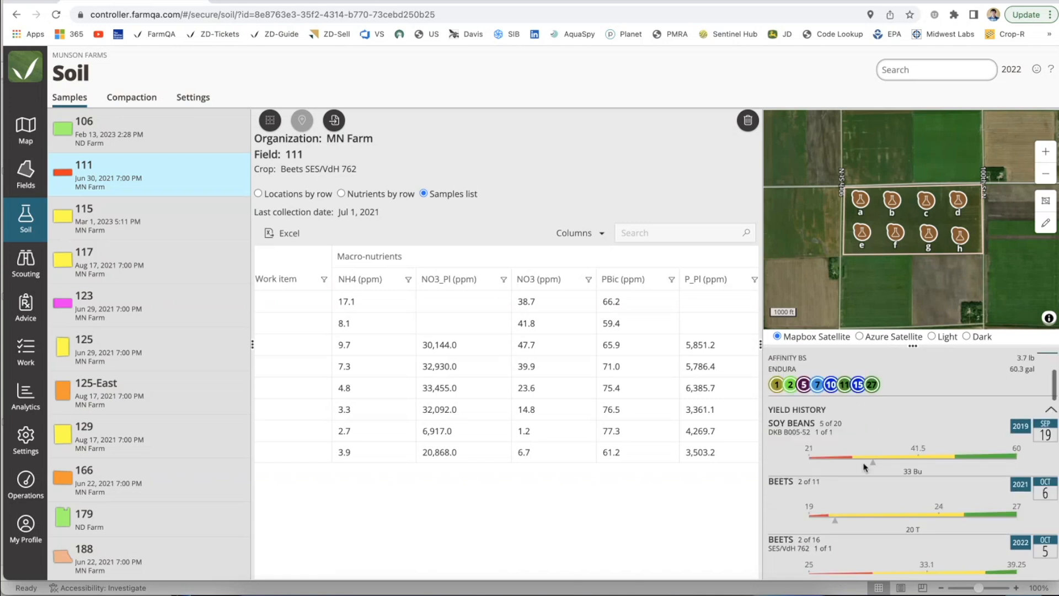
{"action": "scroll", "coordinate": [864, 466], "scroll_direction": "down", "scroll_amount": 6}
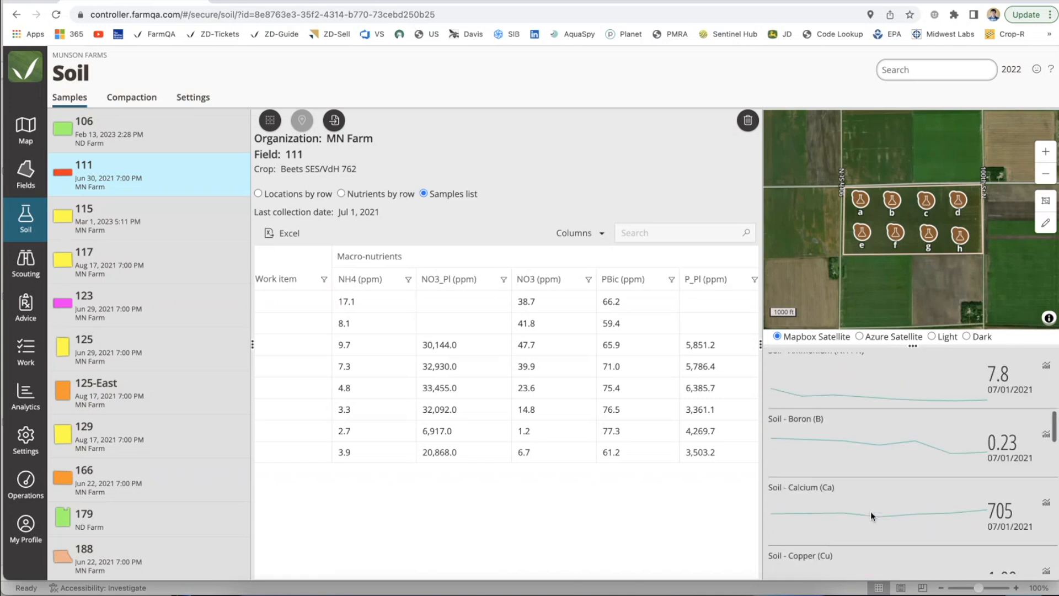
Step: View the trend chart of field 111's soil ammonium (NH4-N) metric and close it
{"action": "scroll", "coordinate": [870, 511], "scroll_direction": "up", "scroll_amount": 2}
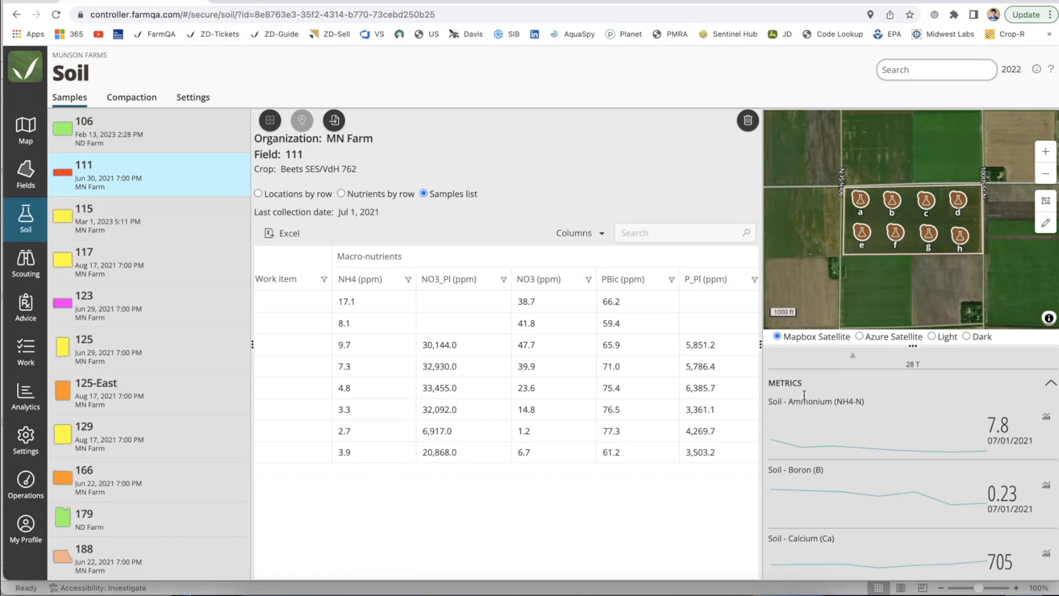
{"action": "left_click", "coordinate": [1047, 415]}
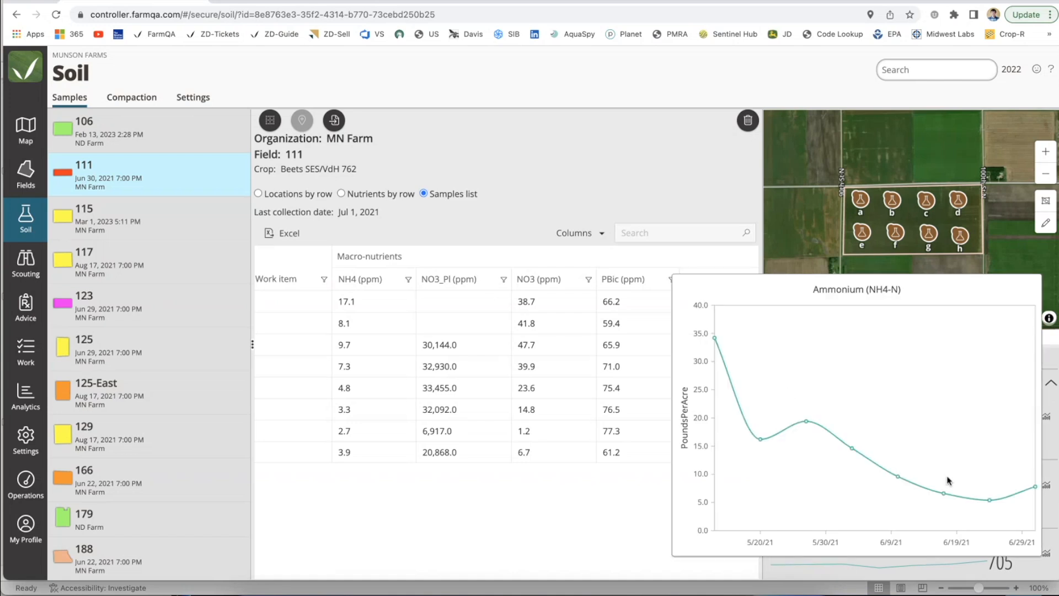
{"action": "left_click", "coordinate": [636, 513]}
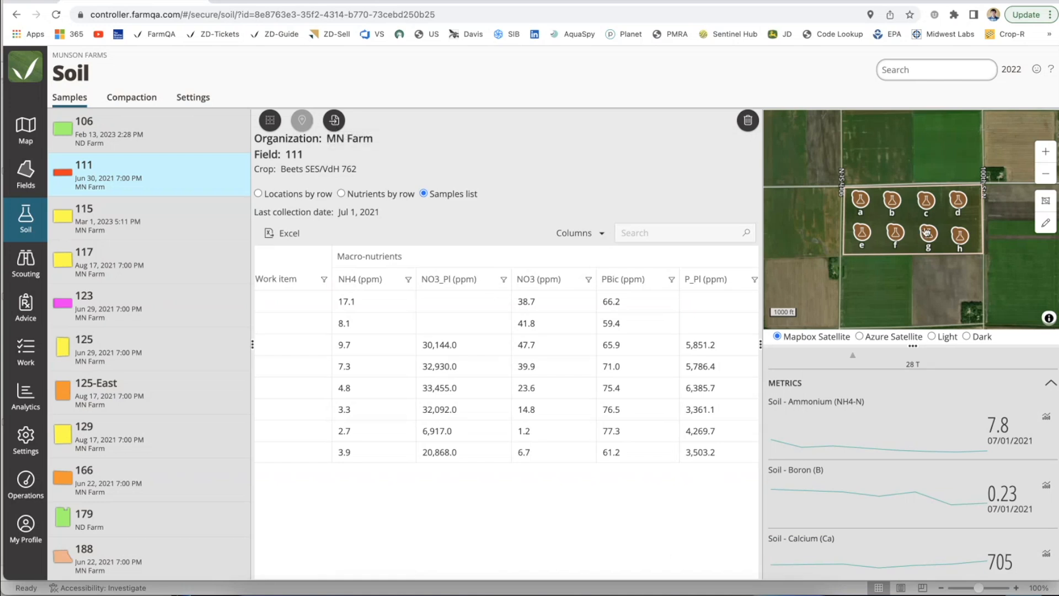
Step: Examine the soil sample locations of field 111 up close on the map
{"action": "scroll", "coordinate": [921, 230], "scroll_direction": "up", "scroll_amount": 3}
{"action": "scroll", "coordinate": [922, 230], "scroll_direction": "down", "scroll_amount": 1}
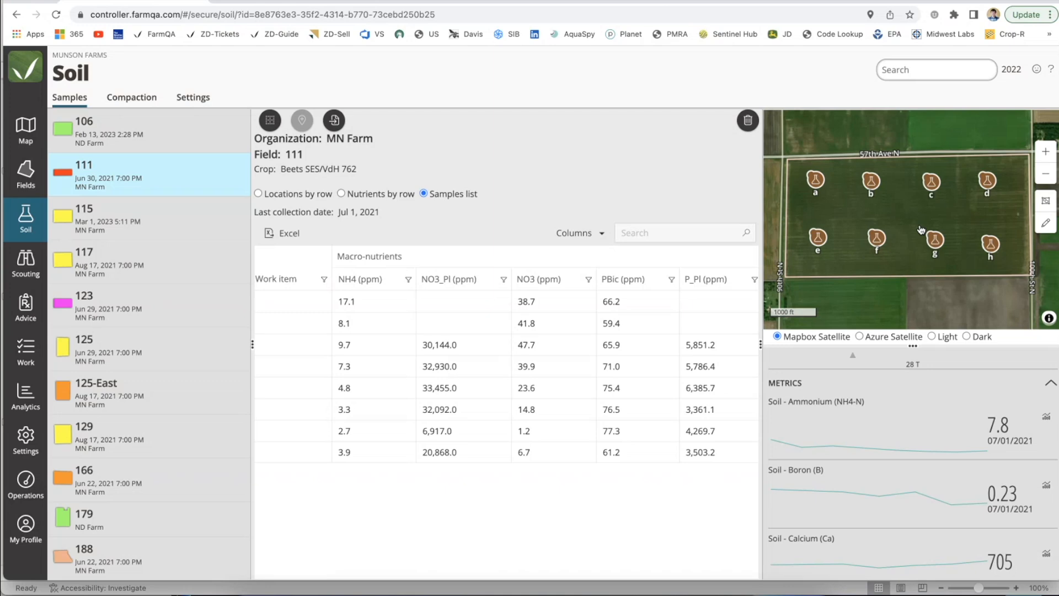
Step: Open the field list and group the fields by crop
{"action": "left_click", "coordinate": [24, 176]}
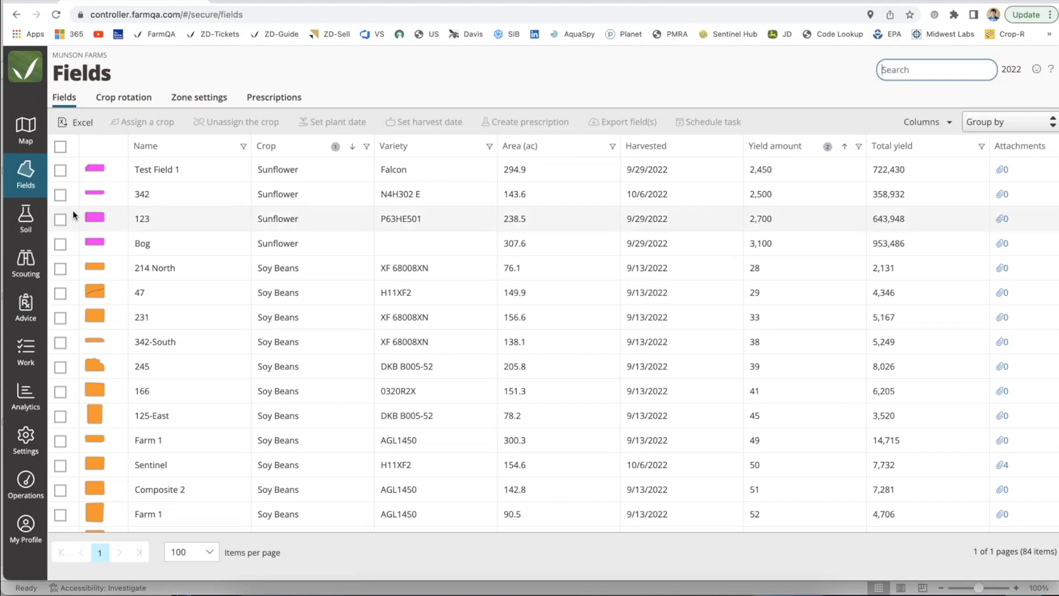
{"action": "left_click", "coordinate": [993, 122]}
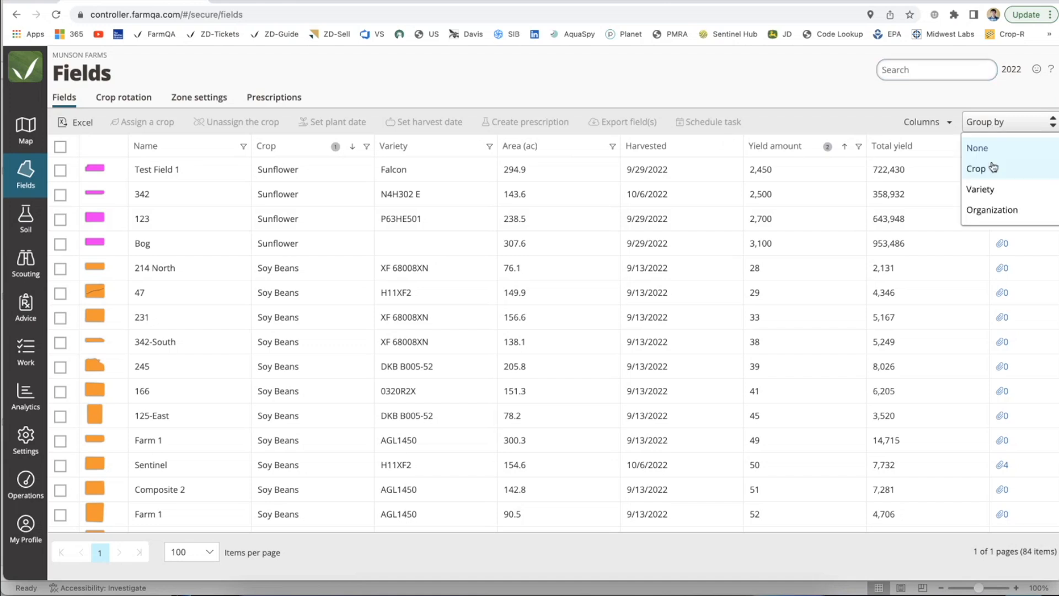
{"action": "left_click", "coordinate": [993, 168]}
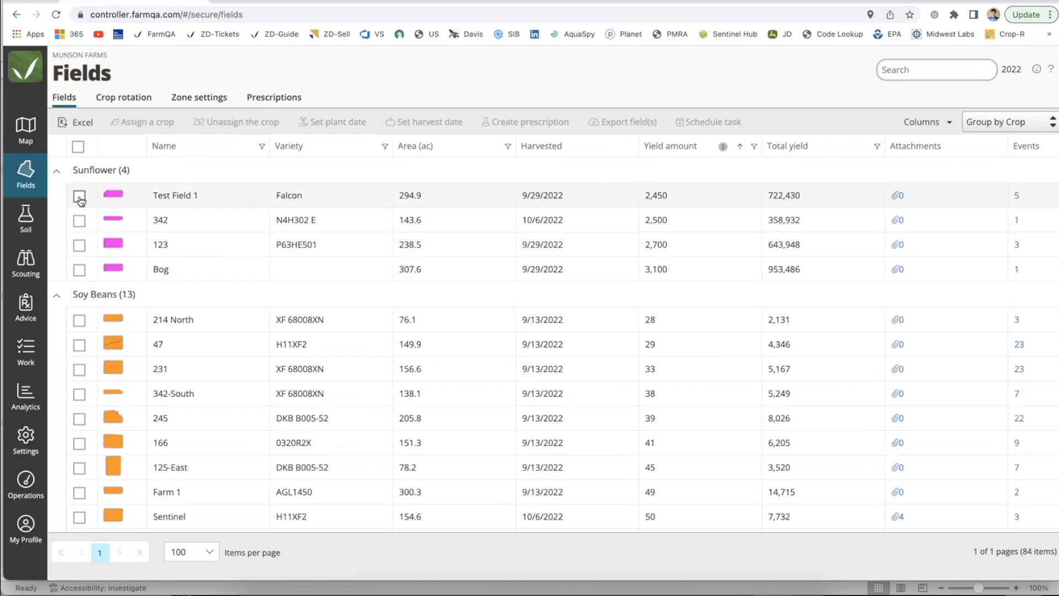
Step: Export the four sunflower fields Test Field 1, 342, 123 and Bog together
{"action": "left_click", "coordinate": [79, 197]}
{"action": "left_click", "coordinate": [80, 221]}
{"action": "left_click", "coordinate": [79, 245]}
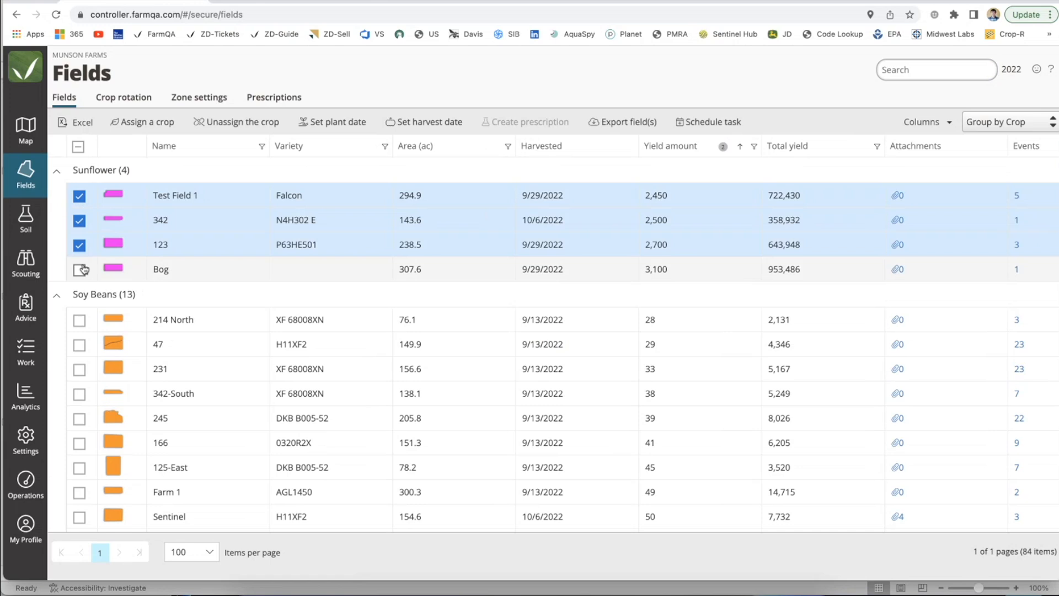
{"action": "left_click", "coordinate": [82, 269]}
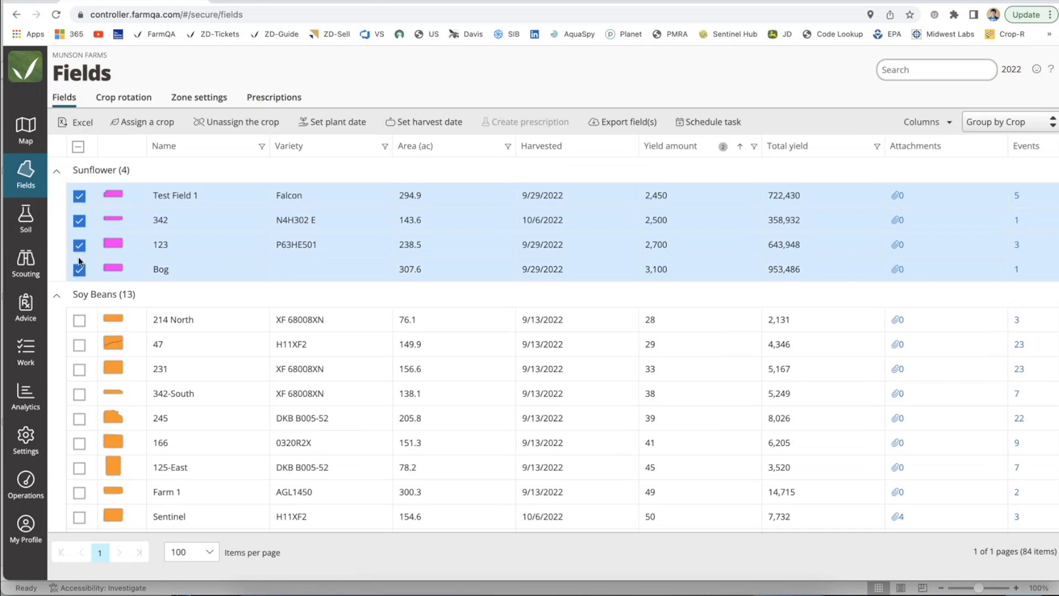
{"action": "left_click", "coordinate": [613, 126]}
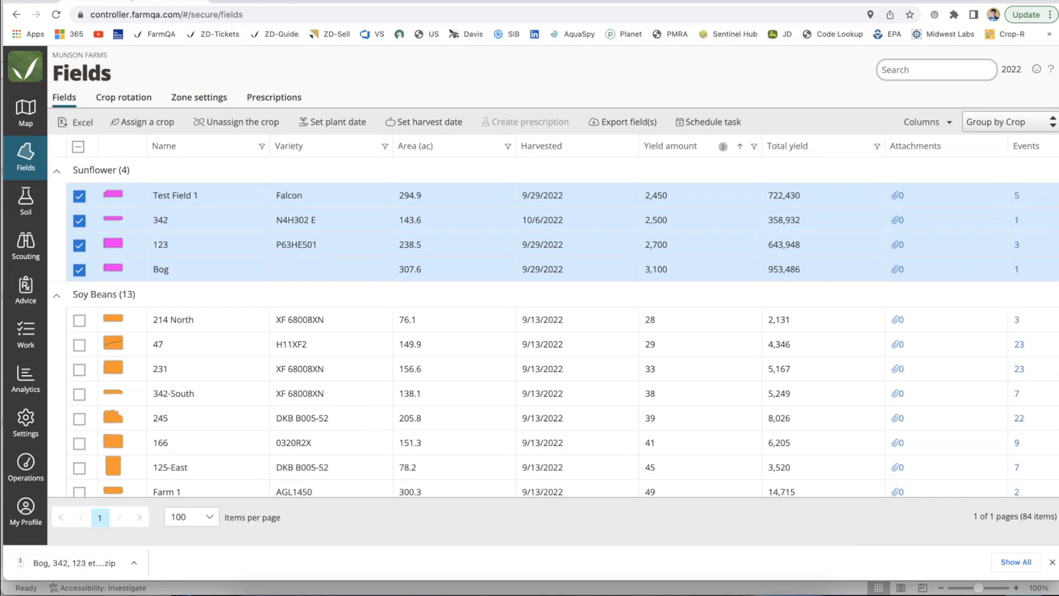
Step: Change the field selection by deselecting Bog and 342 and adding soybean fields 231 and 166
{"action": "left_click", "coordinate": [91, 62]}
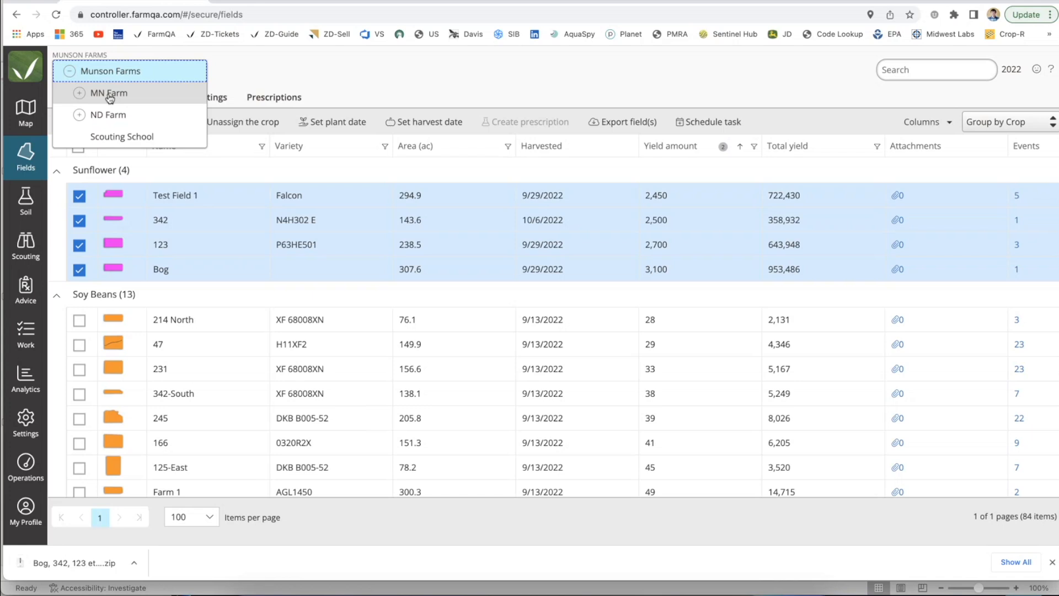
{"action": "left_click", "coordinate": [429, 71]}
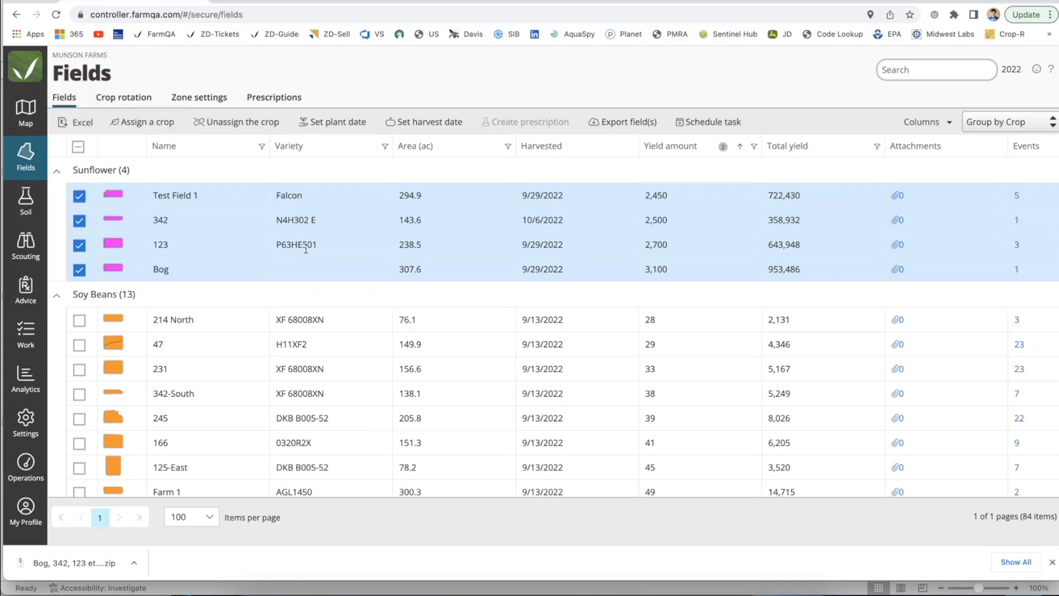
{"action": "left_click", "coordinate": [80, 269]}
{"action": "left_click", "coordinate": [79, 220]}
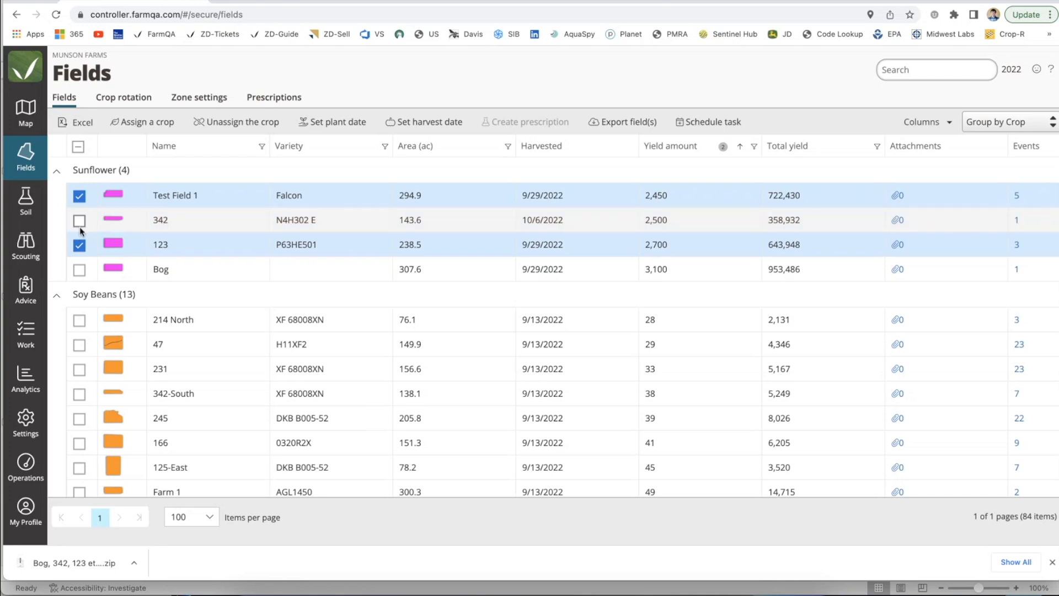
{"action": "left_click", "coordinate": [79, 369]}
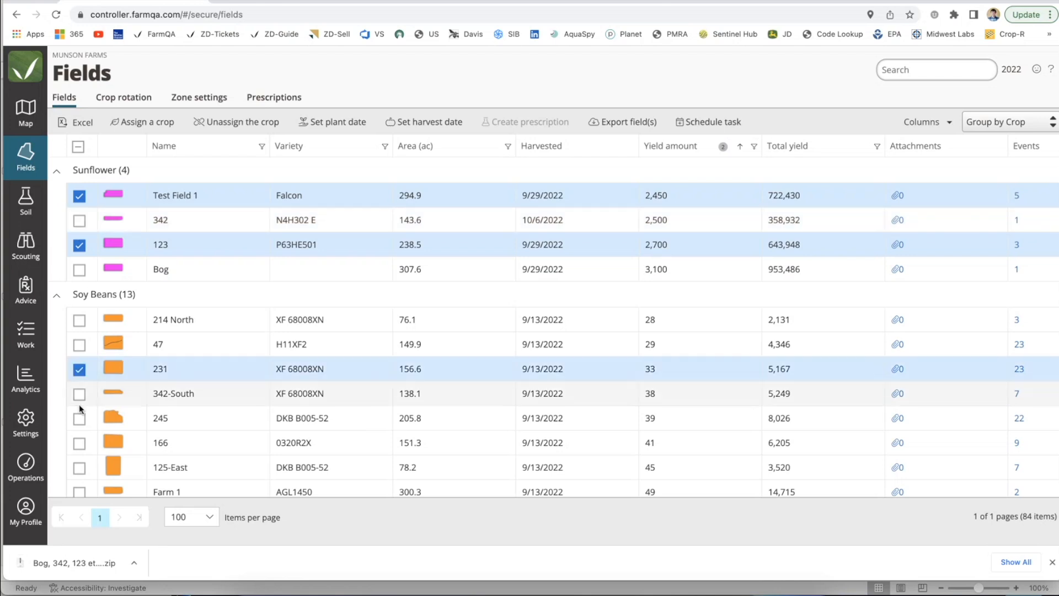
{"action": "left_click", "coordinate": [80, 442]}
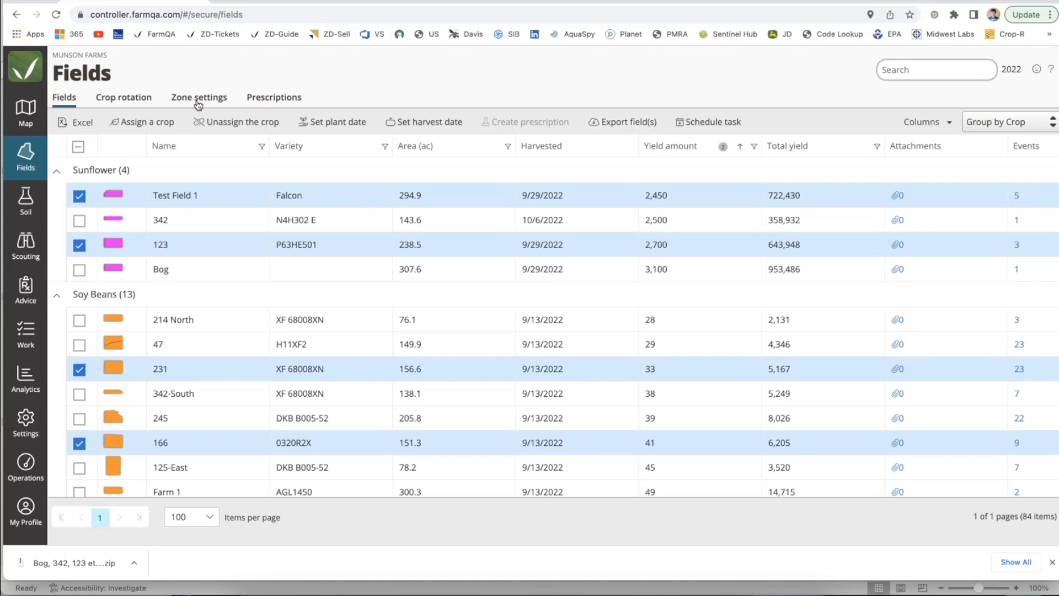
Step: Check Munson Farms' prescriptions, and switch the organization on the testops.farmqa.com site to Ben Test
{"action": "left_click", "coordinate": [273, 98]}
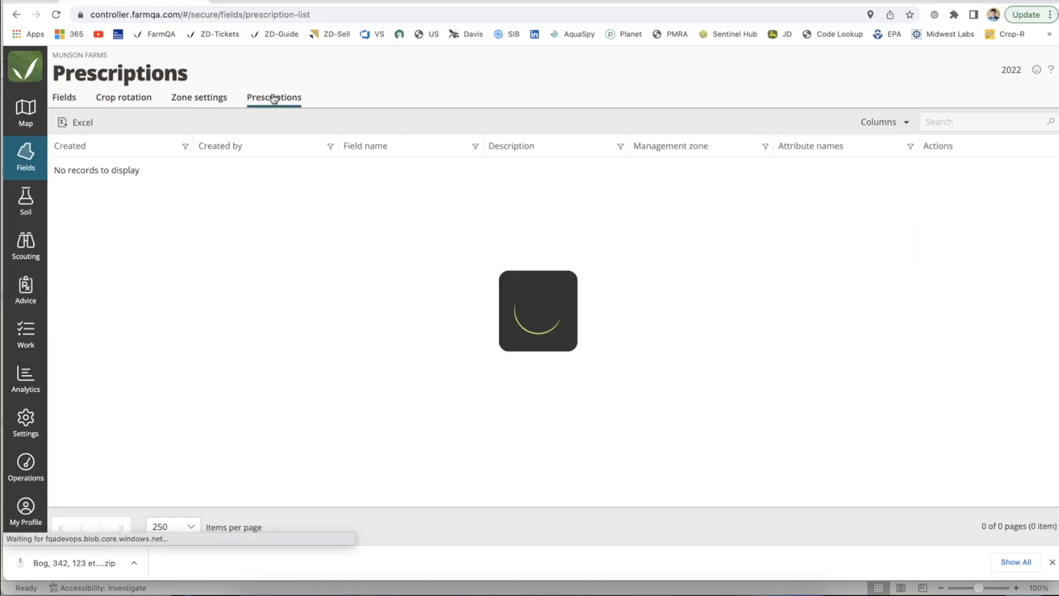
{"action": "left_click", "coordinate": [455, 1]}
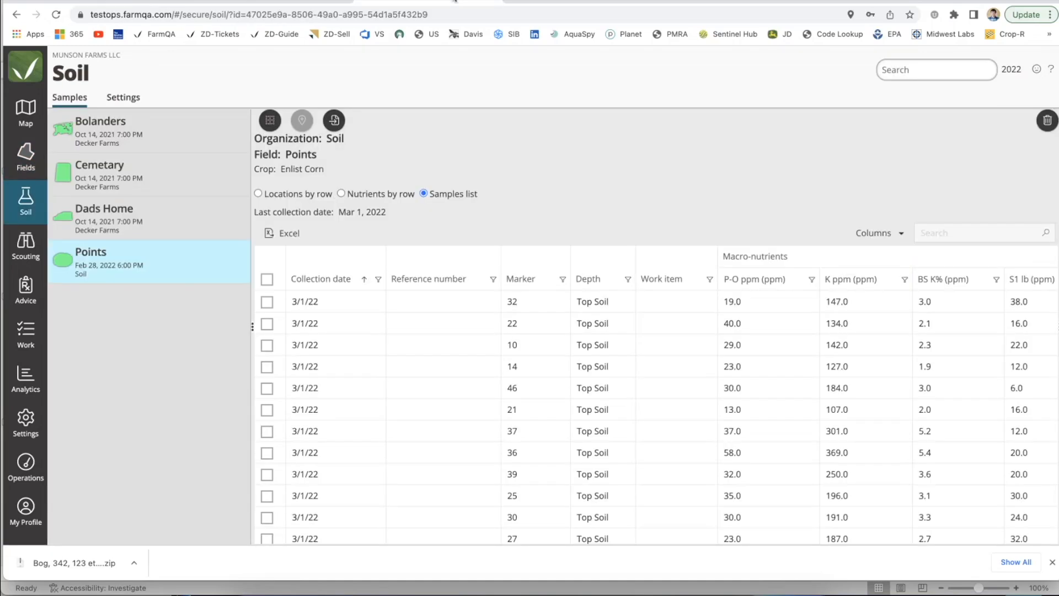
{"action": "left_click", "coordinate": [33, 506]}
{"action": "left_click", "coordinate": [124, 159]}
{"action": "type", "text": "ben"}
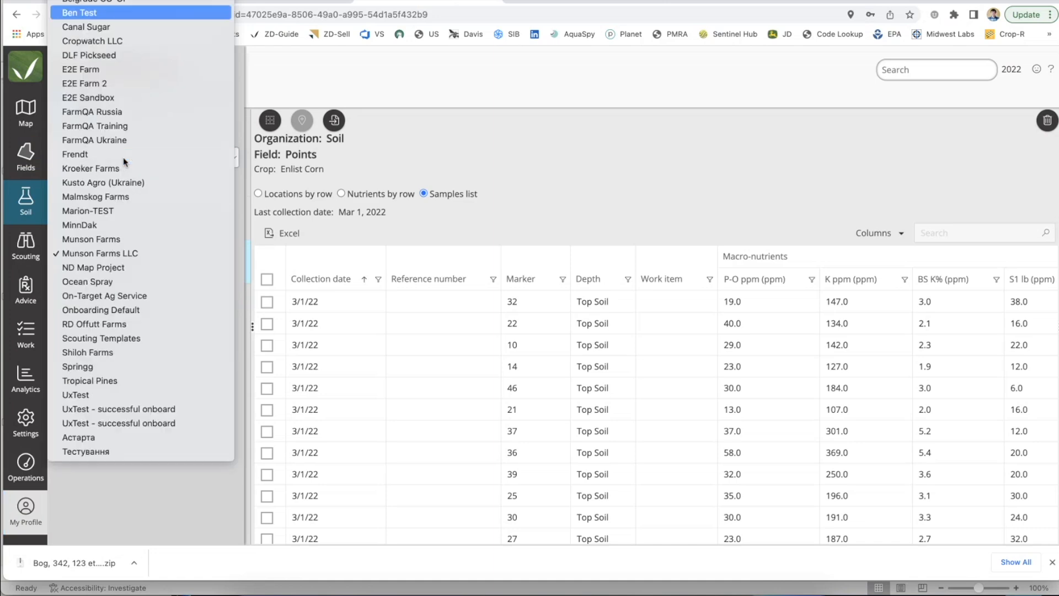
{"action": "key", "text": "Return"}
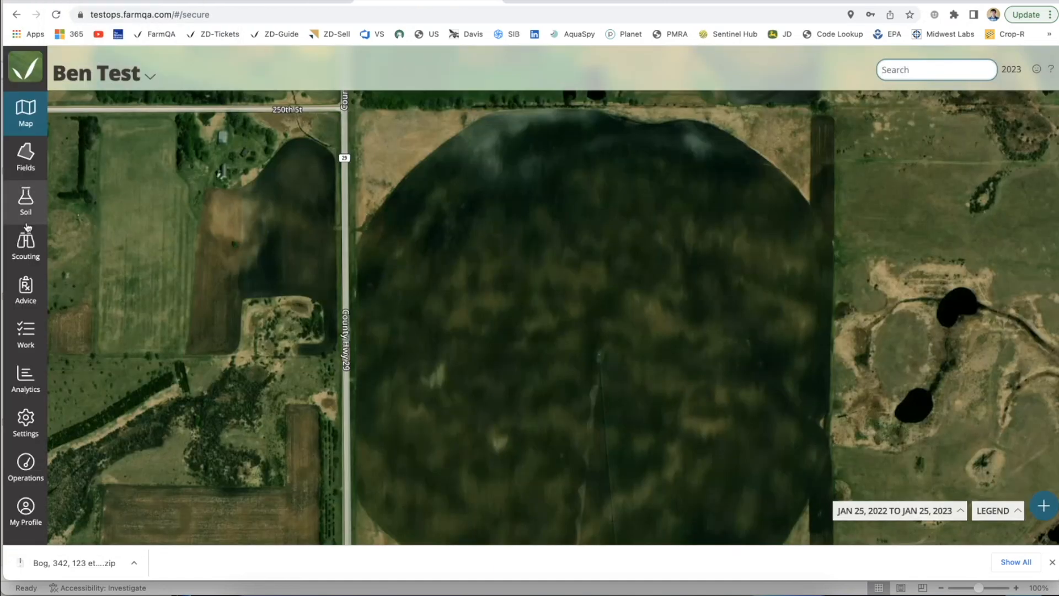
Step: Review Ben Test's prescriptions and download the one for the Planet Example 123 management zone
{"action": "left_click", "coordinate": [25, 157]}
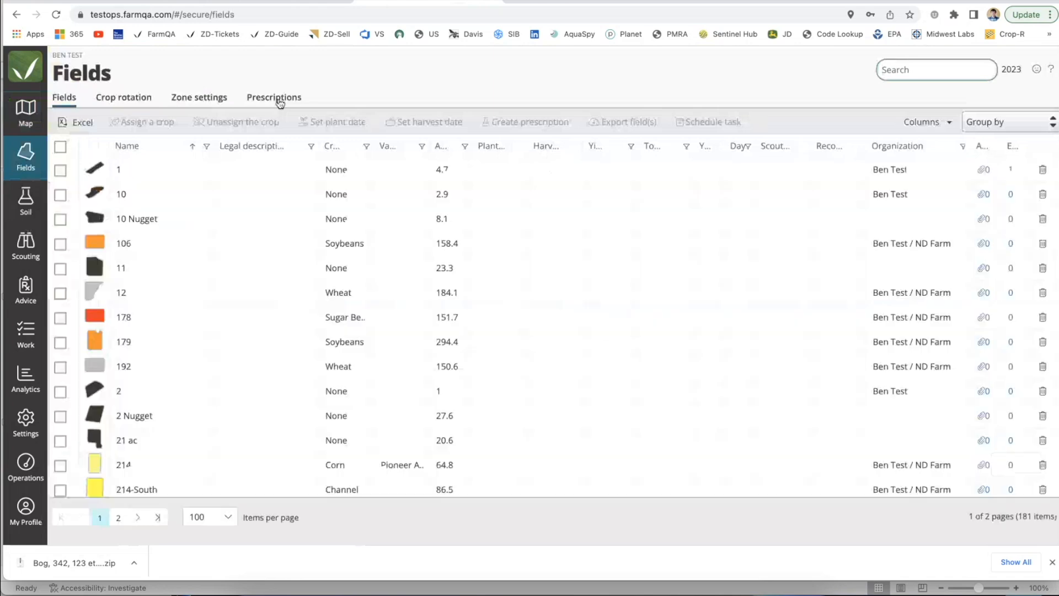
{"action": "left_click", "coordinate": [274, 97]}
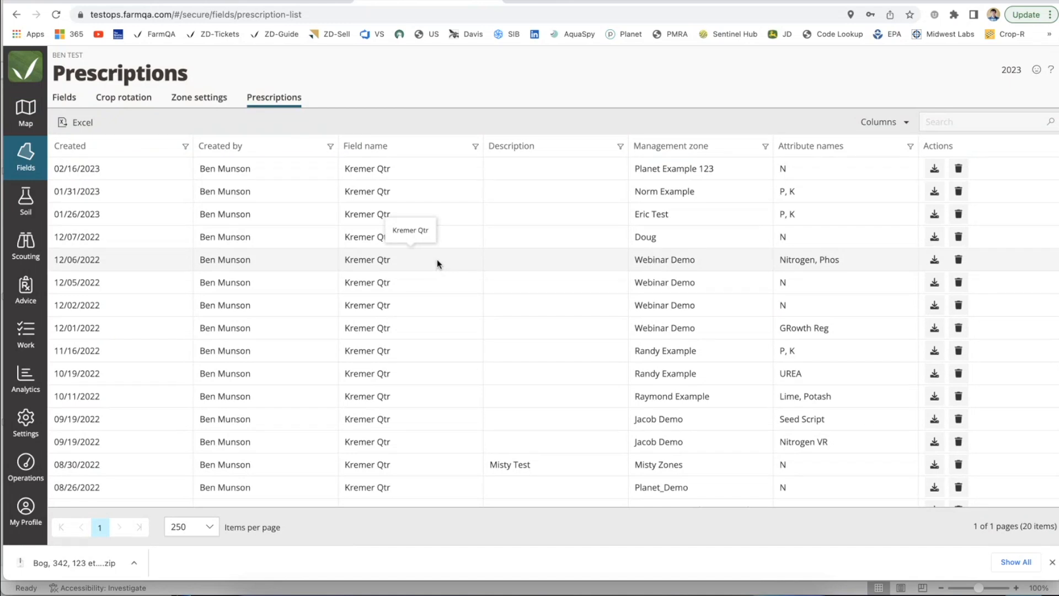
{"action": "scroll", "coordinate": [288, 232], "scroll_direction": "down", "scroll_amount": 2}
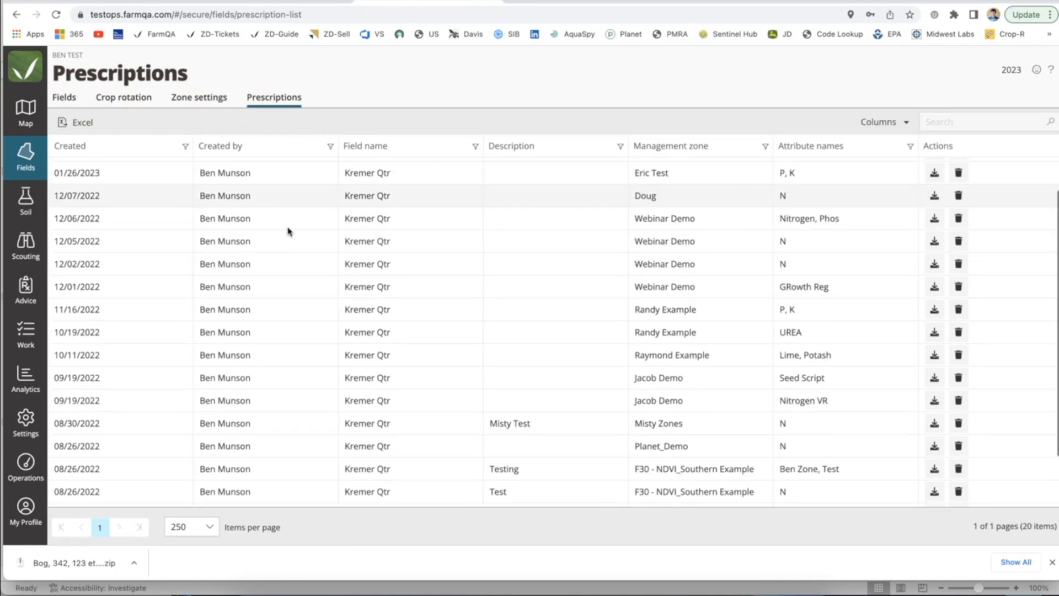
{"action": "scroll", "coordinate": [288, 232], "scroll_direction": "down", "scroll_amount": 2}
{"action": "scroll", "coordinate": [288, 232], "scroll_direction": "up", "scroll_amount": 4}
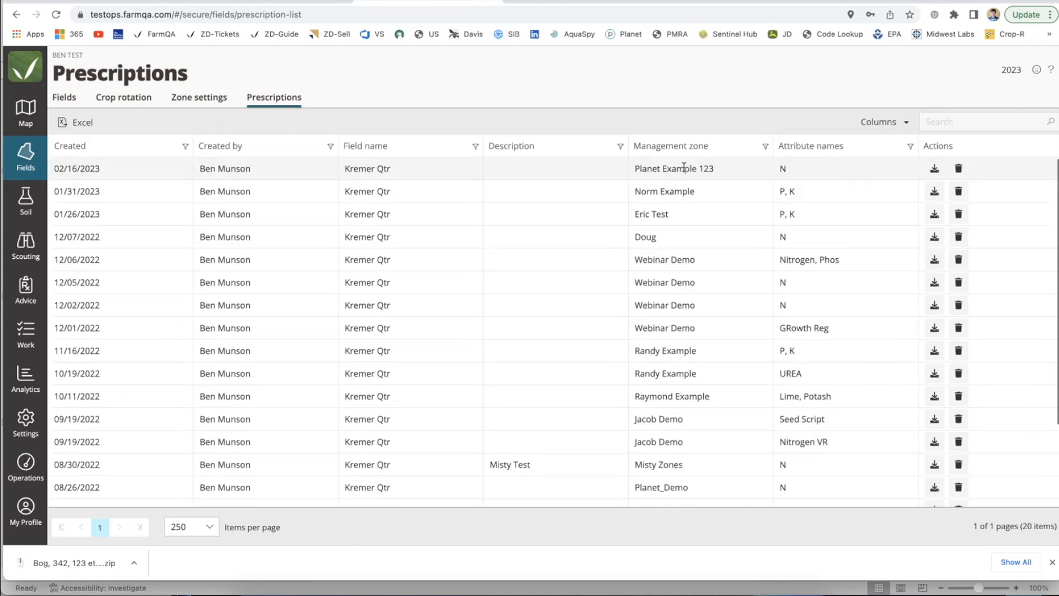
{"action": "left_click", "coordinate": [935, 170]}
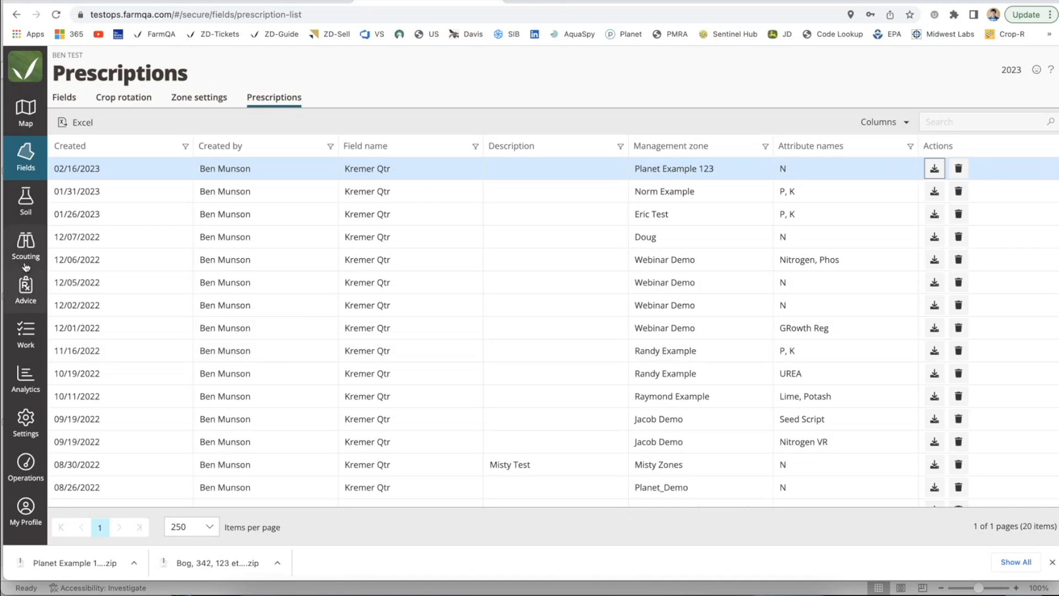
Step: Return to Munson Farms on controller.farmqa.com and open the Early Corn scouting template in the designer
{"action": "left_click", "coordinate": [26, 246]}
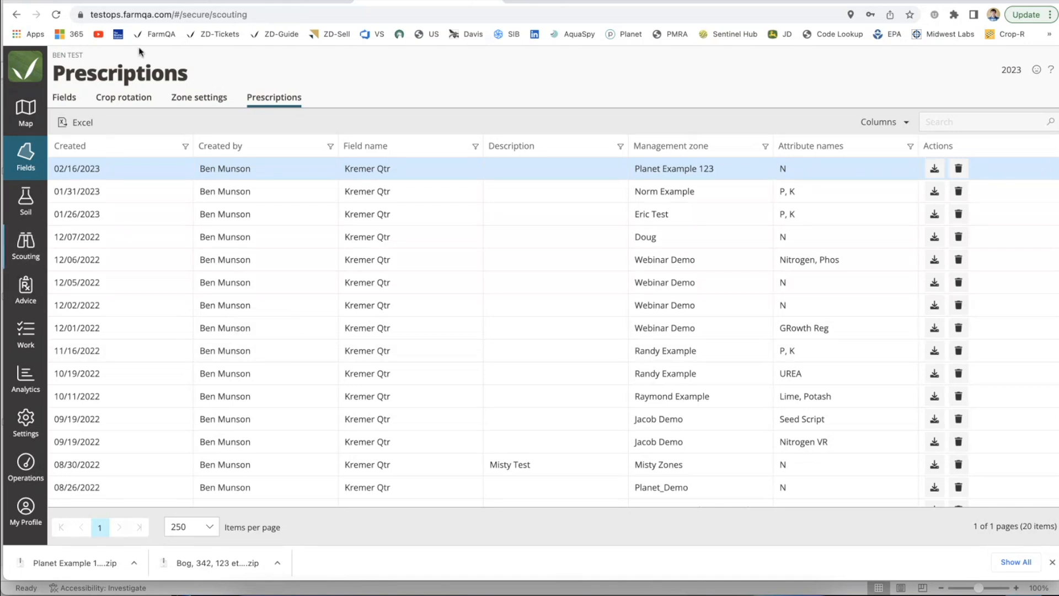
{"action": "left_click", "coordinate": [134, 1]}
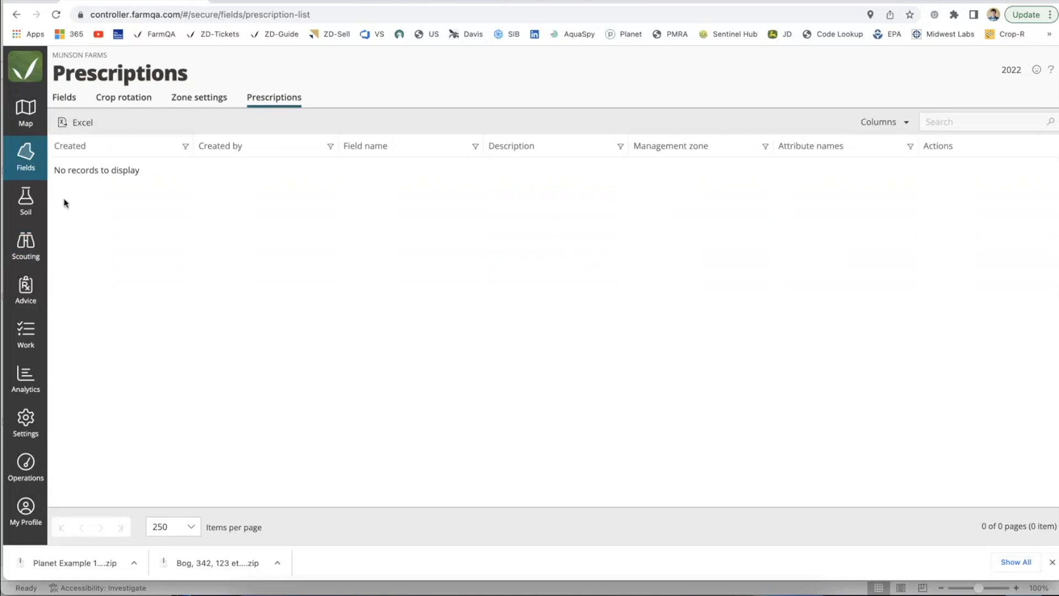
{"action": "left_click", "coordinate": [27, 252]}
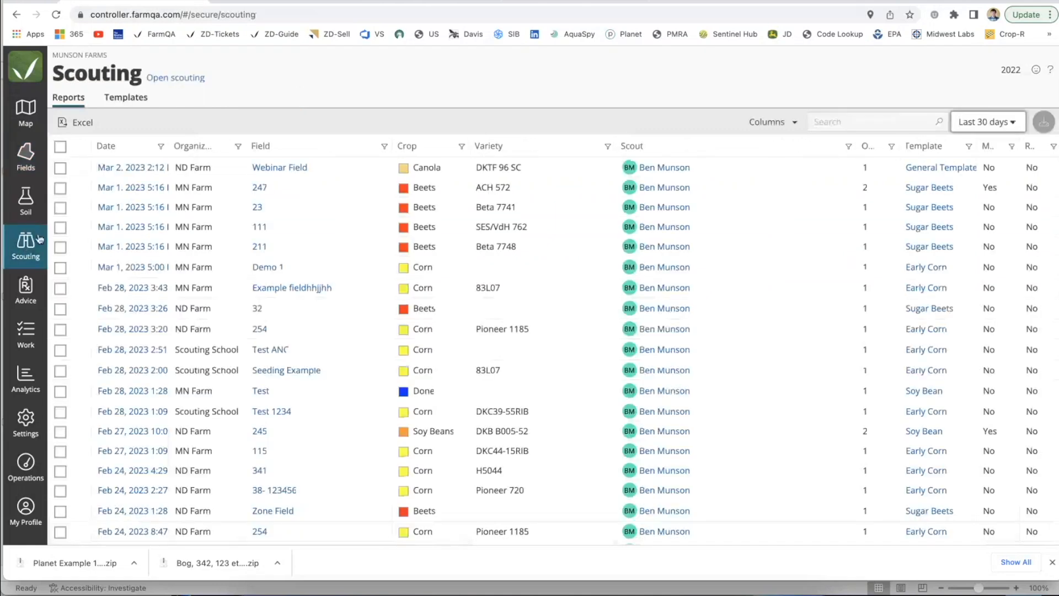
{"action": "left_click", "coordinate": [131, 103]}
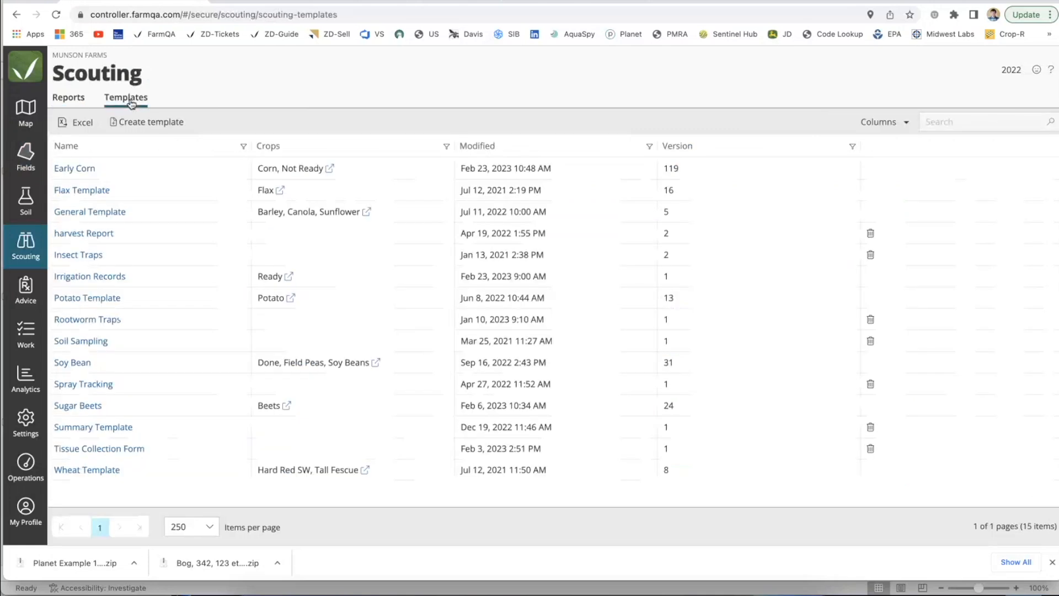
{"action": "left_click", "coordinate": [80, 169]}
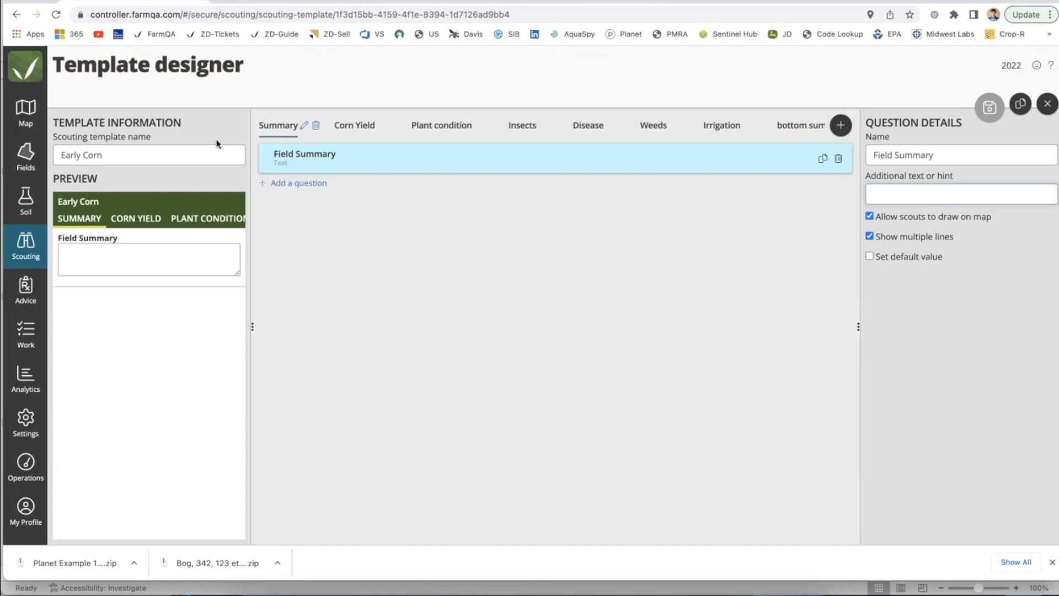
Step: Show the Growth Stage question's settings under Plant condition and highlight the option to allow multiple selections
{"action": "left_click", "coordinate": [422, 126]}
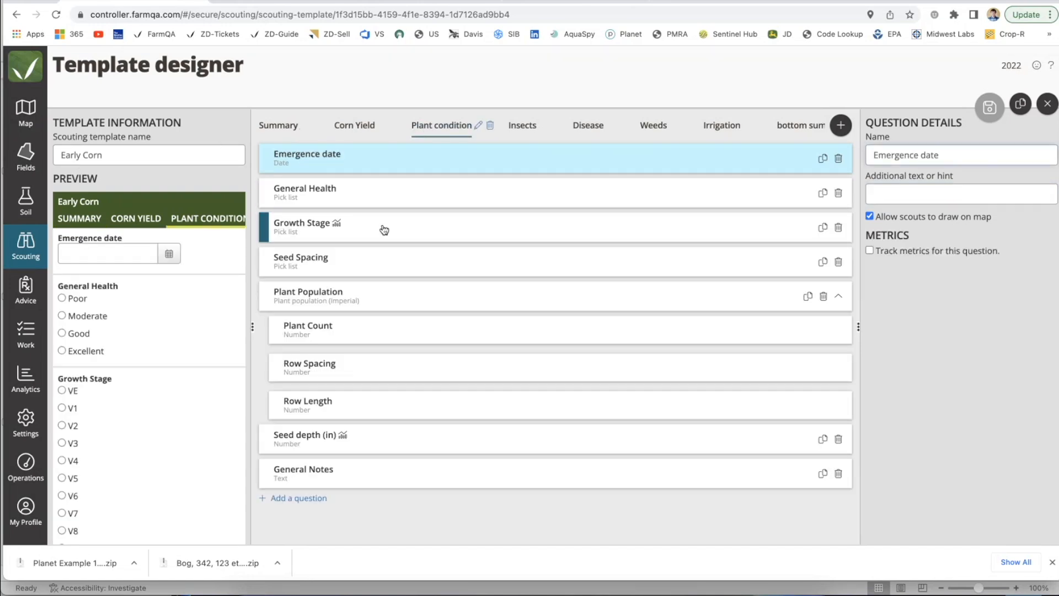
{"action": "left_click", "coordinate": [341, 231]}
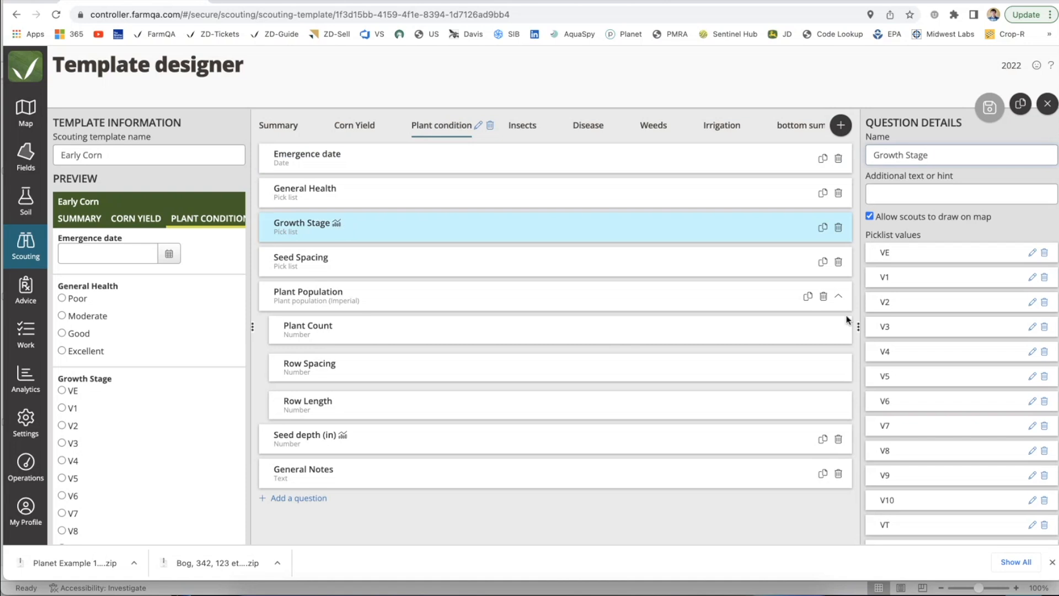
{"action": "scroll", "coordinate": [956, 372], "scroll_direction": "down", "scroll_amount": 10}
{"action": "left_click", "coordinate": [1052, 561]}
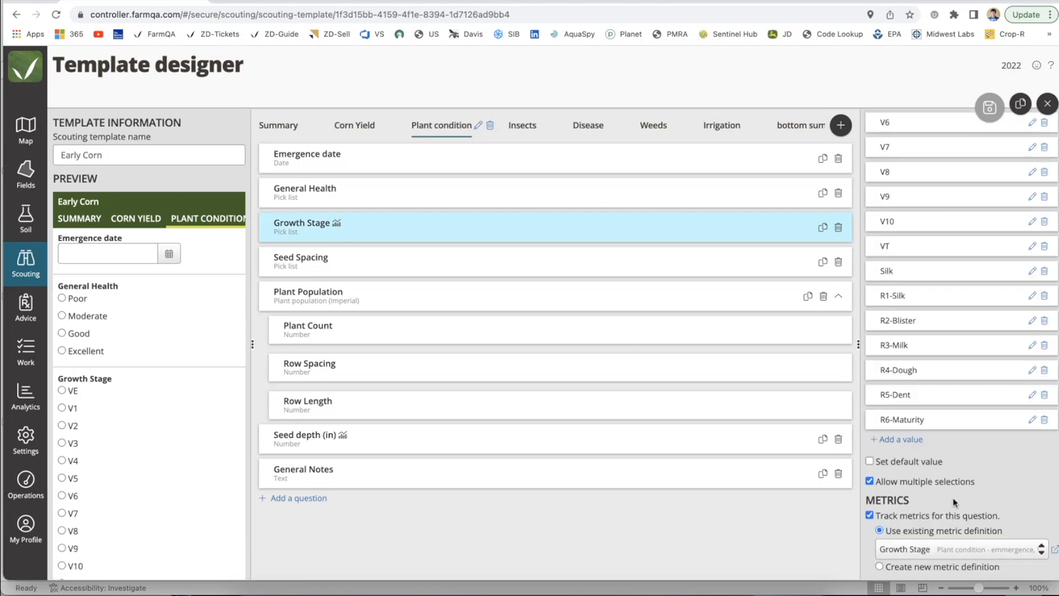
{"action": "left_click_drag", "start_coordinate": [979, 484], "coordinate": [895, 485]}
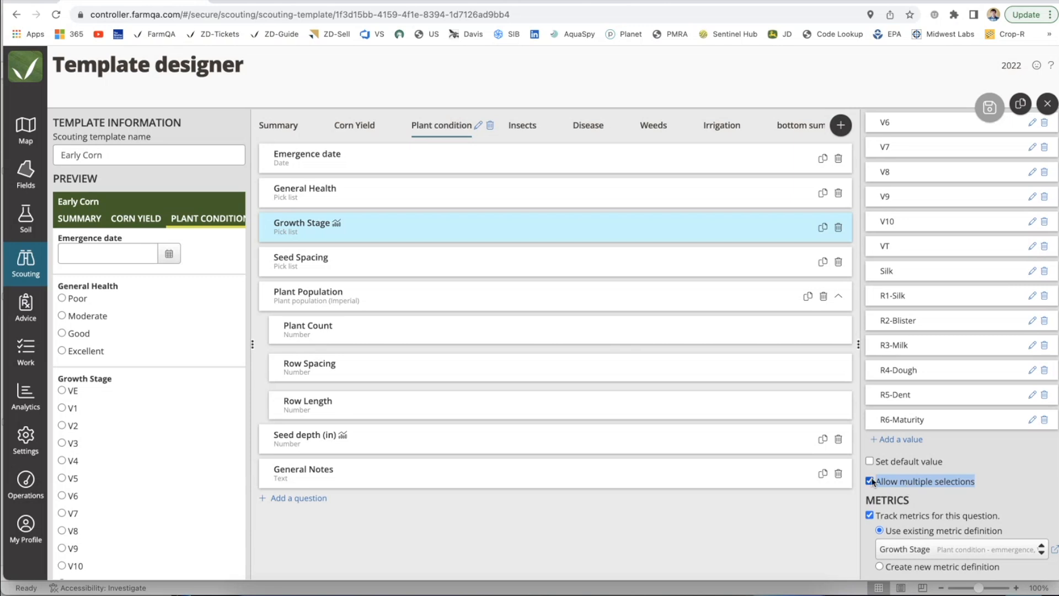
Step: Switch to the scouting app, search the fields for Corn, and add an Early Corn observation to field Multi-Test
{"action": "left_click", "coordinate": [266, 2]}
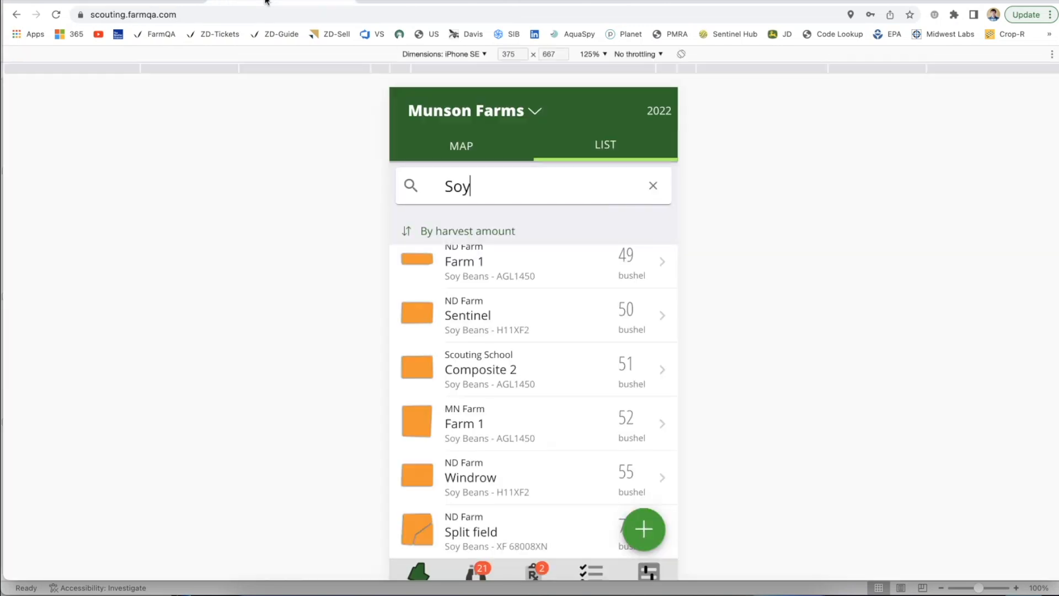
{"action": "left_click", "coordinate": [653, 186]}
{"action": "type", "text": "Corn"}
{"action": "left_click", "coordinate": [499, 264]}
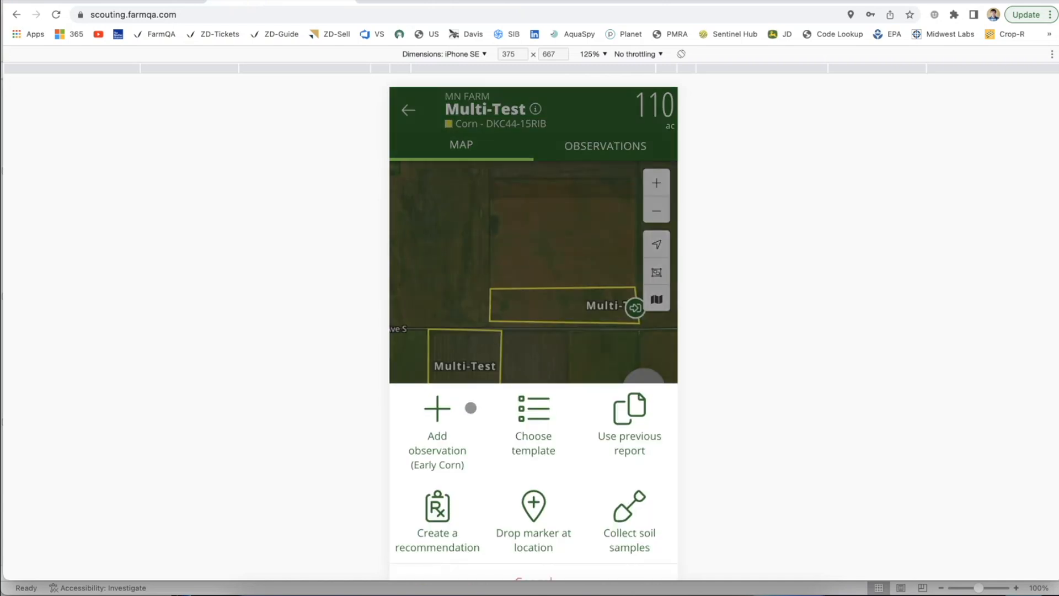
{"action": "left_click", "coordinate": [448, 428]}
Step: In the observation's Plant Condition section, select V10, VT and Silk together as the Growth Stage and close the option list
{"action": "left_click", "coordinate": [610, 151]}
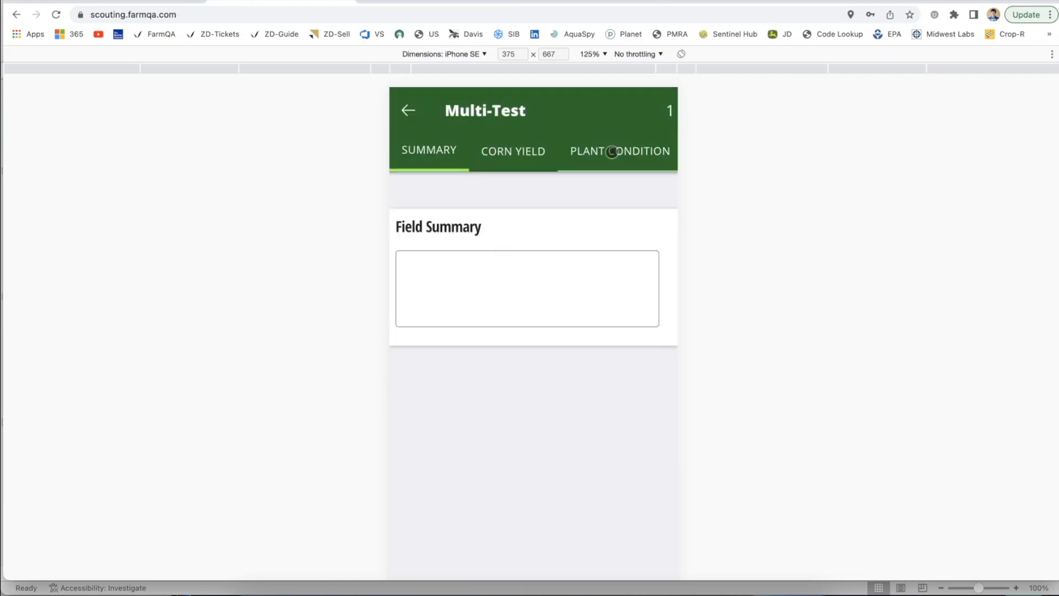
{"action": "scroll", "coordinate": [528, 305], "scroll_direction": "down", "scroll_amount": 3}
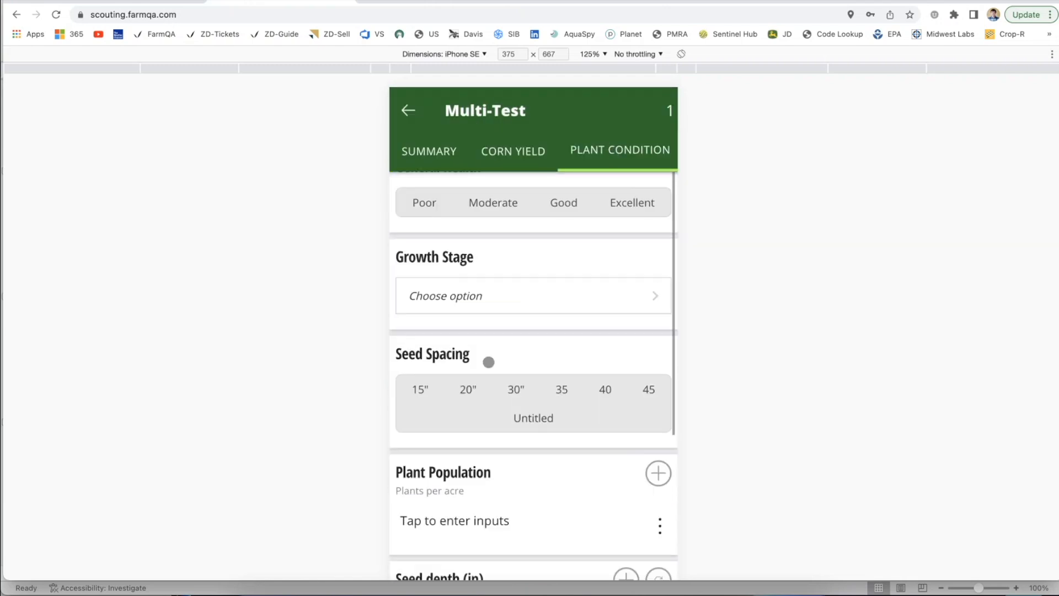
{"action": "left_click", "coordinate": [446, 283]}
{"action": "left_click", "coordinate": [434, 334]}
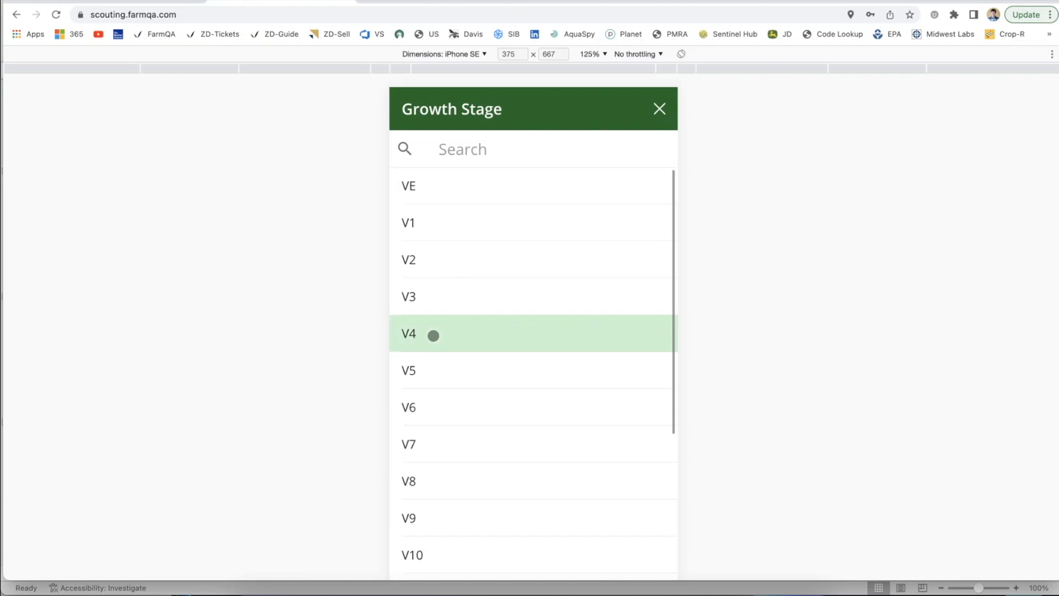
{"action": "left_click", "coordinate": [434, 370]}
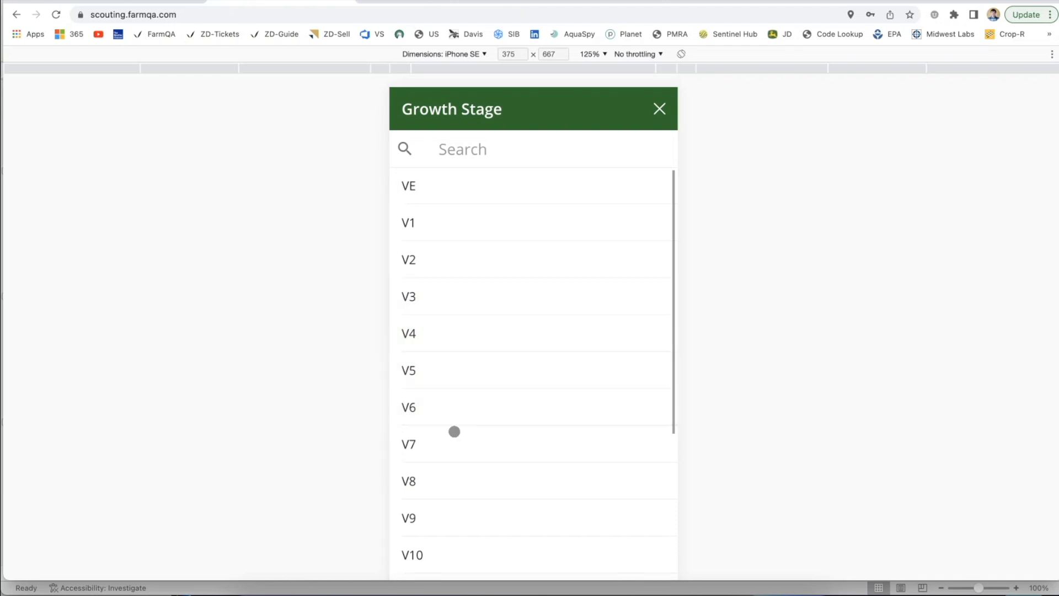
{"action": "scroll", "coordinate": [457, 414], "scroll_direction": "down", "scroll_amount": 5}
{"action": "left_click", "coordinate": [454, 286]}
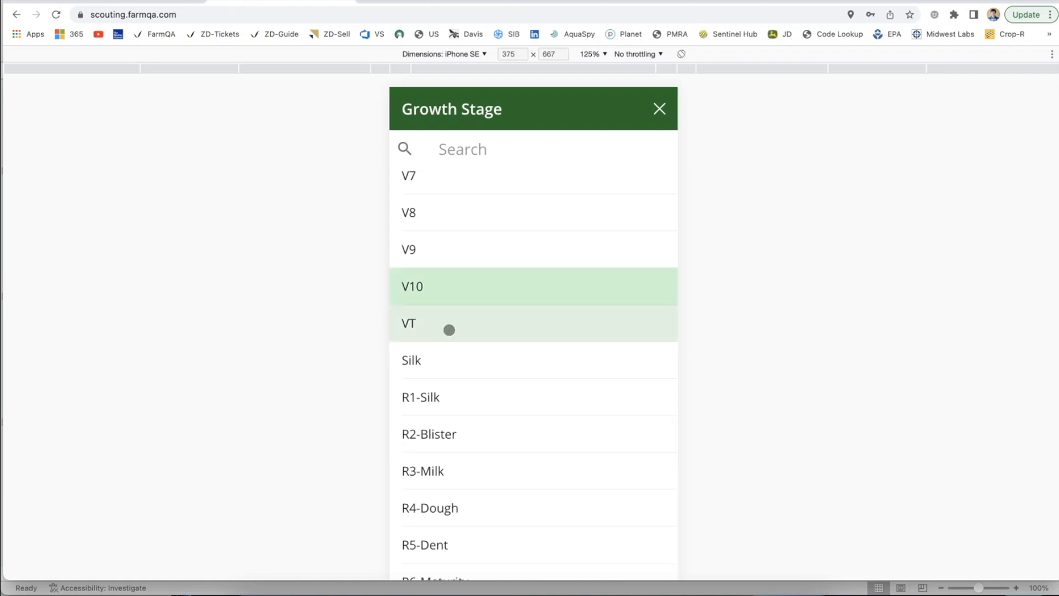
{"action": "left_click", "coordinate": [438, 366]}
{"action": "left_click", "coordinate": [437, 332]}
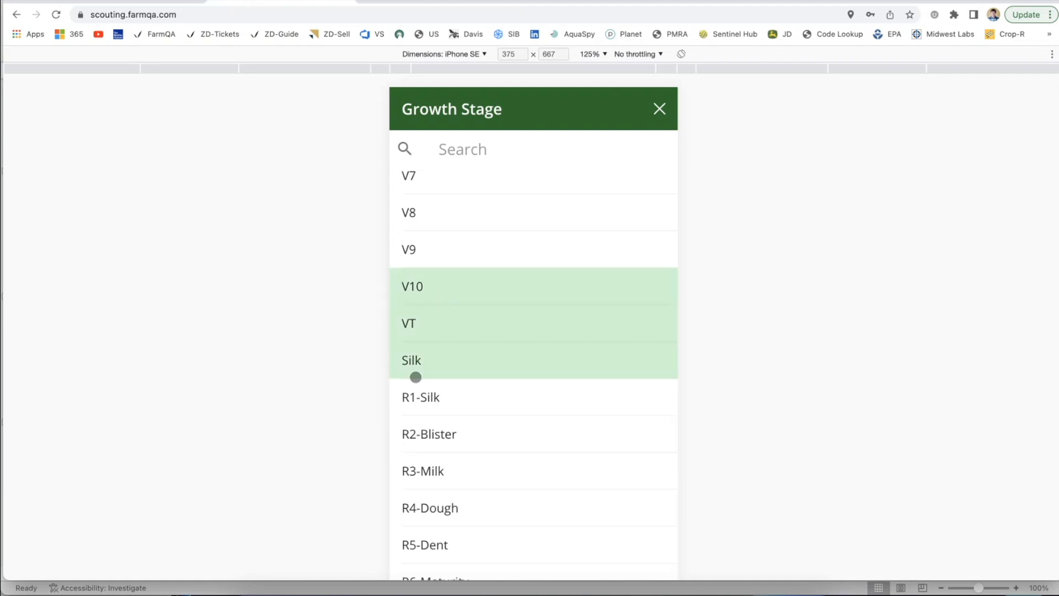
{"action": "left_click", "coordinate": [659, 108]}
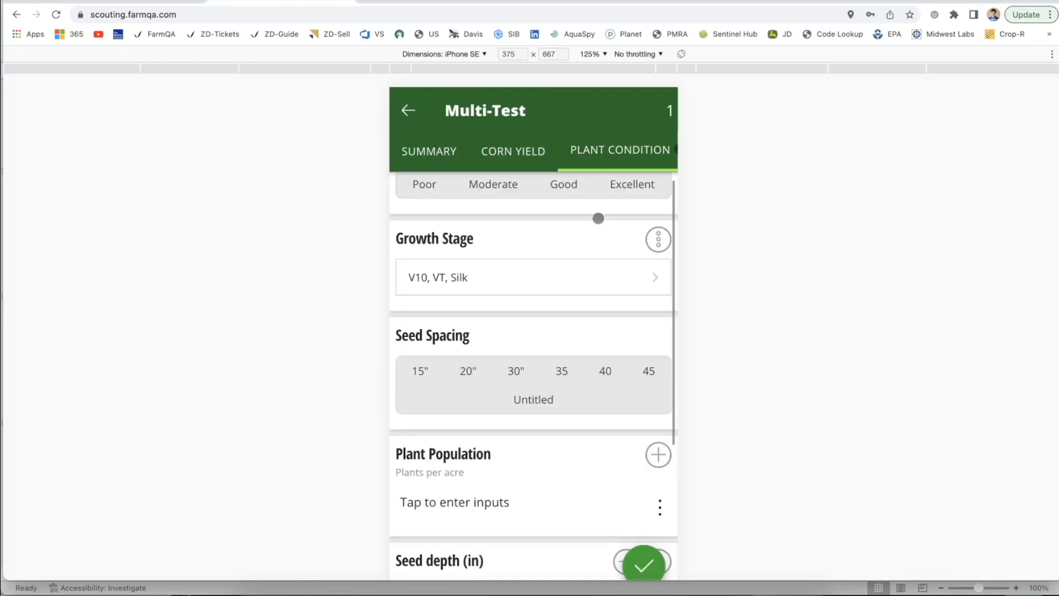
{"action": "scroll", "coordinate": [525, 319], "scroll_direction": "down", "scroll_amount": 1}
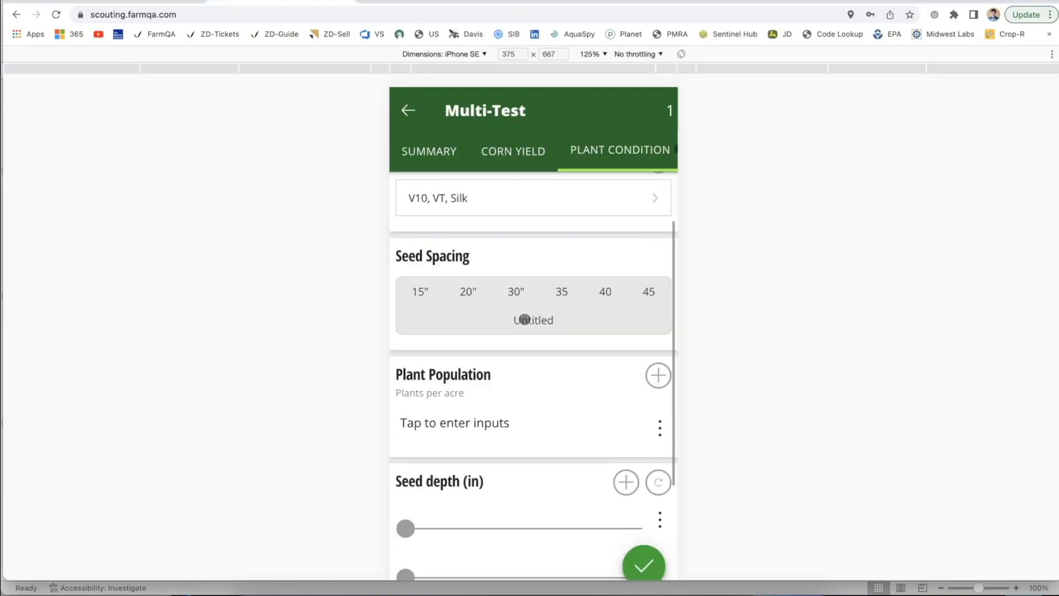
{"action": "scroll", "coordinate": [524, 319], "scroll_direction": "down", "scroll_amount": 1}
{"action": "scroll", "coordinate": [524, 320], "scroll_direction": "up", "scroll_amount": 4}
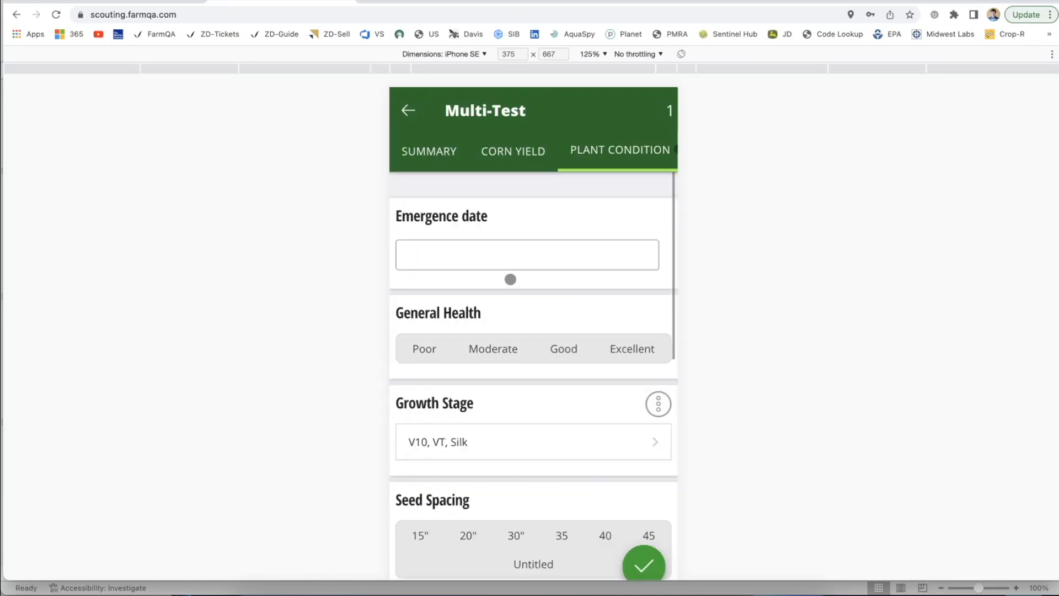